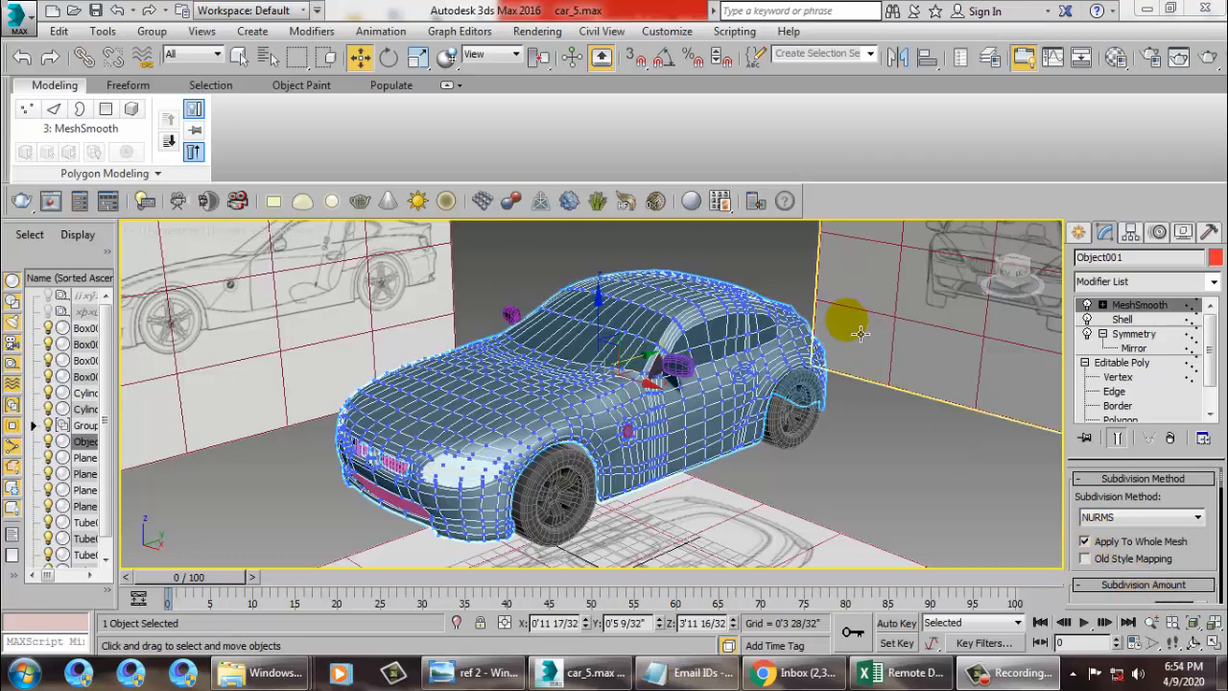
- Select the vertices around the door handle recess on the car body and frame them in the Top view
{"action": "mouse_move", "coordinate": [888, 492]}
{"action": "middle_mouse_down", "text": "alt"}
{"action": "mouse_move", "coordinate": [707, 509]}
{"action": "mouse_move", "coordinate": [812, 544]}
{"action": "mouse_move", "coordinate": [760, 478]}
{"action": "mouse_move", "coordinate": [727, 507]}
{"action": "mouse_move", "coordinate": [707, 431]}
{"action": "mouse_move", "coordinate": [751, 460]}
{"action": "mouse_move", "coordinate": [731, 477]}
{"action": "mouse_move", "coordinate": [809, 448]}
{"action": "mouse_move", "coordinate": [653, 438]}
{"action": "mouse_move", "coordinate": [770, 407]}
{"action": "mouse_move", "coordinate": [739, 364]}
{"action": "mouse_move", "coordinate": [748, 427]}
{"action": "mouse_move", "coordinate": [783, 438]}
{"action": "mouse_move", "coordinate": [793, 398]}
{"action": "mouse_move", "coordinate": [658, 439]}
{"action": "mouse_move", "coordinate": [604, 389]}
{"action": "mouse_move", "coordinate": [771, 403]}
{"action": "middle_mouse_up", "text": "alt"}
{"action": "scroll", "coordinate": [783, 439], "scroll_direction": "down", "scroll_amount": 5}
{"action": "left_click", "coordinate": [1143, 366]}
{"action": "scroll", "coordinate": [658, 439], "scroll_direction": "up", "scroll_amount": 3}
{"action": "scroll", "coordinate": [653, 399], "scroll_direction": "up", "scroll_amount": 5}
{"action": "middle_click_drag", "start_coordinate": [644, 413], "coordinate": [797, 413]}
{"action": "mouse_move", "coordinate": [630, 387]}
{"action": "middle_mouse_down"}
{"action": "mouse_move", "coordinate": [792, 412]}
{"action": "mouse_move", "coordinate": [678, 401]}
{"action": "middle_mouse_up"}
{"action": "mouse_move", "coordinate": [678, 401]}
{"action": "middle_mouse_down"}
{"action": "mouse_move", "coordinate": [665, 419]}
{"action": "mouse_move", "coordinate": [718, 440]}
{"action": "middle_mouse_up"}
{"action": "scroll", "coordinate": [782, 423], "scroll_direction": "up", "scroll_amount": 3}
{"action": "middle_click_drag", "start_coordinate": [845, 428], "coordinate": [672, 384]}
{"action": "middle_click_drag", "start_coordinate": [672, 384], "coordinate": [484, 336]}
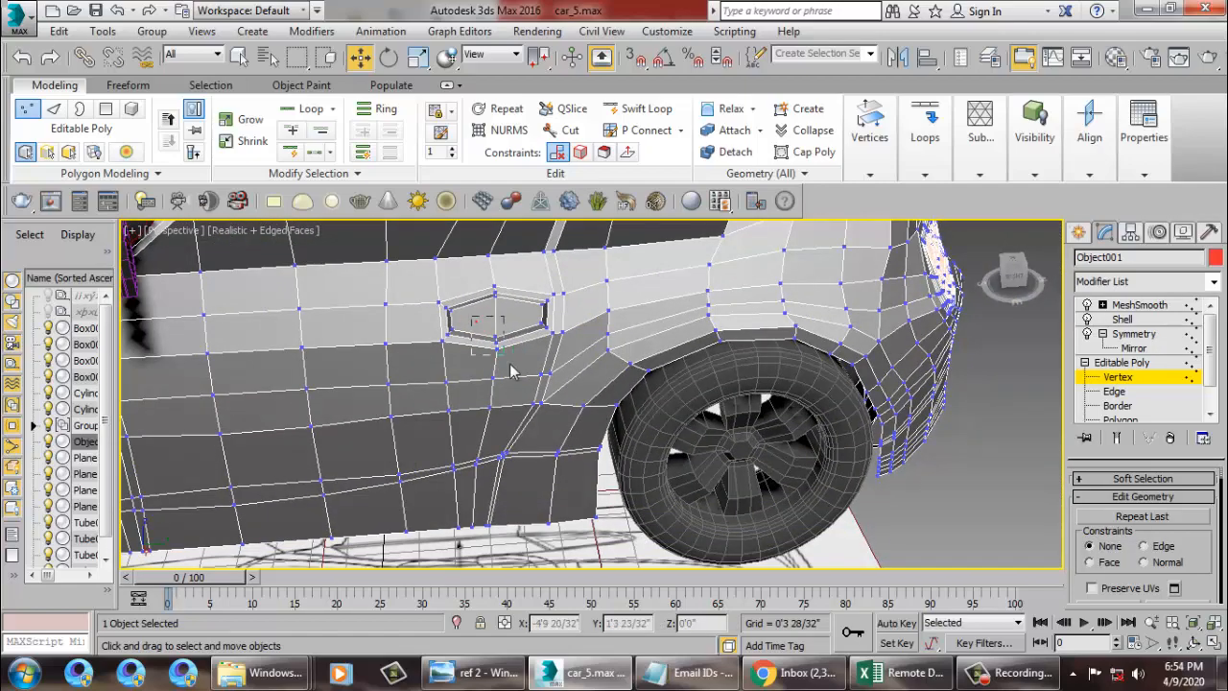
{"action": "key", "text": "alt+w"}
{"action": "middle_click", "coordinate": [402, 275]}
{"action": "key", "text": "alt+w"}
{"action": "key", "text": "z"}
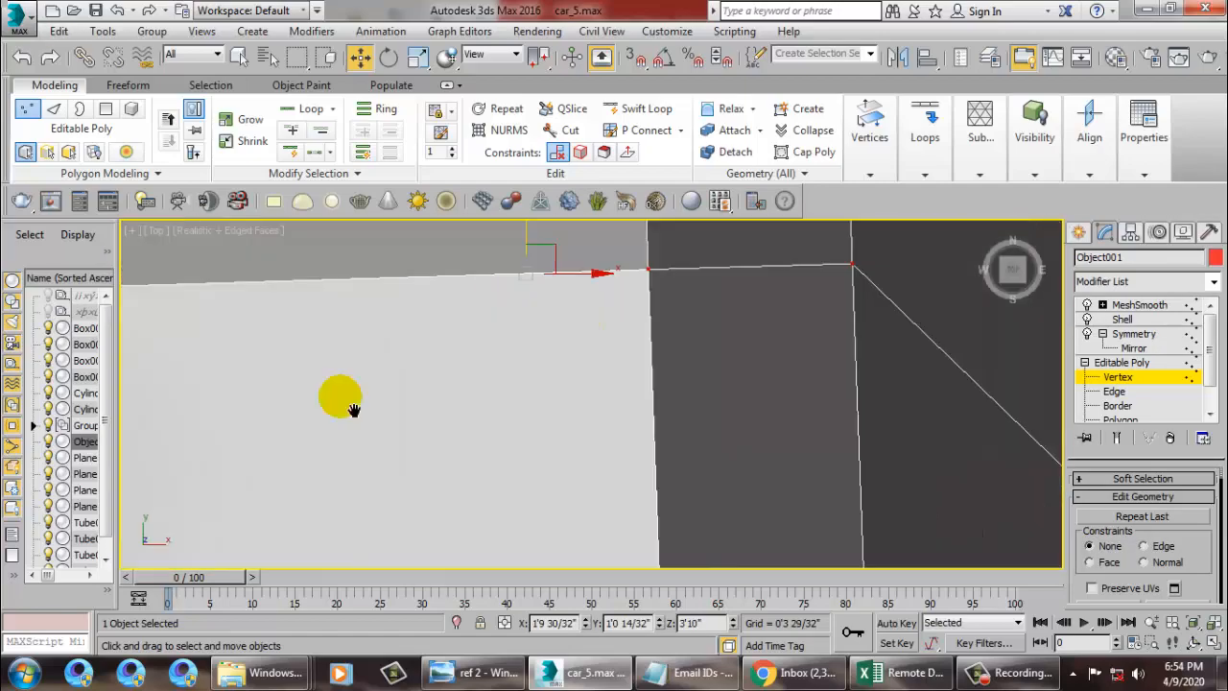
- Draw an open four-point line beside the door handle recess in the Top view, with AutoGrid off, as the handle's bracket-shaped path
{"action": "scroll", "coordinate": [567, 290], "scroll_direction": "down", "scroll_amount": 10}
{"action": "middle_click_drag", "start_coordinate": [635, 306], "coordinate": [673, 489]}
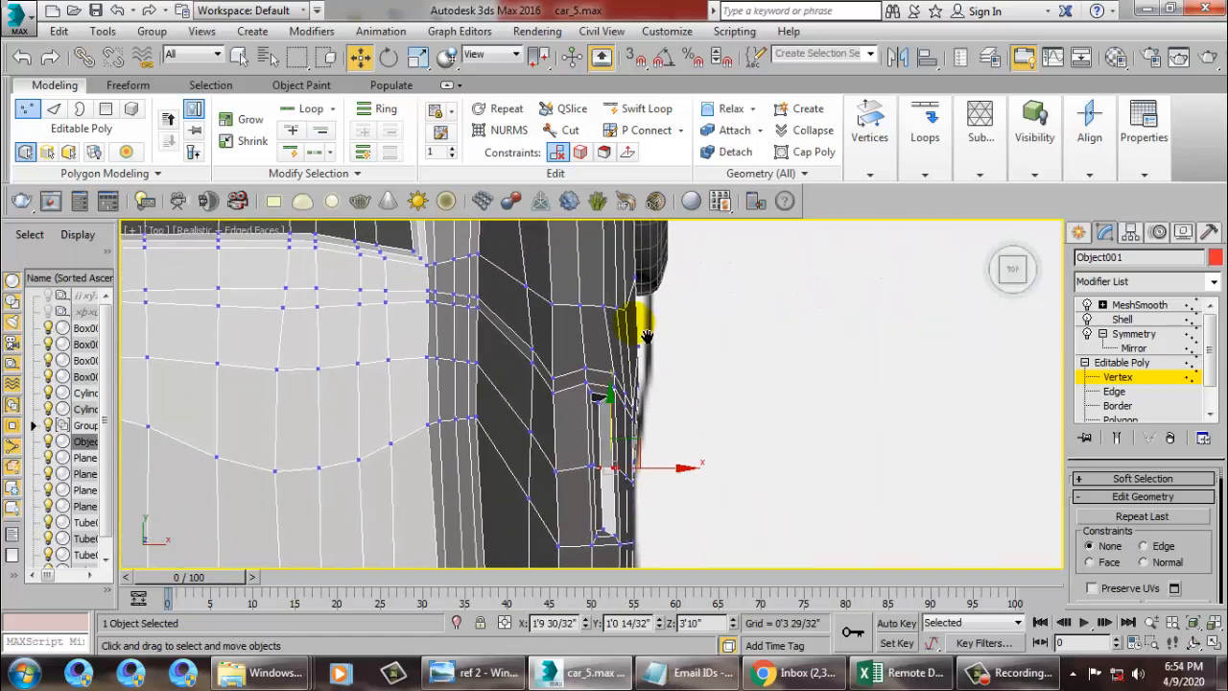
{"action": "middle_click_drag", "start_coordinate": [650, 331], "coordinate": [663, 299]}
{"action": "left_click", "coordinate": [1079, 234]}
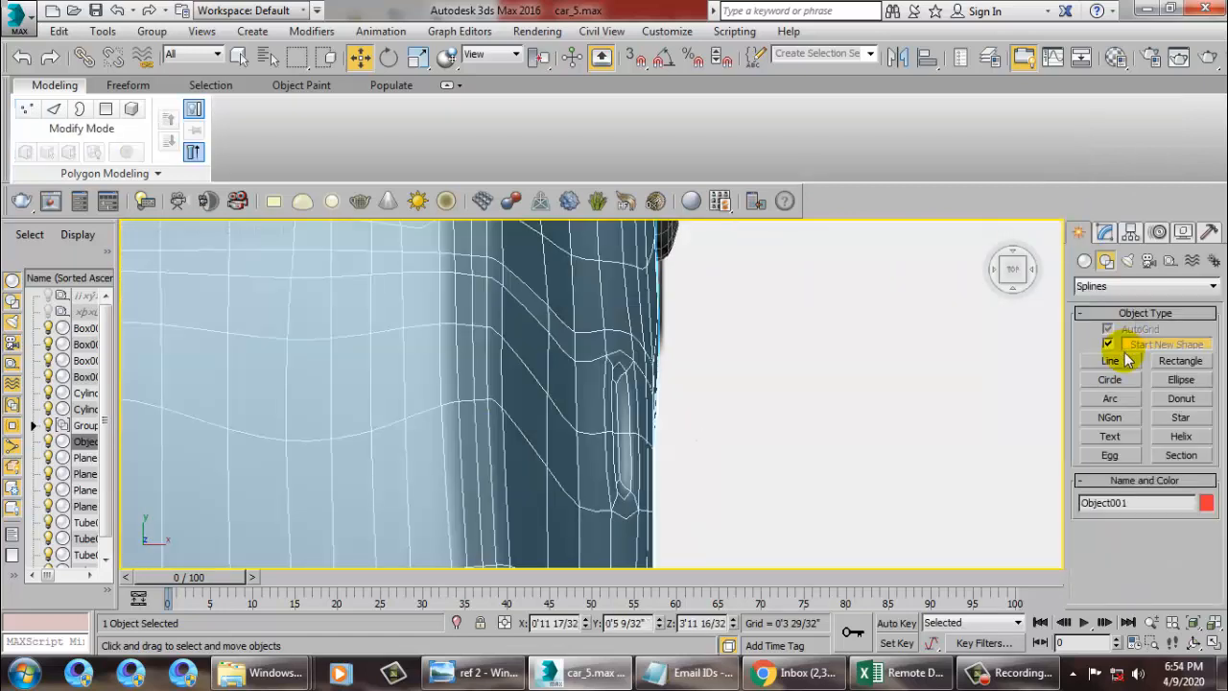
{"action": "left_click", "coordinate": [1111, 361]}
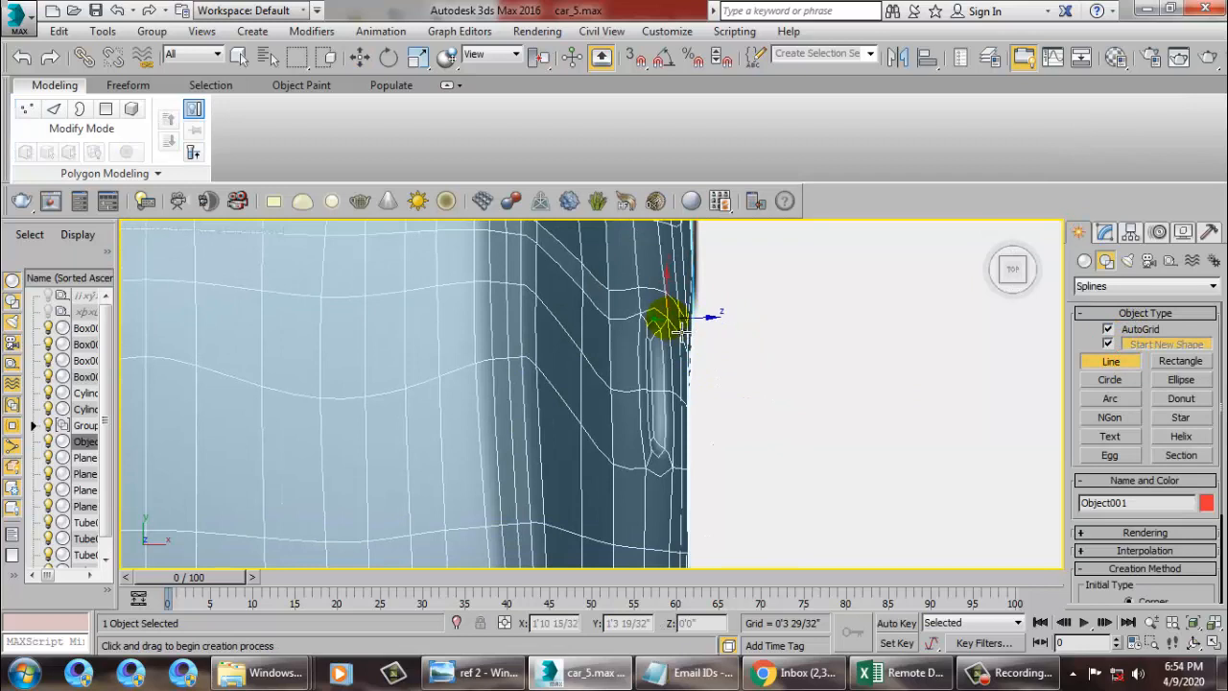
{"action": "scroll", "coordinate": [679, 336], "scroll_direction": "up", "scroll_amount": 2}
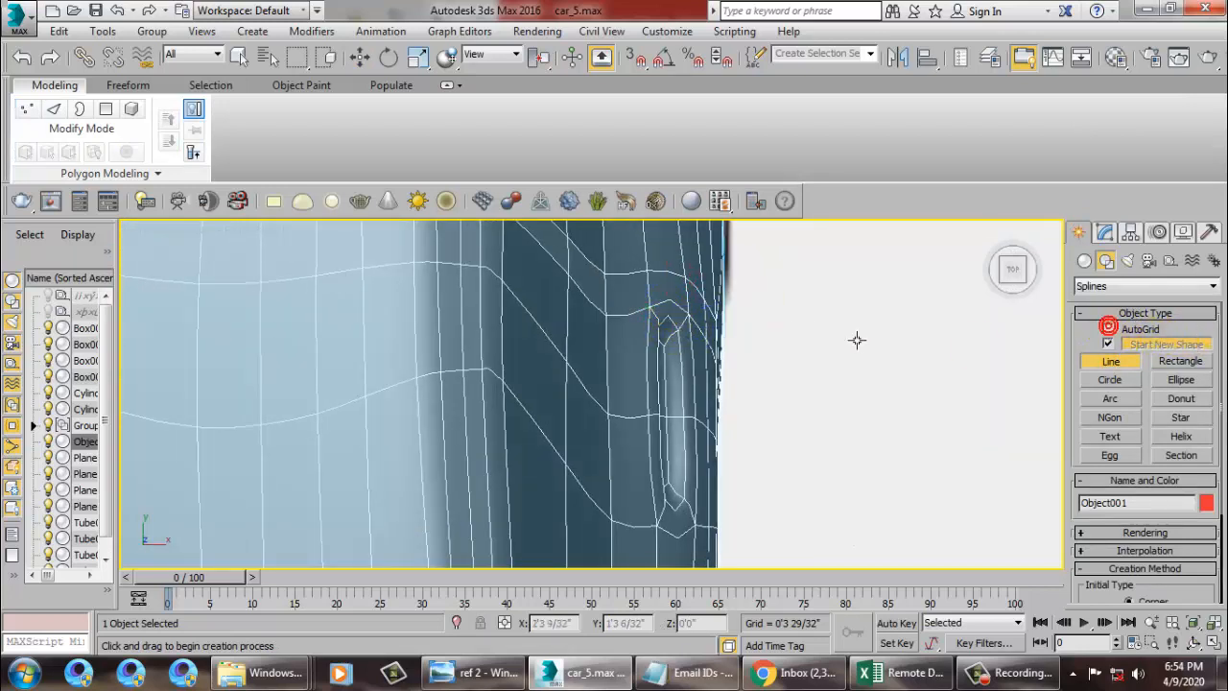
{"action": "left_click", "coordinate": [778, 351]}
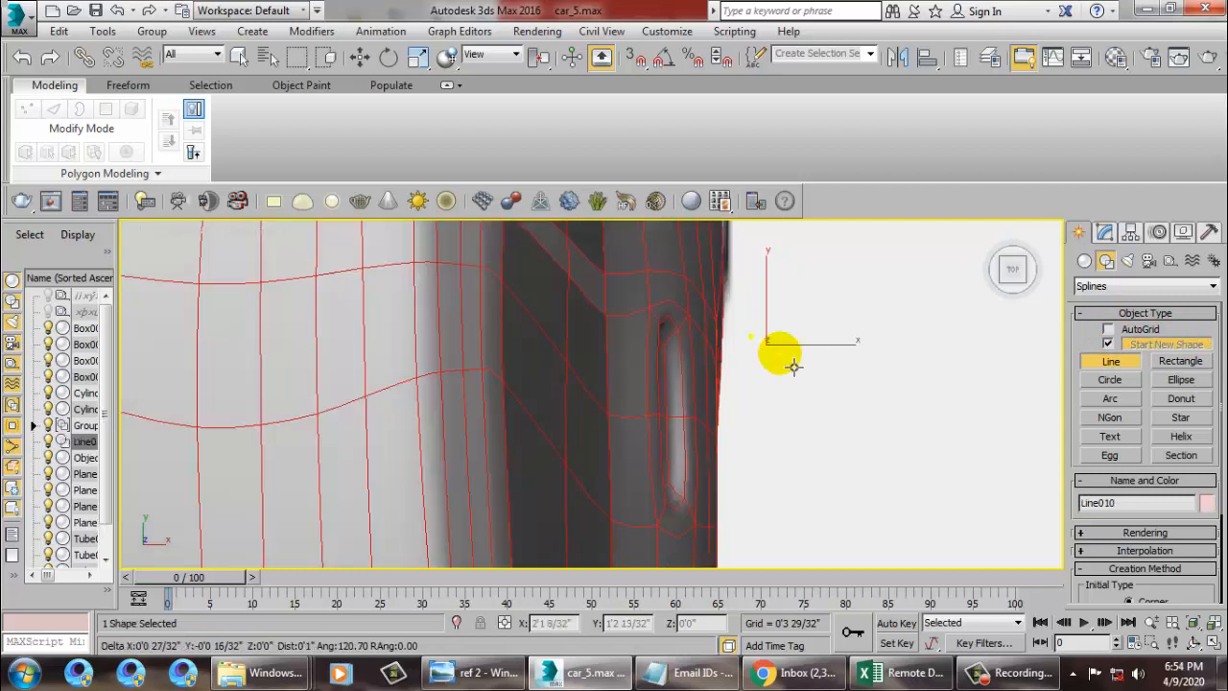
{"action": "left_click", "coordinate": [778, 433]}
{"action": "left_click", "coordinate": [787, 477]}
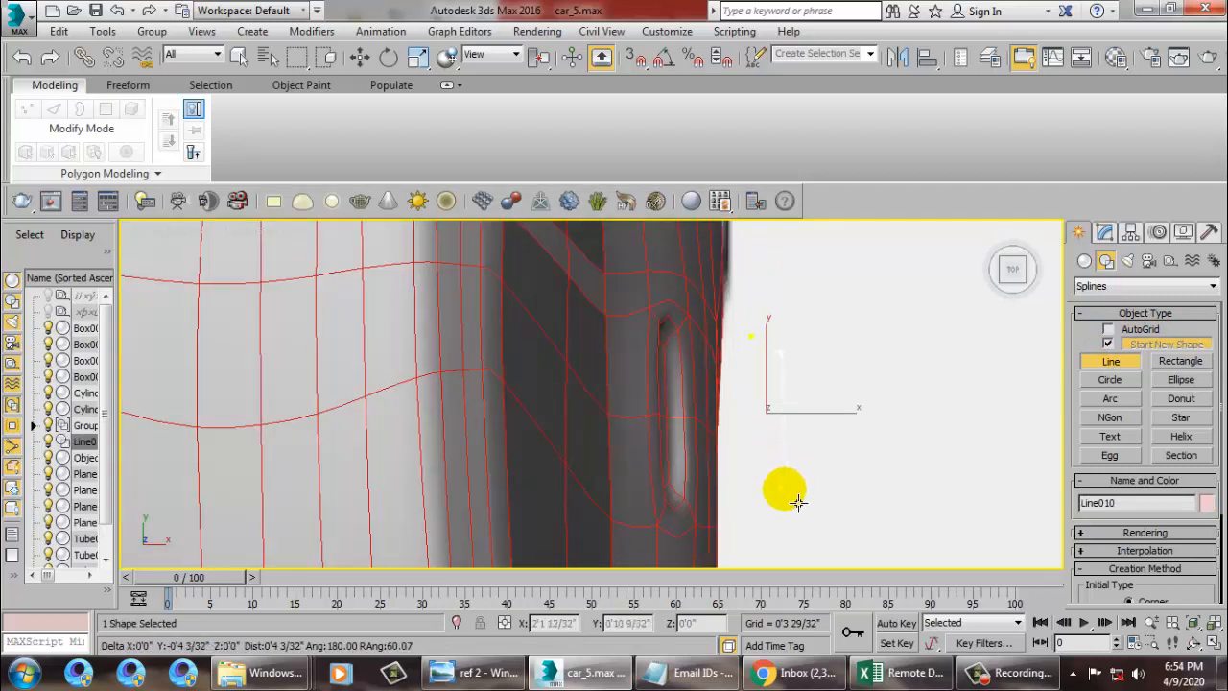
{"action": "left_click", "coordinate": [771, 505]}
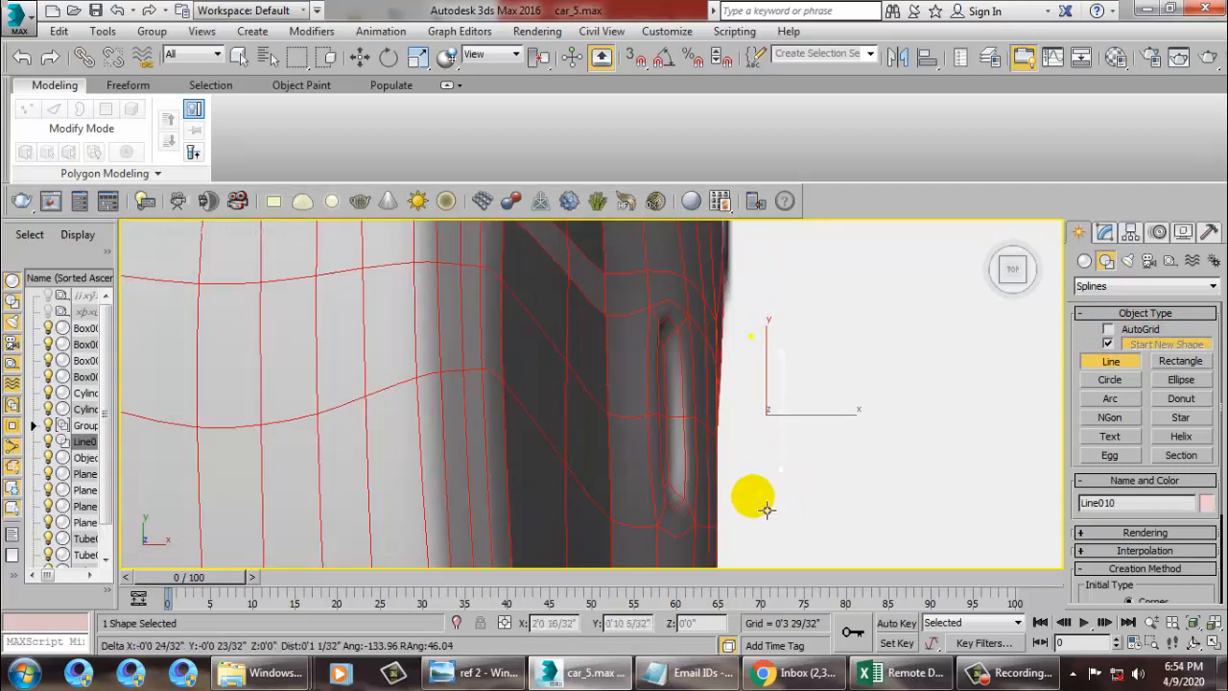
{"action": "right_click", "coordinate": [768, 507]}
{"action": "right_click", "coordinate": [818, 438]}
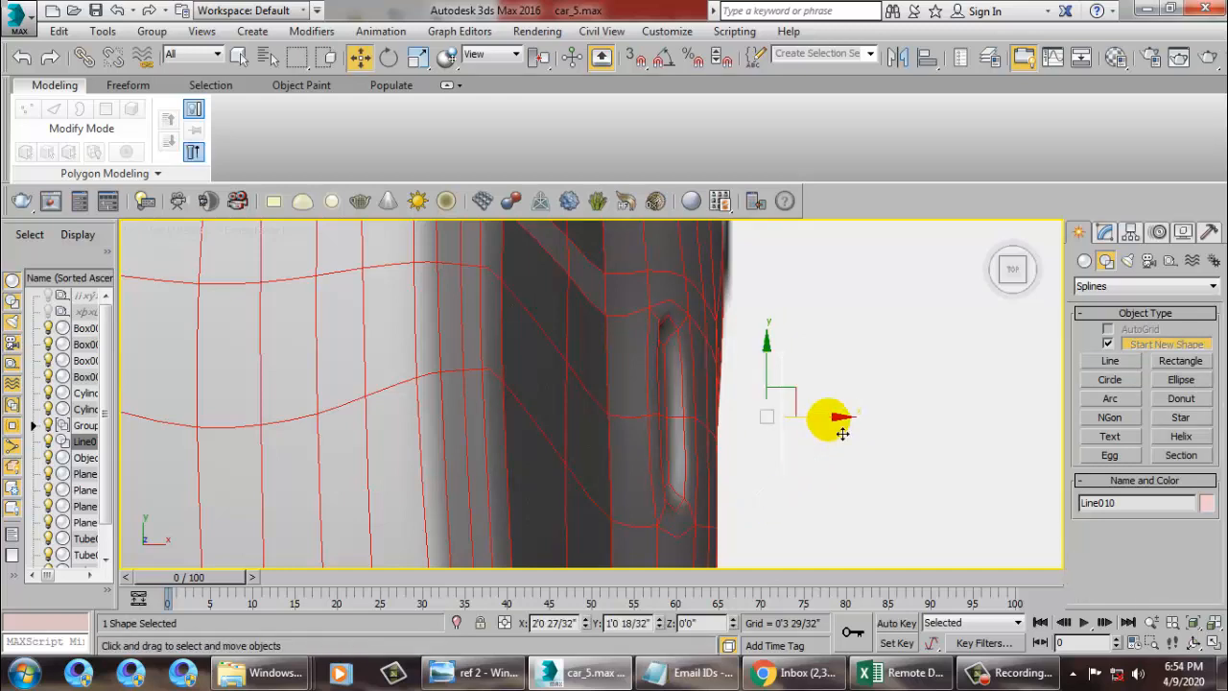
- Move the line against the car's side and raise it to the door handle recess, at about X 1'11 2/32", Z 3'11 17/32"
{"action": "left_click_drag", "start_coordinate": [828, 418], "coordinate": [726, 418]}
{"action": "key", "text": "alt+w"}
{"action": "right_click", "coordinate": [858, 461]}
{"action": "key", "text": "z"}
{"action": "key", "text": "alt+w"}
{"action": "scroll", "coordinate": [764, 387], "scroll_direction": "down", "scroll_amount": 8}
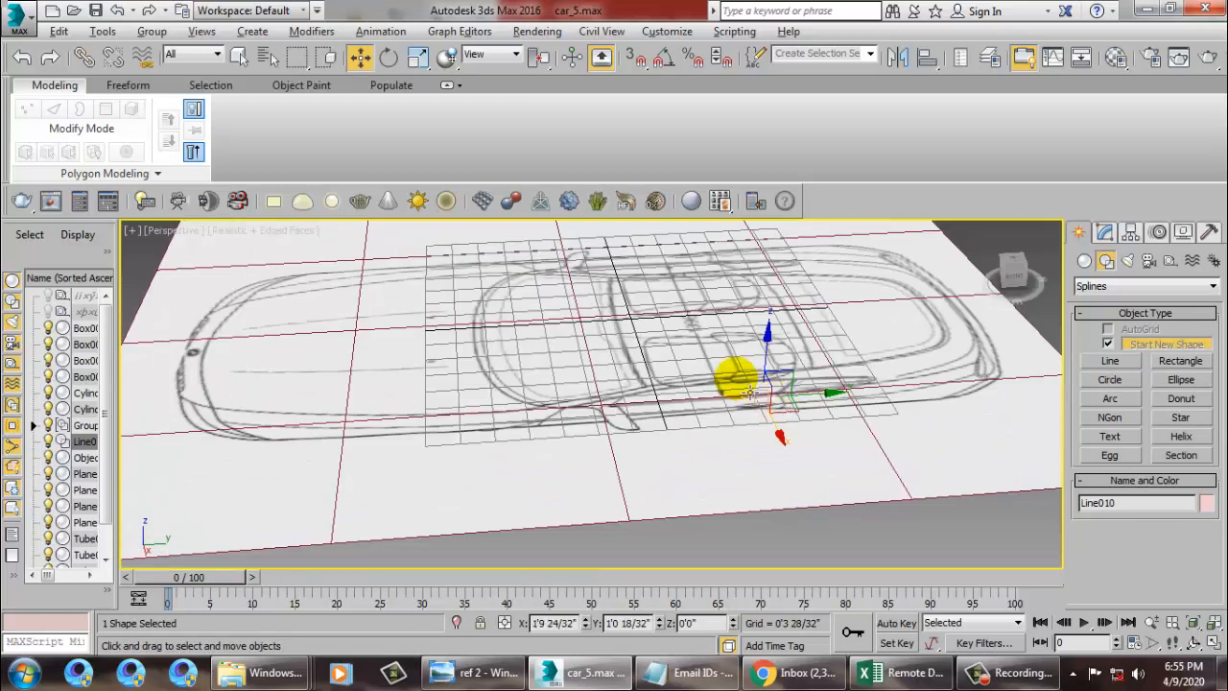
{"action": "middle_click_drag", "start_coordinate": [751, 391], "coordinate": [762, 427], "text": "alt"}
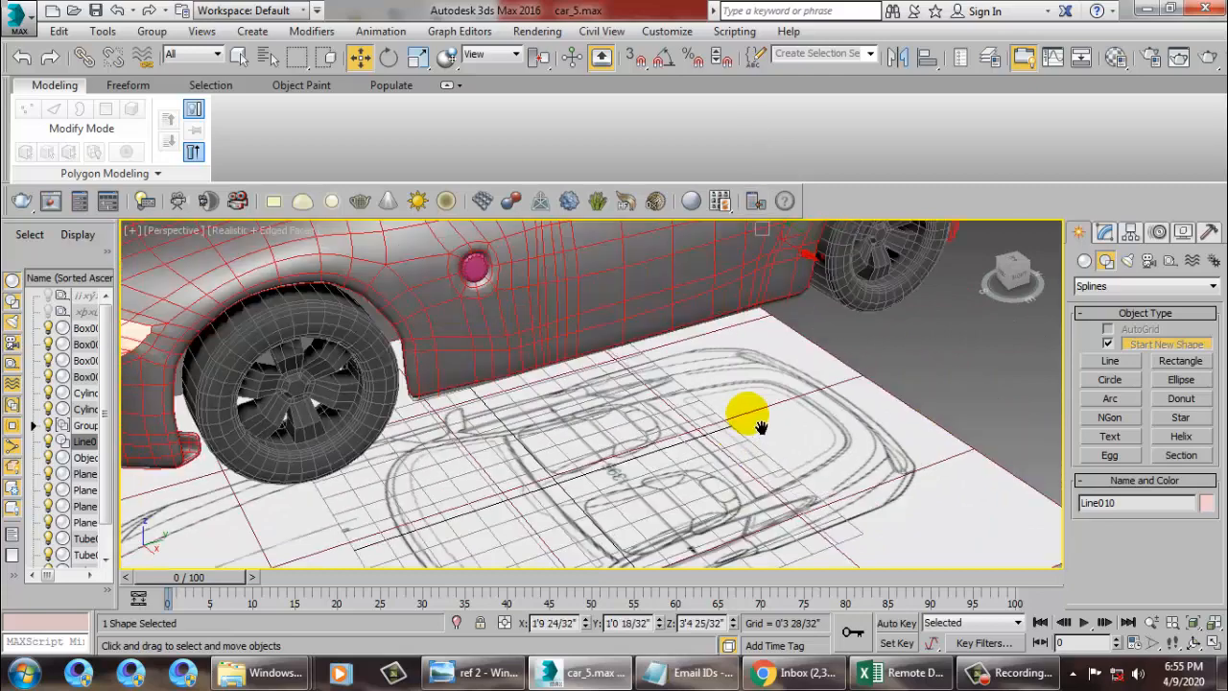
{"action": "key", "text": "z"}
{"action": "scroll", "coordinate": [766, 372], "scroll_direction": "down", "scroll_amount": 8}
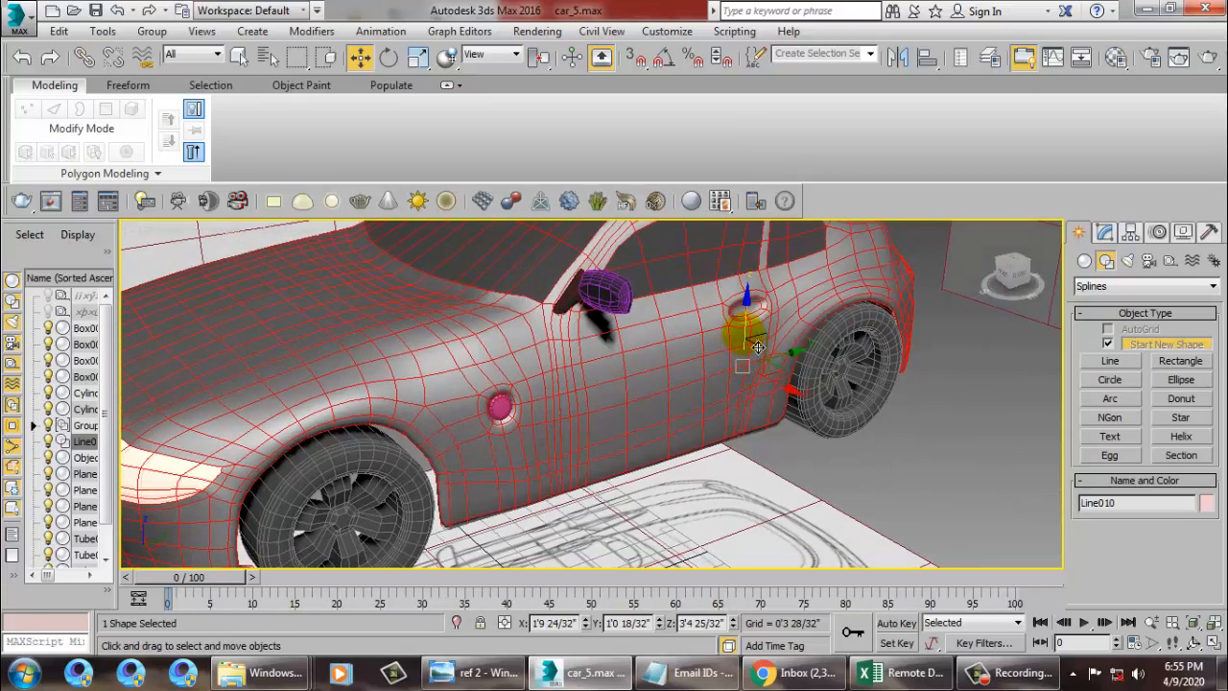
{"action": "left_click_drag", "start_coordinate": [758, 347], "coordinate": [761, 291]}
{"action": "left_click_drag", "start_coordinate": [798, 333], "coordinate": [806, 345]}
{"action": "key", "text": "z"}
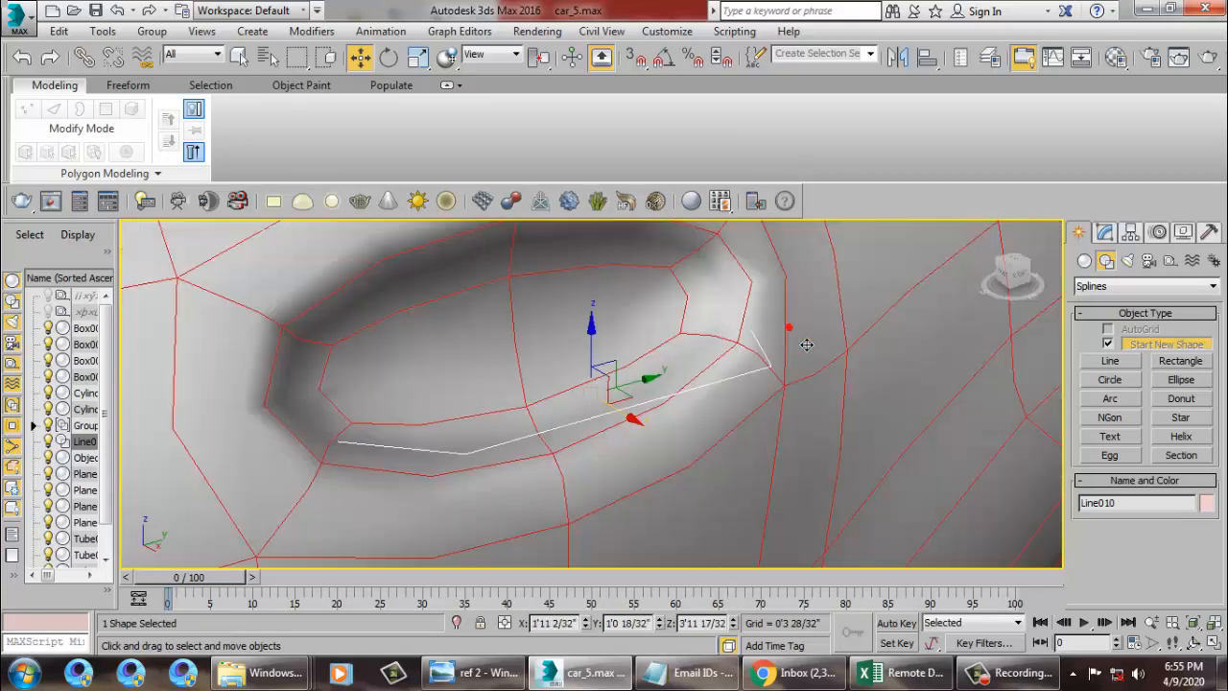
{"action": "middle_click_drag", "start_coordinate": [806, 345], "coordinate": [812, 458], "text": "alt"}
- Fillet the line's two middle vertices by about 0'0 9/32" to round the handle's corners, and return to the whole shape
{"action": "left_click", "coordinate": [1105, 232]}
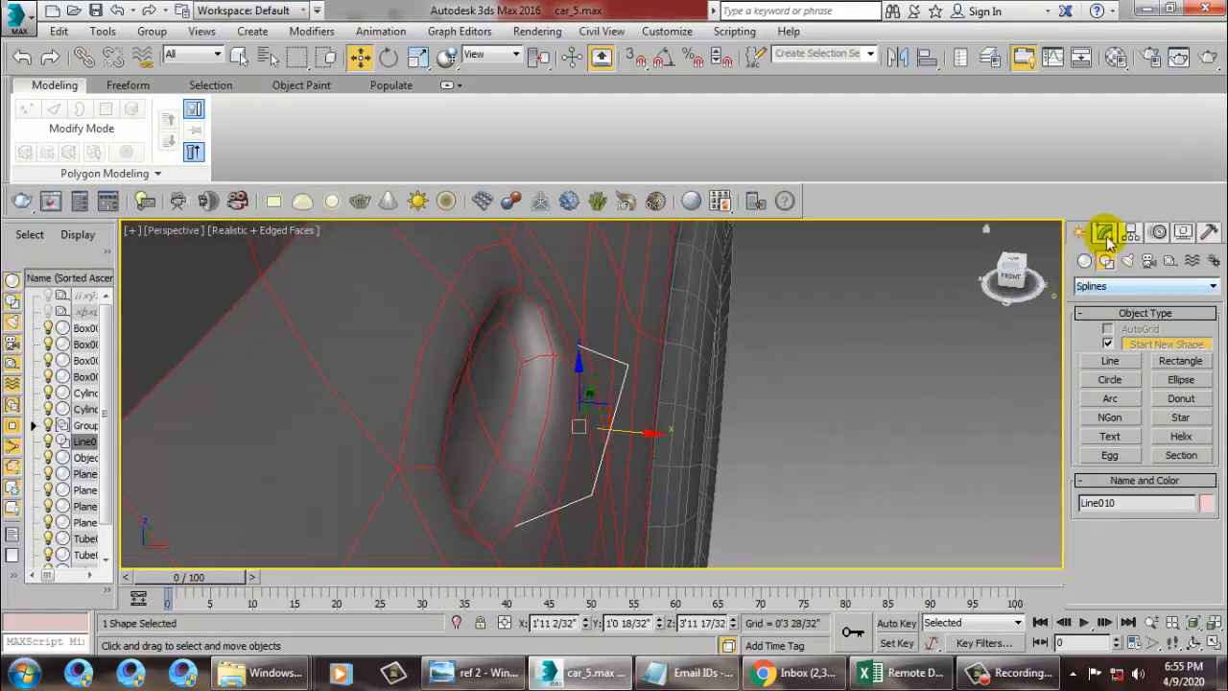
{"action": "left_click", "coordinate": [1116, 320]}
{"action": "middle_click_drag", "start_coordinate": [710, 412], "coordinate": [588, 362], "text": "alt"}
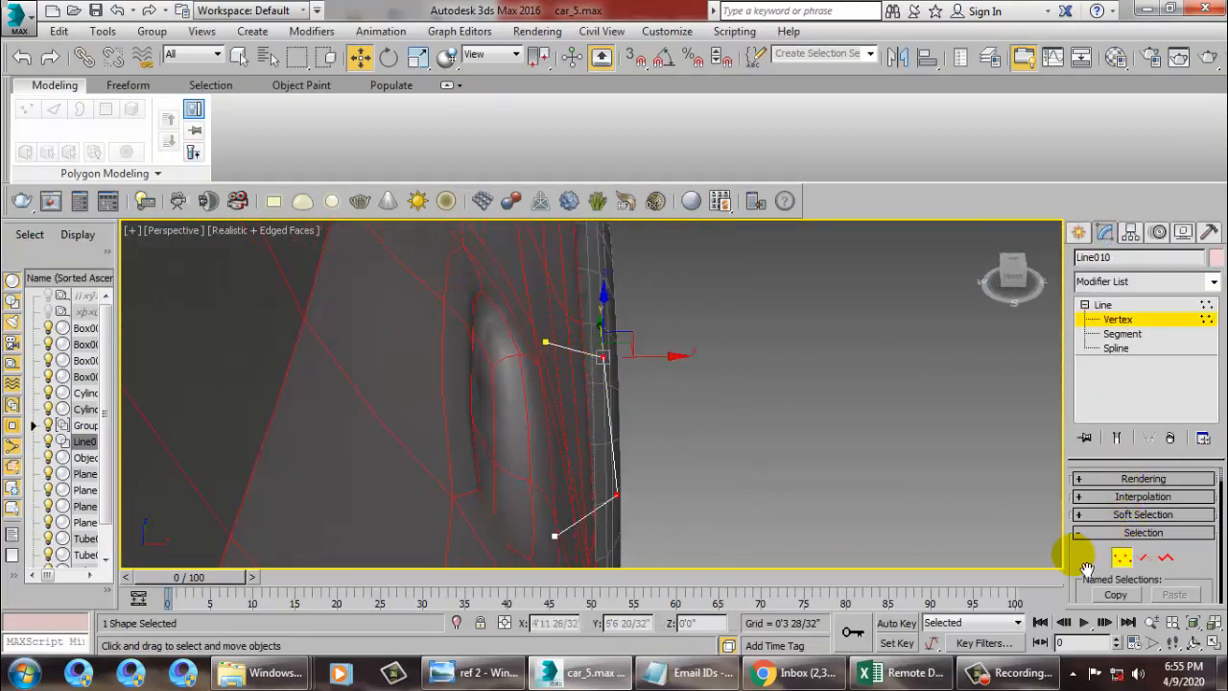
{"action": "scroll", "coordinate": [1078, 548], "scroll_direction": "down", "scroll_amount": 10}
{"action": "scroll", "coordinate": [1175, 519], "scroll_direction": "down", "scroll_amount": 15}
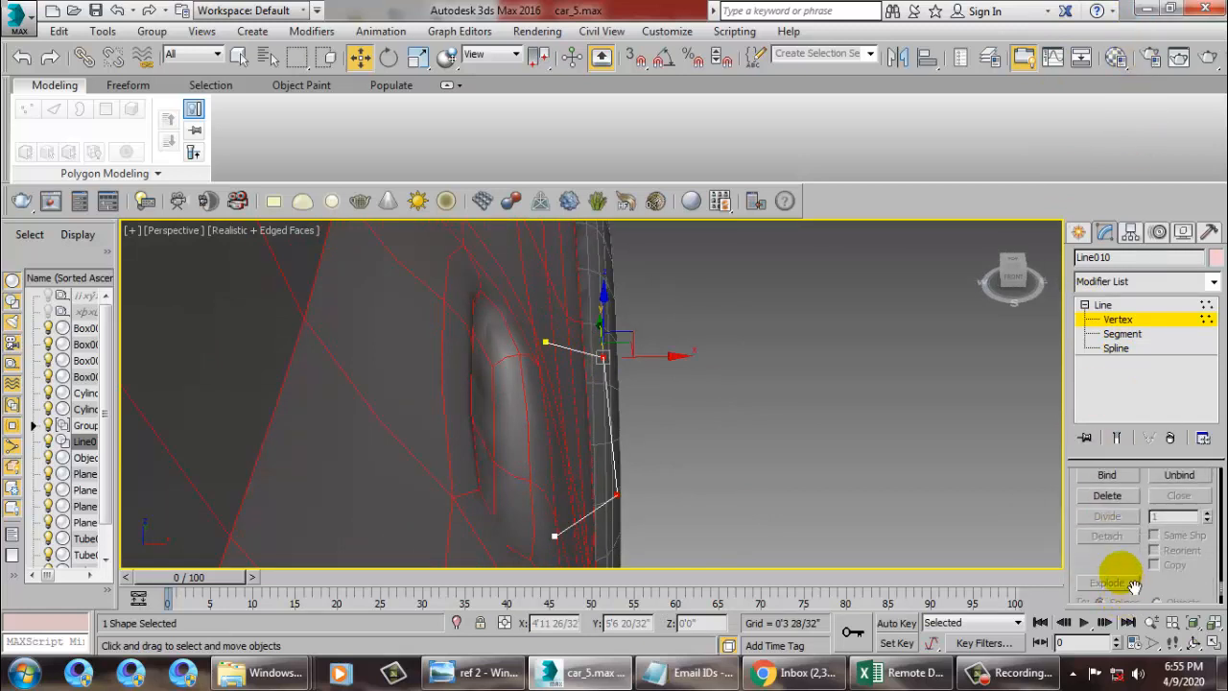
{"action": "scroll", "coordinate": [1134, 586], "scroll_direction": "down", "scroll_amount": 10}
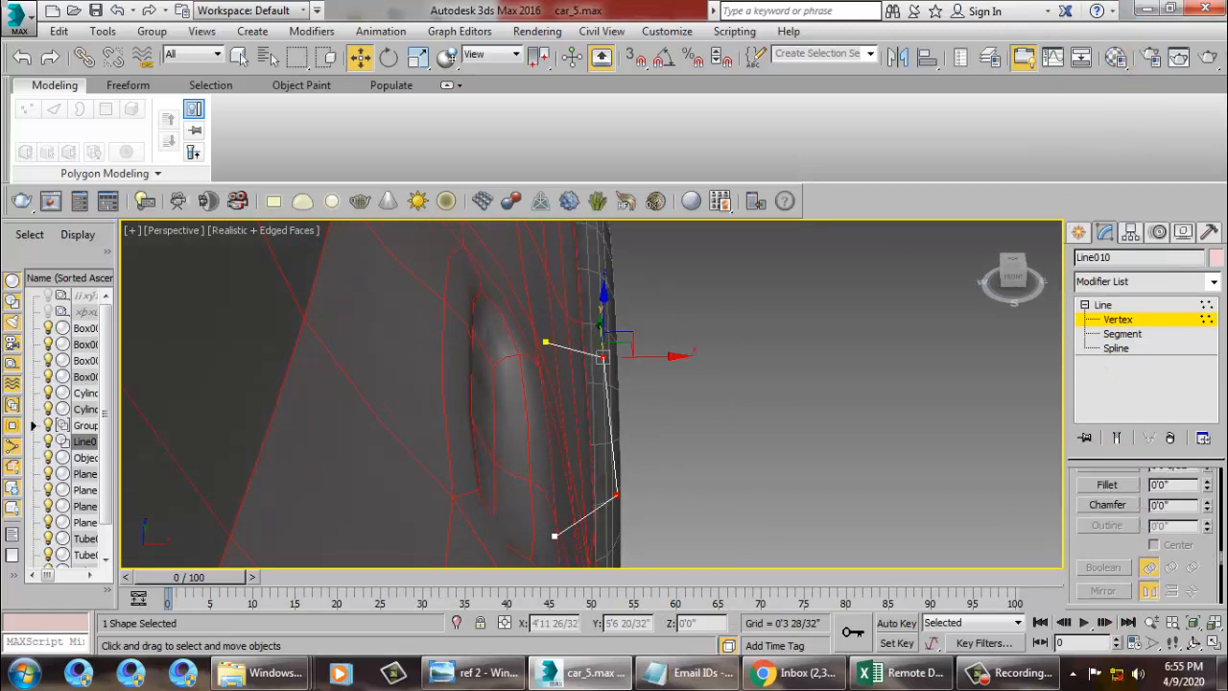
{"action": "left_click", "coordinate": [1108, 485]}
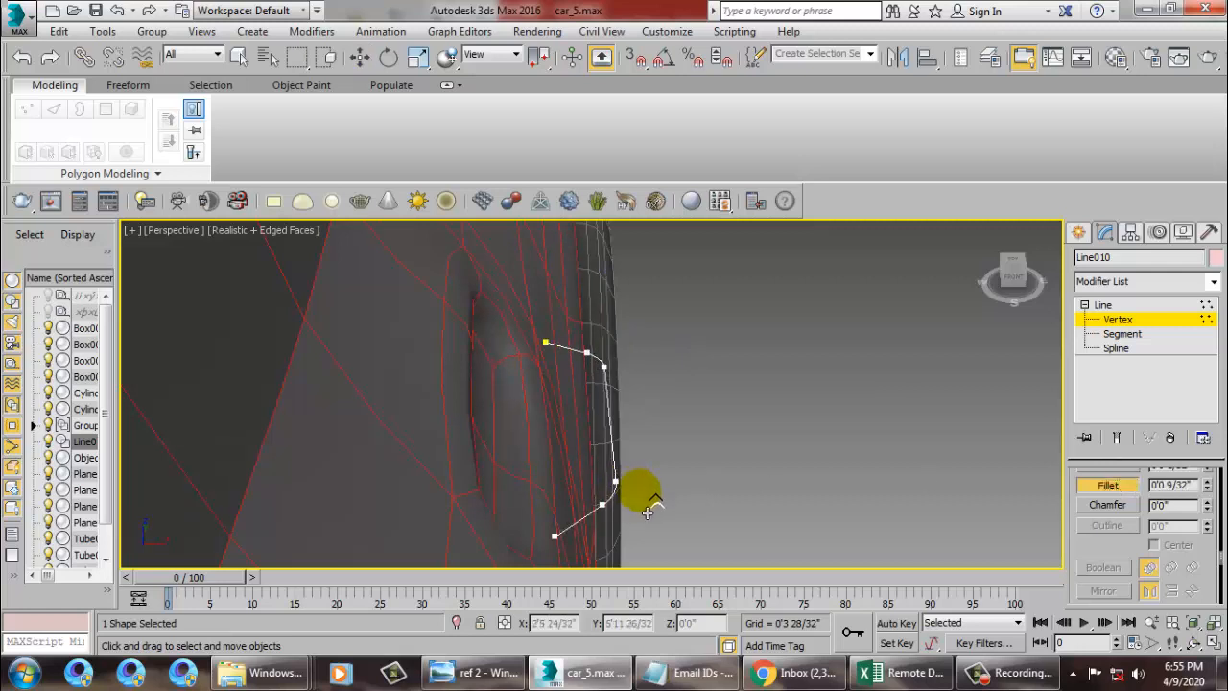
{"action": "middle_click_drag", "start_coordinate": [648, 509], "coordinate": [991, 494], "text": "alt"}
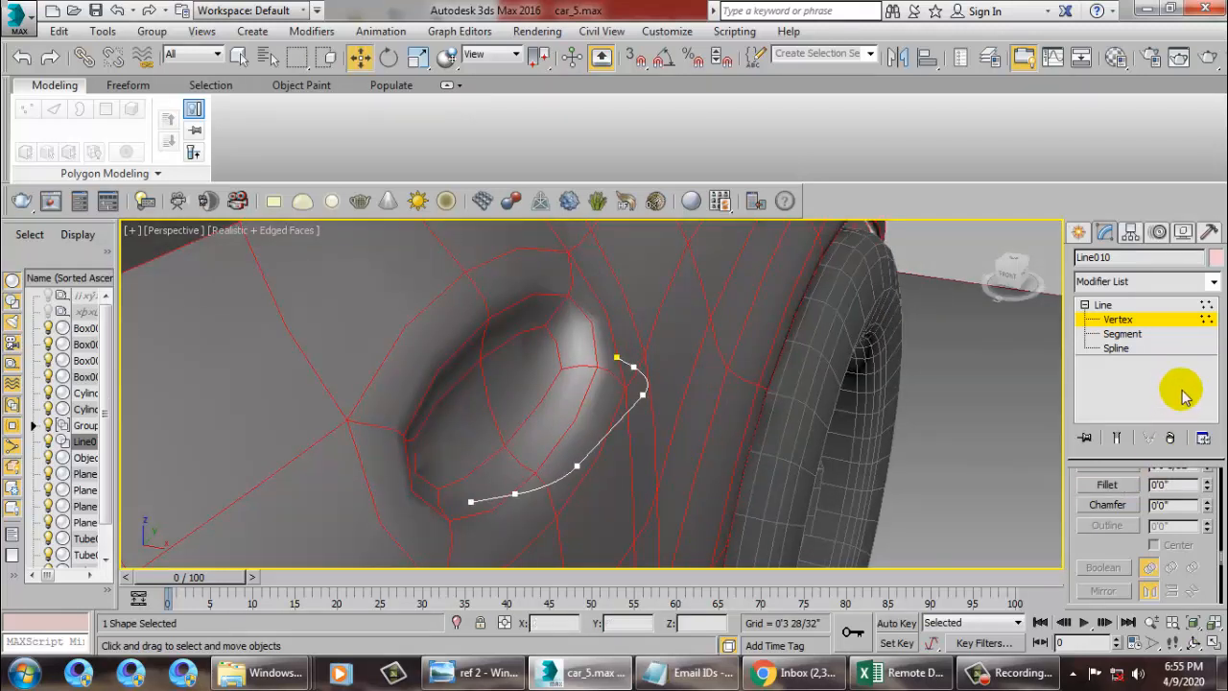
{"action": "left_click", "coordinate": [1140, 306]}
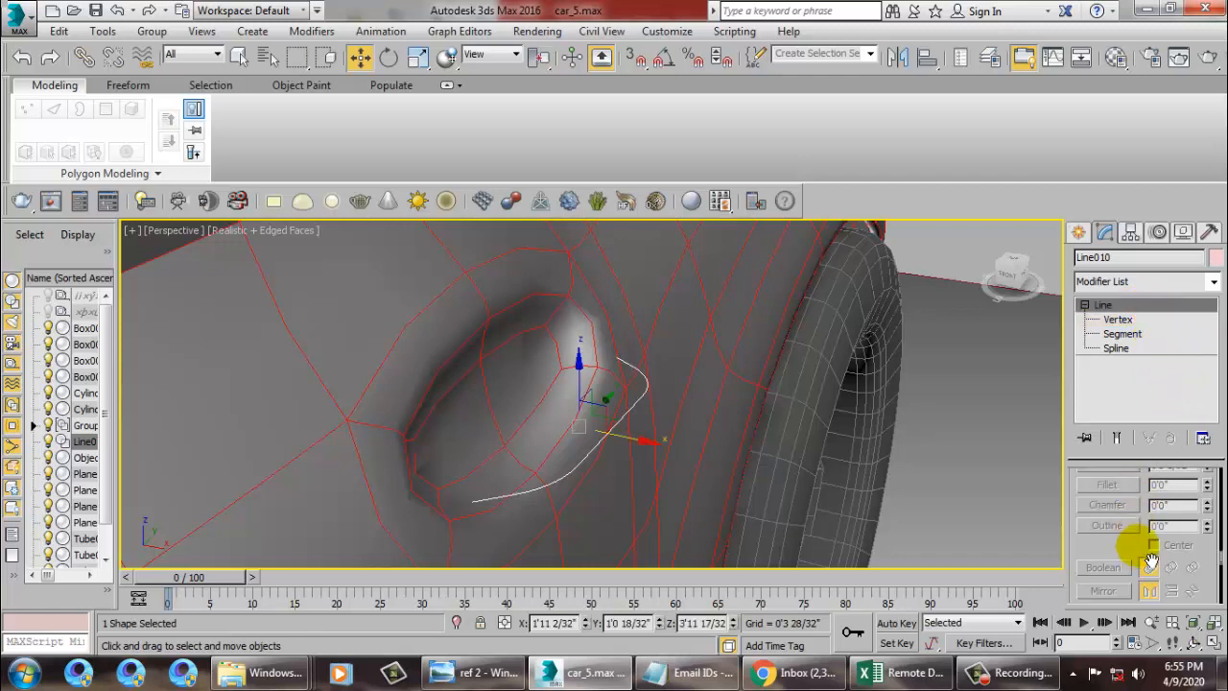
- Widen the command panel to two columns and enable the line's thickness in the viewport
{"action": "left_click_drag", "start_coordinate": [1161, 509], "coordinate": [1153, 619]}
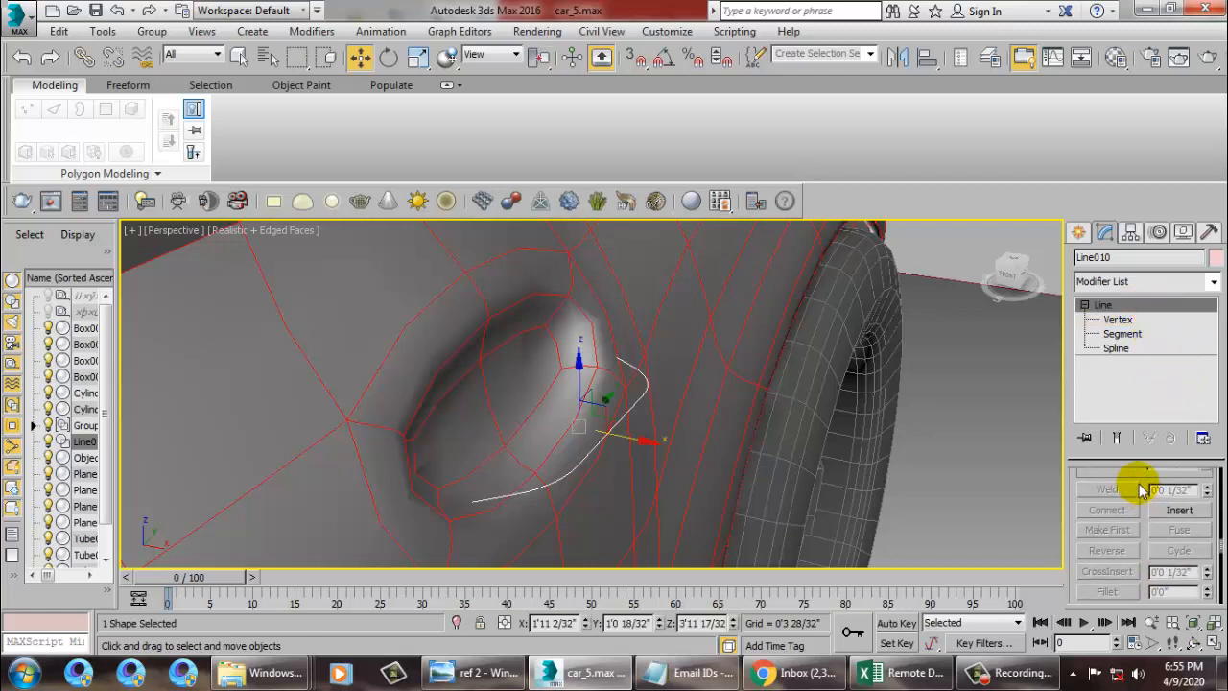
{"action": "left_click_drag", "start_coordinate": [1076, 477], "coordinate": [900, 477]}
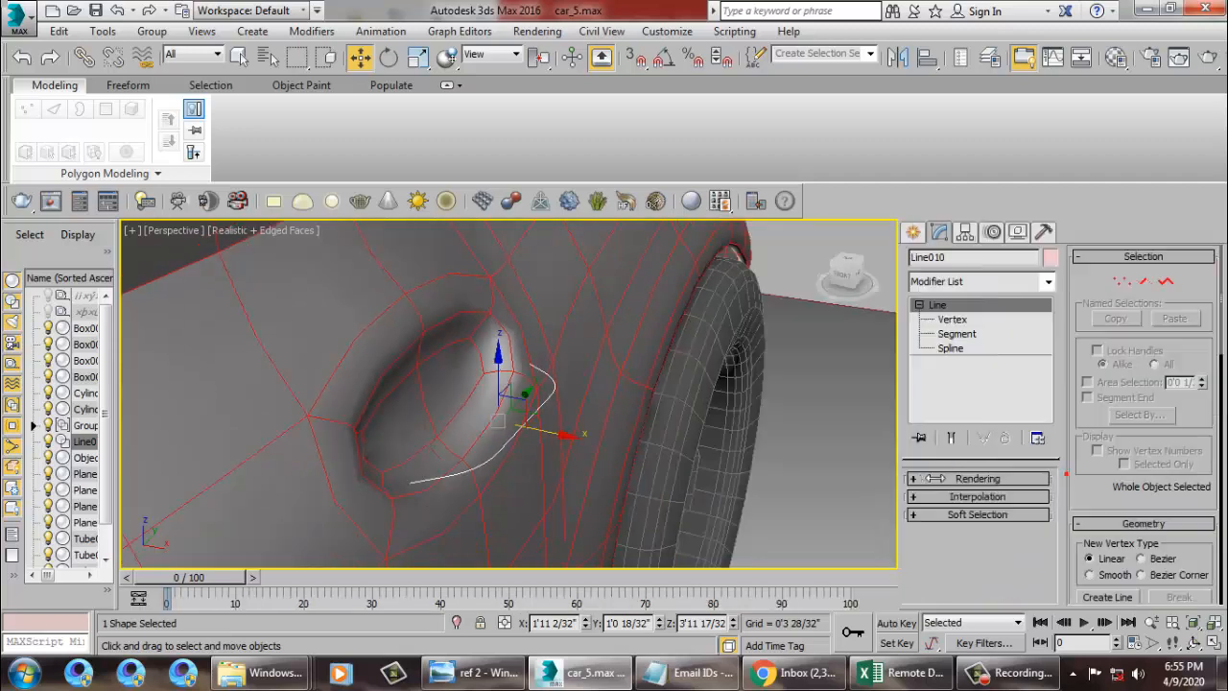
{"action": "left_click", "coordinate": [979, 479]}
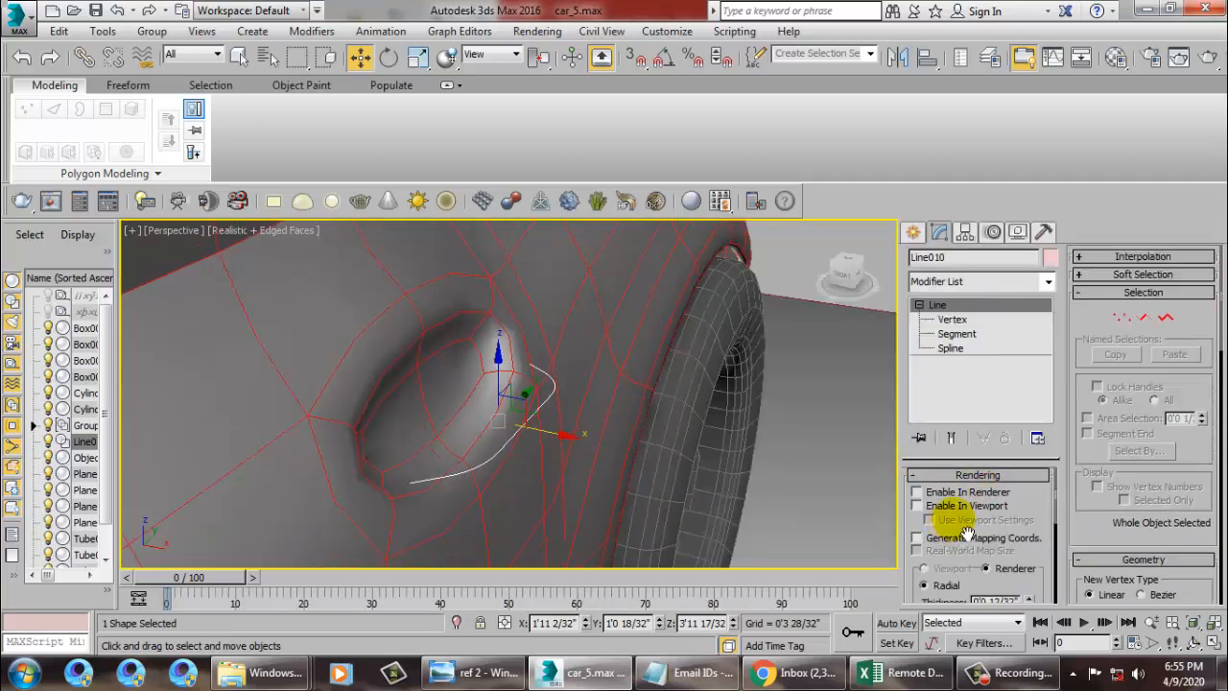
{"action": "left_click", "coordinate": [967, 507]}
{"action": "left_click", "coordinate": [1016, 568]}
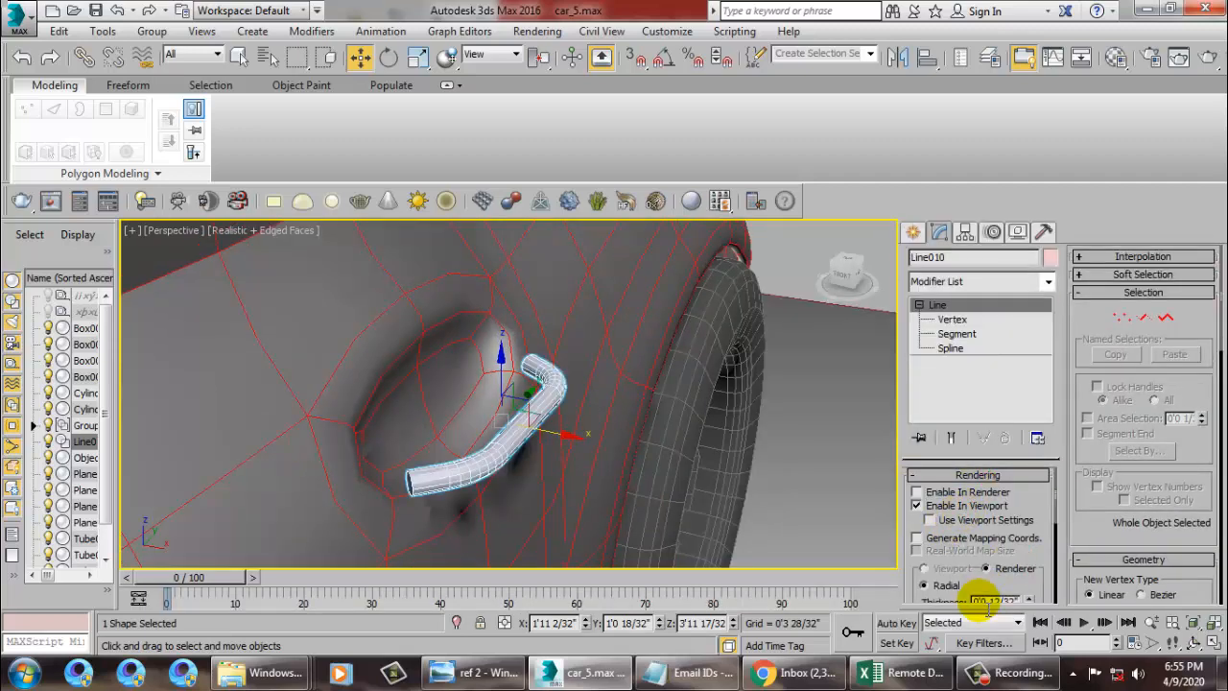
- Give the line a rectangular cross-section with length 0'0 13/32", width 0'0 6/32" and angle 0.04
{"action": "scroll", "coordinate": [983, 600], "scroll_direction": "down", "scroll_amount": 4}
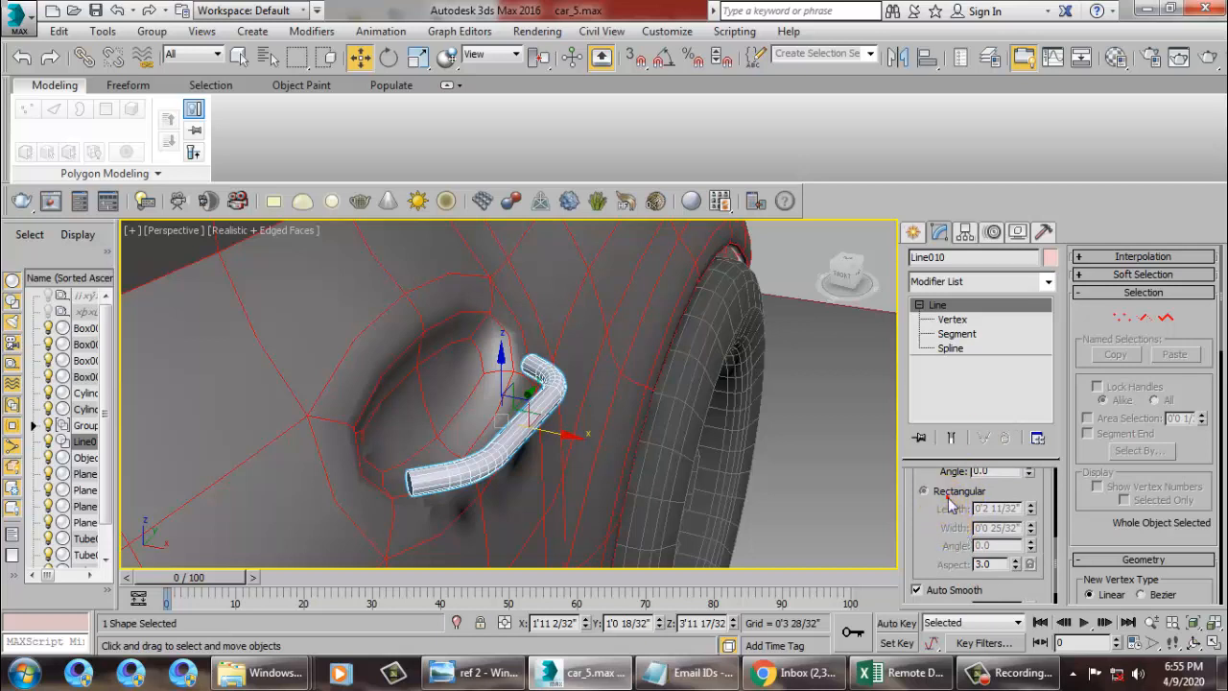
{"action": "left_click", "coordinate": [947, 496]}
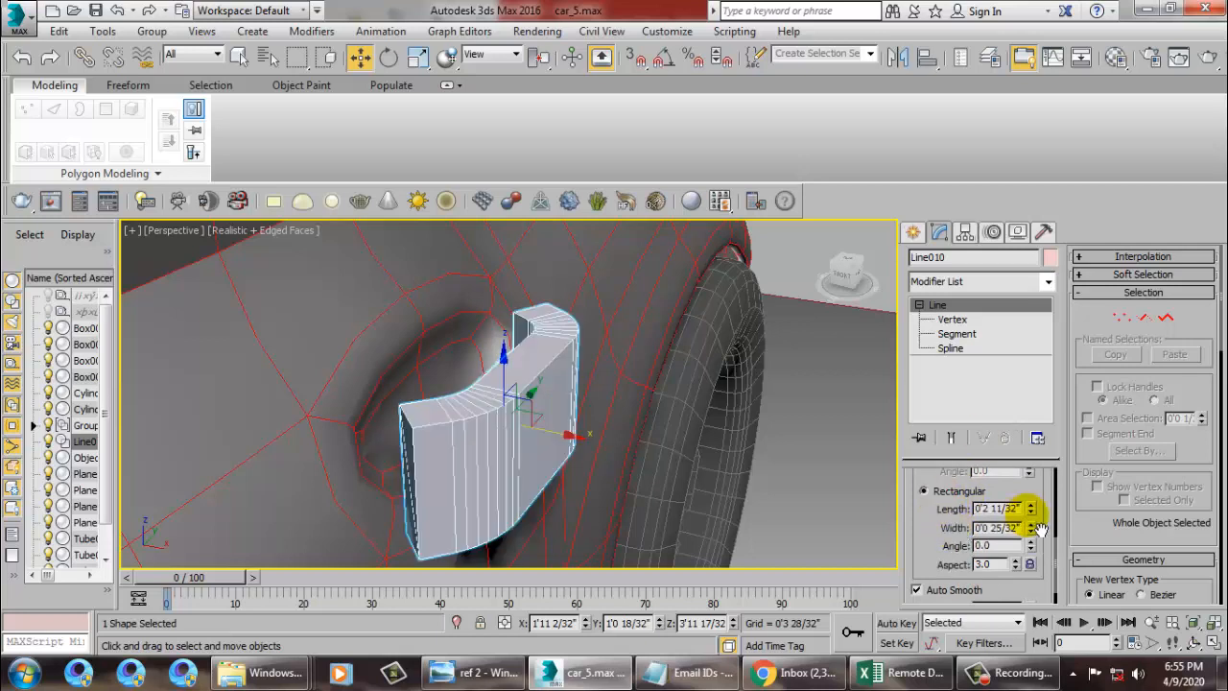
{"action": "left_click_drag", "start_coordinate": [1035, 515], "coordinate": [1059, 592]}
{"action": "left_click_drag", "start_coordinate": [1029, 524], "coordinate": [1054, 544]}
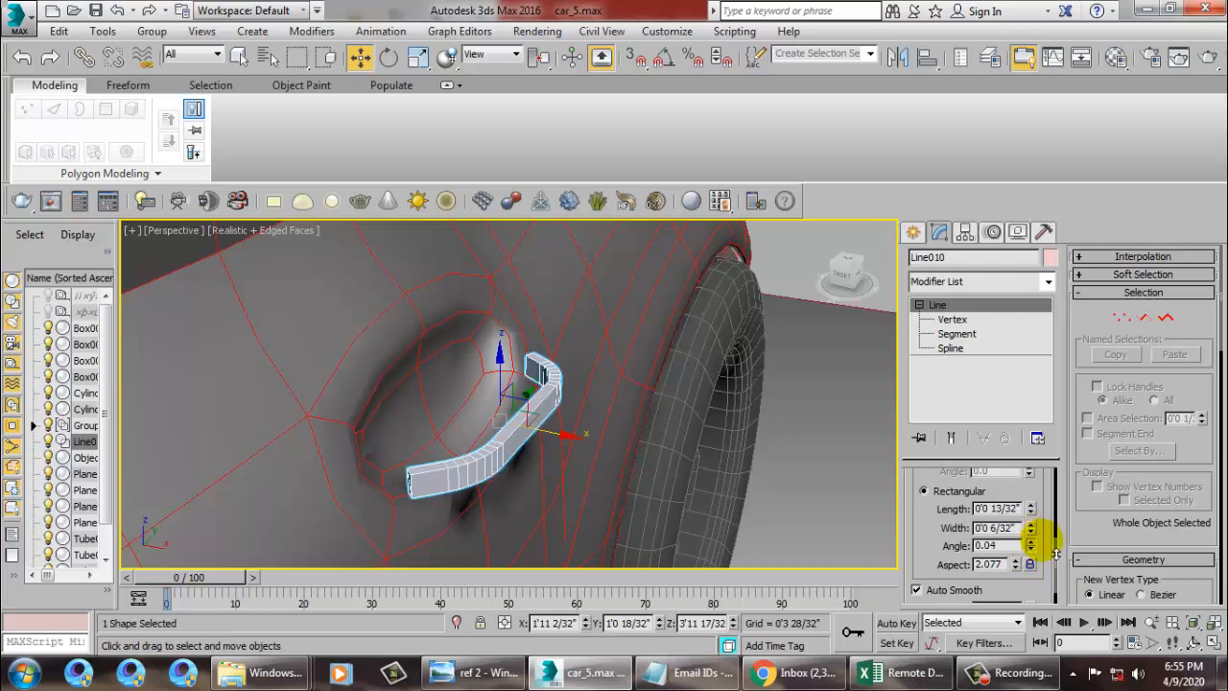
- Turn off 3D snapping and convert the handle shape to an Editable Poly
{"action": "middle_click_drag", "start_coordinate": [624, 462], "coordinate": [707, 433], "text": "alt"}
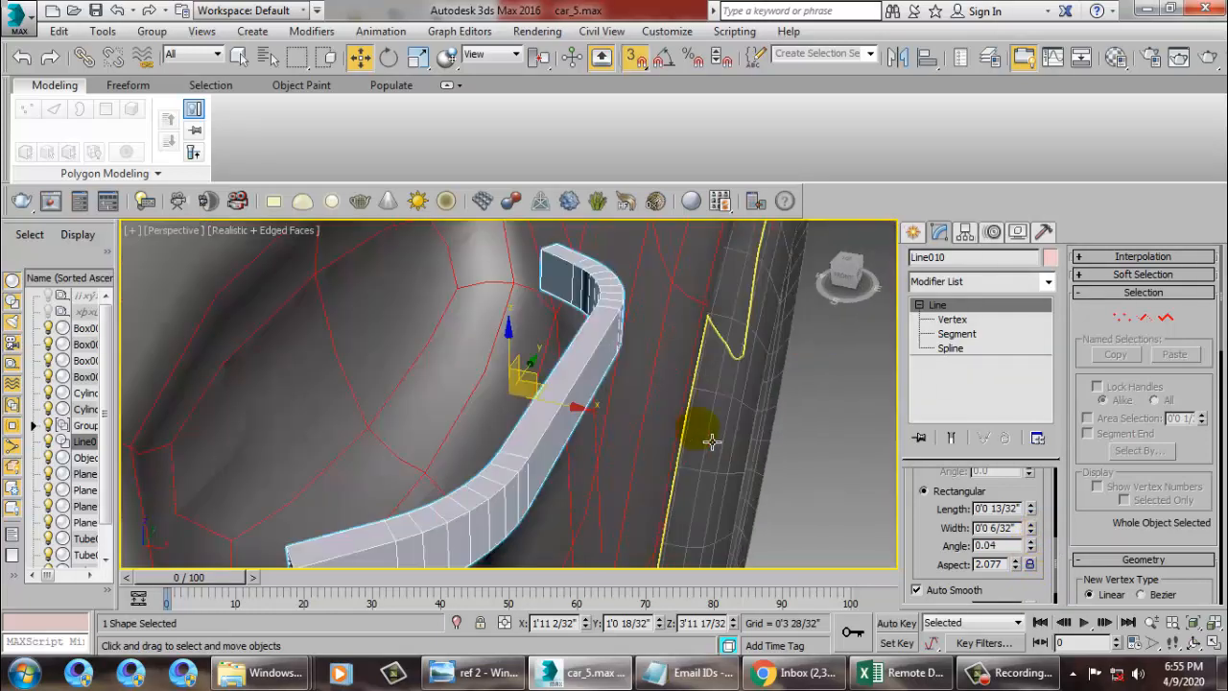
{"action": "scroll", "coordinate": [634, 435], "scroll_direction": "up", "scroll_amount": 3}
{"action": "key", "text": "s"}
{"action": "middle_click_drag", "start_coordinate": [633, 435], "coordinate": [522, 433], "text": "alt"}
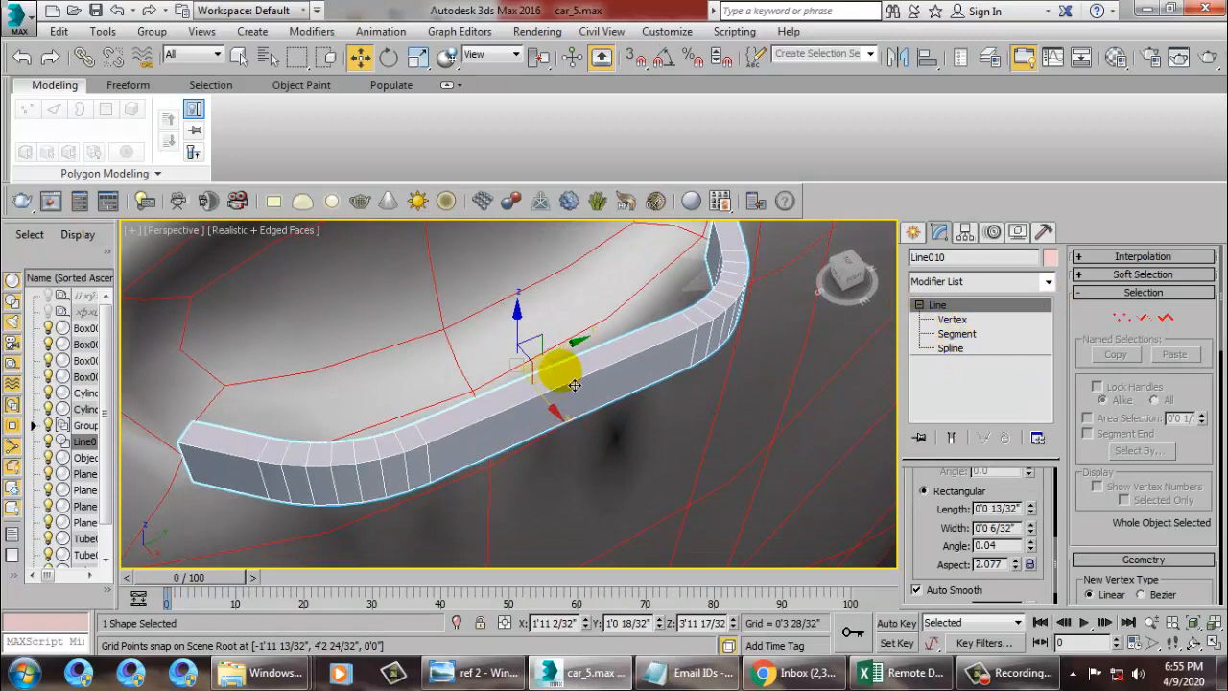
{"action": "mouse_move", "coordinate": [735, 365]}
{"action": "middle_mouse_down", "text": "alt"}
{"action": "mouse_move", "coordinate": [691, 256]}
{"action": "mouse_move", "coordinate": [737, 349]}
{"action": "middle_mouse_up", "text": "alt"}
{"action": "right_click", "coordinate": [648, 348]}
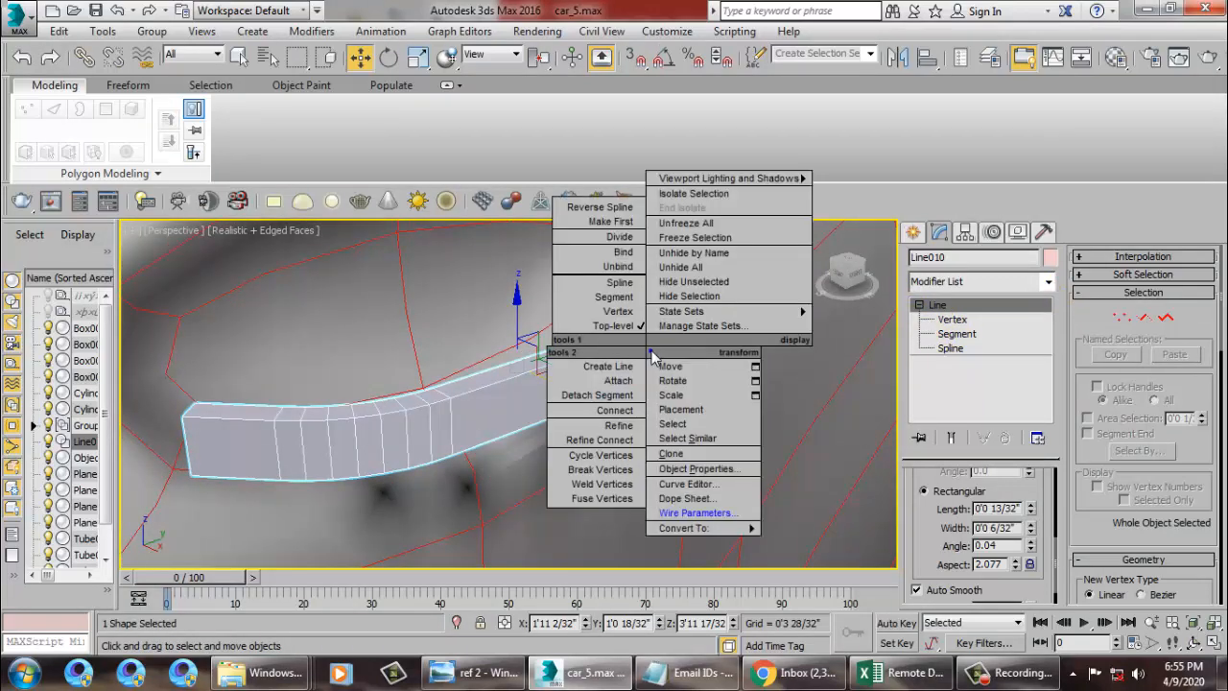
{"action": "mouse_move", "coordinate": [752, 536]}
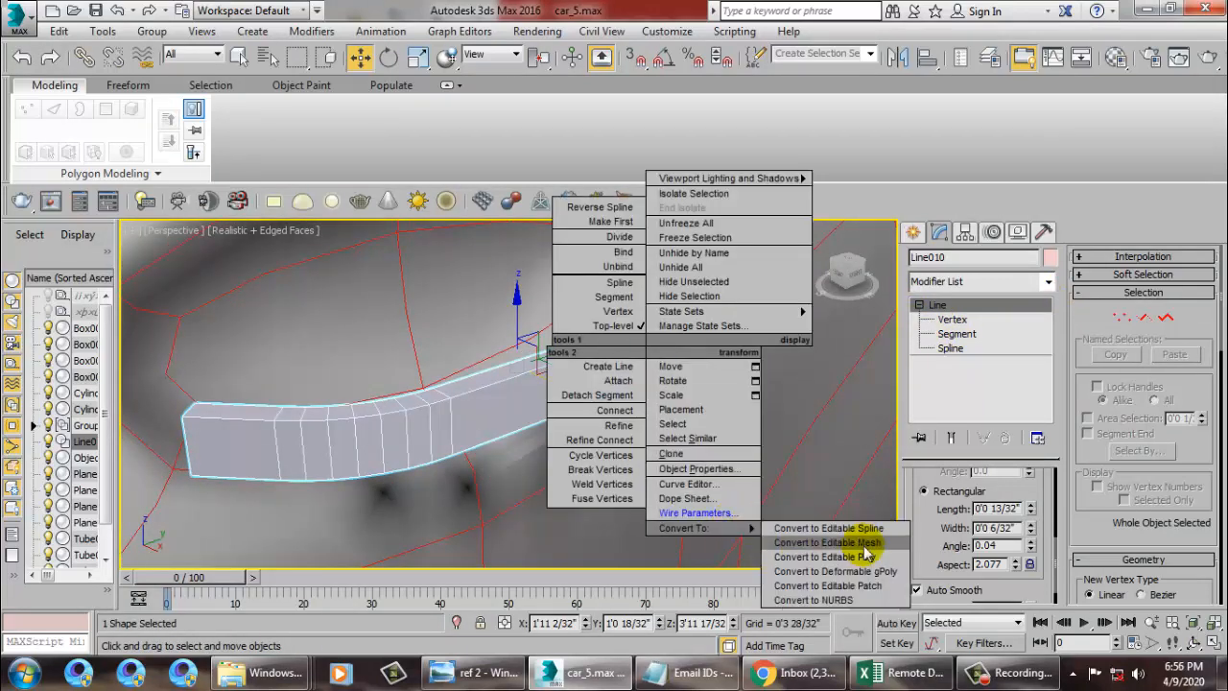
{"action": "left_click", "coordinate": [826, 557]}
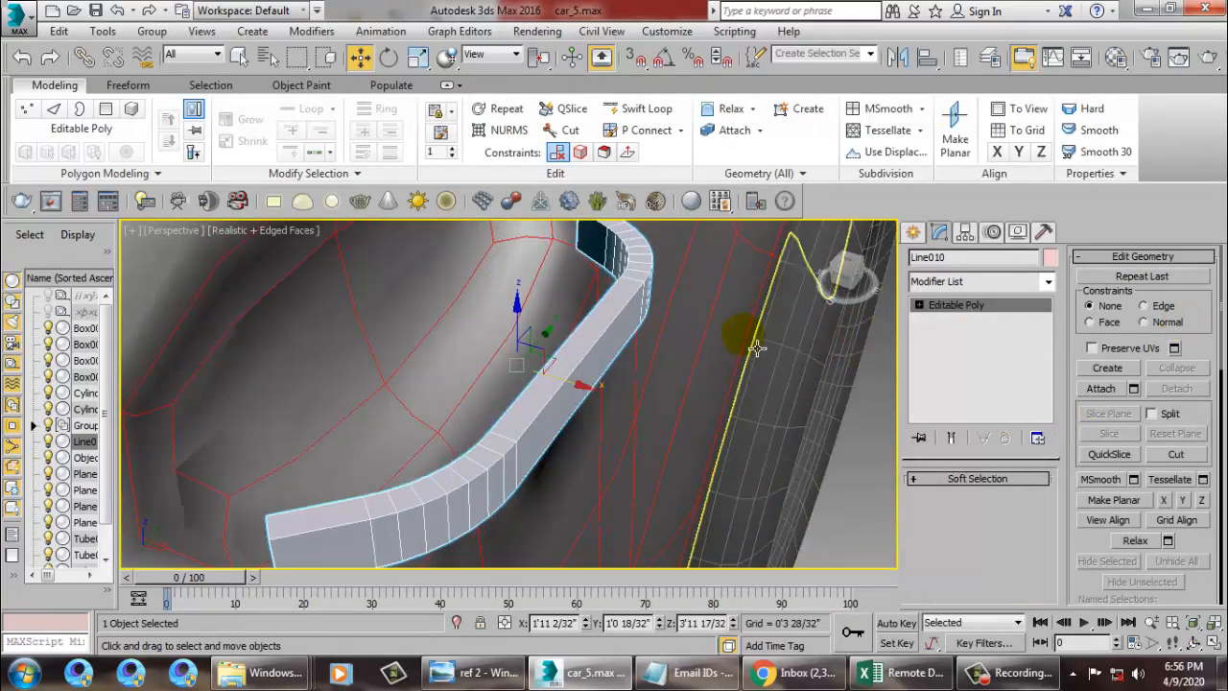
- Select the handle's outer side polygons around the first rounded corner and along the straight section, leaving the end tab unselected
{"action": "key", "text": "4"}
{"action": "middle_click_drag", "start_coordinate": [548, 411], "coordinate": [433, 480], "text": "alt"}
{"action": "left_click", "coordinate": [342, 420]}
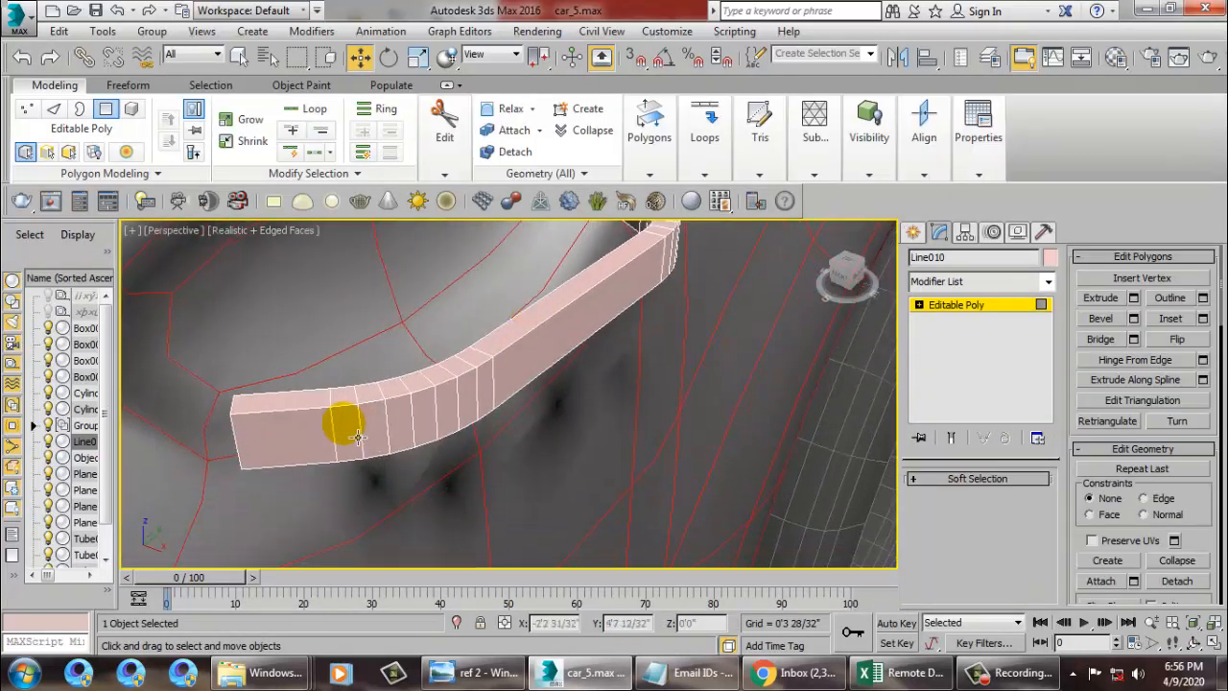
{"action": "left_click", "coordinate": [374, 422], "text": "ctrl"}
{"action": "left_click", "coordinate": [422, 407], "text": "ctrl"}
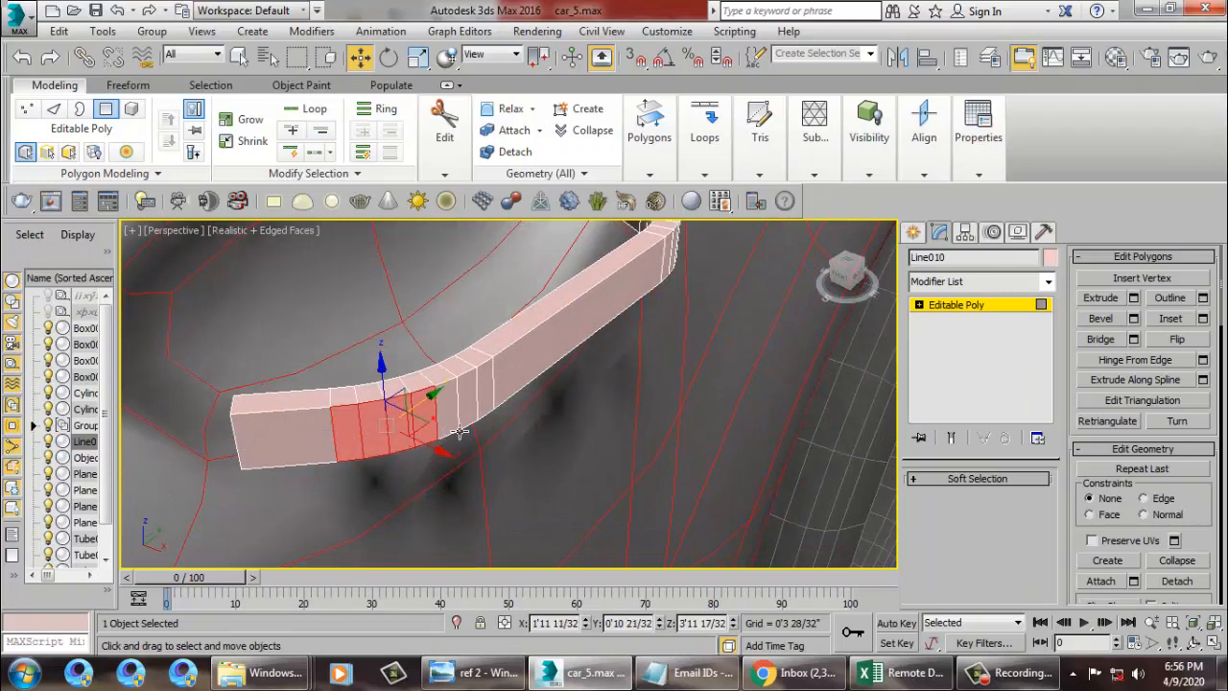
{"action": "left_click", "coordinate": [446, 403], "text": "ctrl"}
{"action": "left_click", "coordinate": [496, 412], "text": "ctrl"}
{"action": "left_click", "coordinate": [480, 417], "text": "ctrl"}
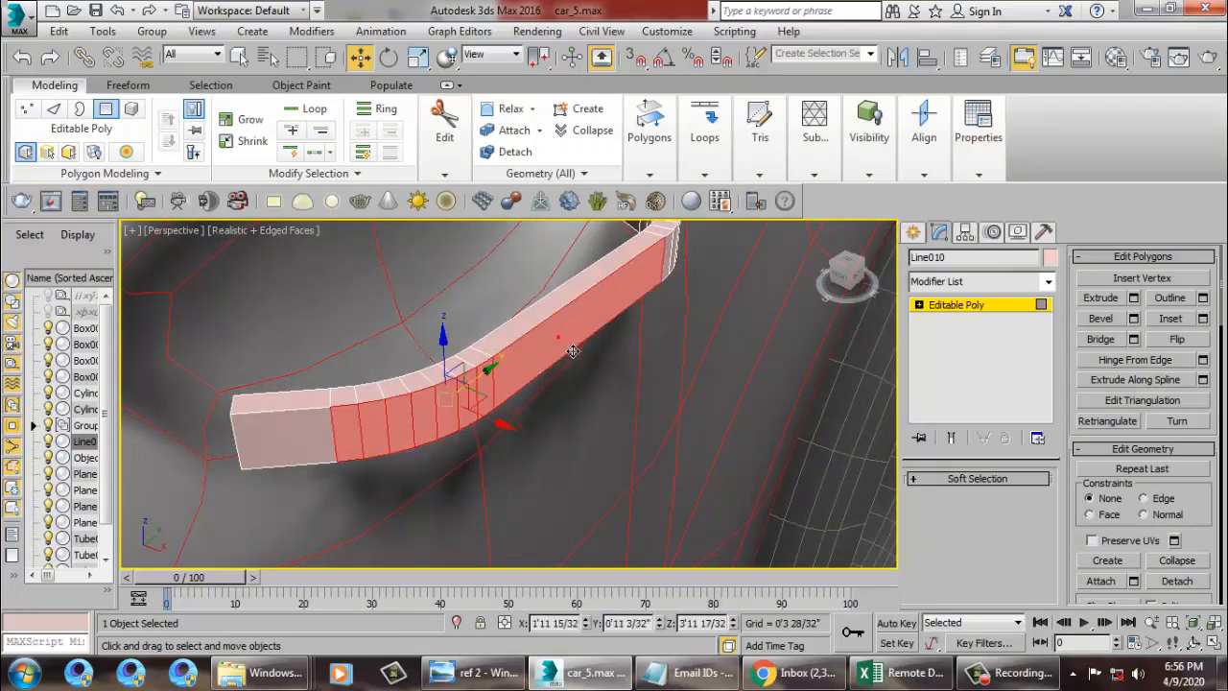
- Add the outer side polygons around the other rounded corner, excluding its end tab, and extrude the selection by 0'0 11/32"
{"action": "middle_click_drag", "start_coordinate": [480, 418], "coordinate": [655, 473], "text": "alt"}
{"action": "left_click", "coordinate": [657, 472], "text": "ctrl"}
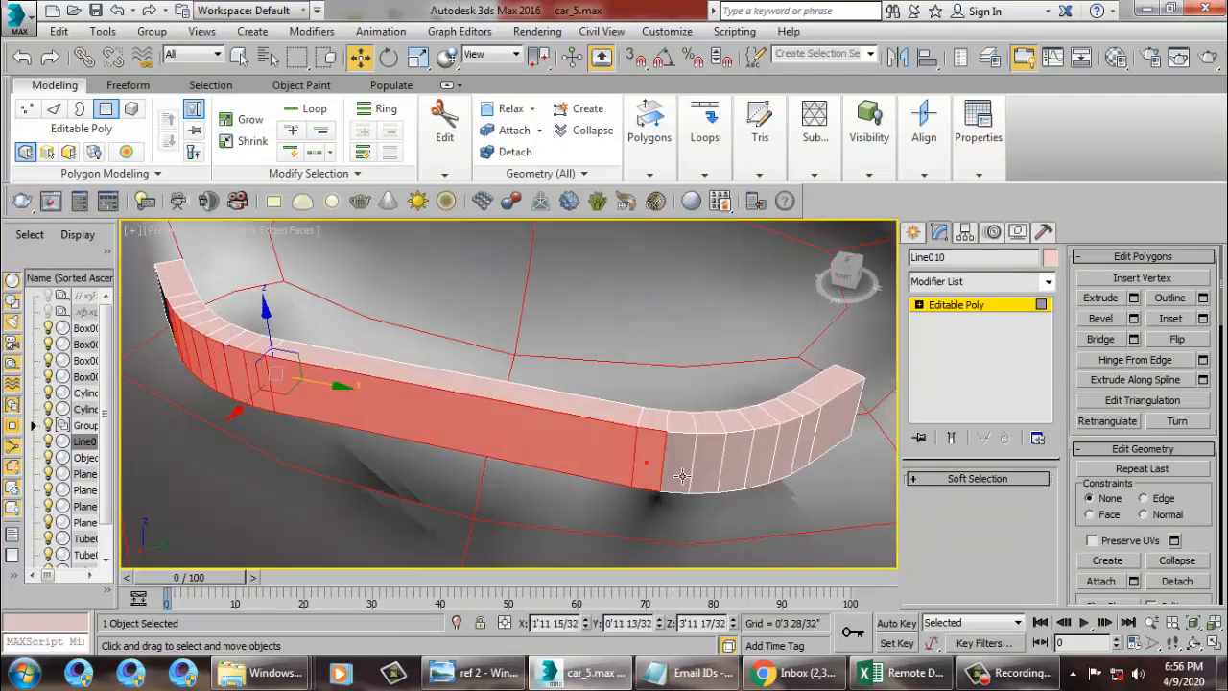
{"action": "left_click", "coordinate": [684, 472], "text": "ctrl"}
{"action": "left_click", "coordinate": [712, 472], "text": "ctrl"}
{"action": "left_click", "coordinate": [747, 470], "text": "ctrl"}
{"action": "left_click", "coordinate": [766, 465], "text": "ctrl"}
{"action": "left_click", "coordinate": [787, 465], "text": "ctrl"}
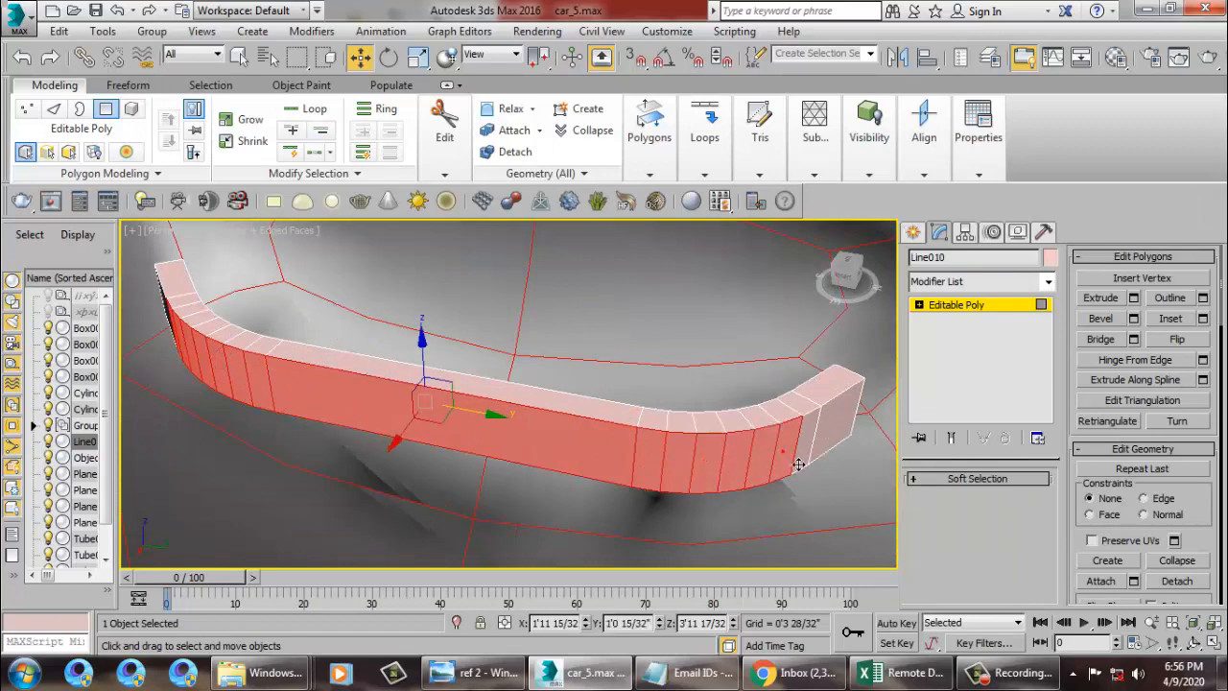
{"action": "left_click", "coordinate": [807, 456], "text": "ctrl"}
{"action": "middle_click_drag", "start_coordinate": [692, 371], "coordinate": [663, 377], "text": "alt"}
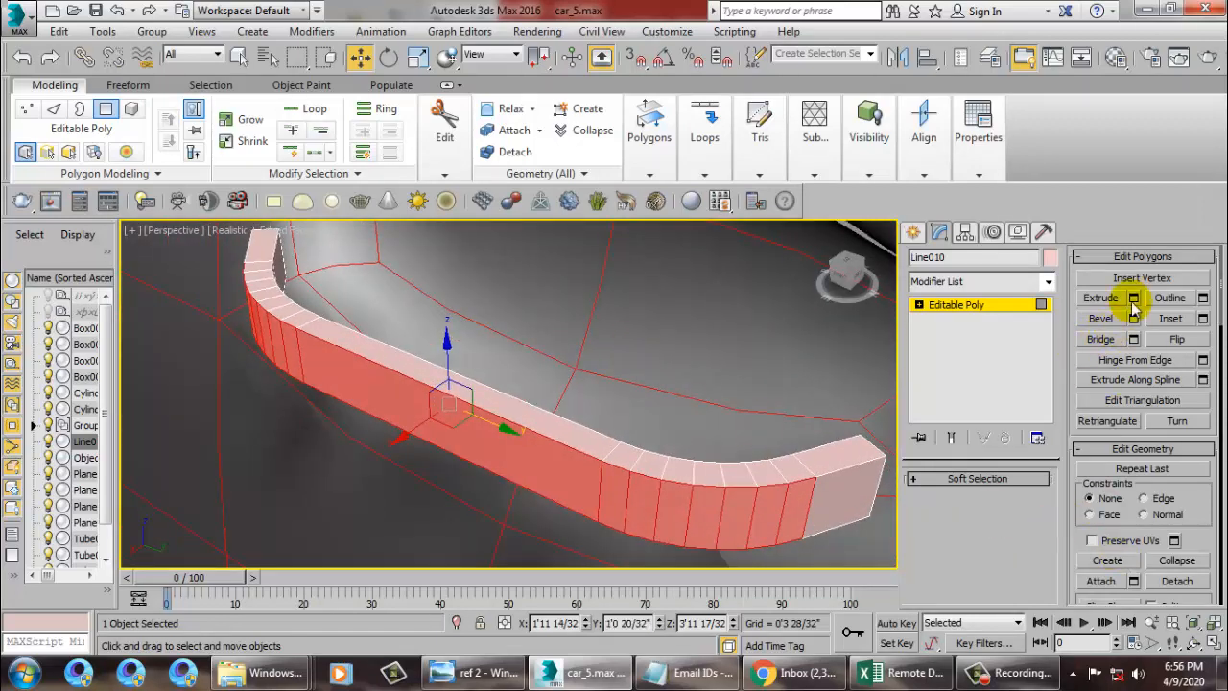
{"action": "left_click", "coordinate": [1100, 305], "text": "shift"}
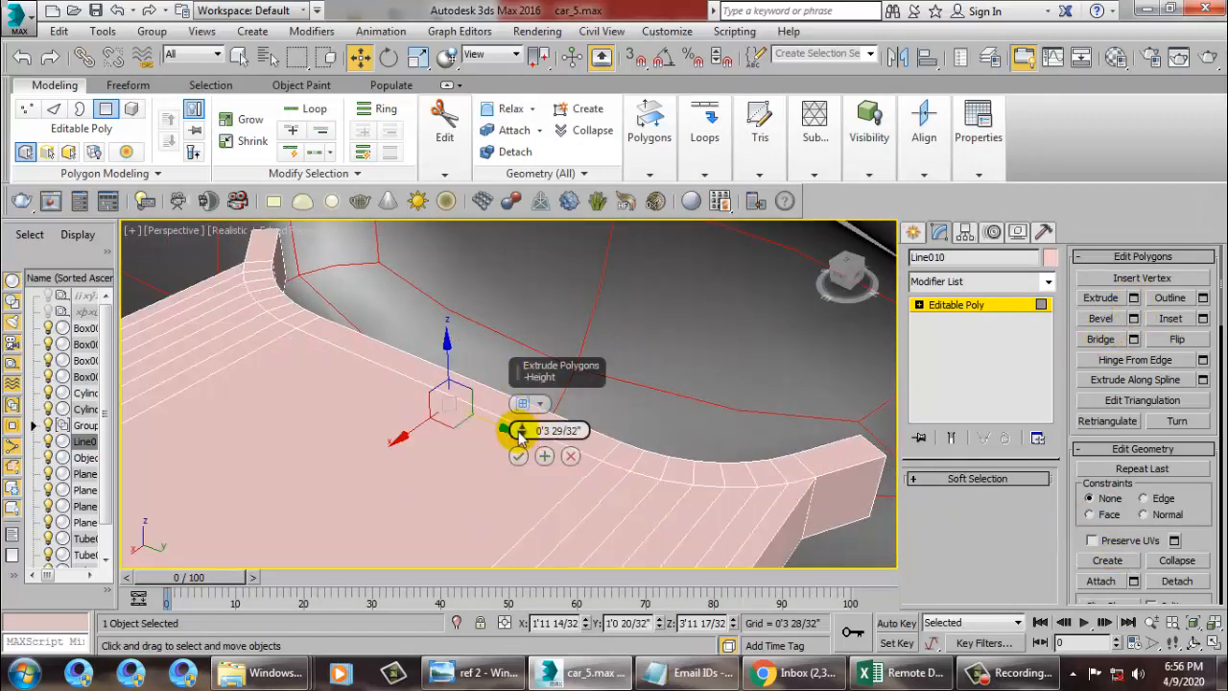
{"action": "left_click_drag", "start_coordinate": [519, 434], "coordinate": [540, 487]}
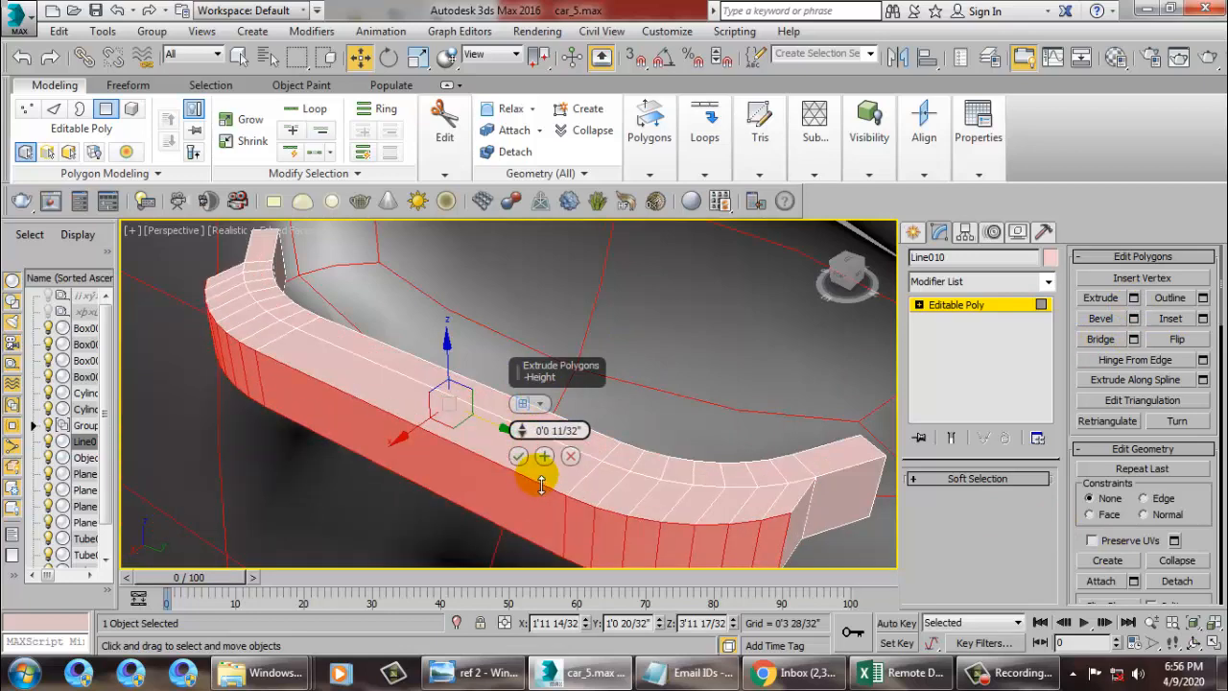
{"action": "left_click", "coordinate": [518, 456]}
- Select both rows of upper polygons around the handle's first rounded corner, excluding the end tab
{"action": "middle_click_drag", "start_coordinate": [519, 455], "coordinate": [598, 372], "text": "alt"}
{"action": "scroll", "coordinate": [605, 355], "scroll_direction": "up", "scroll_amount": 4}
{"action": "scroll", "coordinate": [606, 355], "scroll_direction": "down", "scroll_amount": 5}
{"action": "middle_click_drag", "start_coordinate": [599, 372], "coordinate": [608, 412]}
{"action": "left_click", "coordinate": [444, 495]}
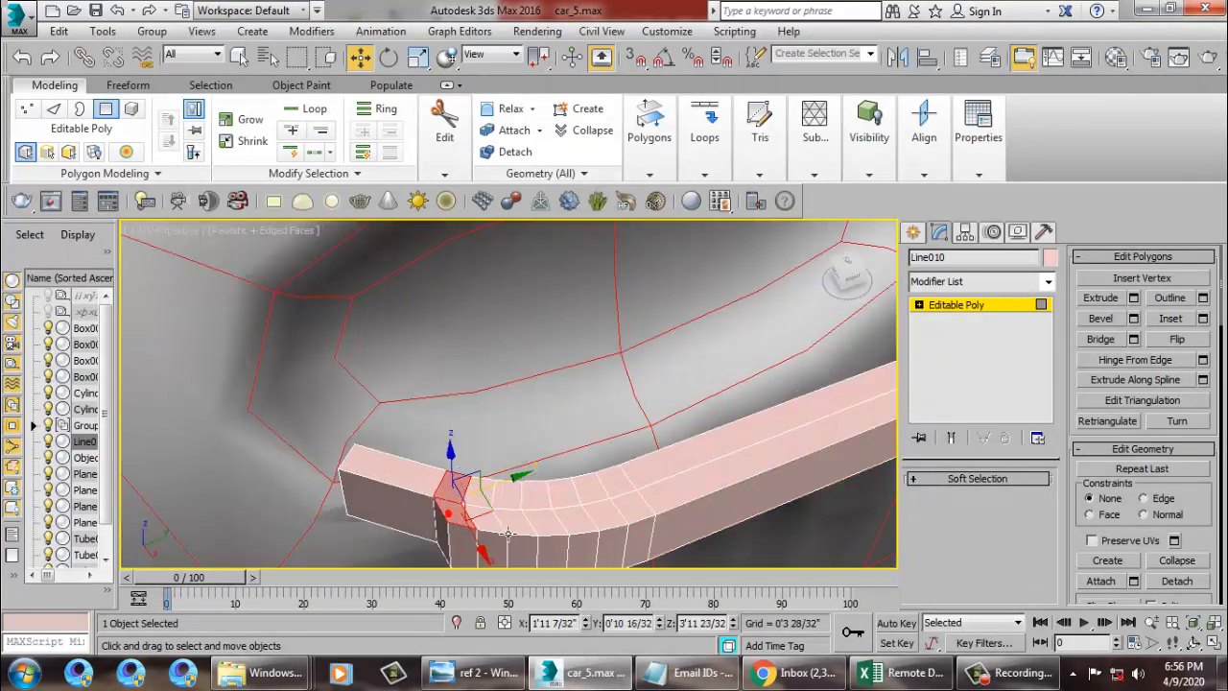
{"action": "left_click", "coordinate": [497, 502], "text": "ctrl"}
{"action": "left_click", "coordinate": [523, 524], "text": "ctrl"}
{"action": "left_click", "coordinate": [550, 525], "text": "ctrl"}
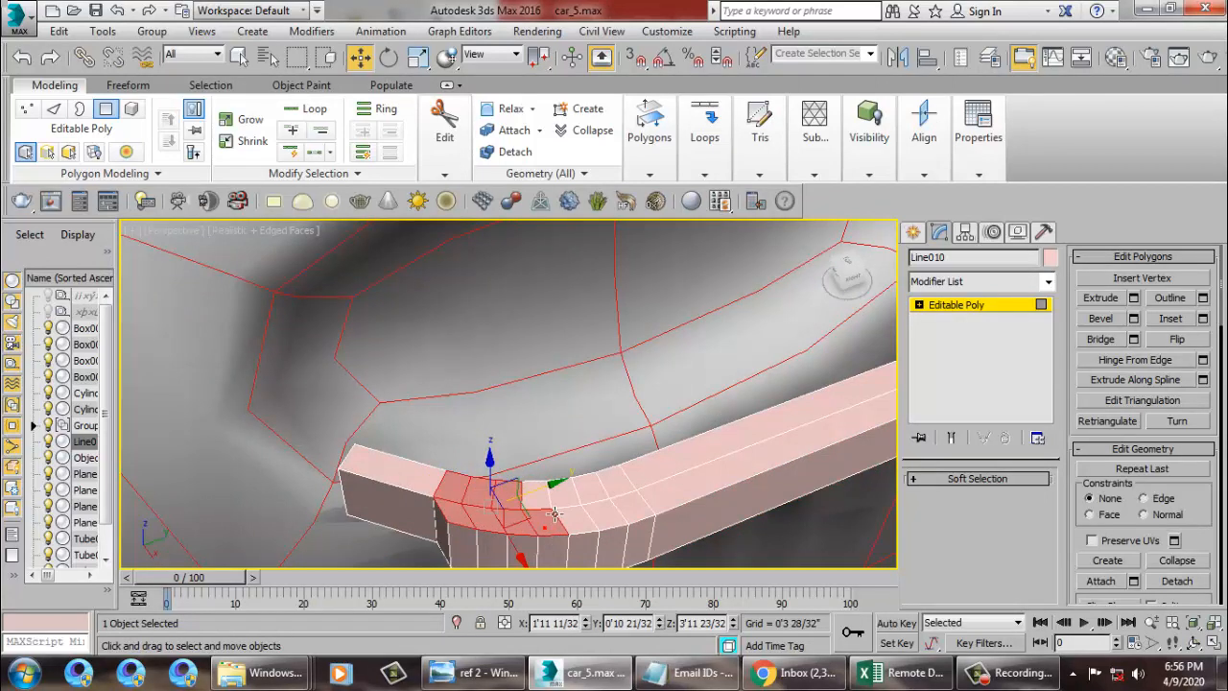
{"action": "left_click", "coordinate": [544, 499], "text": "ctrl"}
{"action": "left_click", "coordinate": [572, 500], "text": "ctrl"}
{"action": "left_click", "coordinate": [583, 524], "text": "ctrl"}
{"action": "left_click", "coordinate": [606, 519], "text": "ctrl"}
{"action": "left_click", "coordinate": [593, 491], "text": "ctrl"}
{"action": "left_click", "coordinate": [616, 482], "text": "ctrl"}
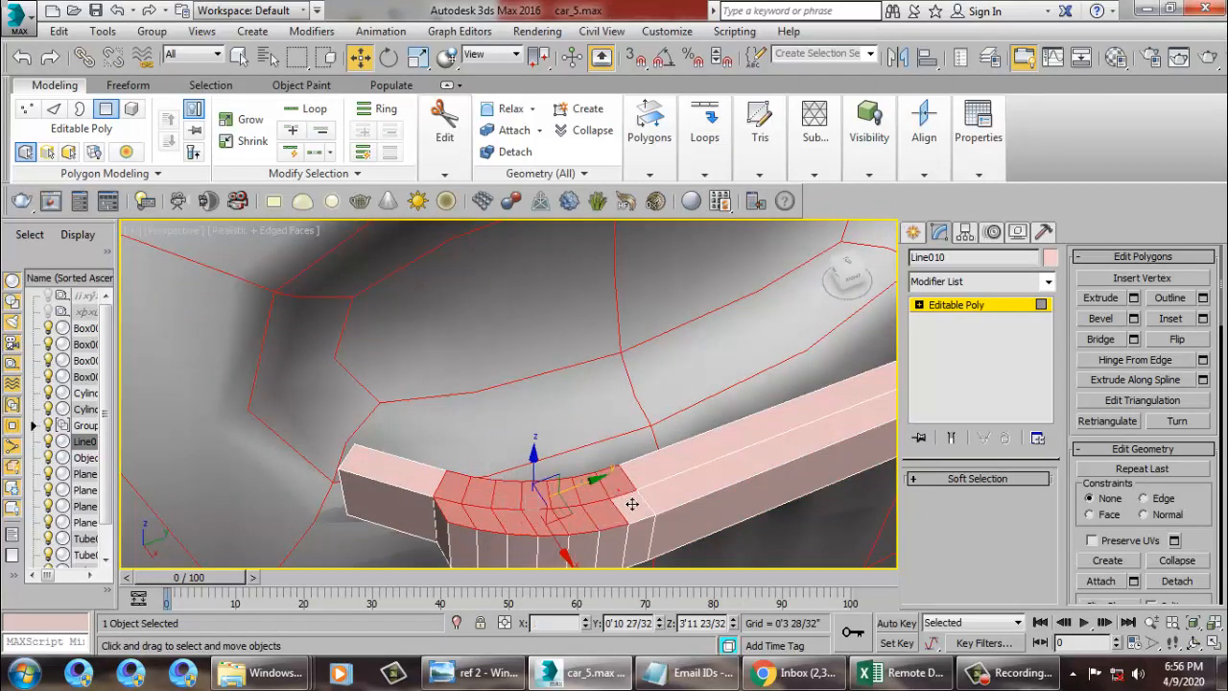
- Add the upper polygons of the straight section and of the second rounded corner to the selection
{"action": "left_click", "coordinate": [634, 506], "text": "ctrl"}
{"action": "left_click", "coordinate": [667, 491], "text": "ctrl"}
{"action": "left_click", "coordinate": [676, 463], "text": "ctrl"}
{"action": "middle_click_drag", "start_coordinate": [690, 476], "coordinate": [591, 507], "text": "alt"}
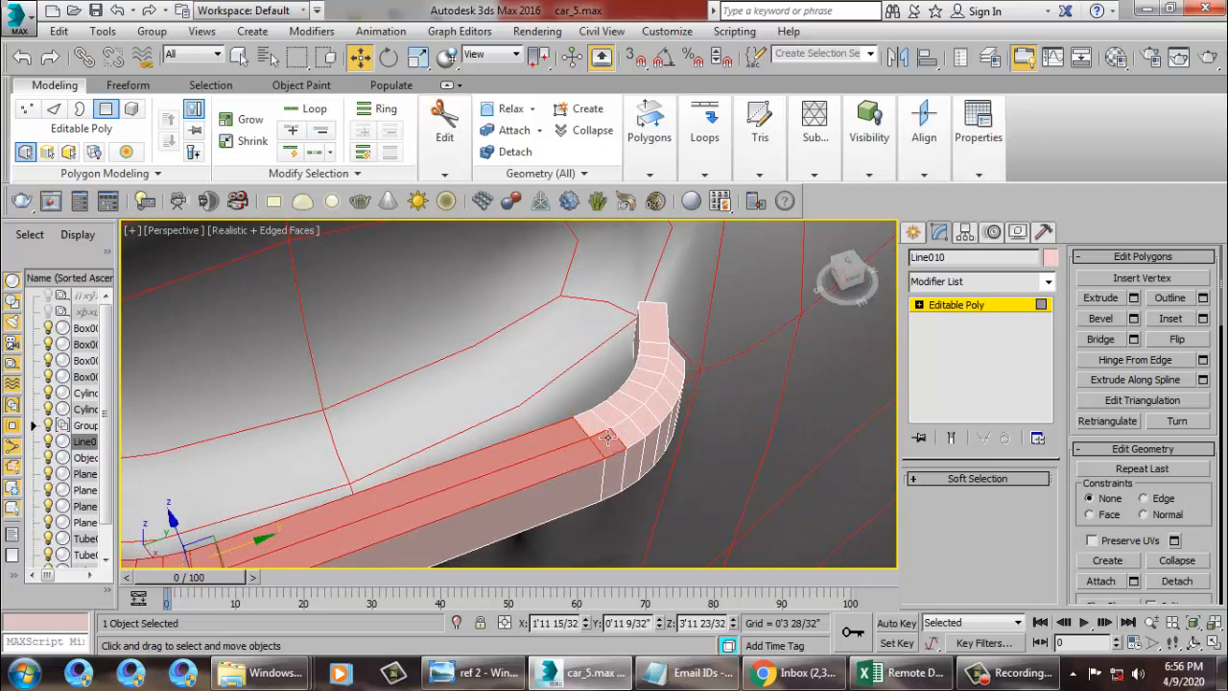
{"action": "left_click", "coordinate": [645, 394], "text": "ctrl"}
{"action": "left_click", "coordinate": [628, 403], "text": "ctrl"}
{"action": "left_click", "coordinate": [662, 407], "text": "ctrl"}
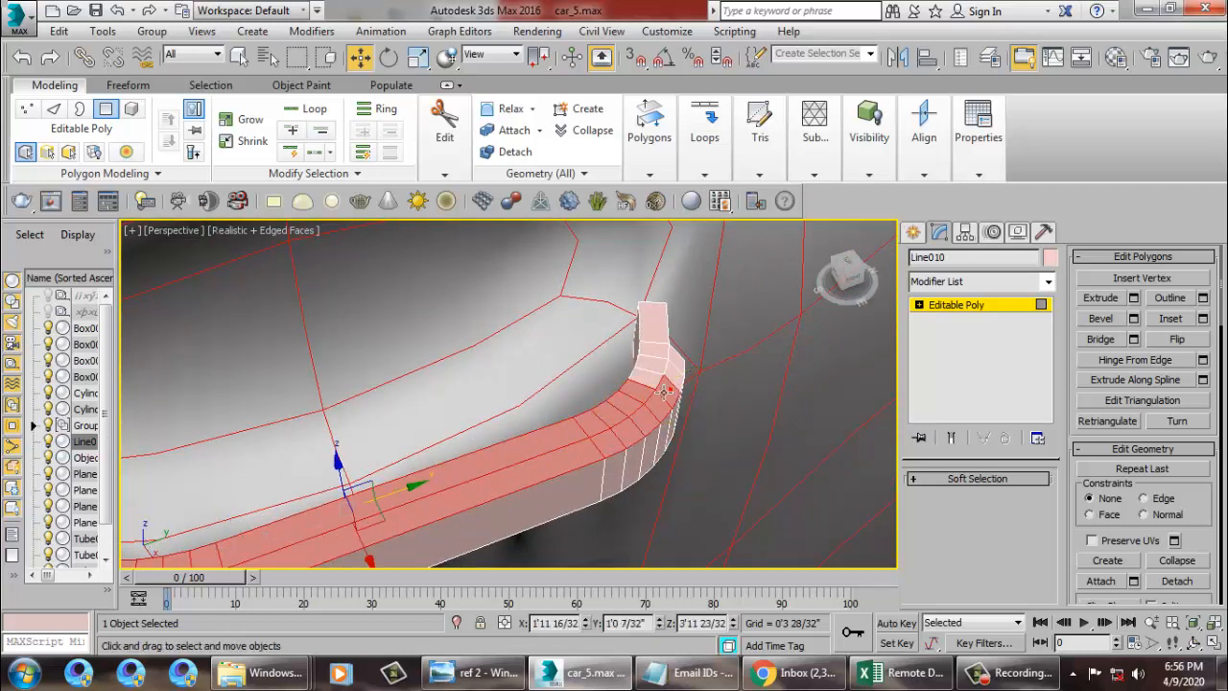
{"action": "left_click", "coordinate": [664, 379], "text": "ctrl"}
{"action": "left_click", "coordinate": [660, 349], "text": "ctrl"}
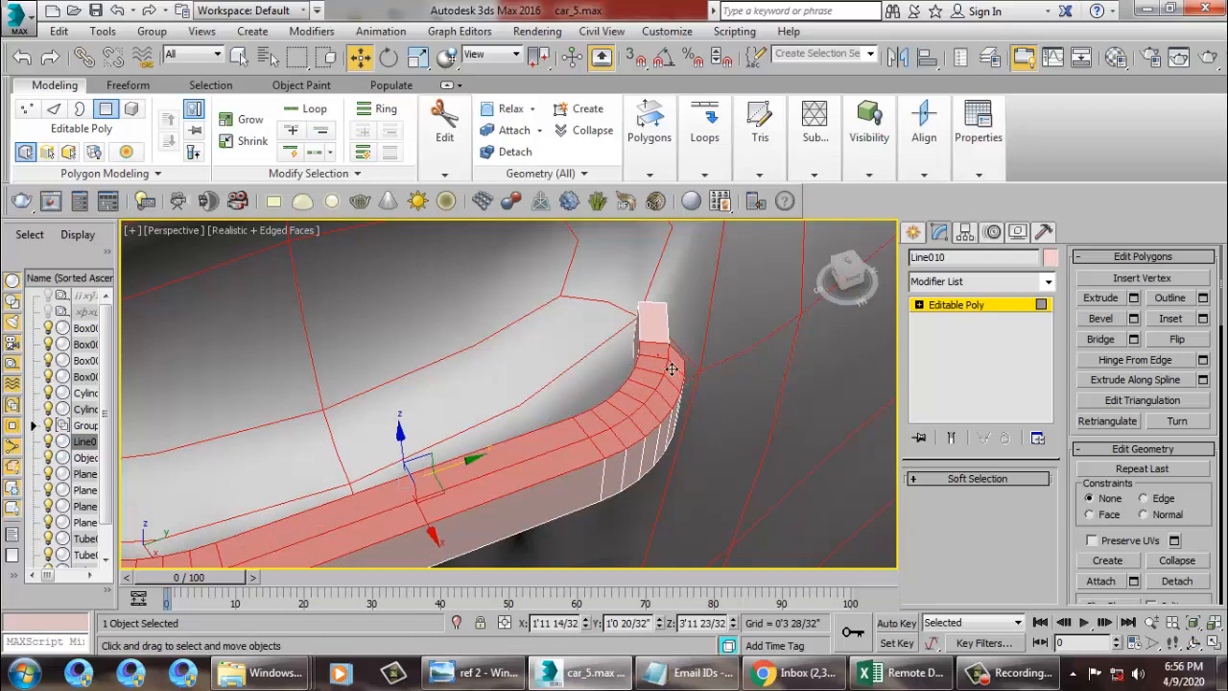
- Add the underside polygons around the handle's first rounded corner to the upper polygon selection
{"action": "middle_click_drag", "start_coordinate": [672, 370], "coordinate": [560, 361], "text": "alt"}
{"action": "scroll", "coordinate": [559, 361], "scroll_direction": "up", "scroll_amount": 6}
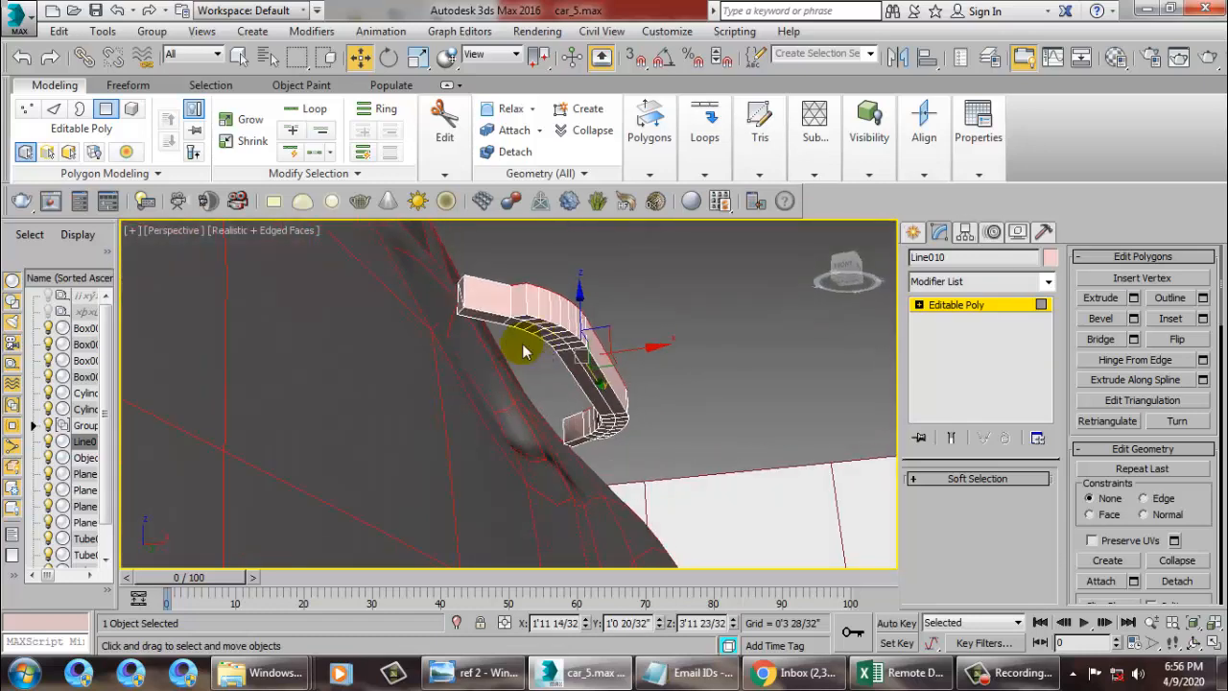
{"action": "left_click", "coordinate": [525, 357], "text": "ctrl"}
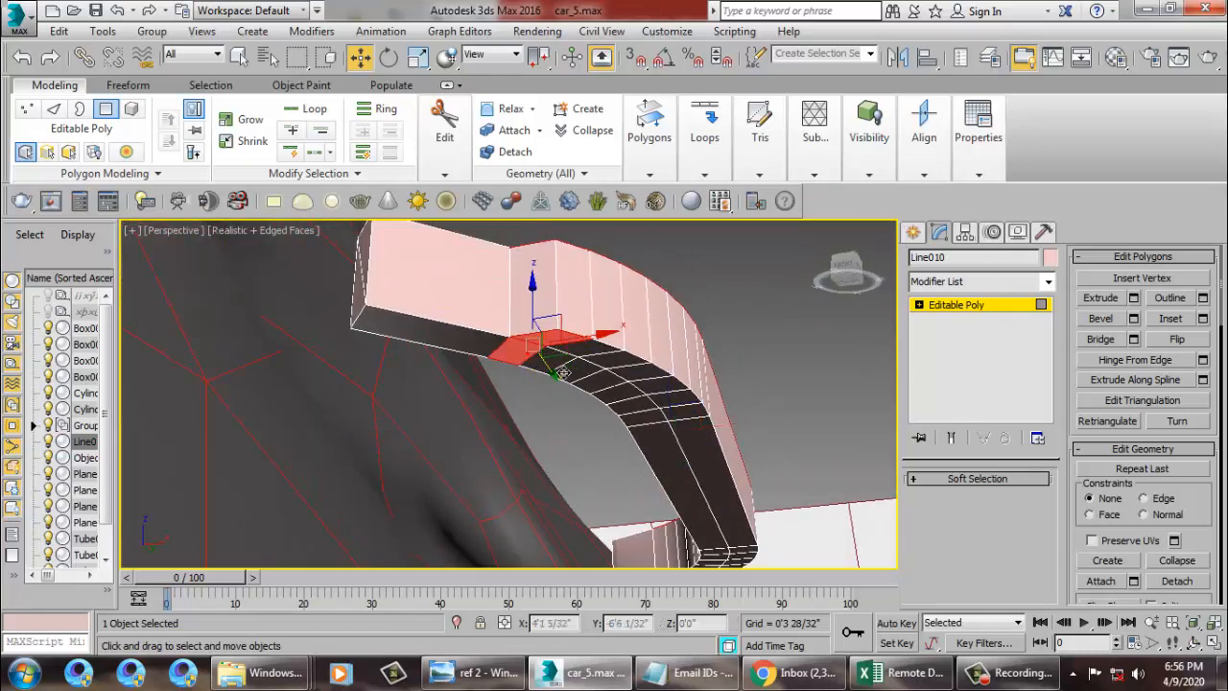
{"action": "left_click", "coordinate": [556, 364], "text": "ctrl"}
{"action": "left_click", "coordinate": [590, 357], "text": "ctrl"}
{"action": "left_click", "coordinate": [633, 365], "text": "ctrl"}
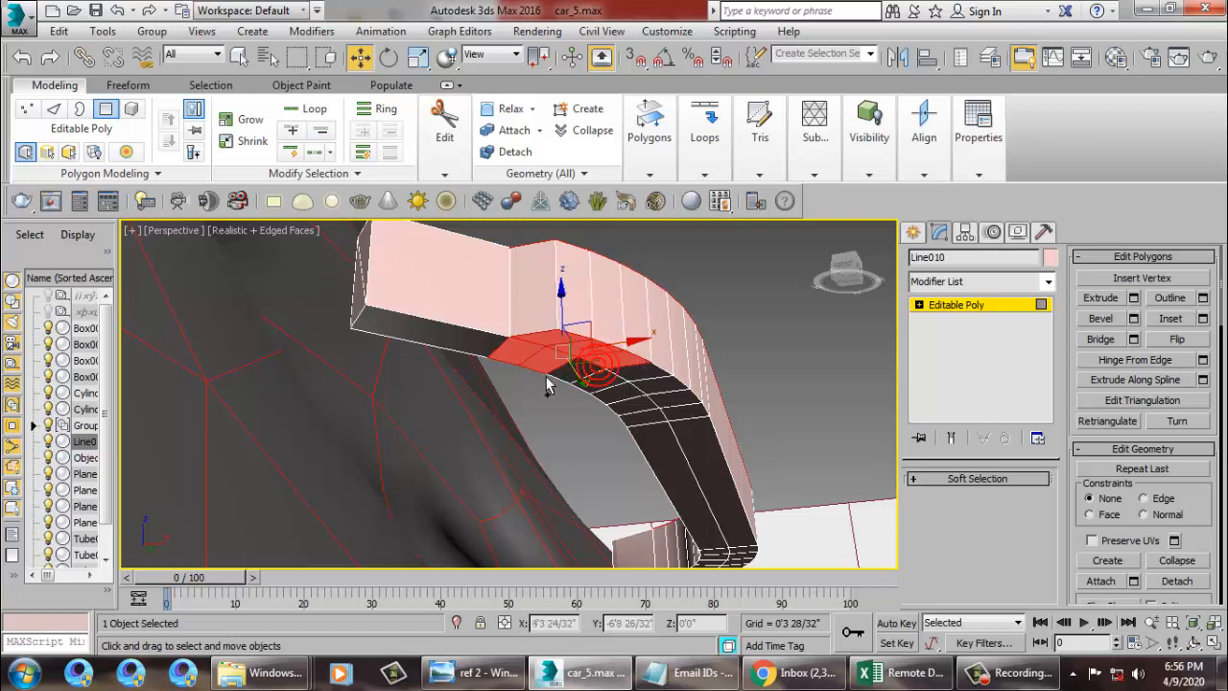
{"action": "left_click", "coordinate": [582, 379], "text": "ctrl"}
{"action": "left_click", "coordinate": [660, 395], "text": "ctrl"}
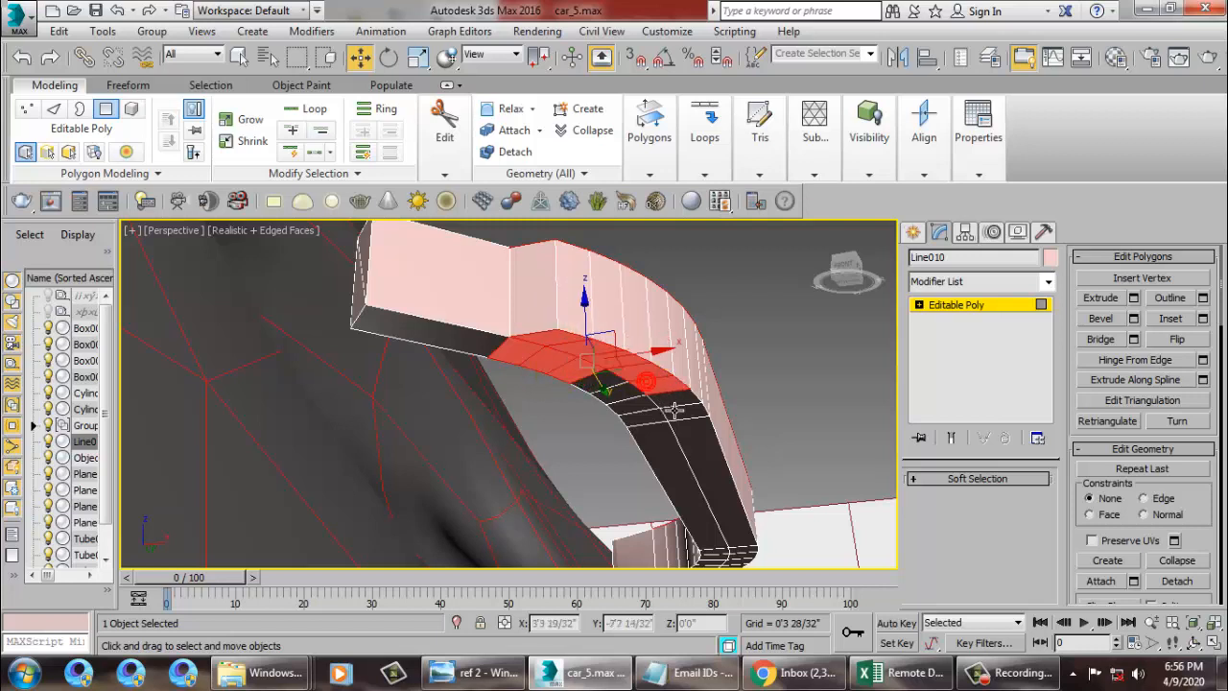
{"action": "left_click", "coordinate": [676, 407], "text": "ctrl"}
{"action": "left_click", "coordinate": [686, 416], "text": "ctrl"}
- Add the underside polygons of the straight section and far rounded corner, stopping at the end tab
{"action": "left_click", "coordinate": [711, 469], "text": "ctrl"}
{"action": "left_click", "coordinate": [661, 472], "text": "ctrl"}
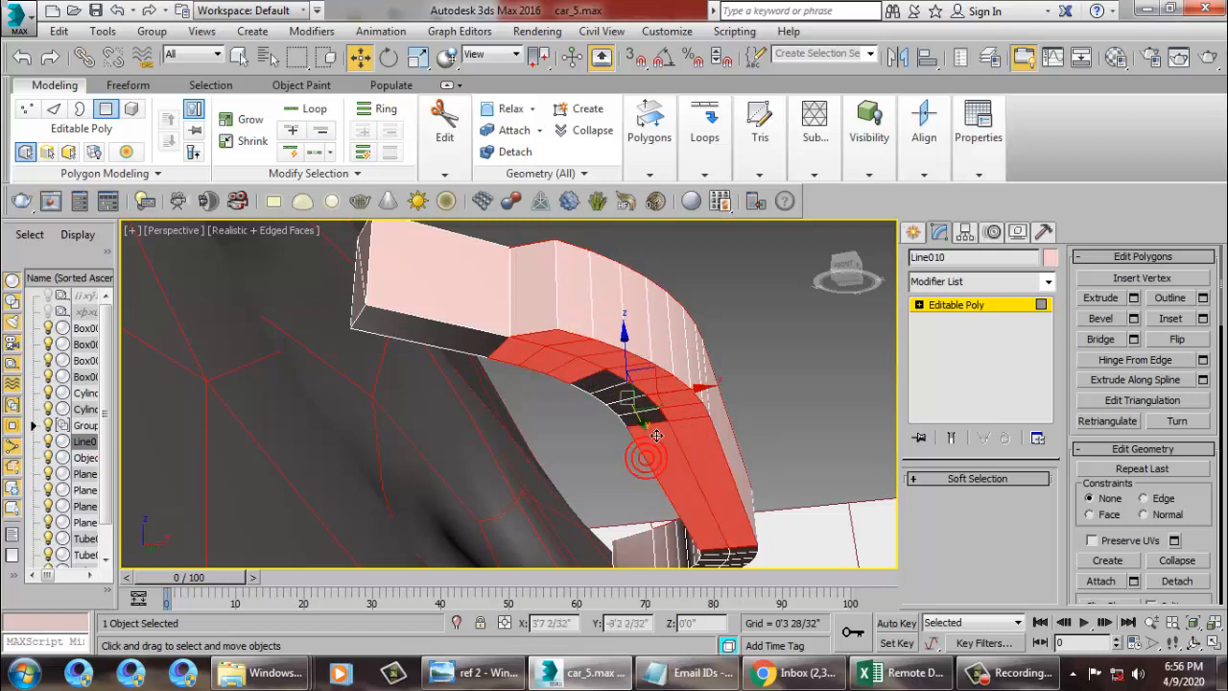
{"action": "middle_click_drag", "start_coordinate": [783, 447], "coordinate": [518, 374], "text": "alt"}
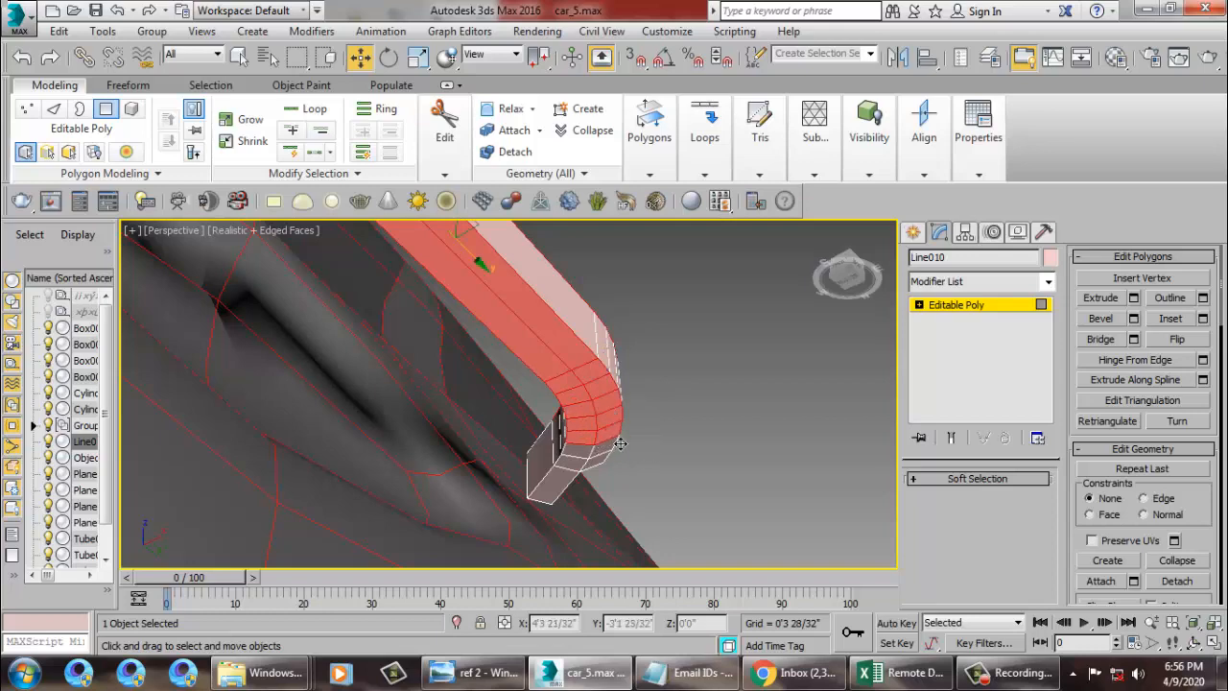
{"action": "left_click", "coordinate": [581, 451], "text": "ctrl"}
- Extrude the selected upper and underside polygons by 0'0 8/32" to heighten the grip, and return to the whole object
{"action": "scroll", "coordinate": [580, 450], "scroll_direction": "down", "scroll_amount": 5}
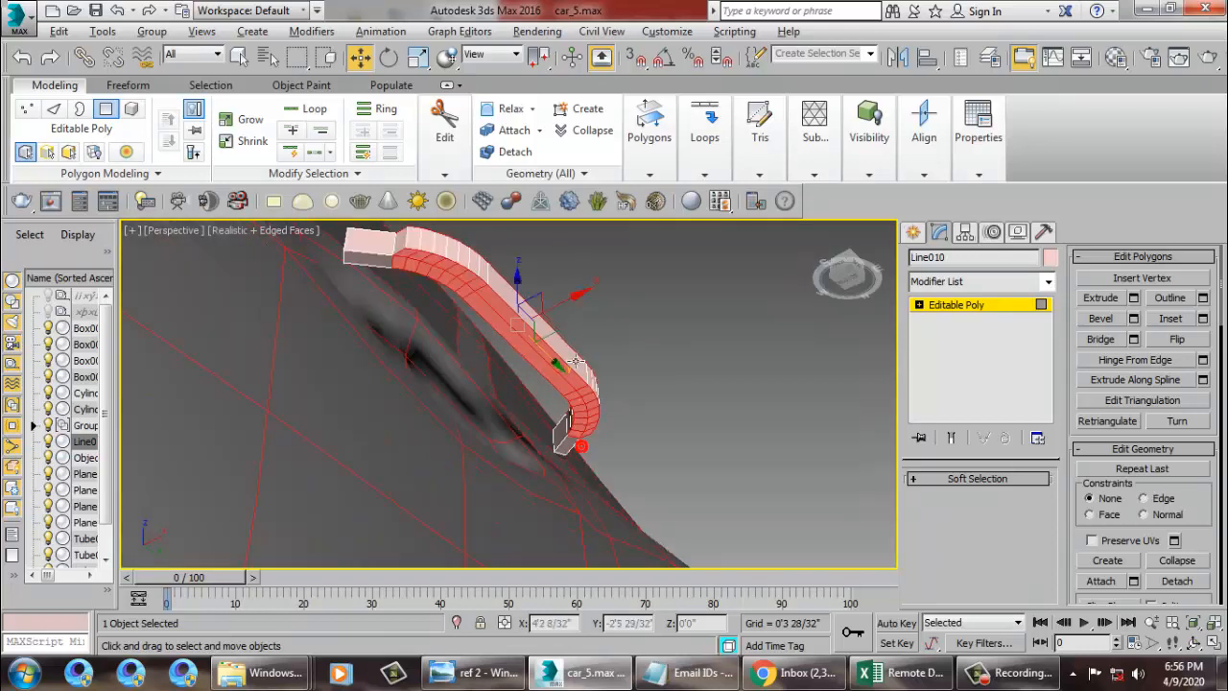
{"action": "middle_click_drag", "start_coordinate": [579, 444], "coordinate": [614, 459], "text": "alt"}
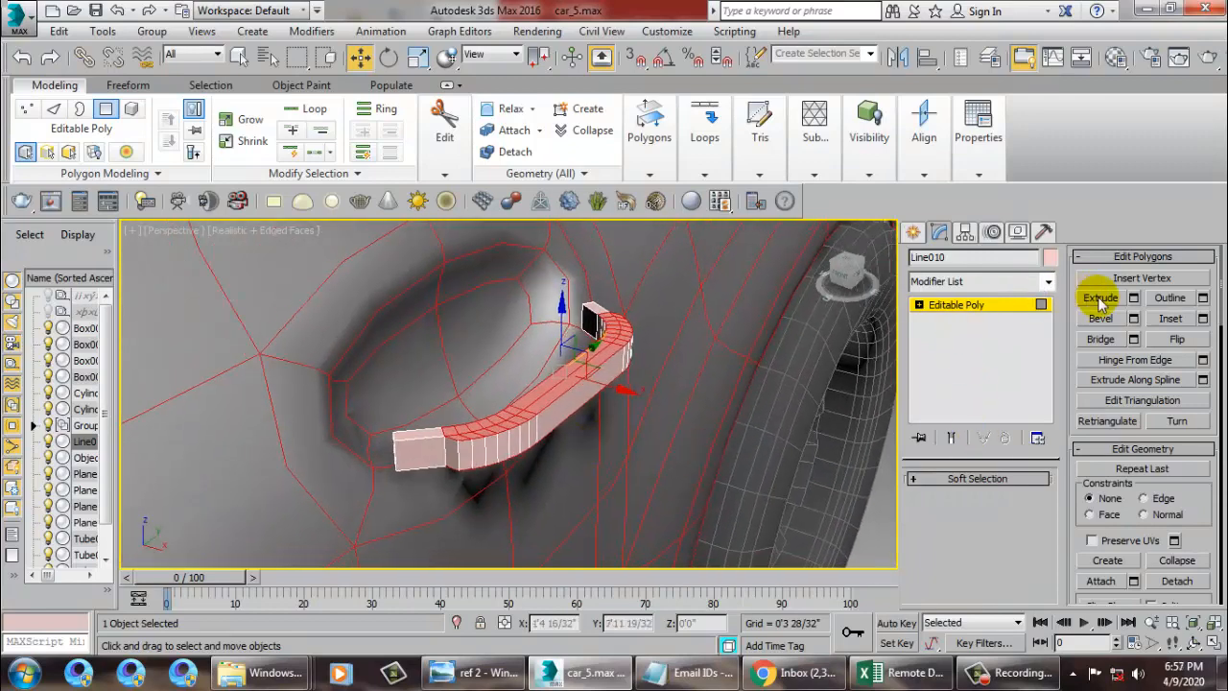
{"action": "left_click", "coordinate": [1133, 297]}
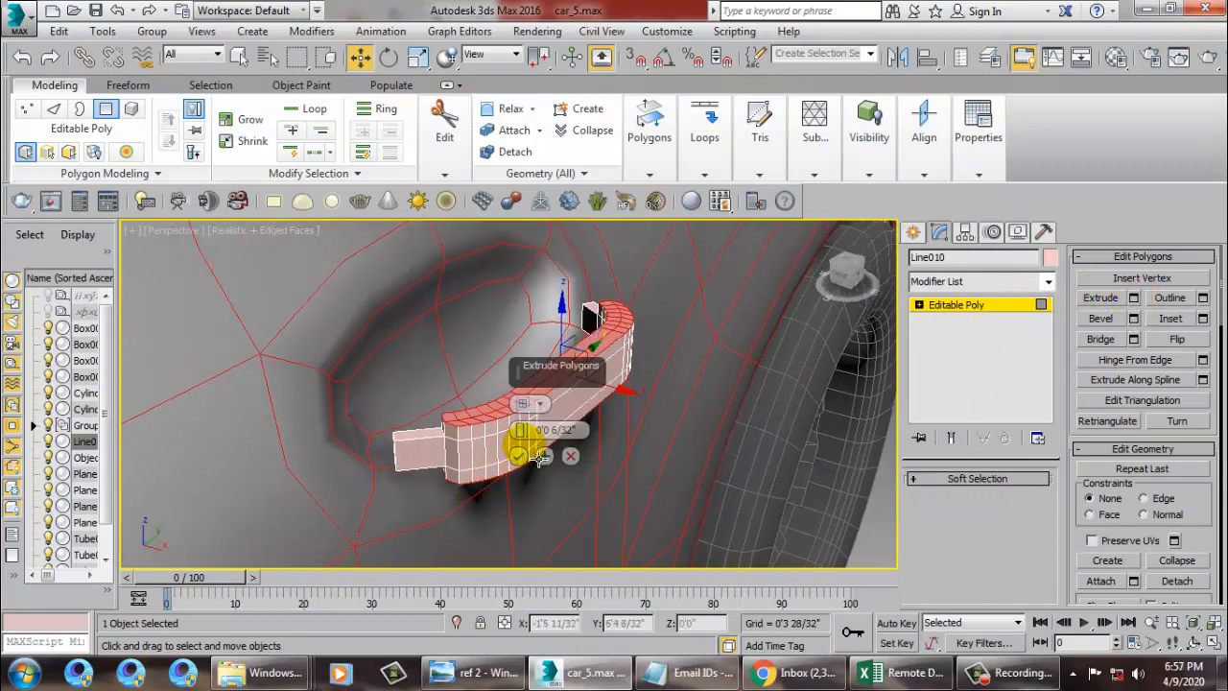
{"action": "left_click_drag", "start_coordinate": [523, 435], "coordinate": [525, 436]}
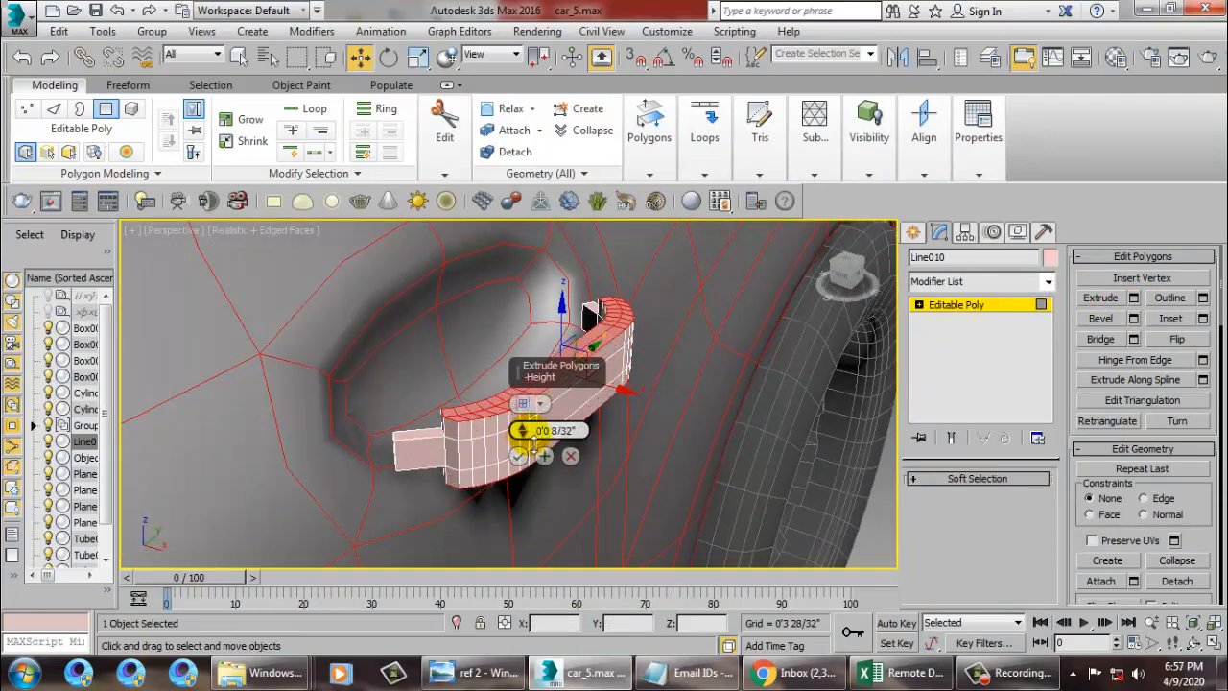
{"action": "left_click", "coordinate": [518, 457]}
{"action": "middle_click_drag", "start_coordinate": [591, 422], "coordinate": [661, 342], "text": "alt"}
{"action": "scroll", "coordinate": [588, 397], "scroll_direction": "up", "scroll_amount": 4}
{"action": "left_click", "coordinate": [965, 309]}
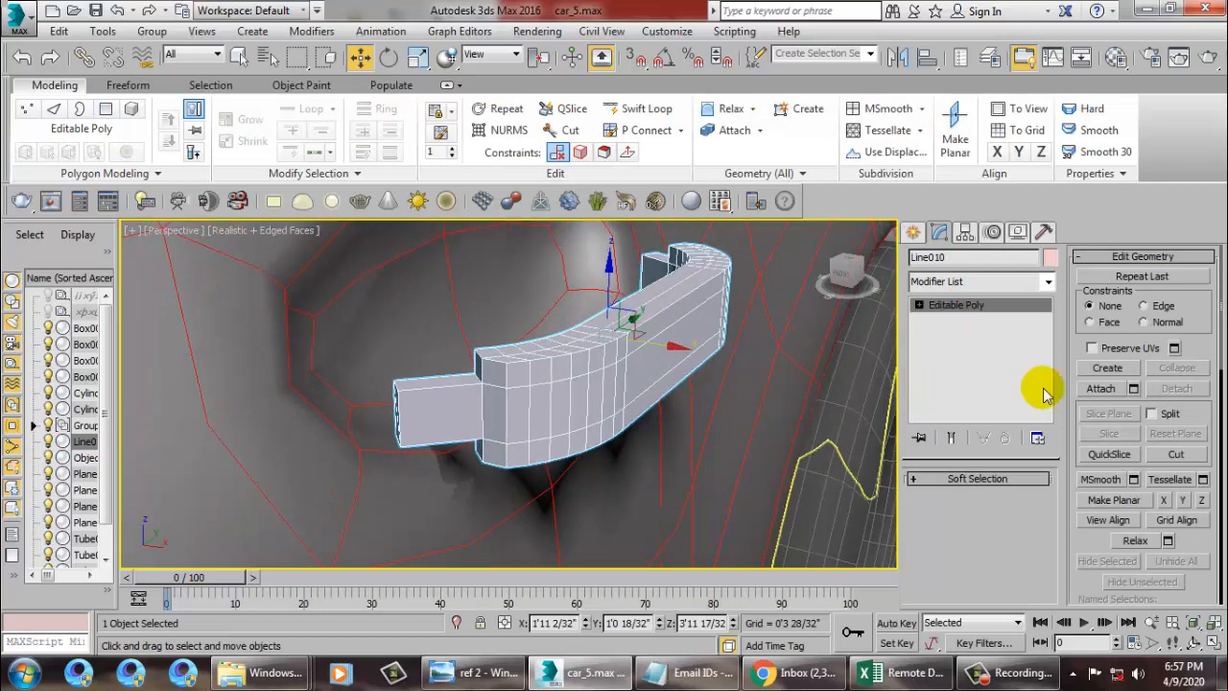
- Chamfer the inner and outer edges along the top of the handle grip by 0'0 4/32" with several connecting segments
{"action": "left_click", "coordinate": [920, 305]}
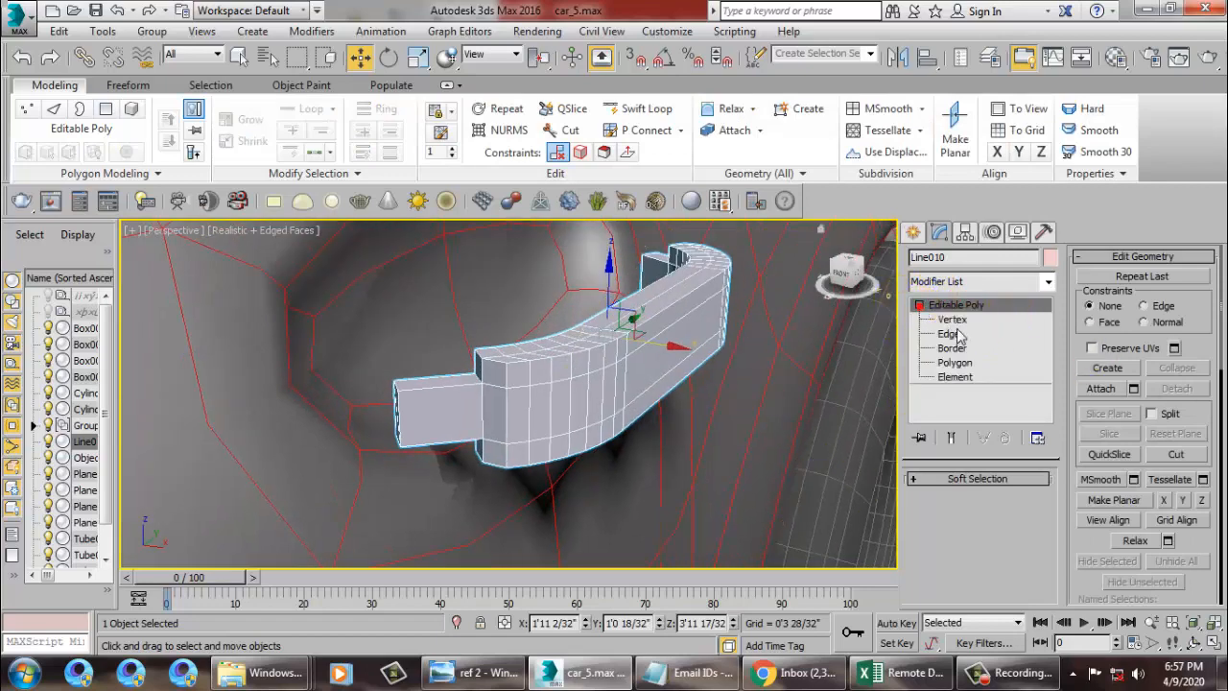
{"action": "left_click", "coordinate": [950, 334]}
{"action": "double_click", "coordinate": [539, 361]}
{"action": "middle_click_drag", "start_coordinate": [538, 361], "coordinate": [579, 389], "text": "alt"}
{"action": "left_click", "coordinate": [554, 424], "text": "ctrl"}
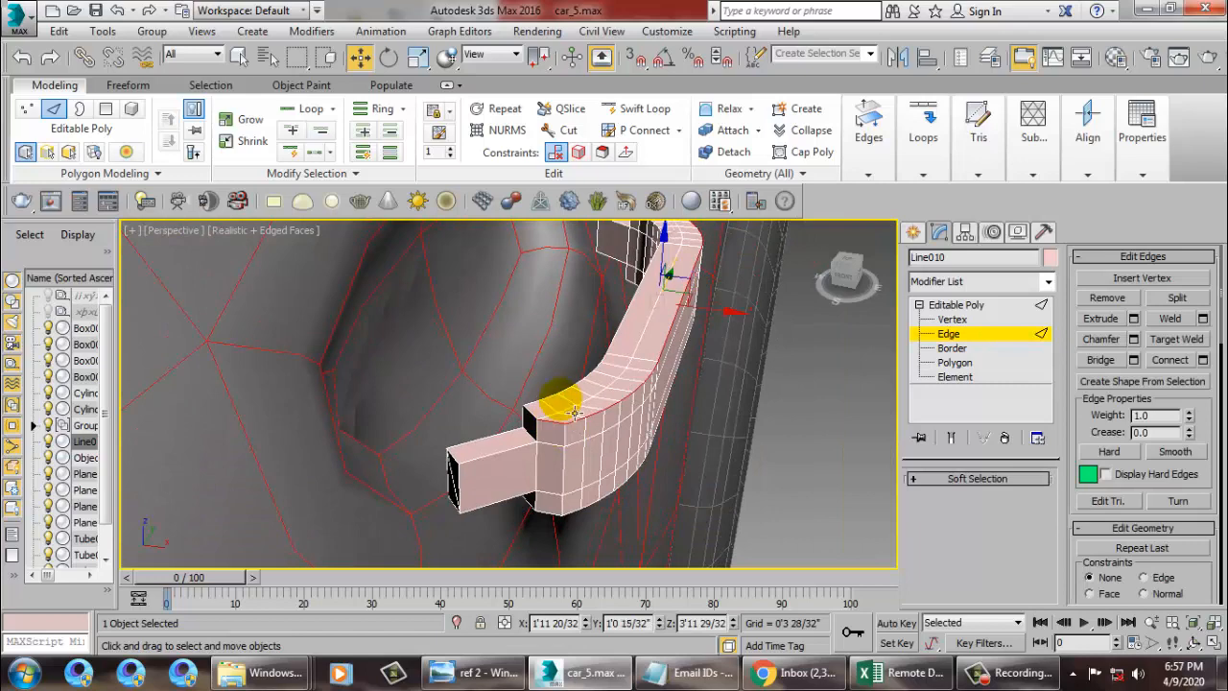
{"action": "left_click", "coordinate": [574, 413]}
{"action": "left_click", "coordinate": [557, 415], "text": "ctrl"}
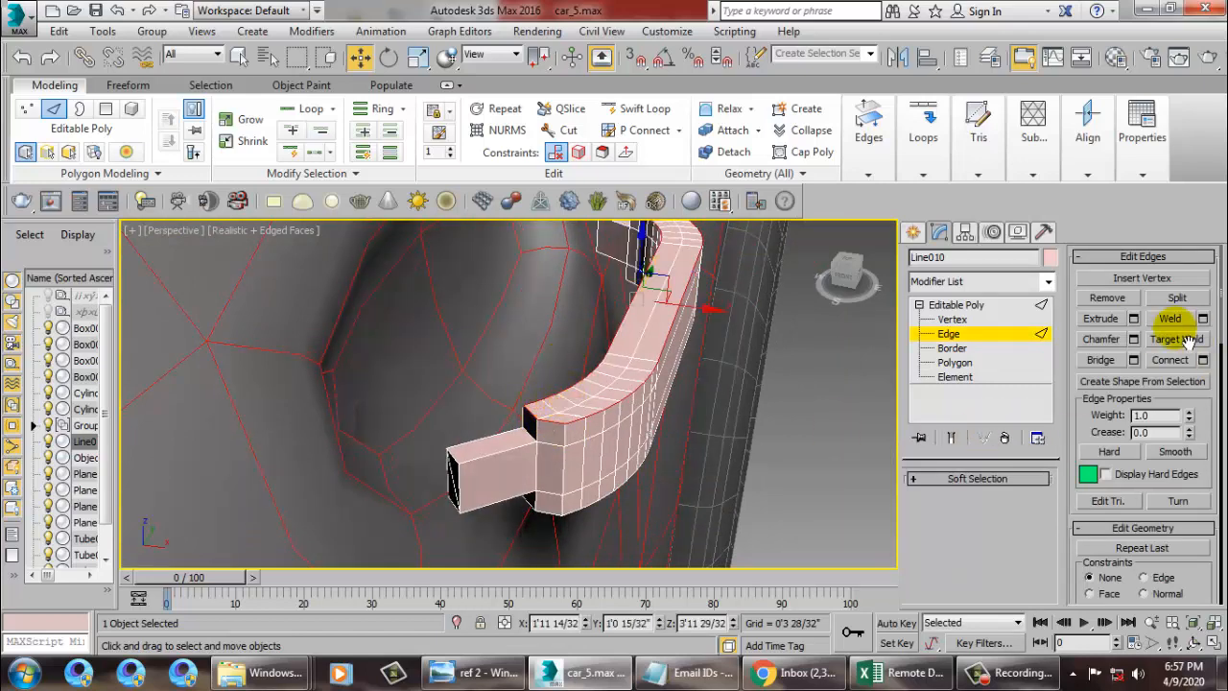
{"action": "left_click", "coordinate": [1135, 340]}
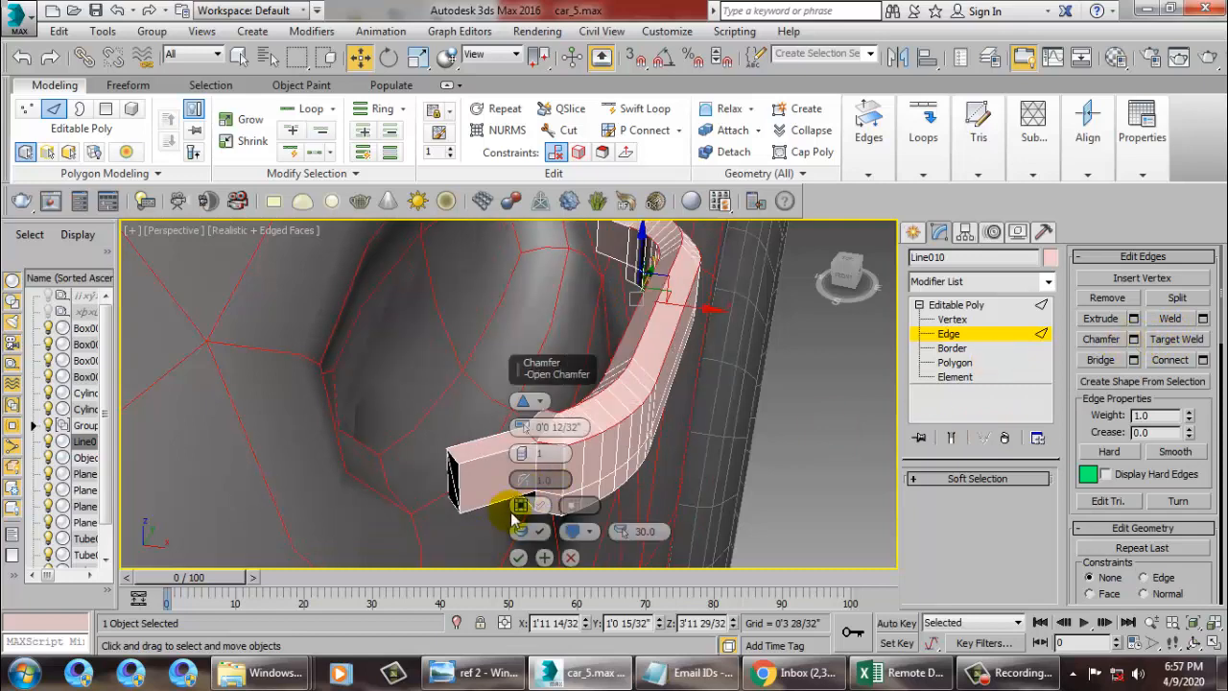
{"action": "left_click_drag", "start_coordinate": [523, 456], "coordinate": [534, 449]}
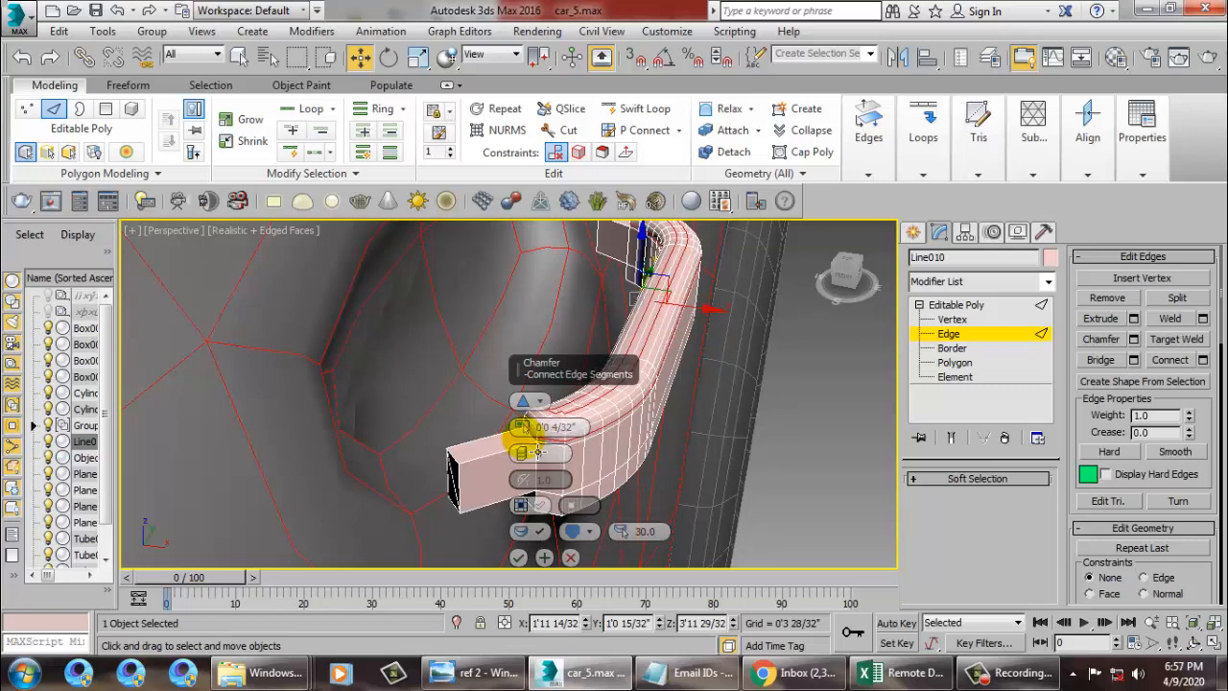
{"action": "left_click", "coordinate": [517, 560]}
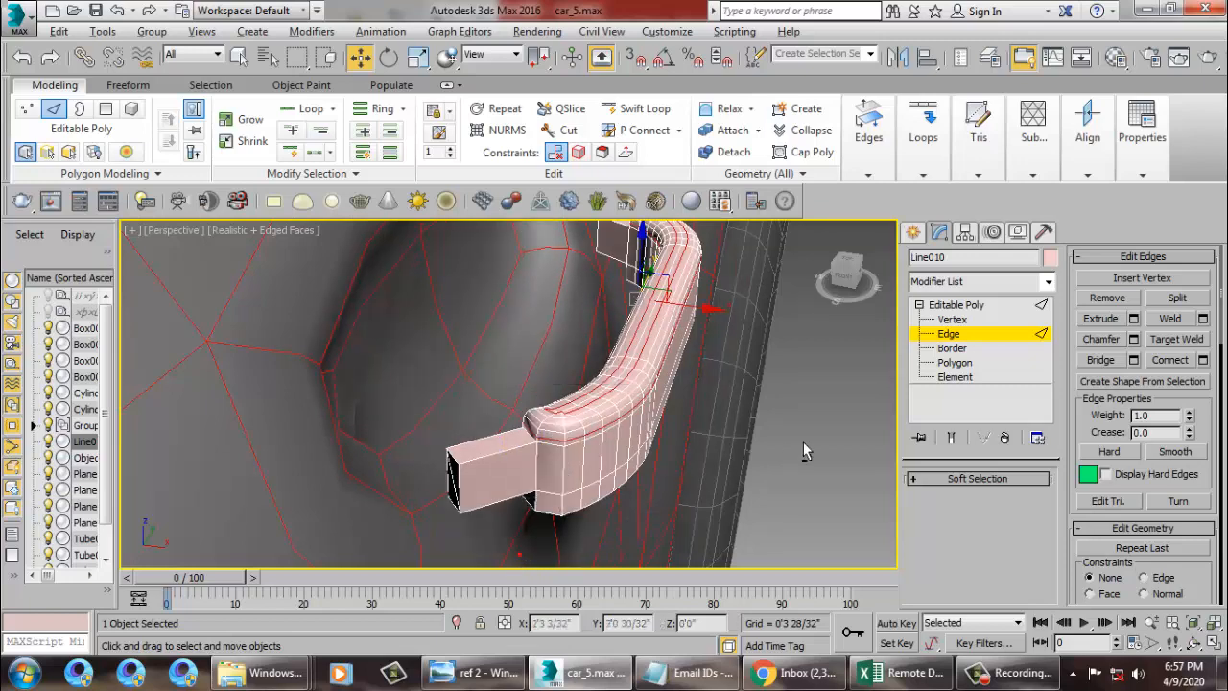
- Select the inner and outer edge loops along the underside of the handle grip, including the short edges at both ends
{"action": "middle_click_drag", "start_coordinate": [538, 480], "coordinate": [607, 328], "text": "alt"}
{"action": "double_click", "coordinate": [567, 301]}
{"action": "scroll", "coordinate": [607, 328], "scroll_direction": "up", "scroll_amount": 2}
{"action": "left_click_drag", "start_coordinate": [568, 323], "coordinate": [561, 374]}
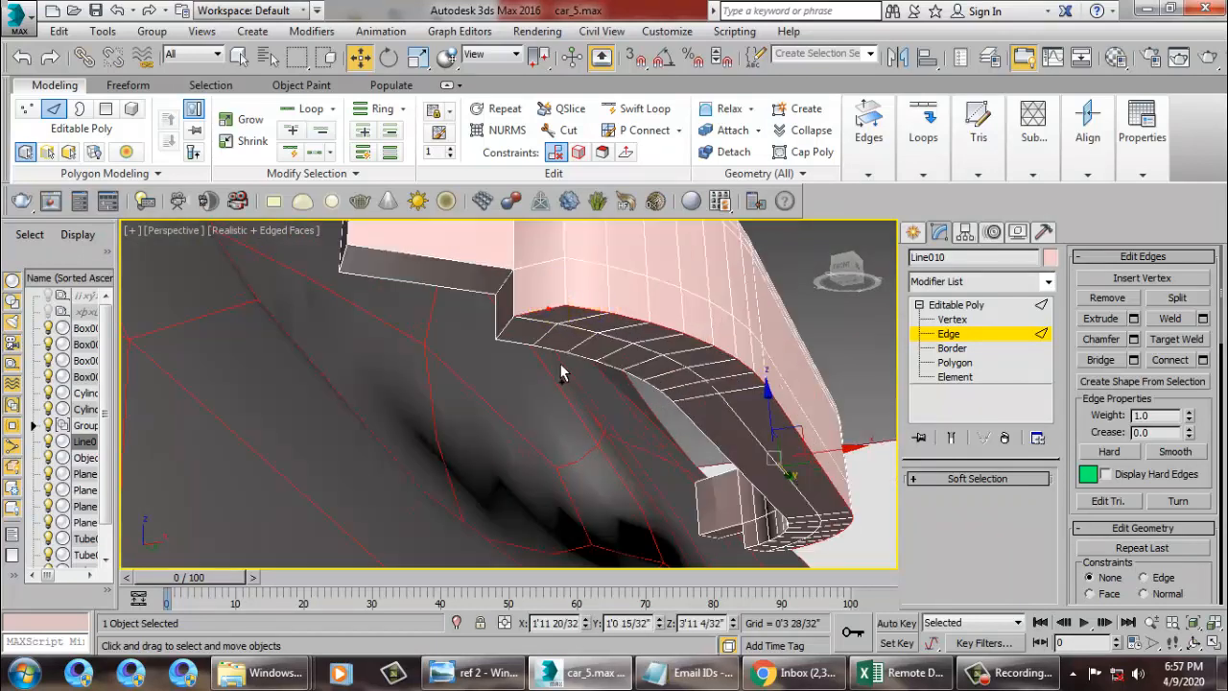
{"action": "double_click", "coordinate": [571, 364], "text": "ctrl"}
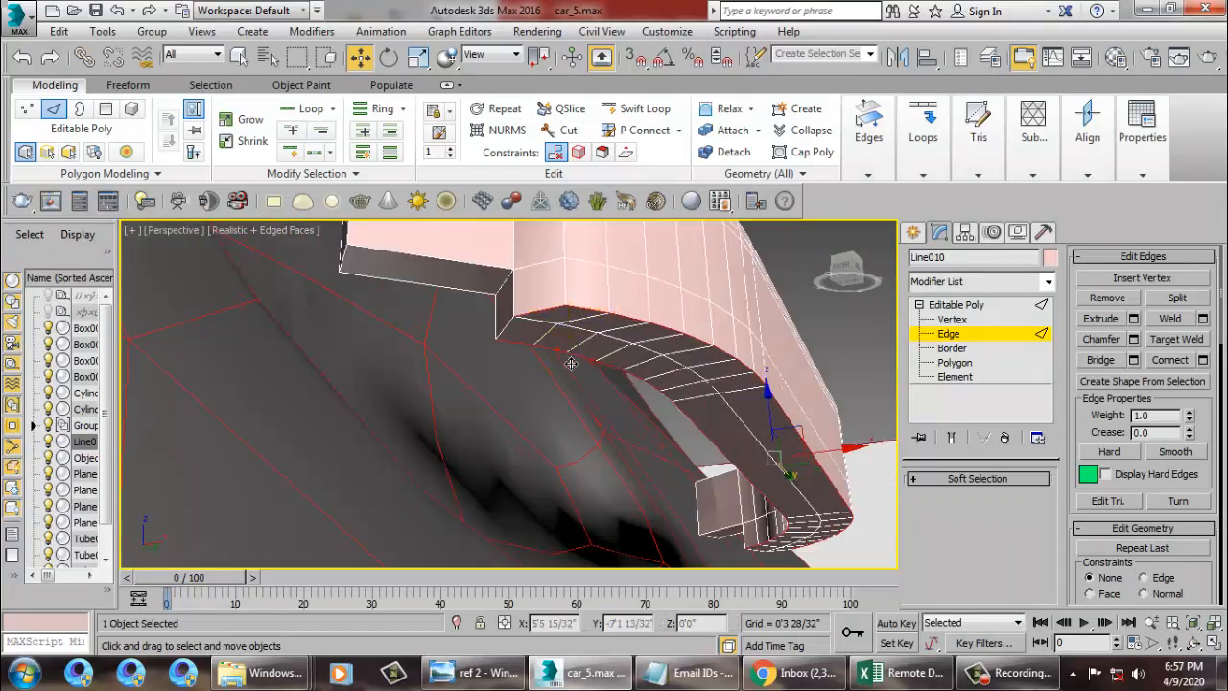
{"action": "left_click", "coordinate": [522, 339]}
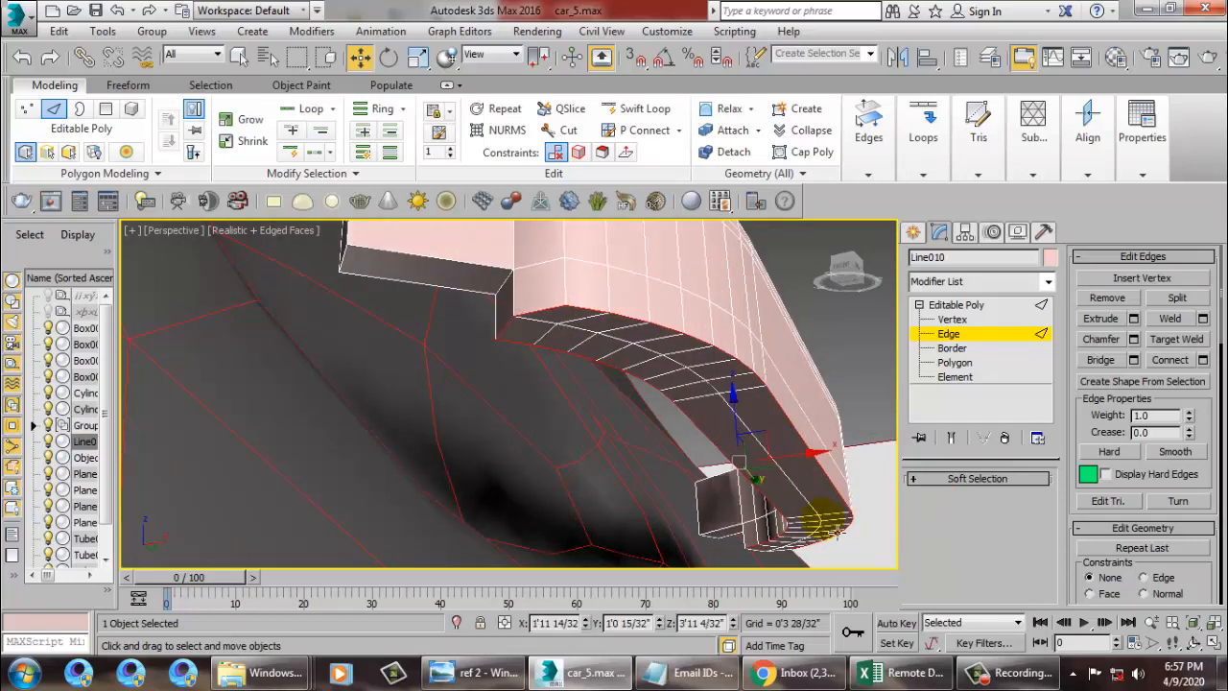
{"action": "middle_click_drag", "start_coordinate": [807, 502], "coordinate": [680, 379], "text": "alt"}
{"action": "left_click", "coordinate": [619, 324]}
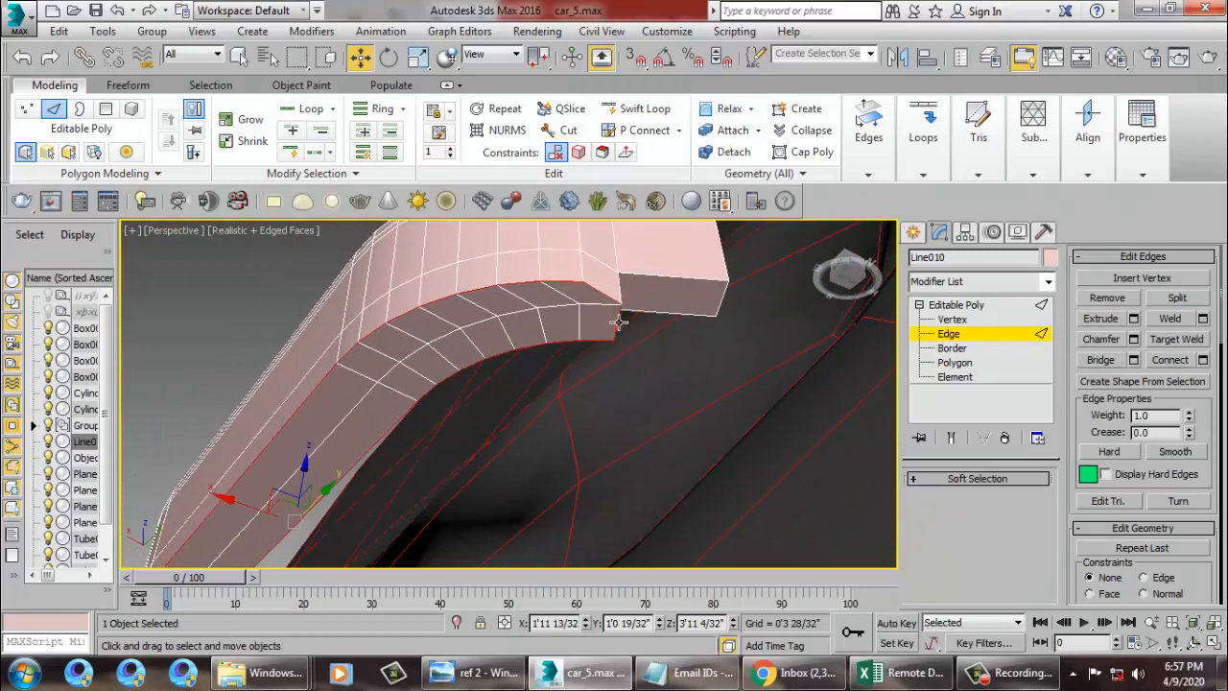
- Chamfer the selected underside edges by 0'0 3/32" with 4 segments, and return to the whole object
{"action": "left_click", "coordinate": [1135, 340]}
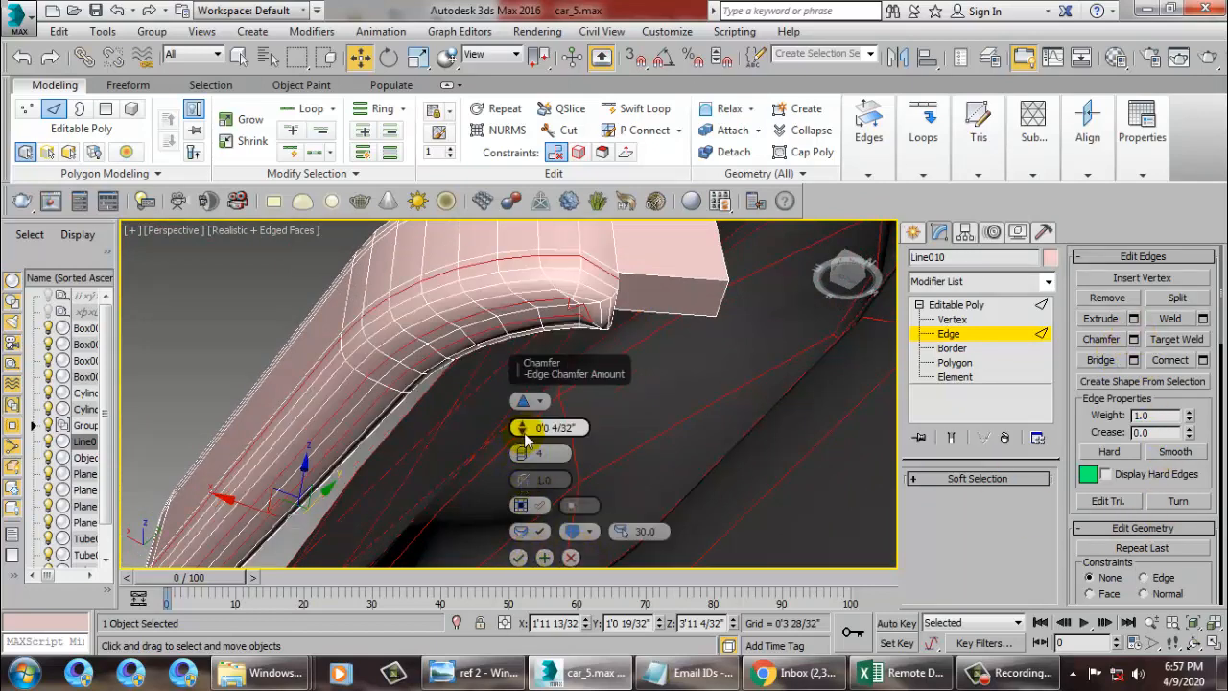
{"action": "left_click_drag", "start_coordinate": [526, 429], "coordinate": [538, 439]}
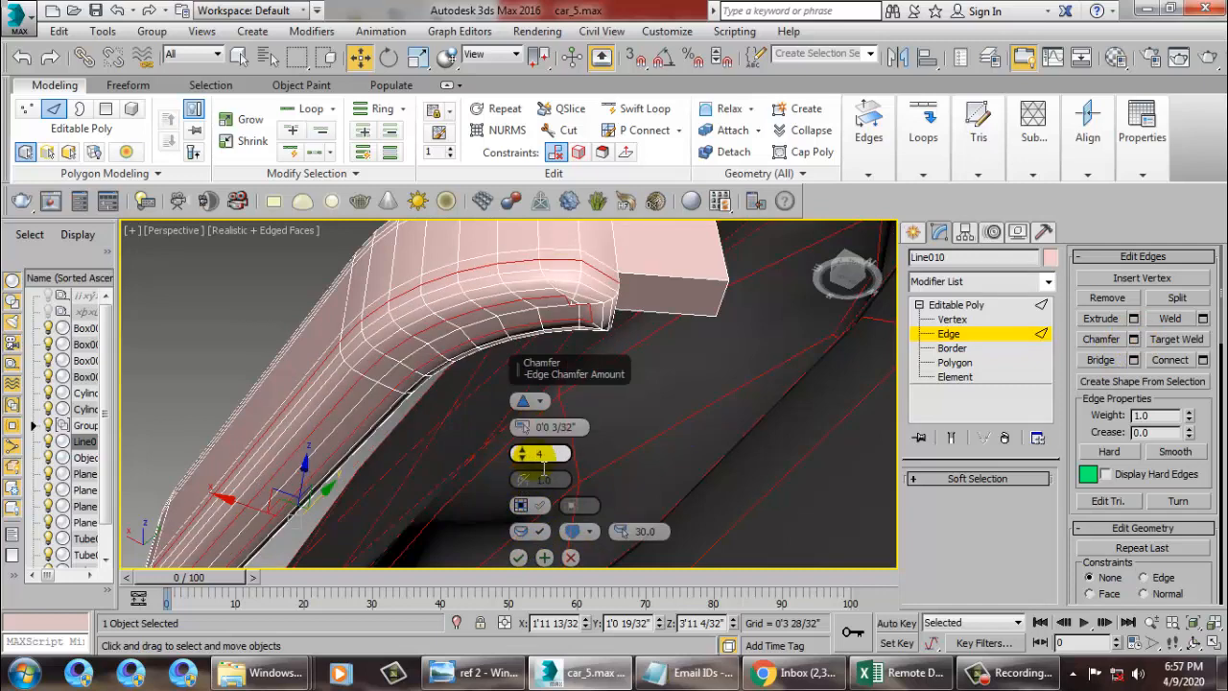
{"action": "left_click", "coordinate": [519, 558]}
{"action": "scroll", "coordinate": [625, 415], "scroll_direction": "down", "scroll_amount": 5}
{"action": "middle_click_drag", "start_coordinate": [625, 415], "coordinate": [872, 342], "text": "alt"}
{"action": "left_click", "coordinate": [956, 304]}
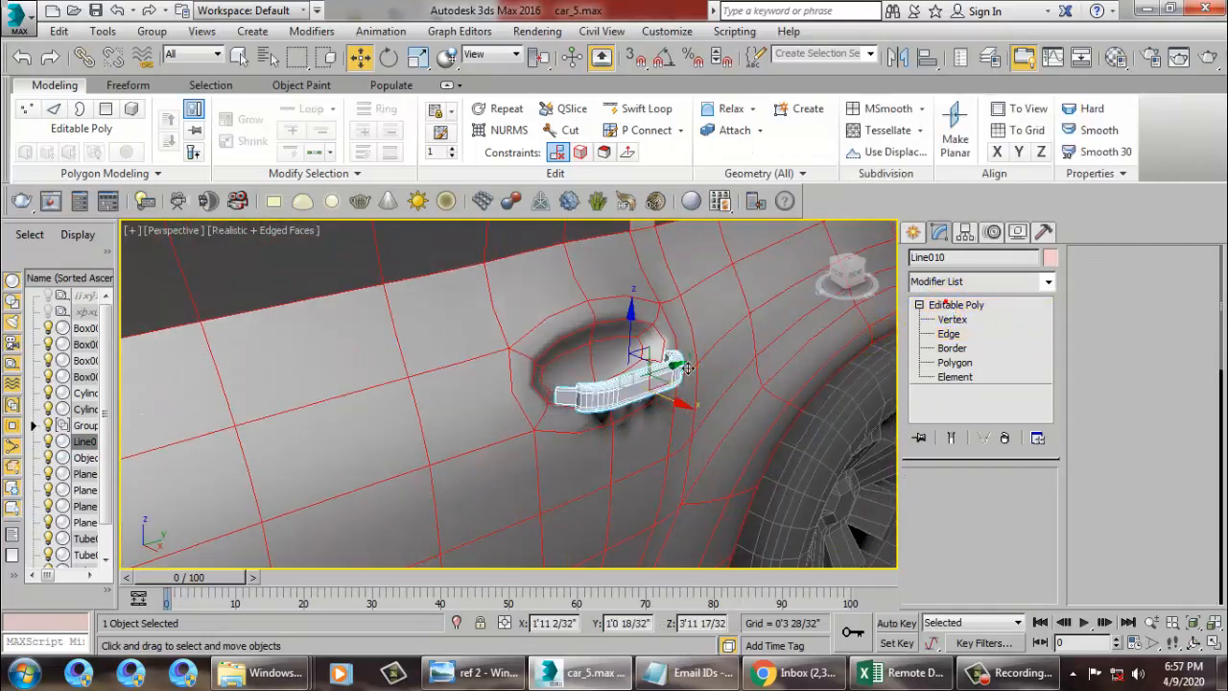
- Move the handle inward along X toward the door recess, to an X position of about 1'10 2/32"
{"action": "middle_click_drag", "start_coordinate": [758, 384], "coordinate": [662, 370], "text": "alt"}
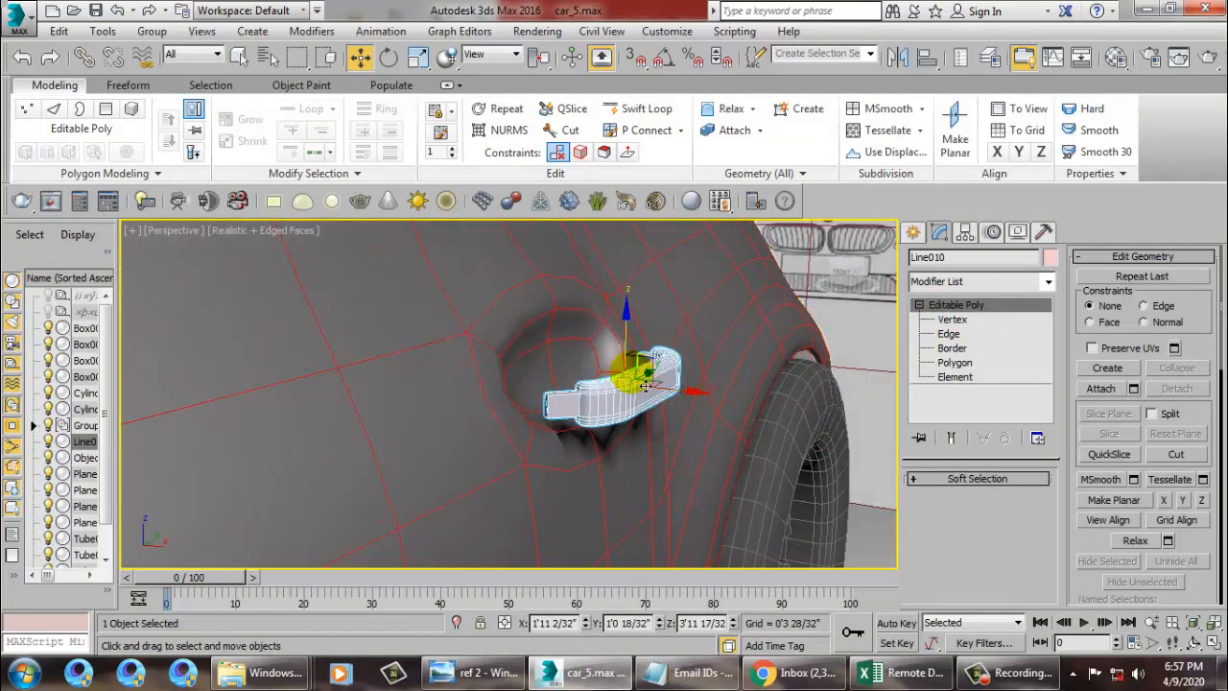
{"action": "left_click_drag", "start_coordinate": [687, 396], "coordinate": [654, 398]}
{"action": "middle_click_drag", "start_coordinate": [653, 398], "coordinate": [677, 384], "text": "alt"}
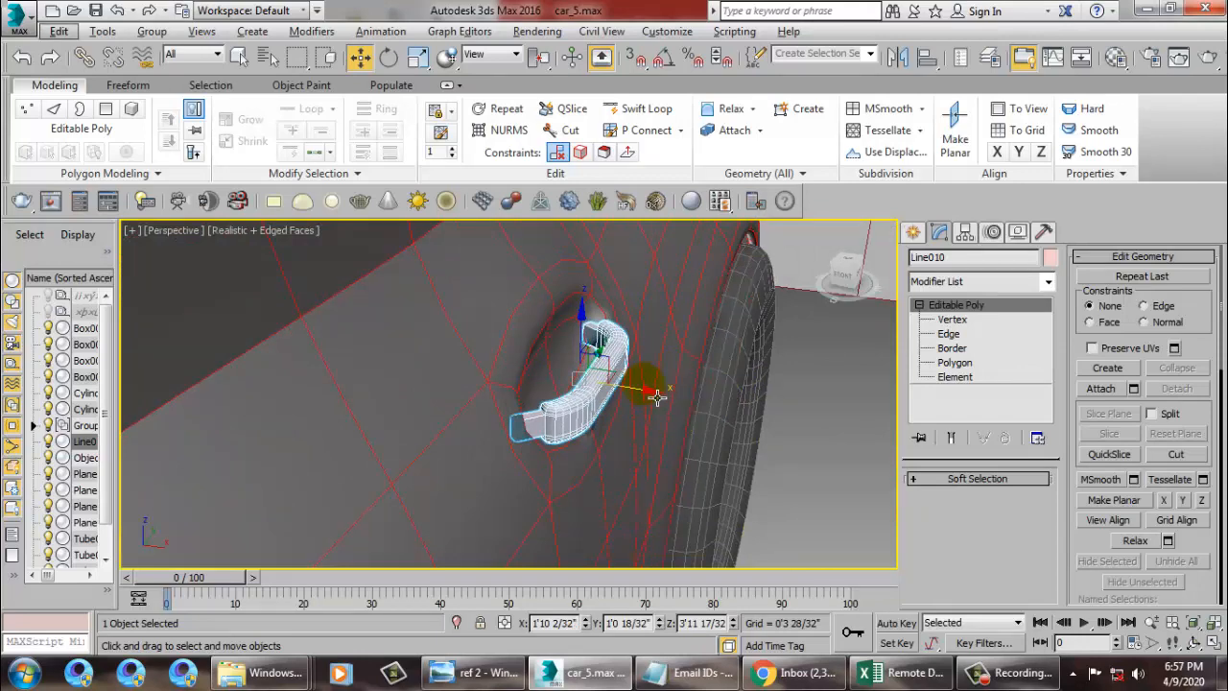
- Rotate the handle about -24 degrees around Y to follow the door surface, and shift it inward to about X 1'9 28/32"
{"action": "key", "text": "e"}
{"action": "left_click_drag", "start_coordinate": [641, 365], "coordinate": [597, 334]}
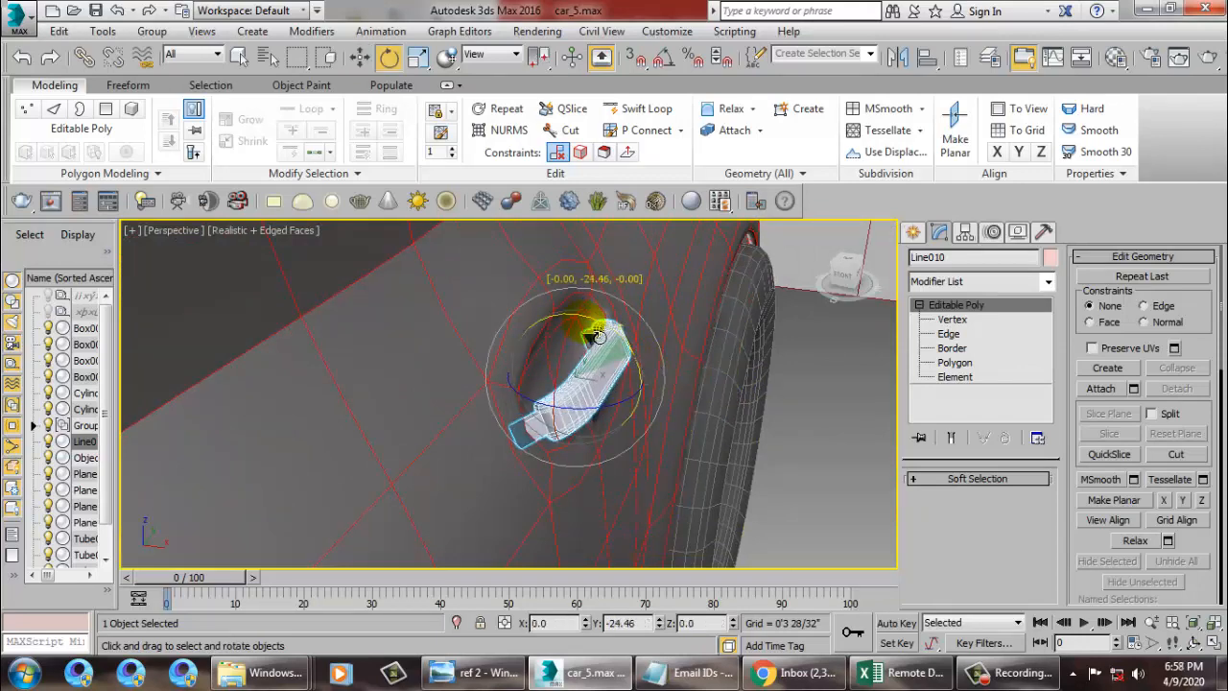
{"action": "key", "text": "w"}
{"action": "middle_click_drag", "start_coordinate": [603, 336], "coordinate": [690, 380], "text": "alt"}
{"action": "scroll", "coordinate": [674, 368], "scroll_direction": "down", "scroll_amount": 8}
{"action": "scroll", "coordinate": [734, 374], "scroll_direction": "up", "scroll_amount": 5}
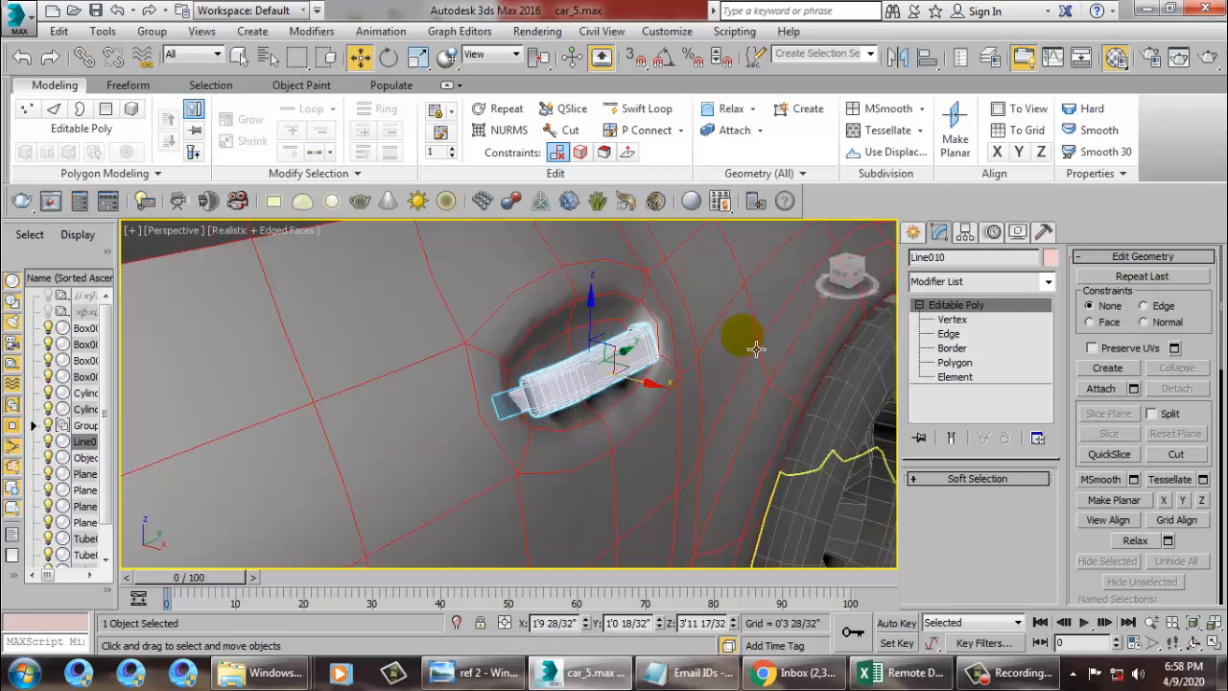
- Change the unused material 14 - Default from Standard to VRayMtl in the Material Editor
{"action": "key", "text": "m"}
{"action": "left_click", "coordinate": [370, 193]}
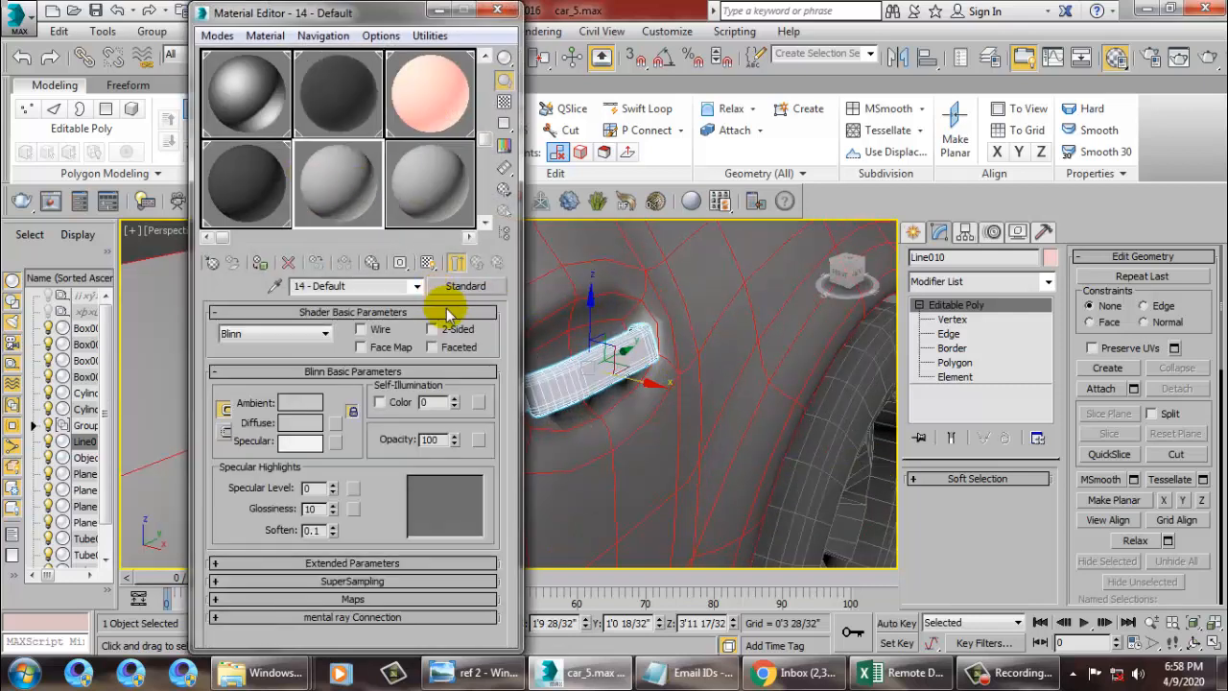
{"action": "left_click", "coordinate": [467, 287]}
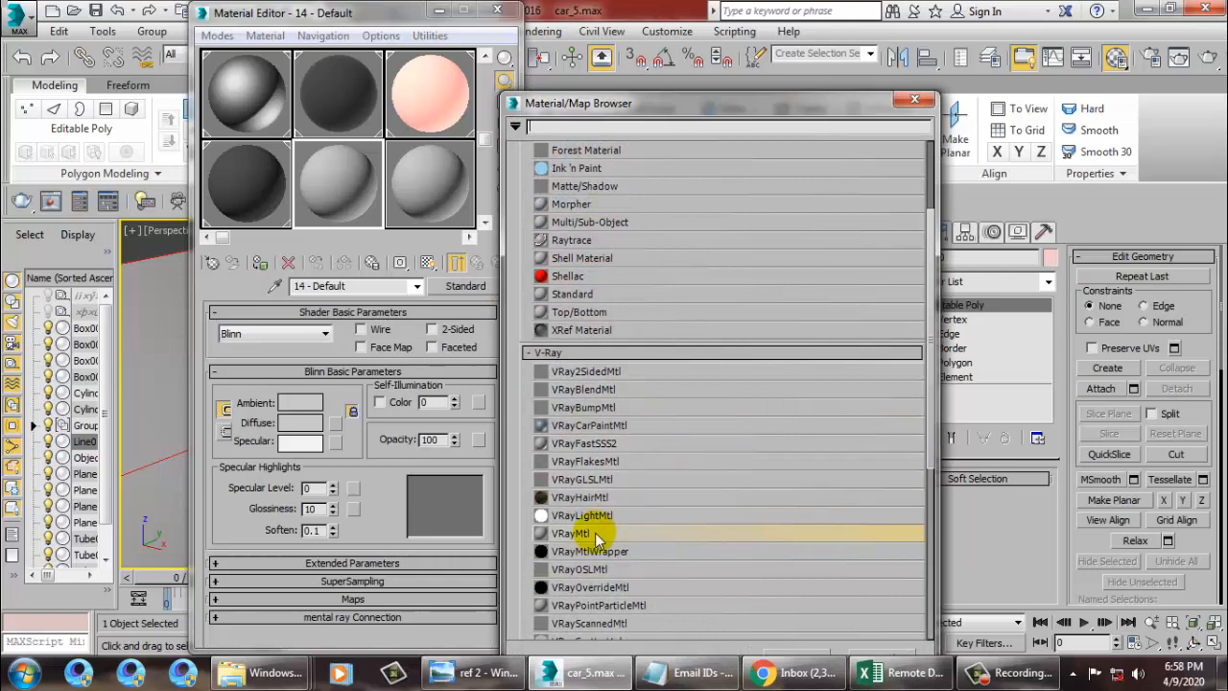
{"action": "double_click", "coordinate": [595, 533]}
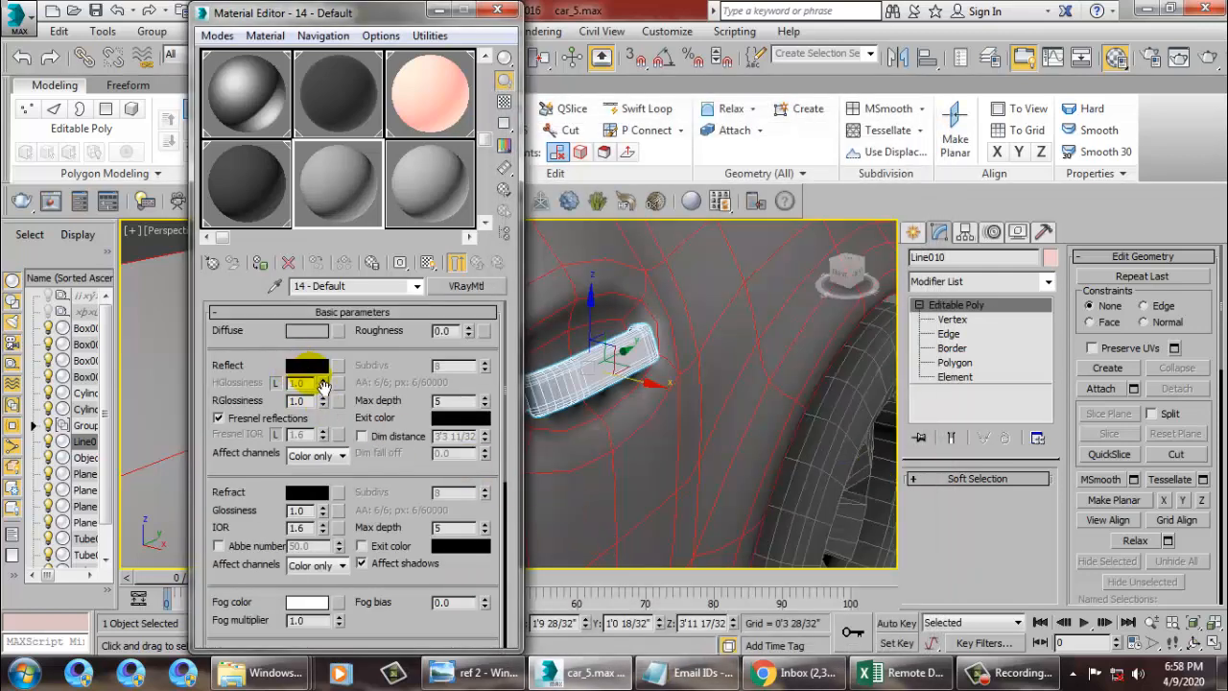
- Set the material's reflection colour to a mid grey of value 111
{"action": "left_click", "coordinate": [317, 372]}
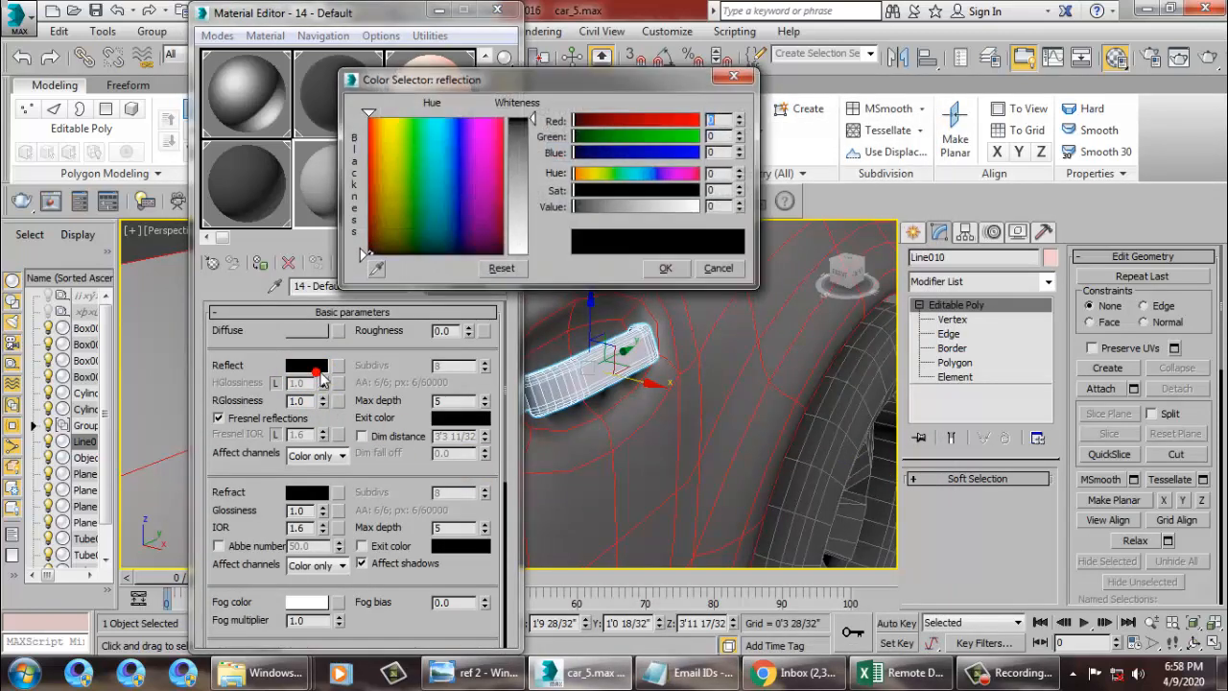
{"action": "left_click", "coordinate": [525, 148]}
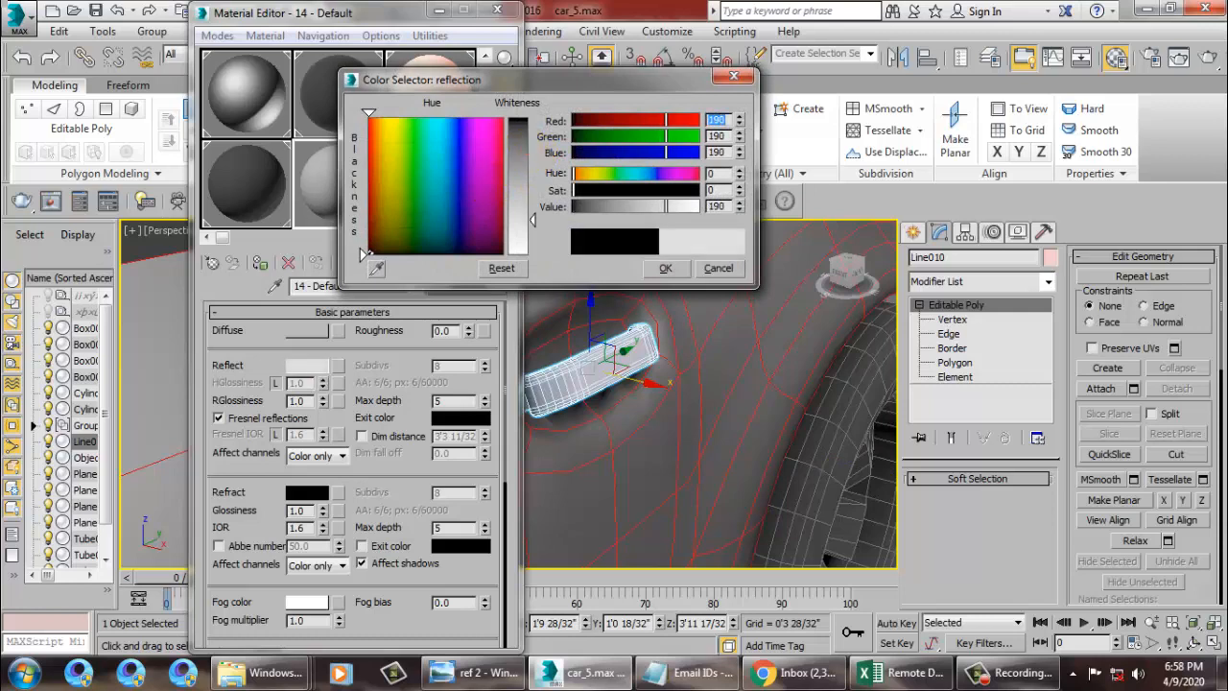
{"action": "left_click_drag", "start_coordinate": [525, 219], "coordinate": [525, 178]}
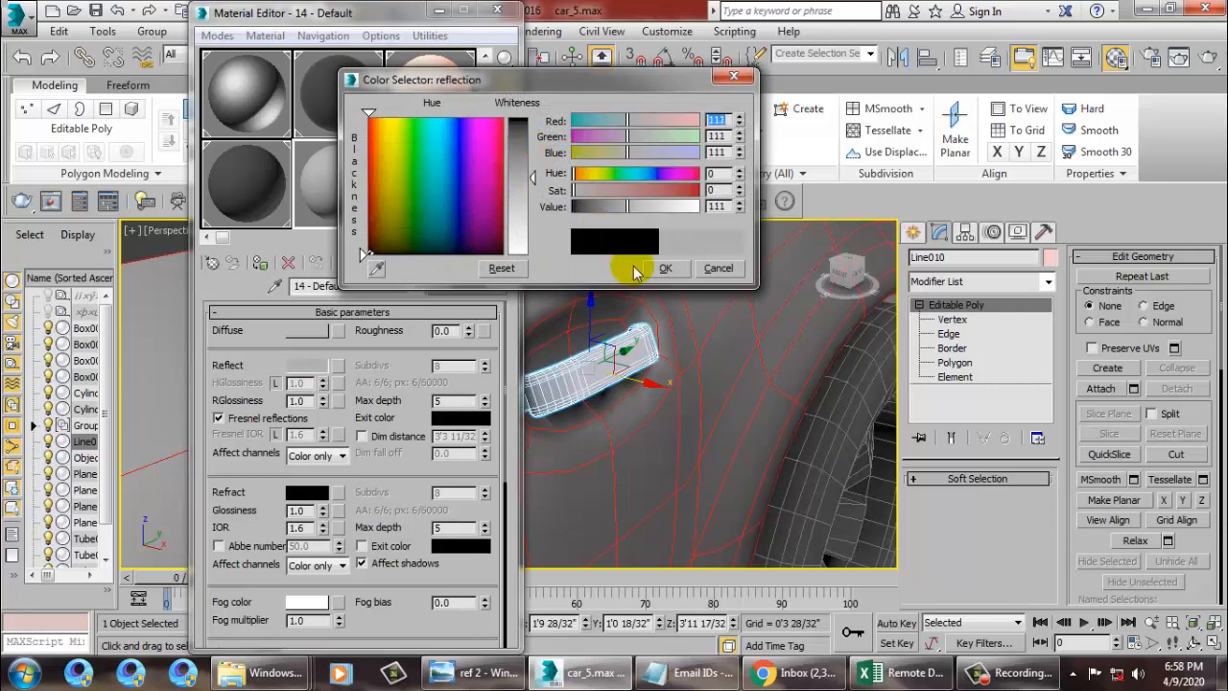
{"action": "left_click", "coordinate": [665, 268]}
- Set the diffuse colour to a light grey of value 201, assign the material to the handle, and minimise the Material Editor
{"action": "left_click", "coordinate": [305, 331]}
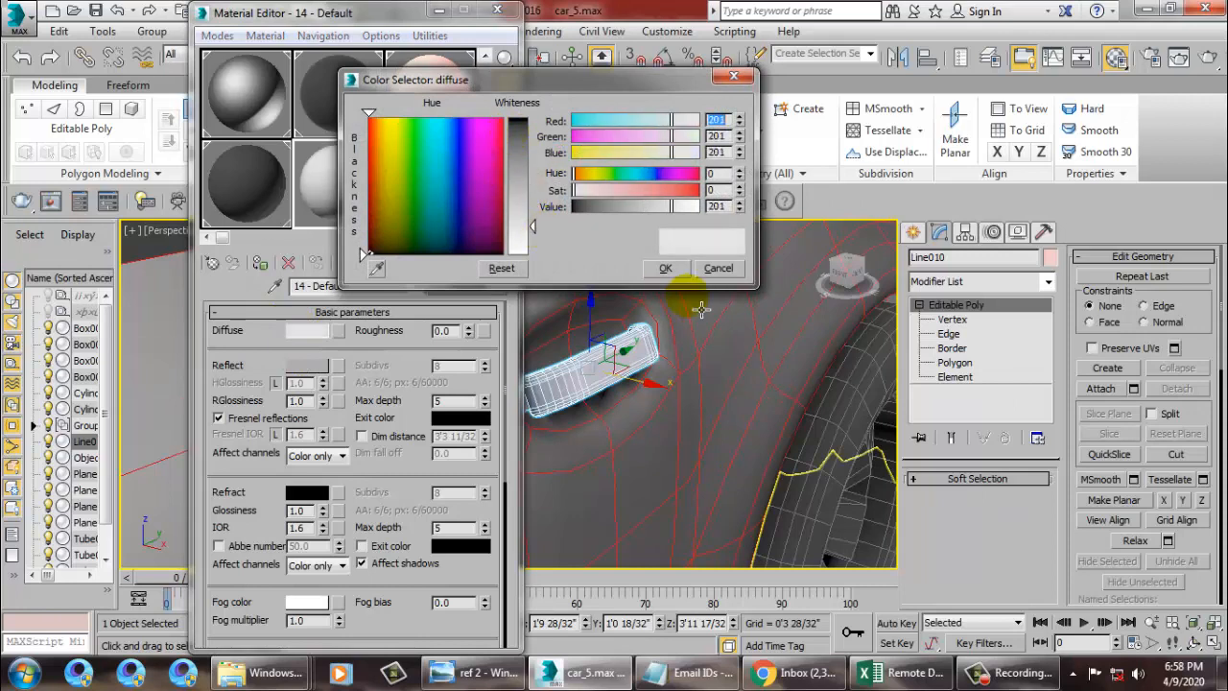
{"action": "left_click", "coordinate": [665, 268]}
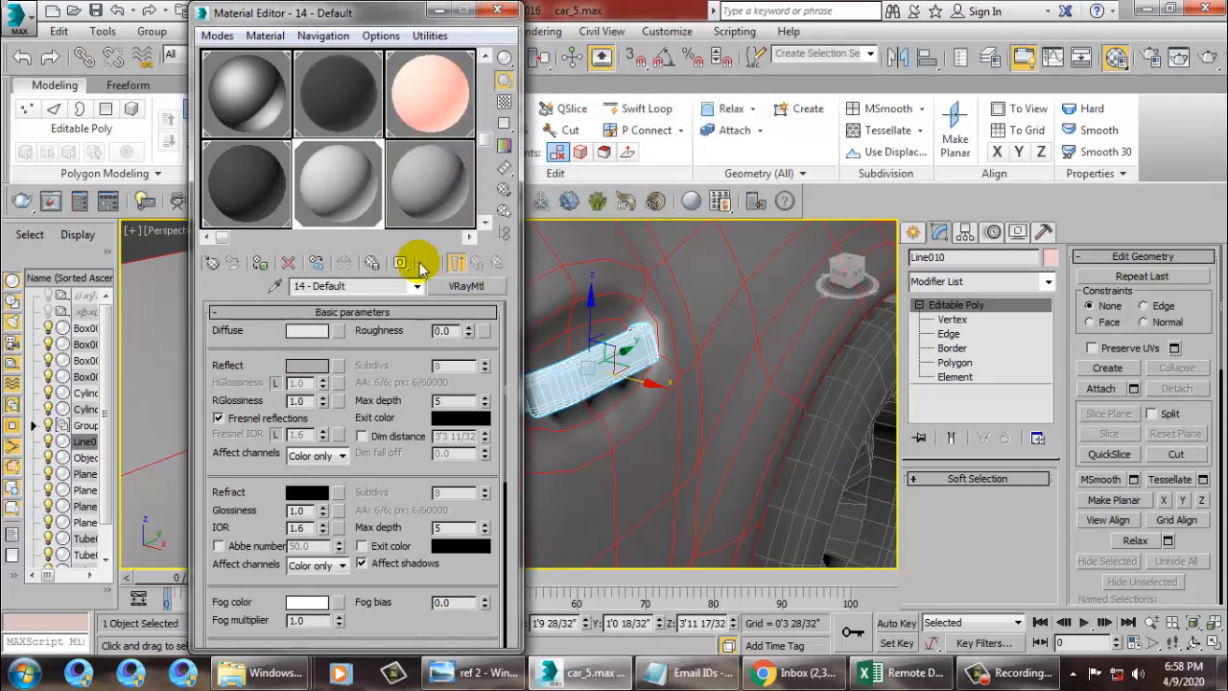
{"action": "left_click", "coordinate": [438, 12]}
- Raise the handle slightly in its recess to about Z 3'11 20/32", and turn off edged faces in the perspective view
{"action": "scroll", "coordinate": [621, 384], "scroll_direction": "down", "scroll_amount": 6}
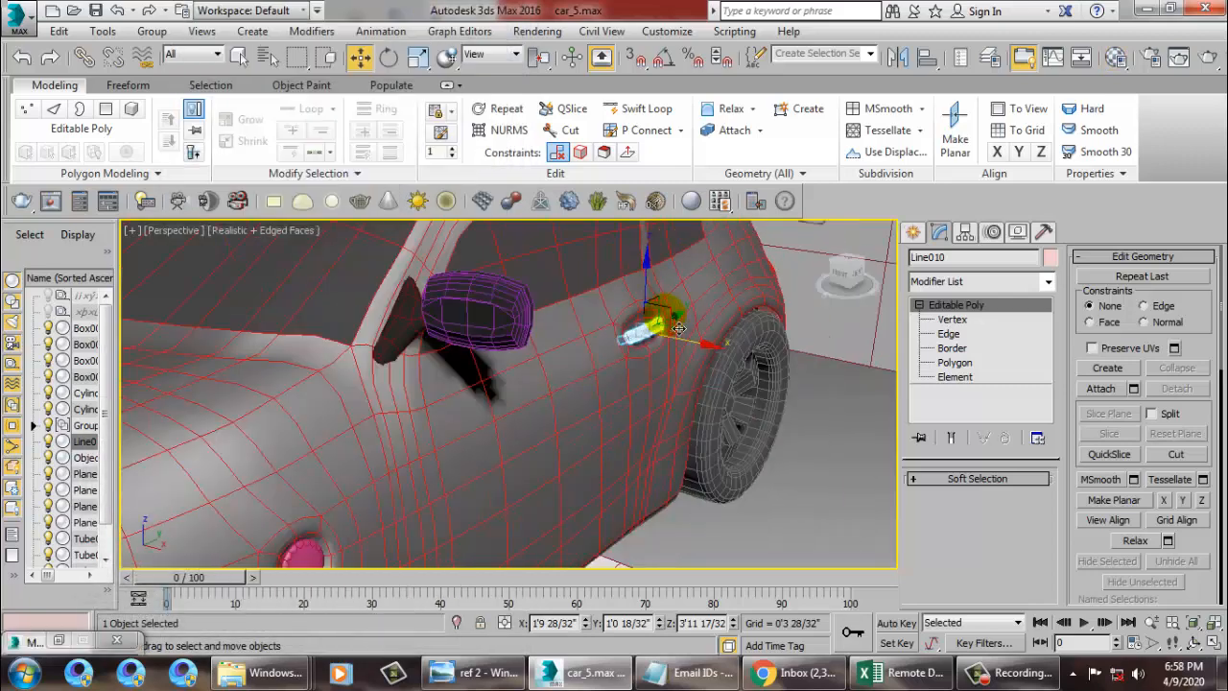
{"action": "left_click", "coordinate": [621, 384]}
{"action": "scroll", "coordinate": [621, 383], "scroll_direction": "up", "scroll_amount": 3}
{"action": "middle_click_drag", "start_coordinate": [621, 384], "coordinate": [576, 365], "text": "alt"}
{"action": "left_click", "coordinate": [554, 404]}
{"action": "scroll", "coordinate": [555, 404], "scroll_direction": "up", "scroll_amount": 4}
- Mirror the door handle about the X axis as a copy with no offset
{"action": "left_click", "coordinate": [735, 130]}
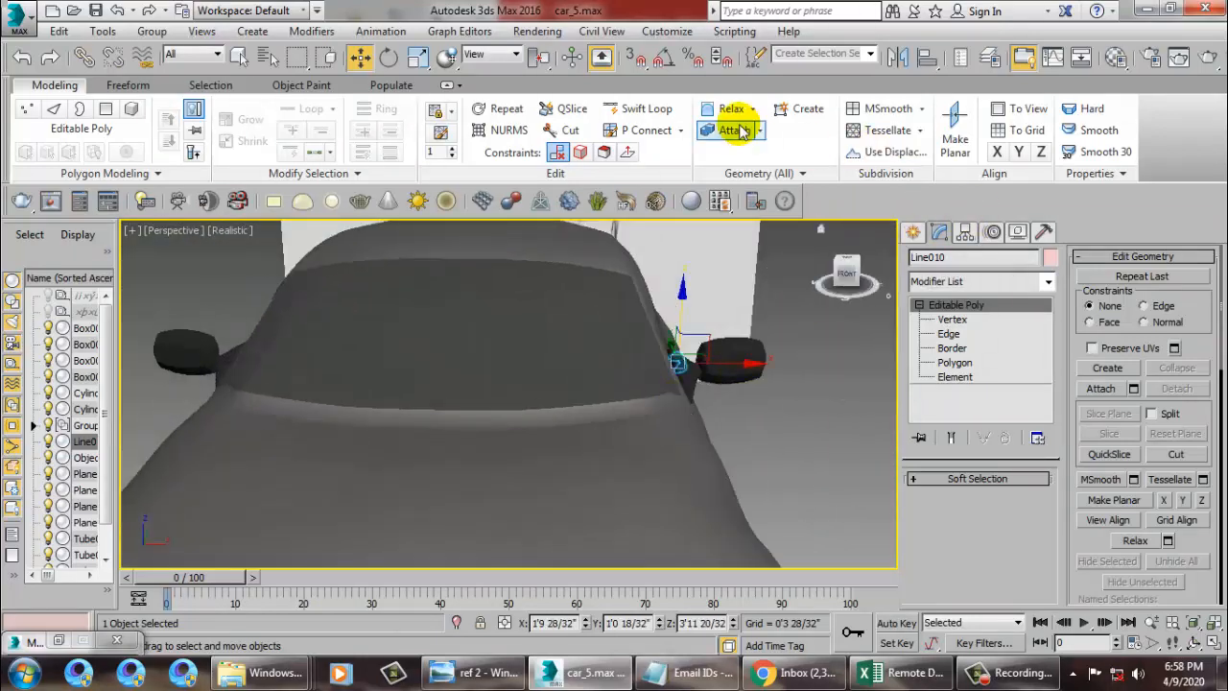
{"action": "left_click", "coordinate": [897, 57]}
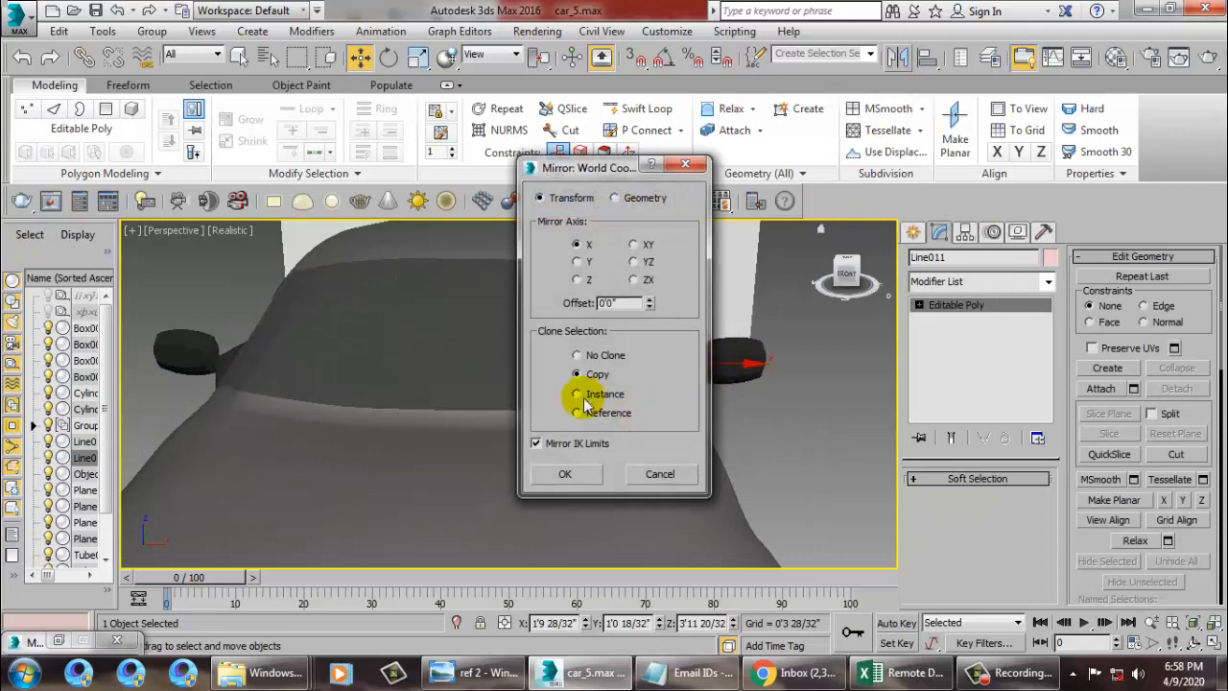
{"action": "left_click", "coordinate": [564, 473]}
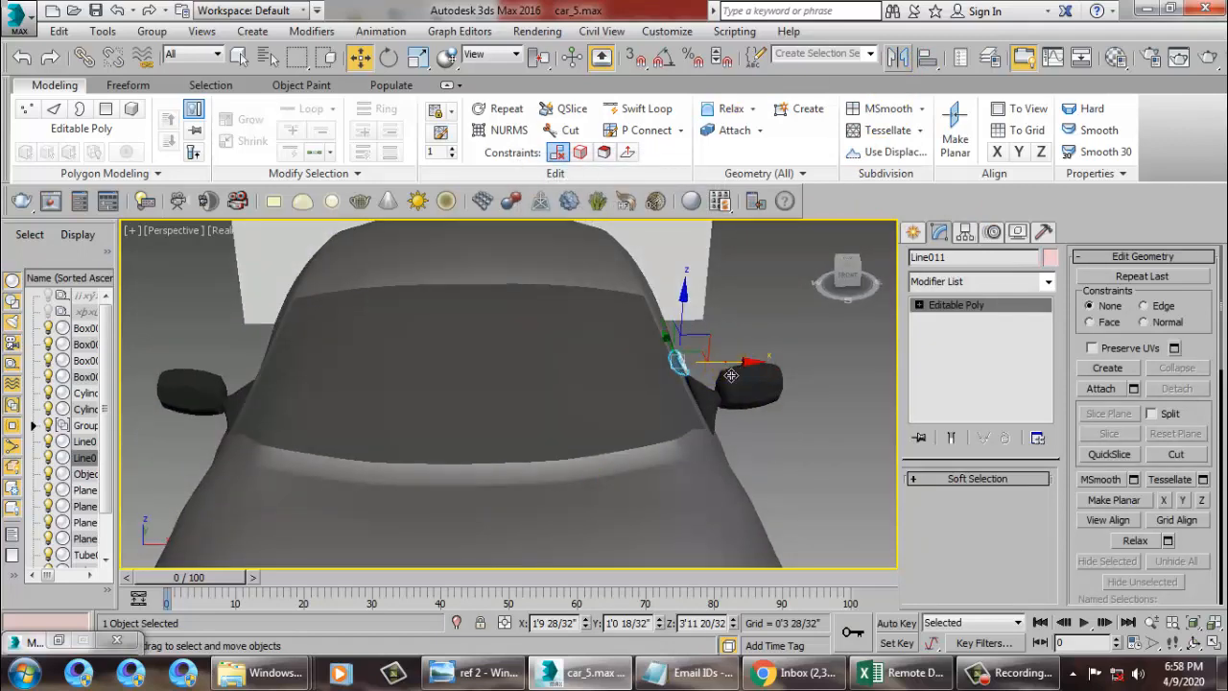
- Move the mirrored handle along X into the recess of the opposite door, to about X -1'9 14/32"
{"action": "left_click_drag", "start_coordinate": [732, 376], "coordinate": [317, 395]}
{"action": "middle_click_drag", "start_coordinate": [317, 396], "coordinate": [401, 393], "text": "alt"}
{"action": "scroll", "coordinate": [502, 370], "scroll_direction": "up", "scroll_amount": 5}
{"action": "middle_click_drag", "start_coordinate": [502, 371], "coordinate": [452, 370], "text": "alt"}
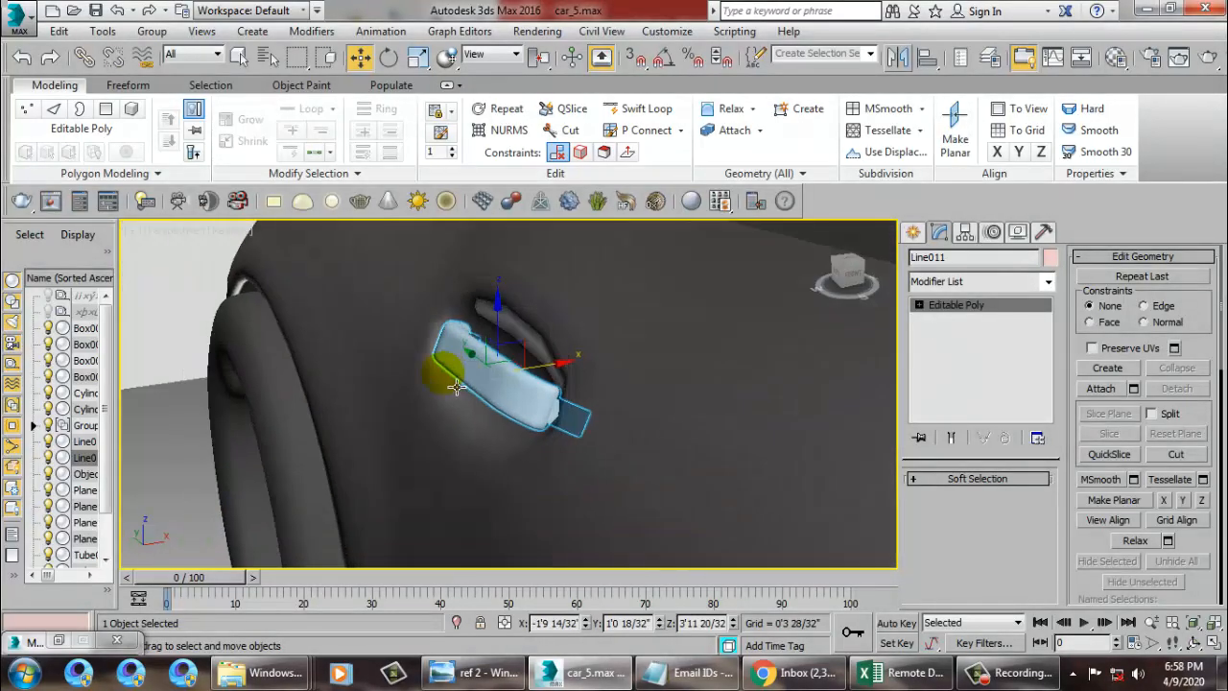
{"action": "scroll", "coordinate": [576, 442], "scroll_direction": "down", "scroll_amount": 10}
- Select the car body and frame its front end with the hood and grille
{"action": "left_click", "coordinate": [653, 408]}
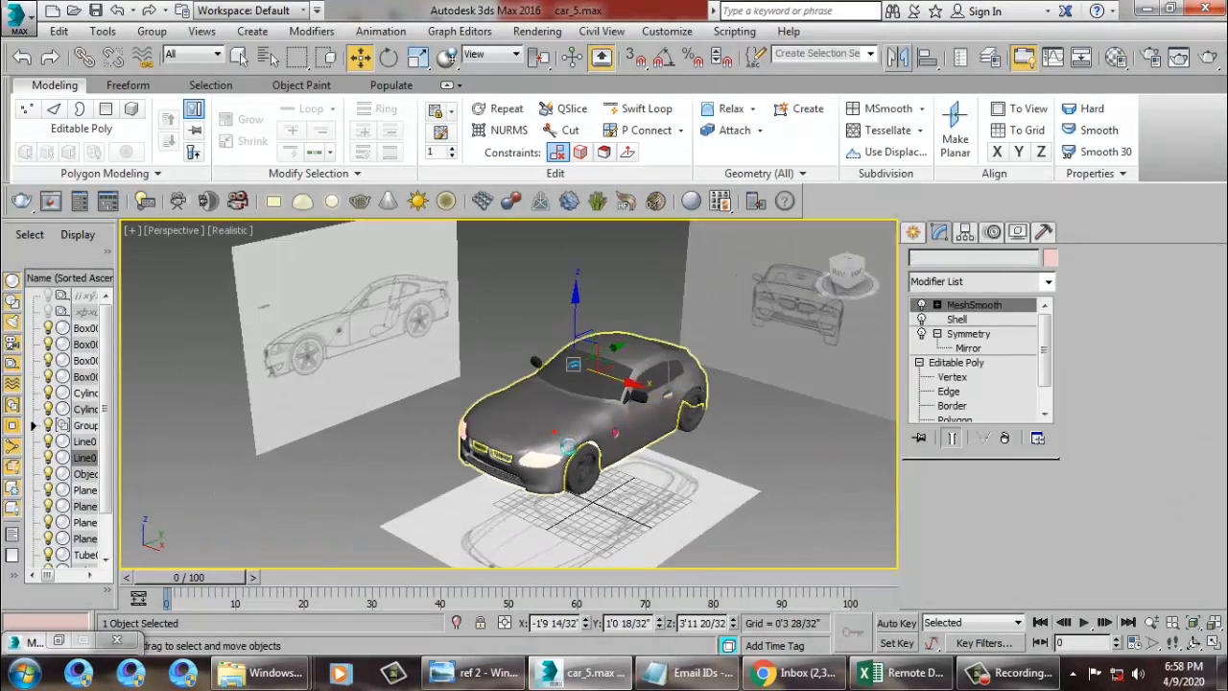
{"action": "scroll", "coordinate": [638, 451], "scroll_direction": "up", "scroll_amount": 8}
{"action": "middle_click_drag", "start_coordinate": [638, 451], "coordinate": [669, 378], "text": "alt"}
{"action": "scroll", "coordinate": [526, 329], "scroll_direction": "up", "scroll_amount": 3}
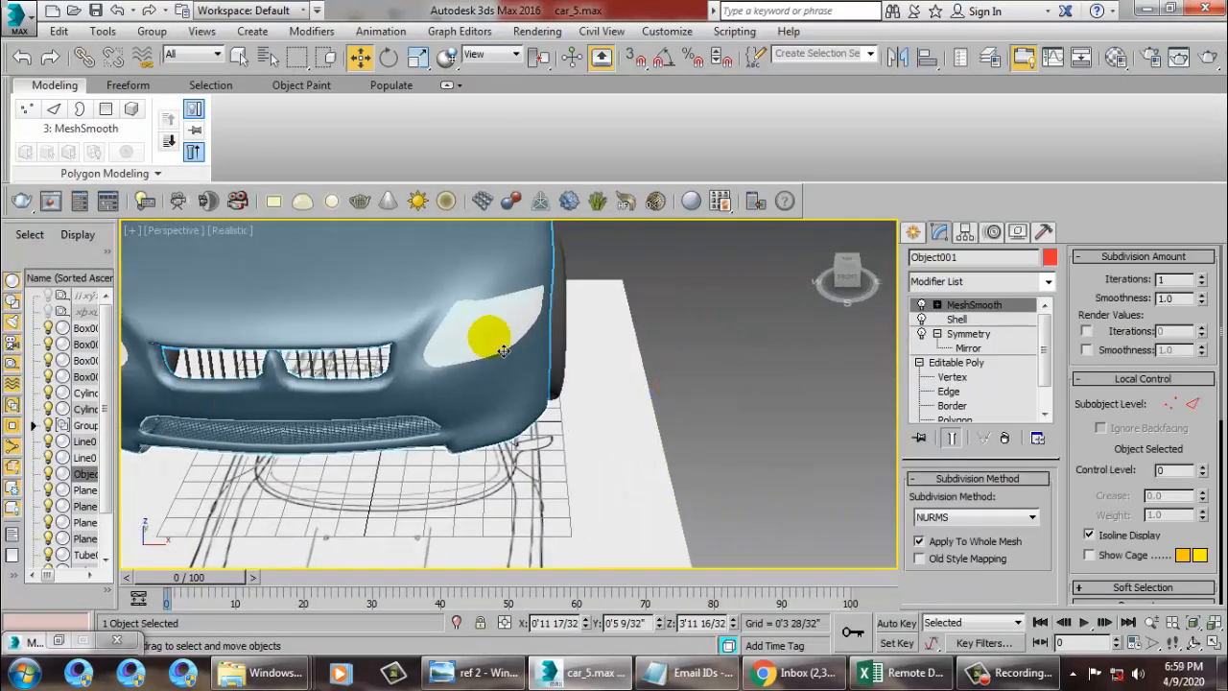
{"action": "left_click", "coordinate": [161, 36]}
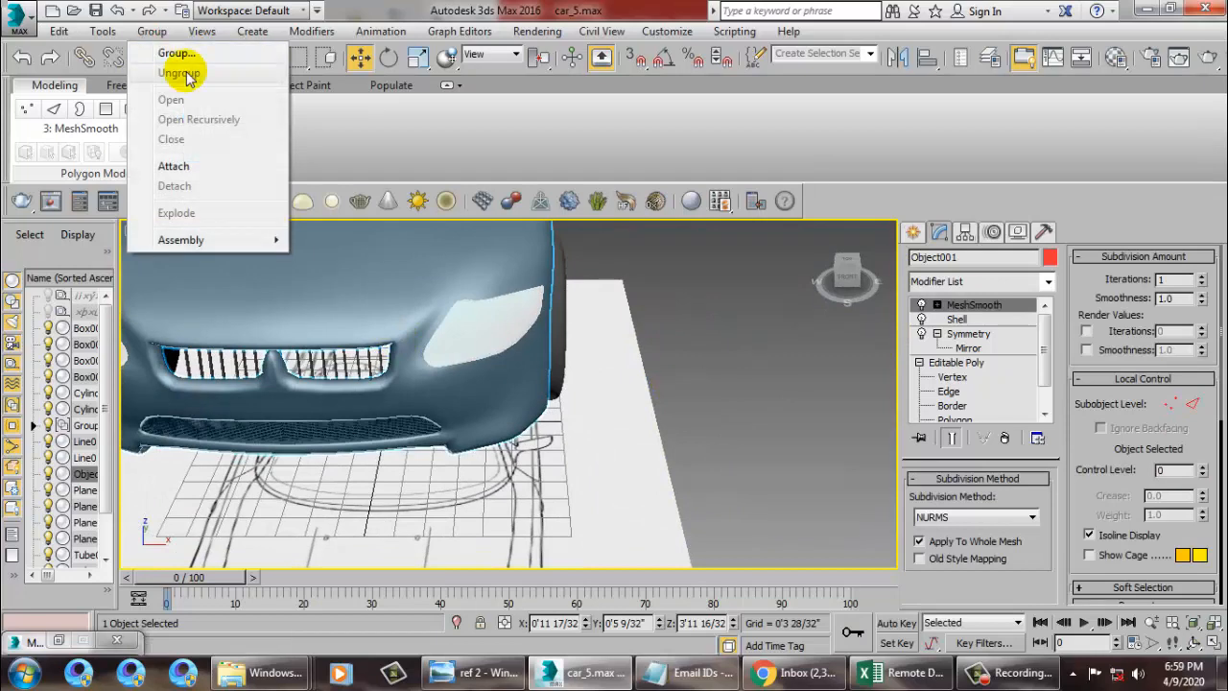
{"action": "left_click", "coordinate": [776, 356]}
{"action": "left_click", "coordinate": [368, 277]}
{"action": "key", "text": "z"}
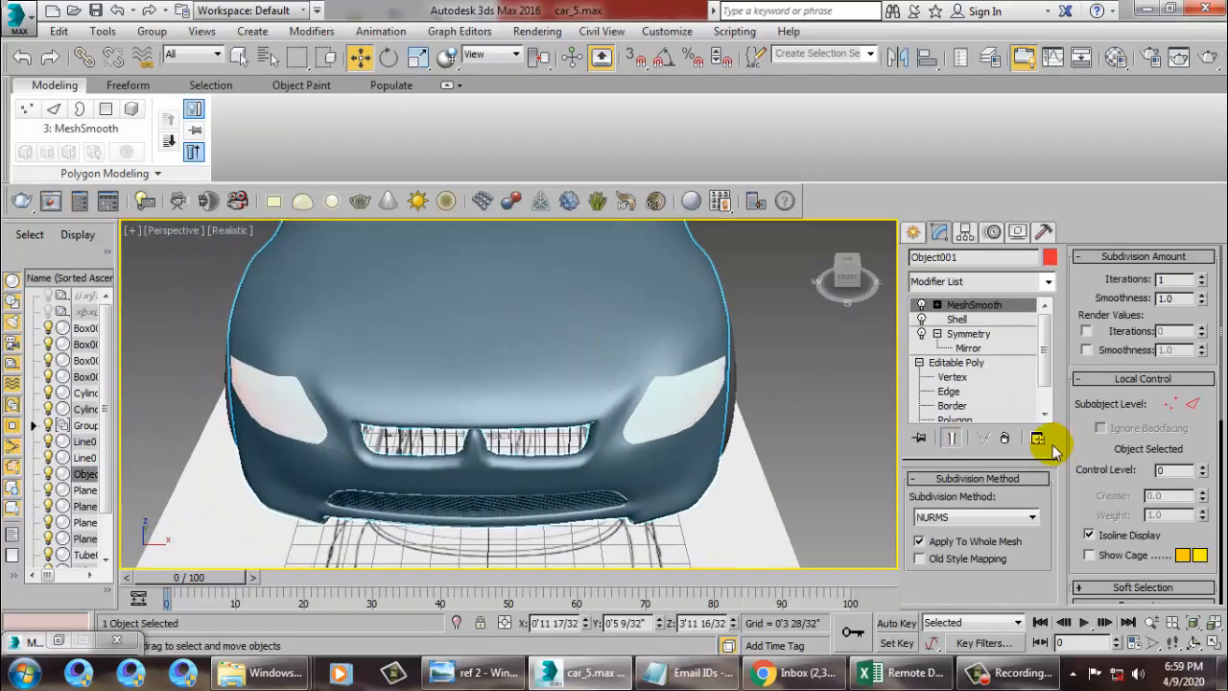
- Insert an edge loop across the front of the hood above the grille with Swift Loop, and return to the Symmetry modifier
{"action": "scroll", "coordinate": [1046, 355], "scroll_direction": "down", "scroll_amount": 2}
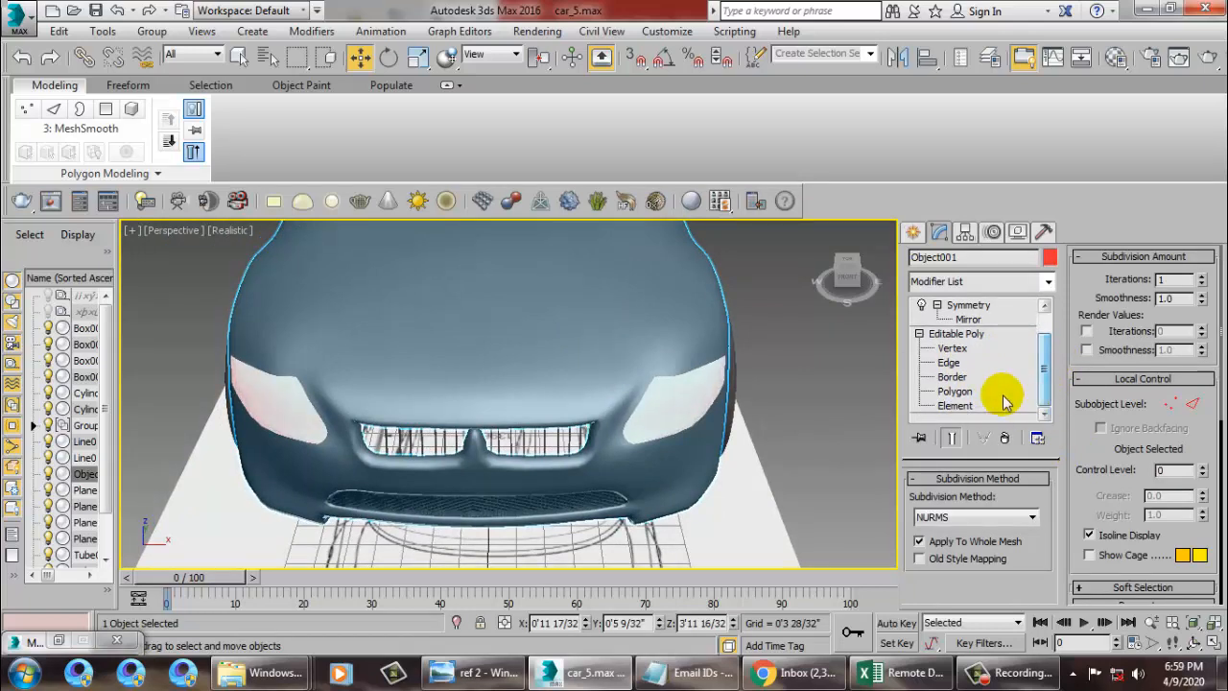
{"action": "left_click", "coordinate": [950, 362]}
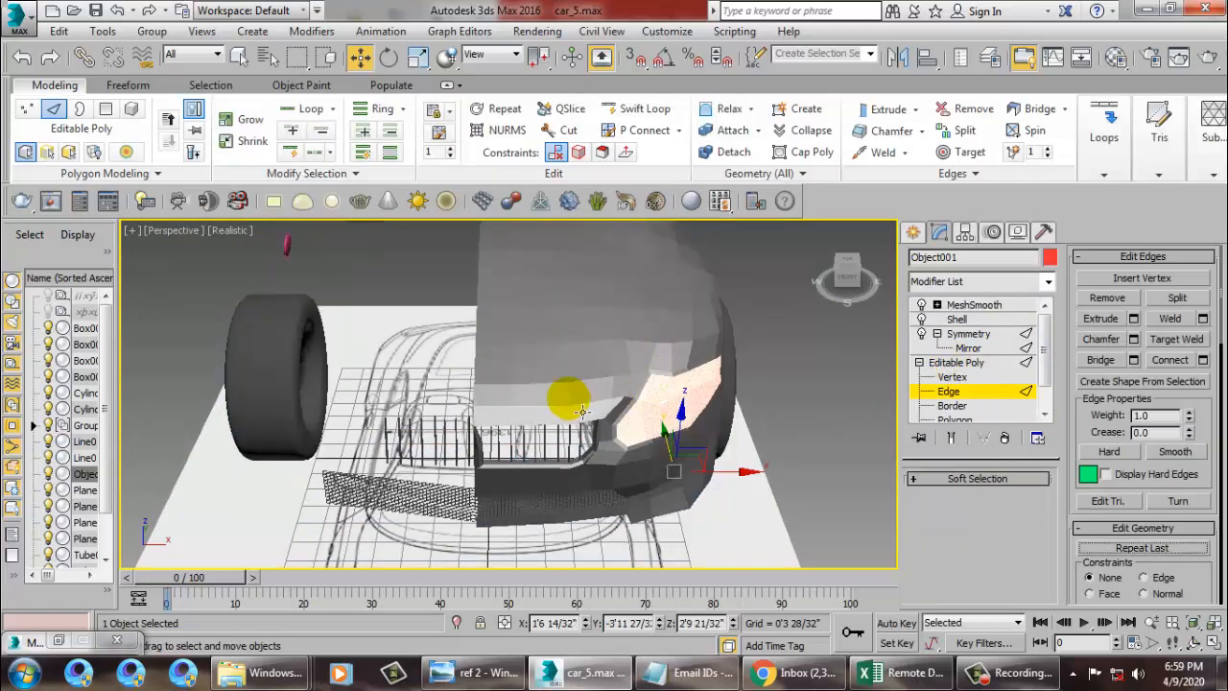
{"action": "scroll", "coordinate": [582, 412], "scroll_direction": "up", "scroll_amount": 8}
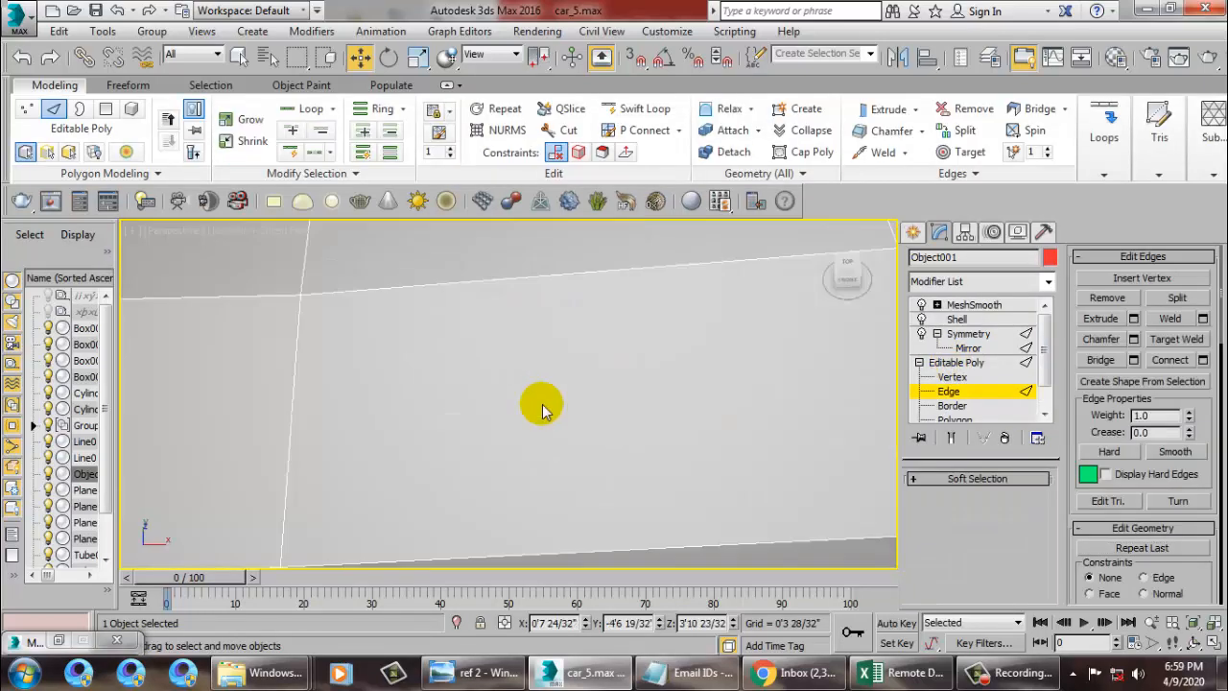
{"action": "scroll", "coordinate": [545, 407], "scroll_direction": "down", "scroll_amount": 6}
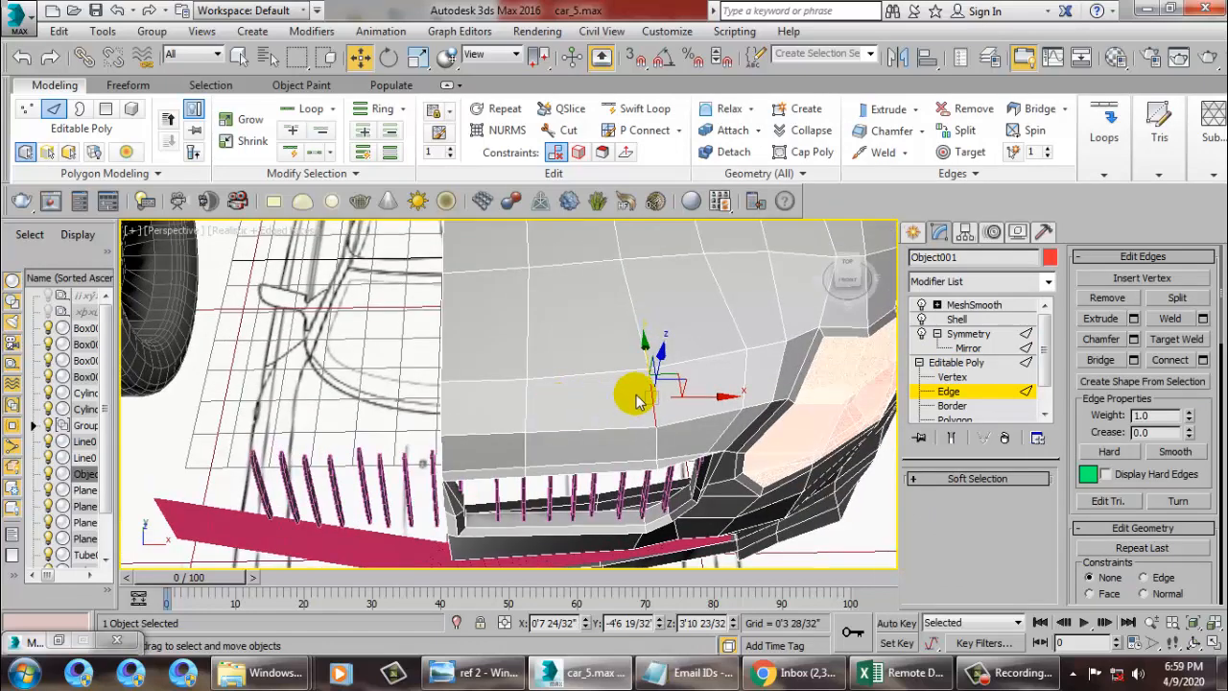
{"action": "left_click", "coordinate": [644, 108]}
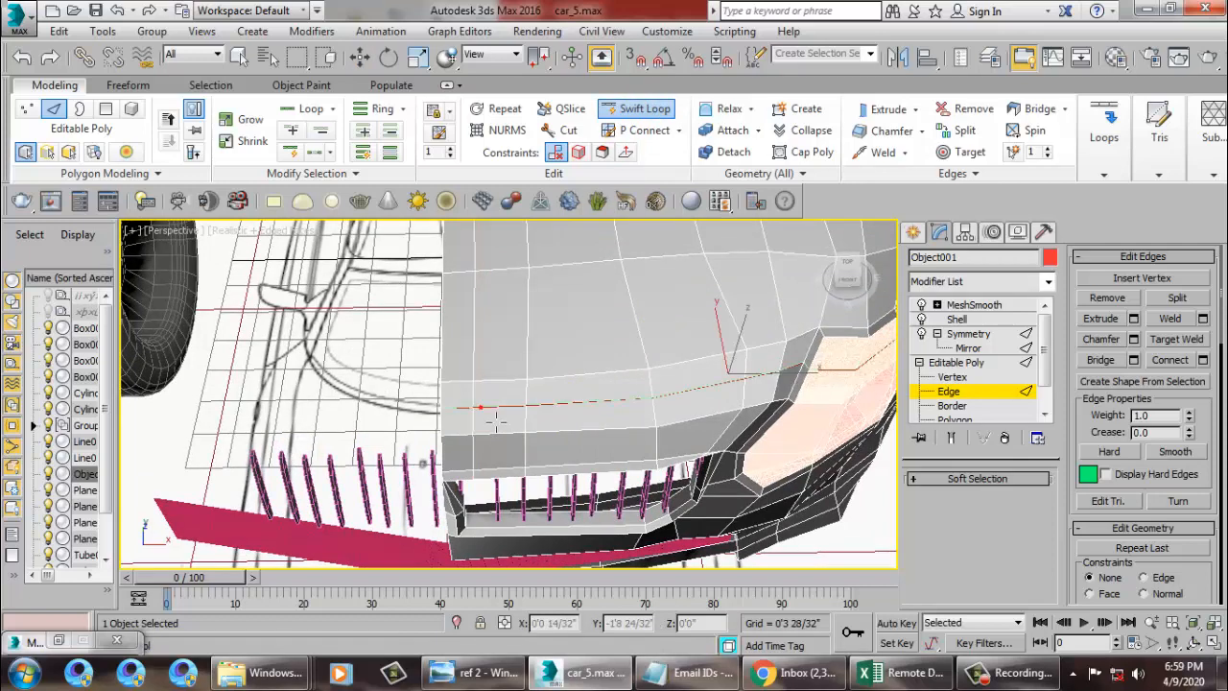
{"action": "left_click", "coordinate": [523, 408]}
{"action": "right_click", "coordinate": [527, 411]}
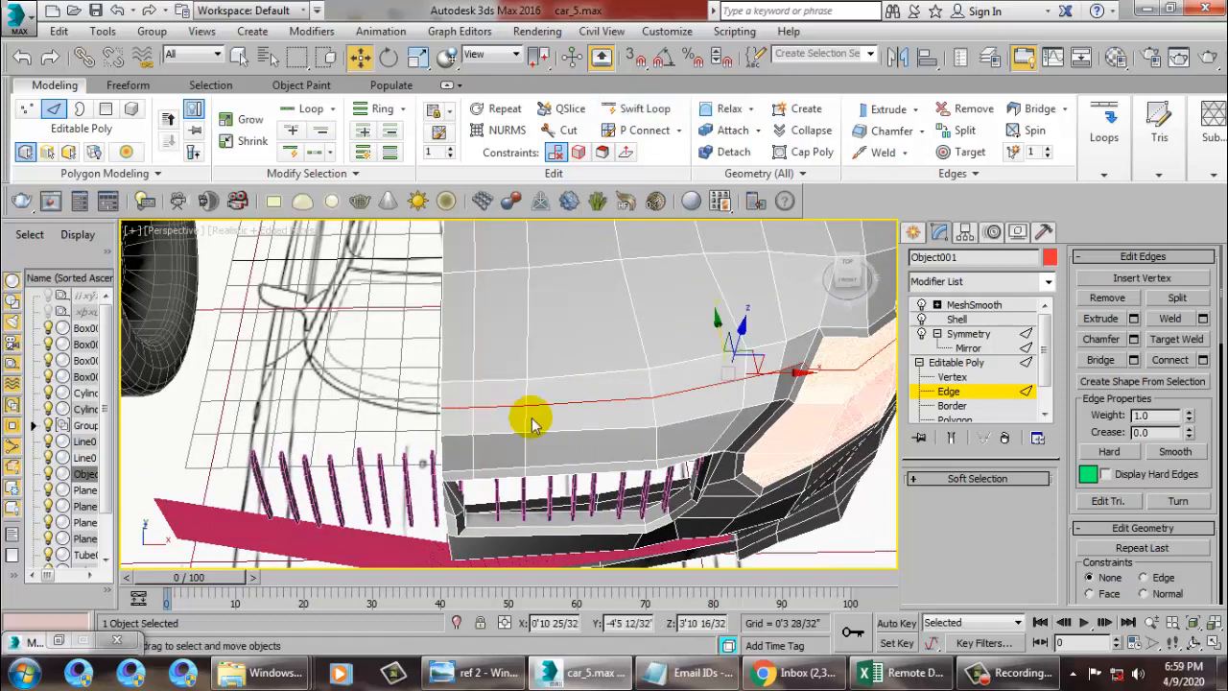
{"action": "left_click", "coordinate": [968, 333]}
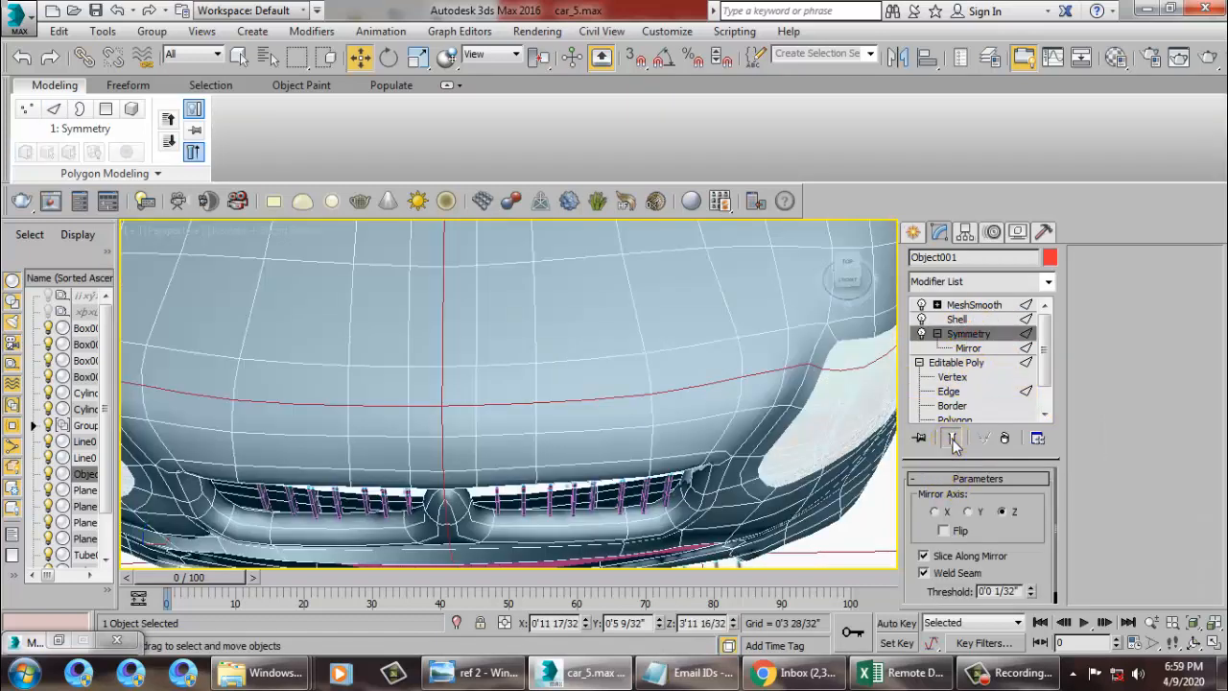
- Enter the car body's Polygon level with the end result shown and examine the hood front above the grille
{"action": "left_click", "coordinate": [952, 438]}
{"action": "left_click", "coordinate": [960, 421]}
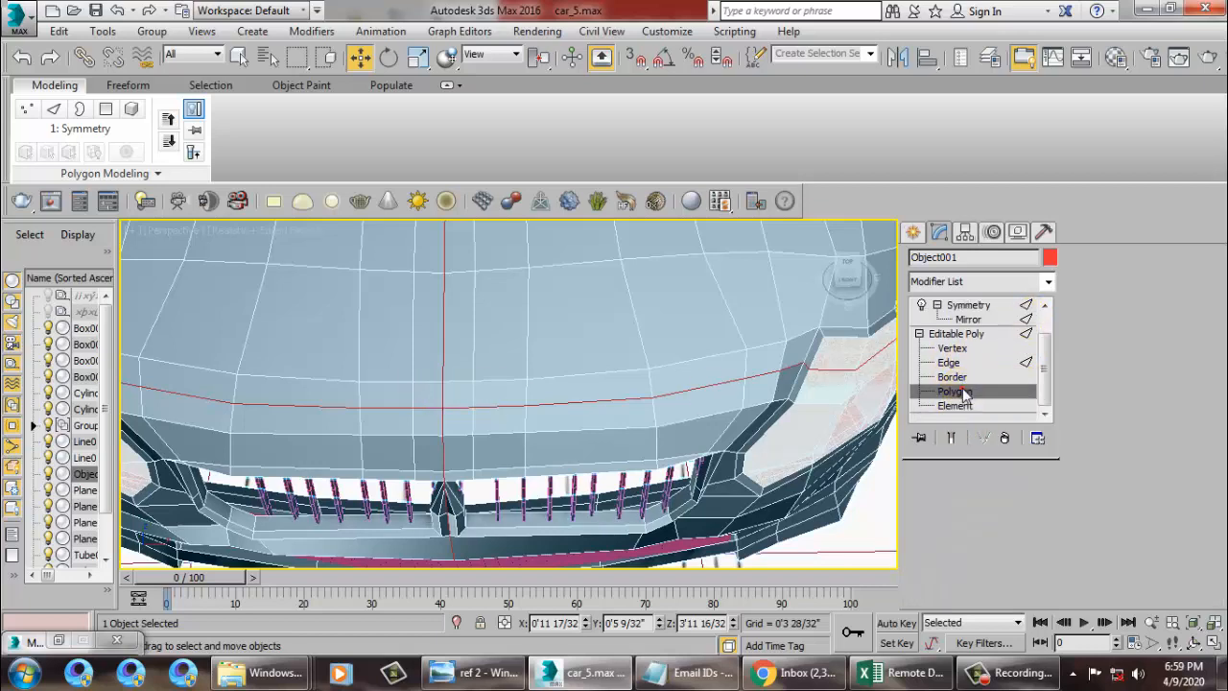
{"action": "left_click", "coordinate": [952, 438]}
{"action": "left_click_drag", "start_coordinate": [465, 398], "coordinate": [458, 426]}
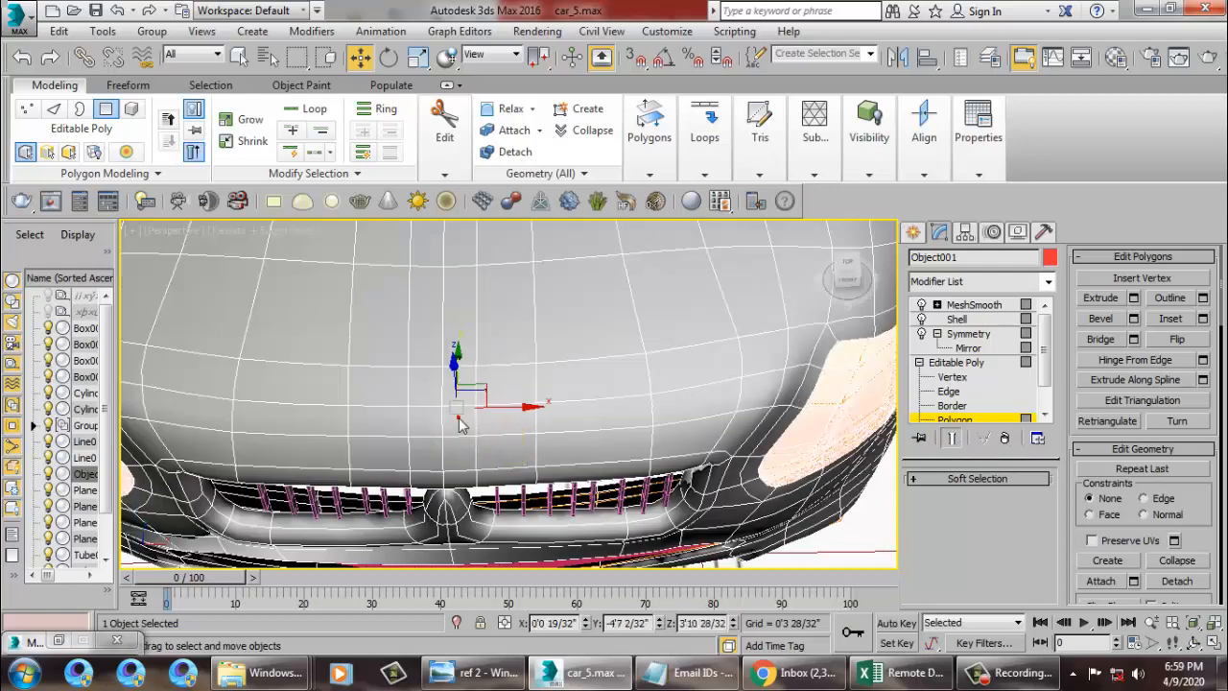
{"action": "middle_click_drag", "start_coordinate": [571, 415], "coordinate": [207, 425], "text": "alt"}
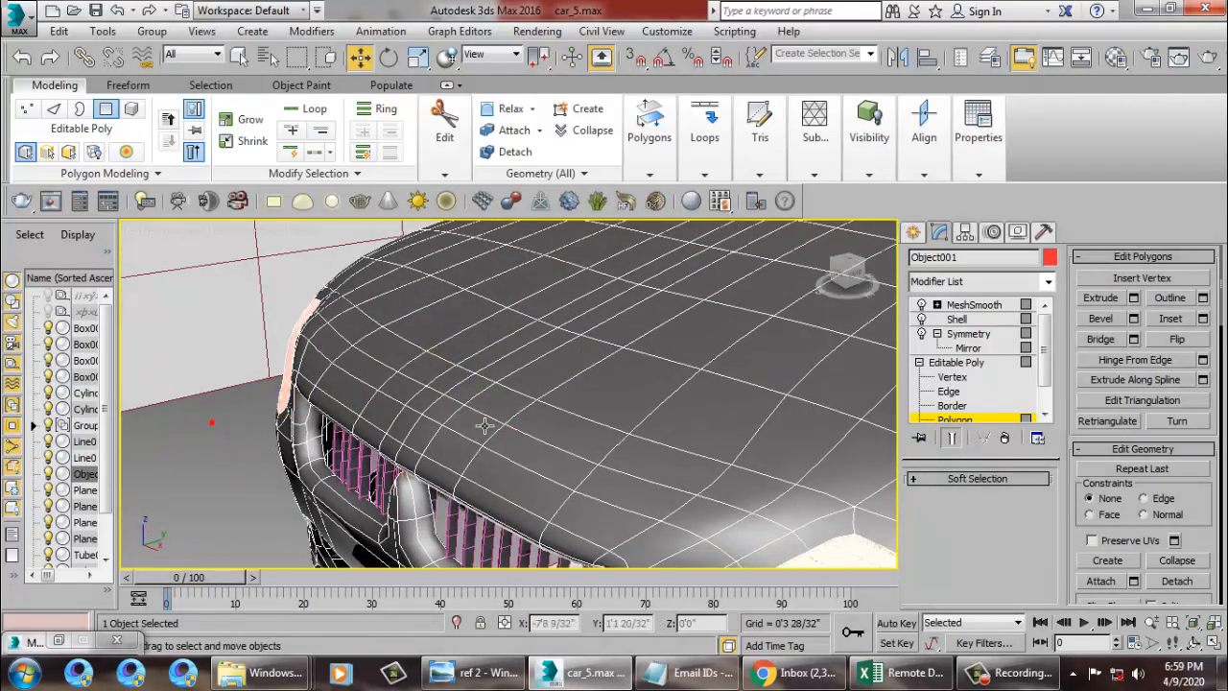
{"action": "middle_click_drag", "start_coordinate": [485, 425], "coordinate": [864, 439], "text": "alt"}
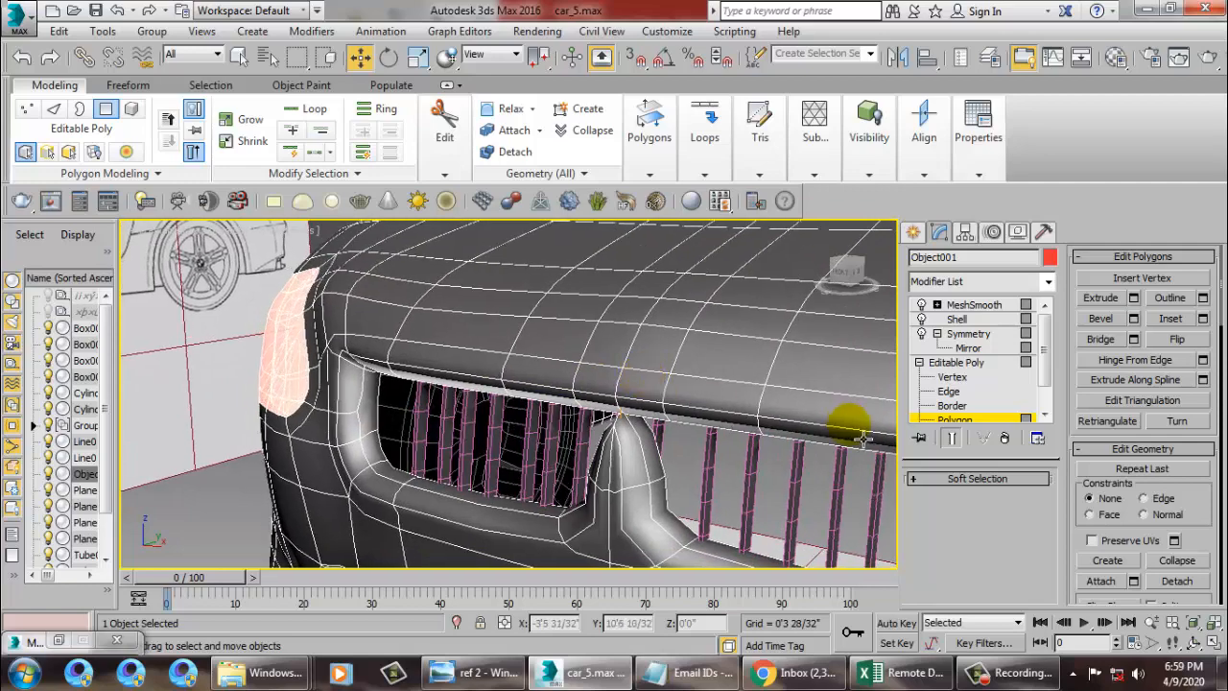
- Turn off the body's MeshSmooth, Shell and Symmetry modifiers, undo the recent edits and frame the grille's centre
{"action": "left_click", "coordinate": [922, 304]}
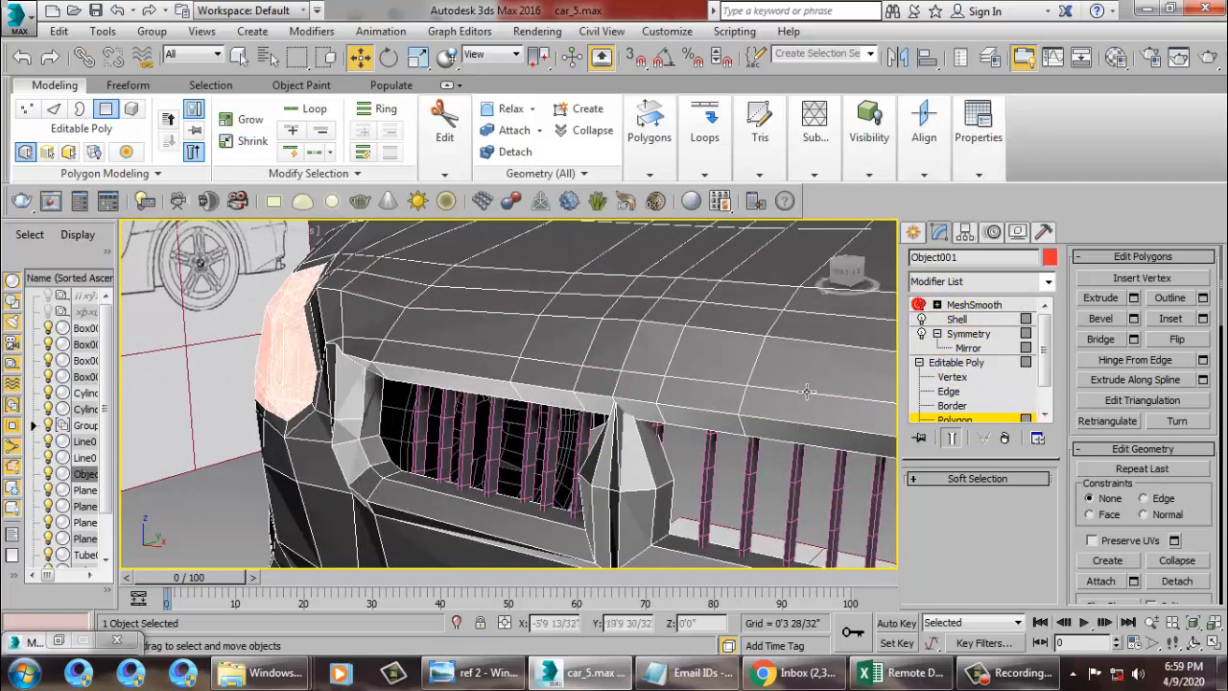
{"action": "mouse_move", "coordinate": [664, 405]}
{"action": "middle_mouse_down", "text": "alt"}
{"action": "mouse_move", "coordinate": [680, 405]}
{"action": "mouse_move", "coordinate": [615, 386]}
{"action": "mouse_move", "coordinate": [657, 406]}
{"action": "middle_mouse_up", "text": "alt"}
{"action": "scroll", "coordinate": [615, 385], "scroll_direction": "down", "scroll_amount": 5}
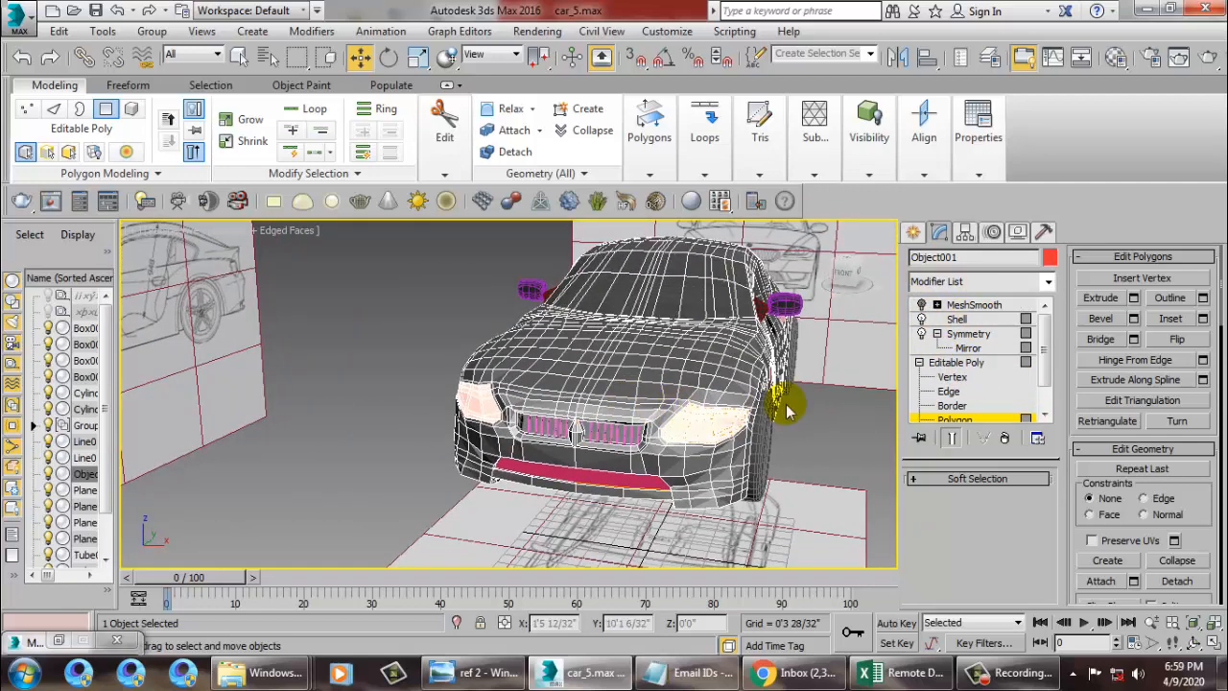
{"action": "left_click", "coordinate": [923, 318]}
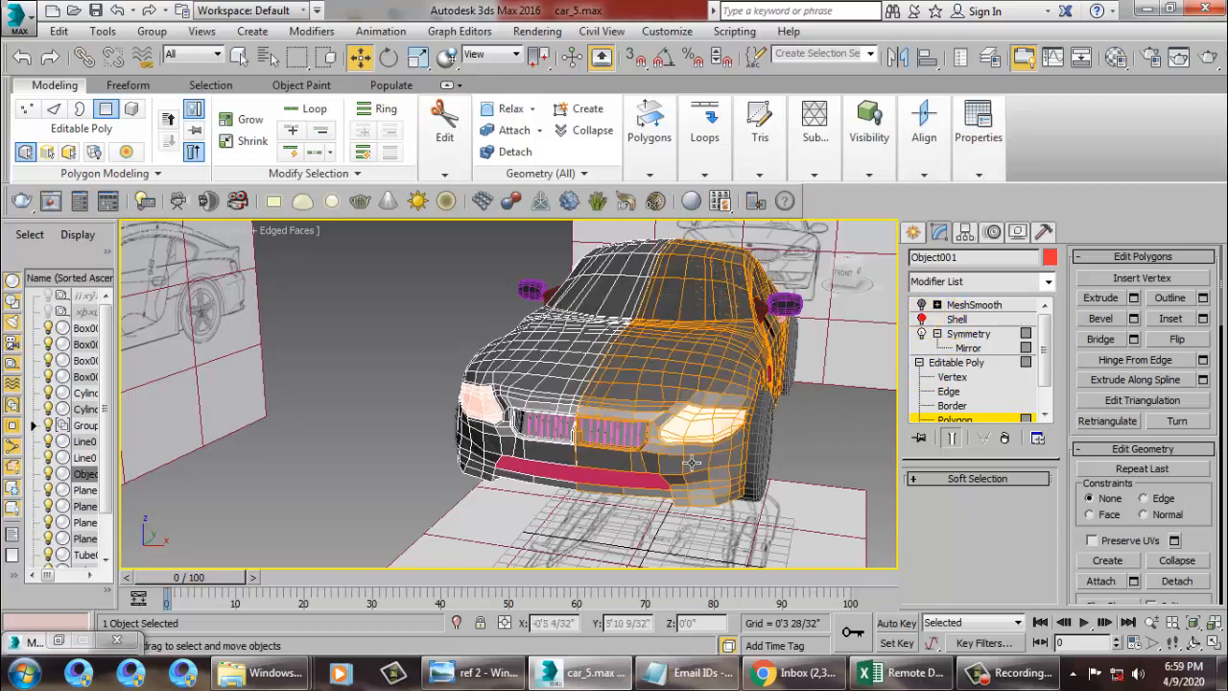
{"action": "scroll", "coordinate": [689, 464], "scroll_direction": "up", "scroll_amount": 4}
{"action": "middle_click_drag", "start_coordinate": [689, 465], "coordinate": [600, 443], "text": "alt"}
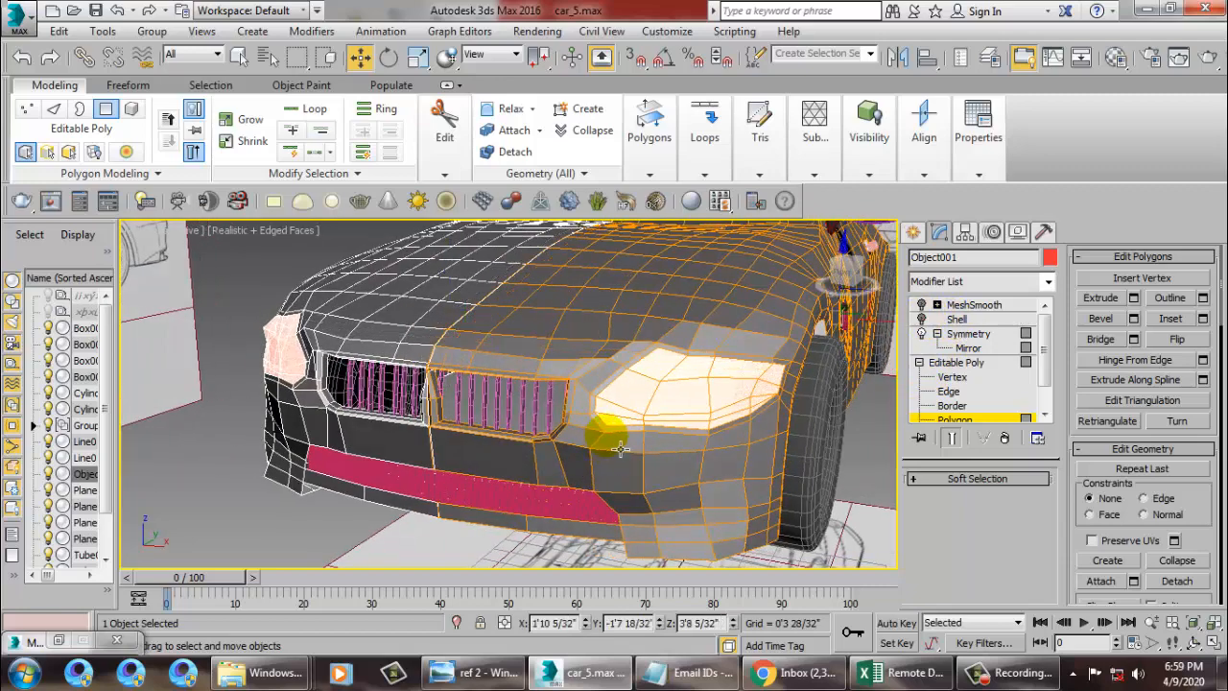
{"action": "key", "text": "ctrl+z"}
{"action": "key", "text": "ctrl+z"}
{"action": "key", "text": "ctrl+z"}
{"action": "middle_click_drag", "start_coordinate": [634, 419], "coordinate": [698, 363], "text": "alt"}
{"action": "left_click", "coordinate": [924, 334]}
{"action": "key", "text": "ctrl+z"}
{"action": "scroll", "coordinate": [681, 373], "scroll_direction": "up", "scroll_amount": 5}
- Try to edit the vertex at the grille's upper centre corner on the MeshSmooth modifier's vertex level
{"action": "left_click", "coordinate": [507, 364]}
{"action": "key", "text": "1"}
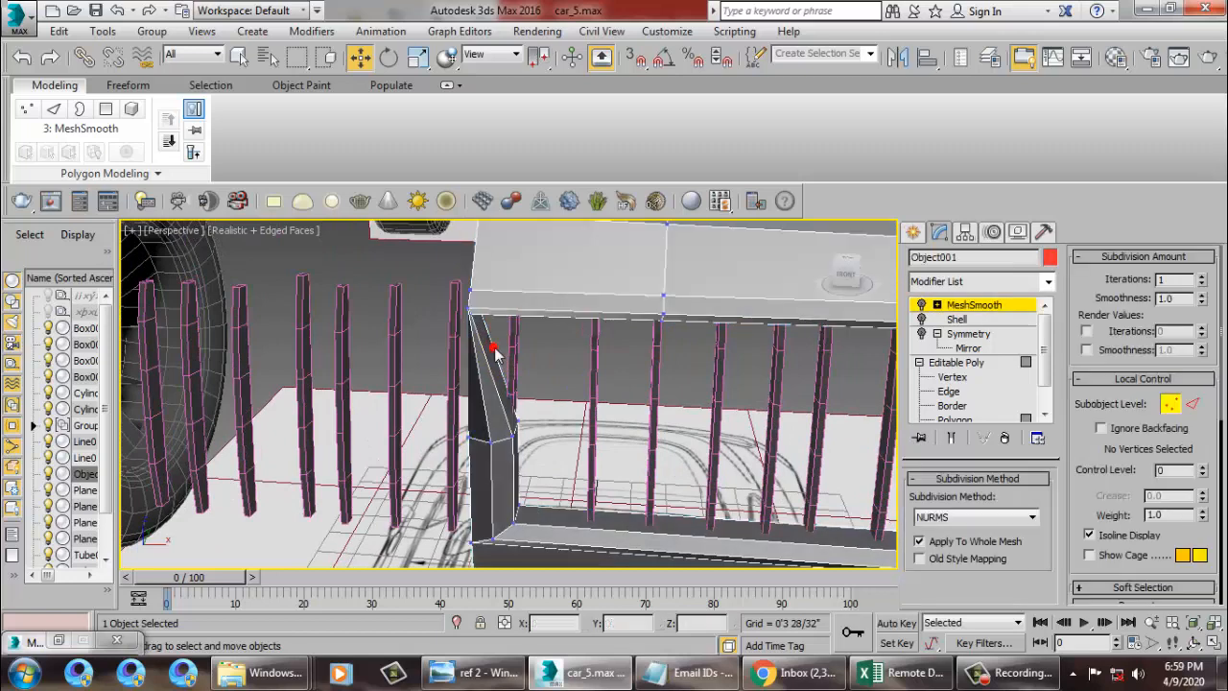
{"action": "left_click", "coordinate": [478, 318]}
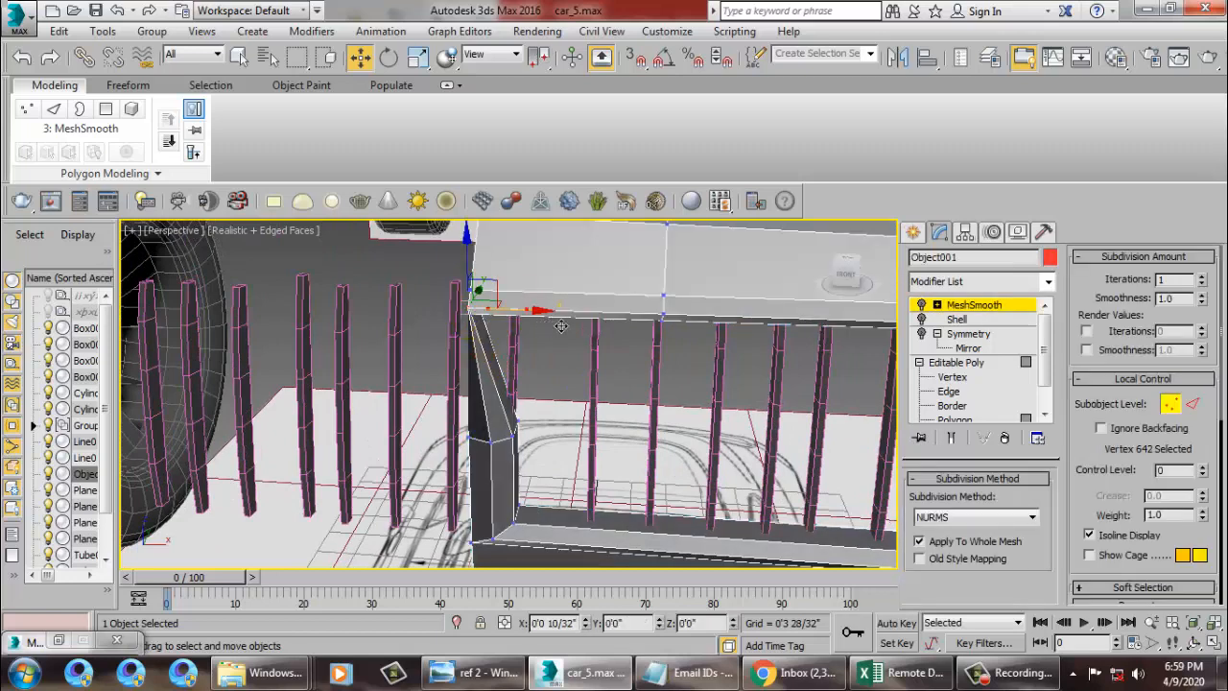
{"action": "key", "text": "1"}
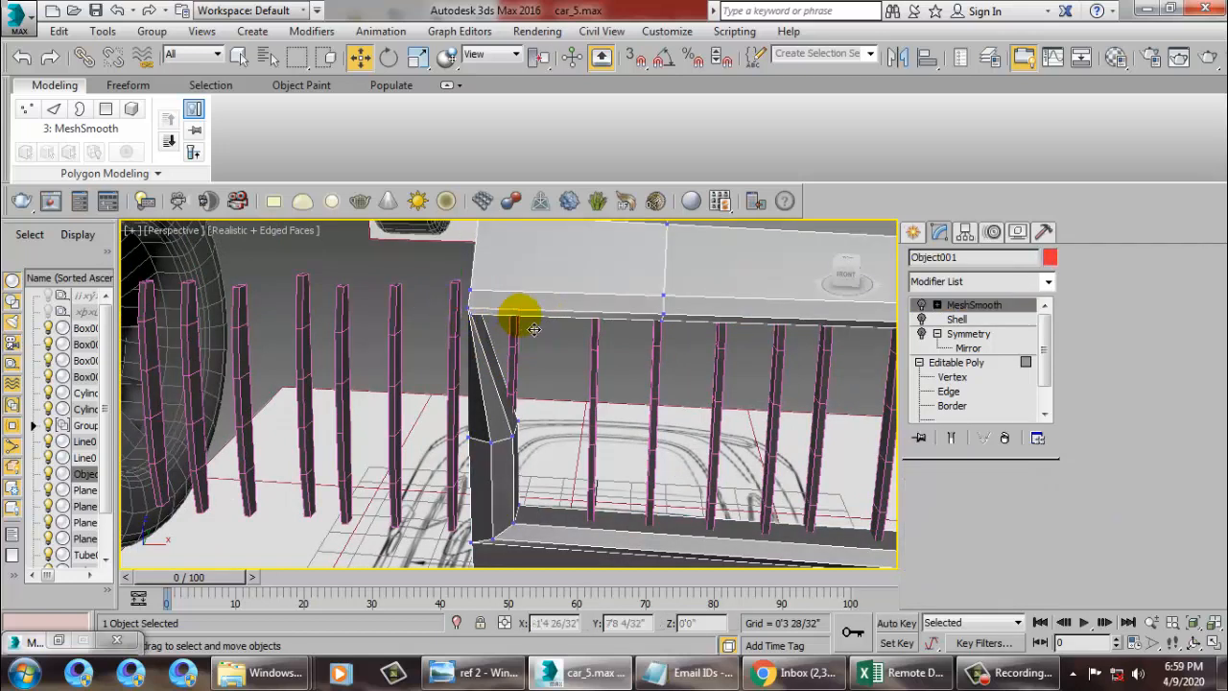
{"action": "left_click", "coordinate": [536, 329]}
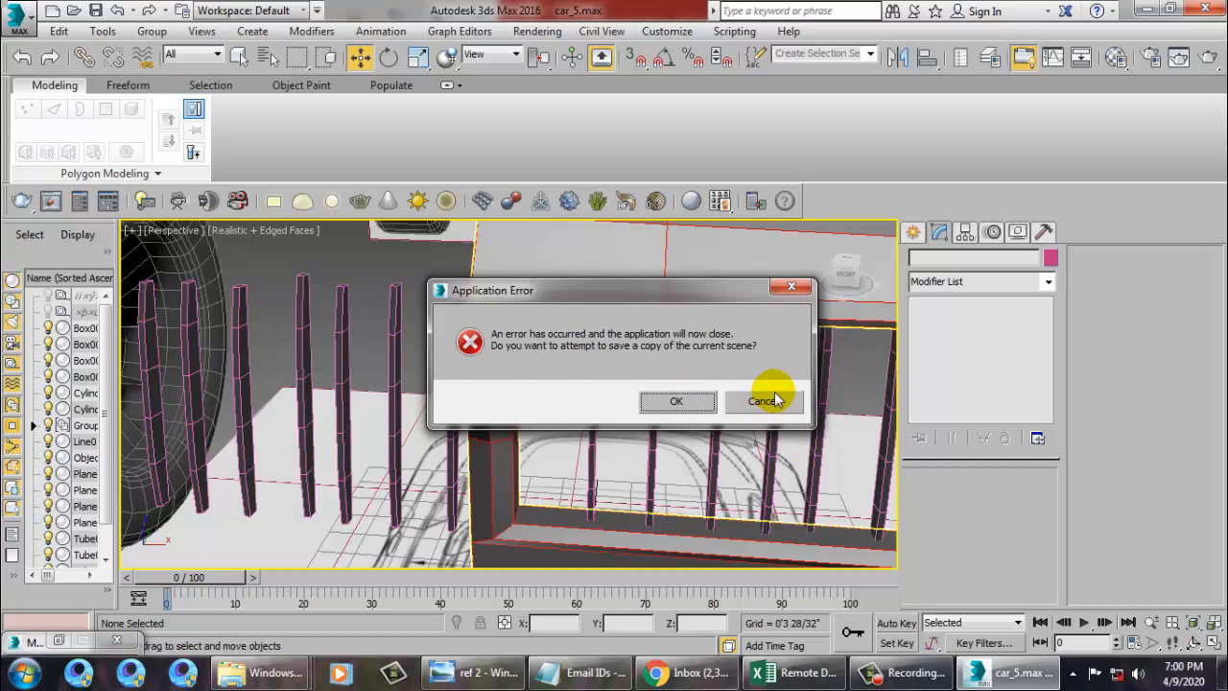
- Save a recovery copy of the scene and dismiss the error report without sending it
{"action": "left_click", "coordinate": [692, 407]}
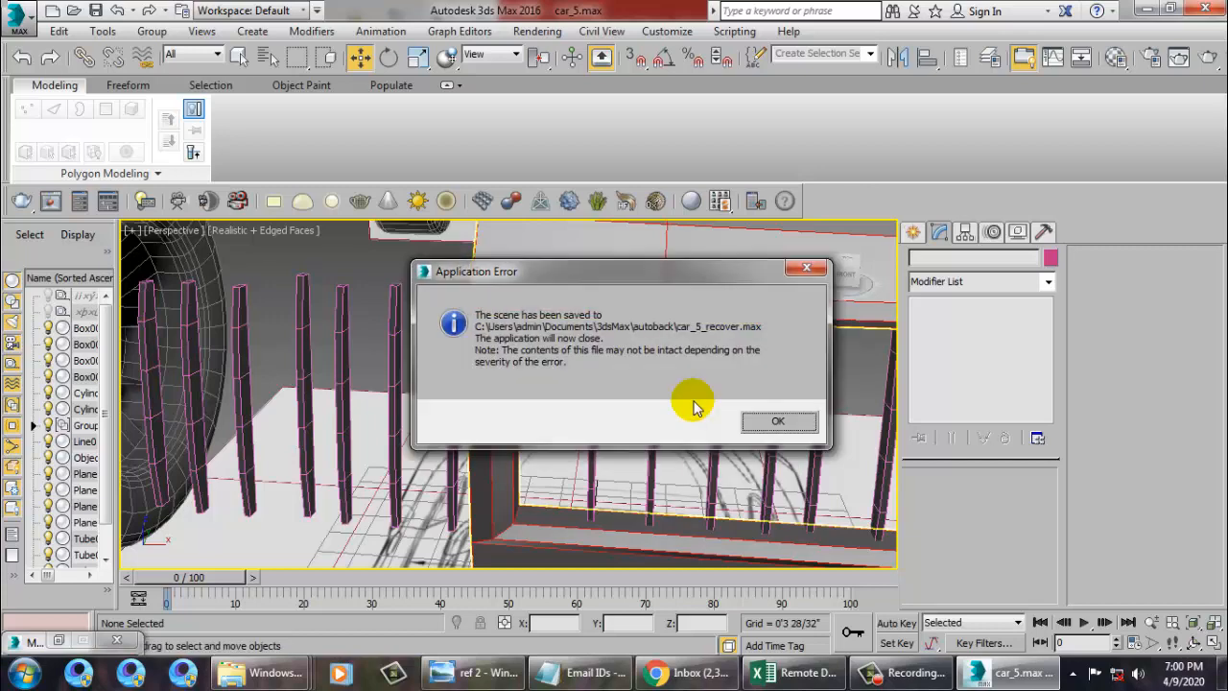
{"action": "left_click", "coordinate": [786, 416]}
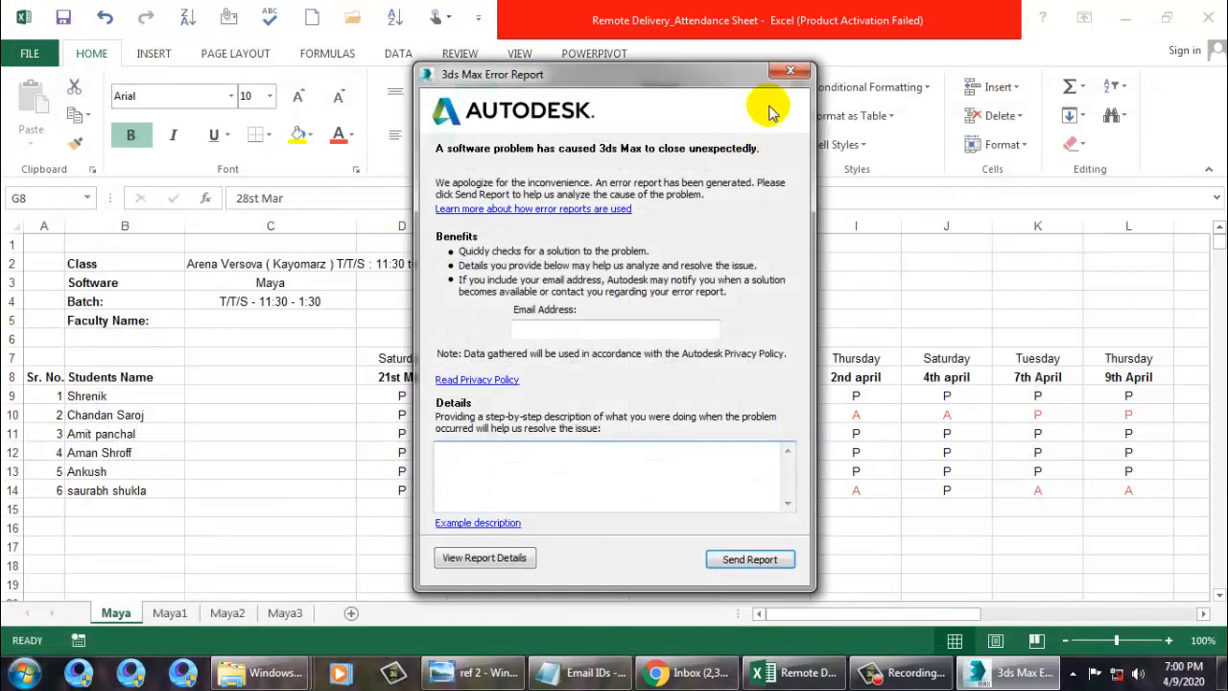
{"action": "left_click", "coordinate": [790, 71]}
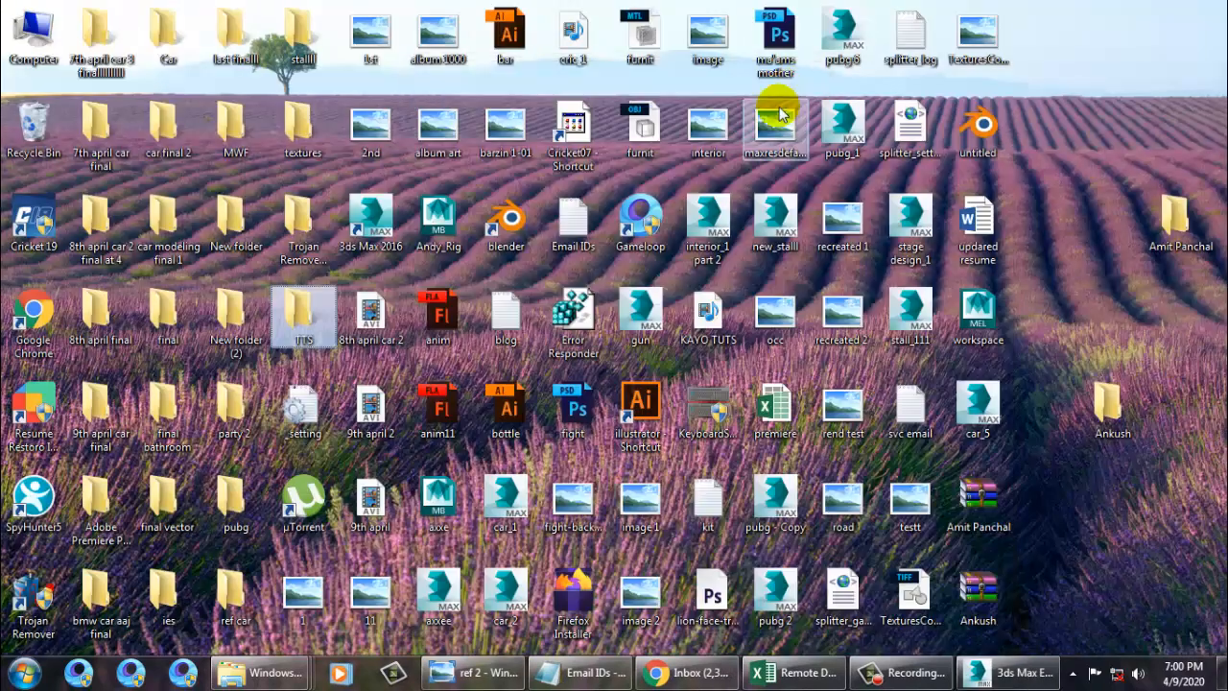
- Restart 3ds Max, open the recent file car_5_recover and check the whole car in the perspective view
{"action": "left_click", "coordinate": [24, 673]}
{"action": "left_click", "coordinate": [77, 151]}
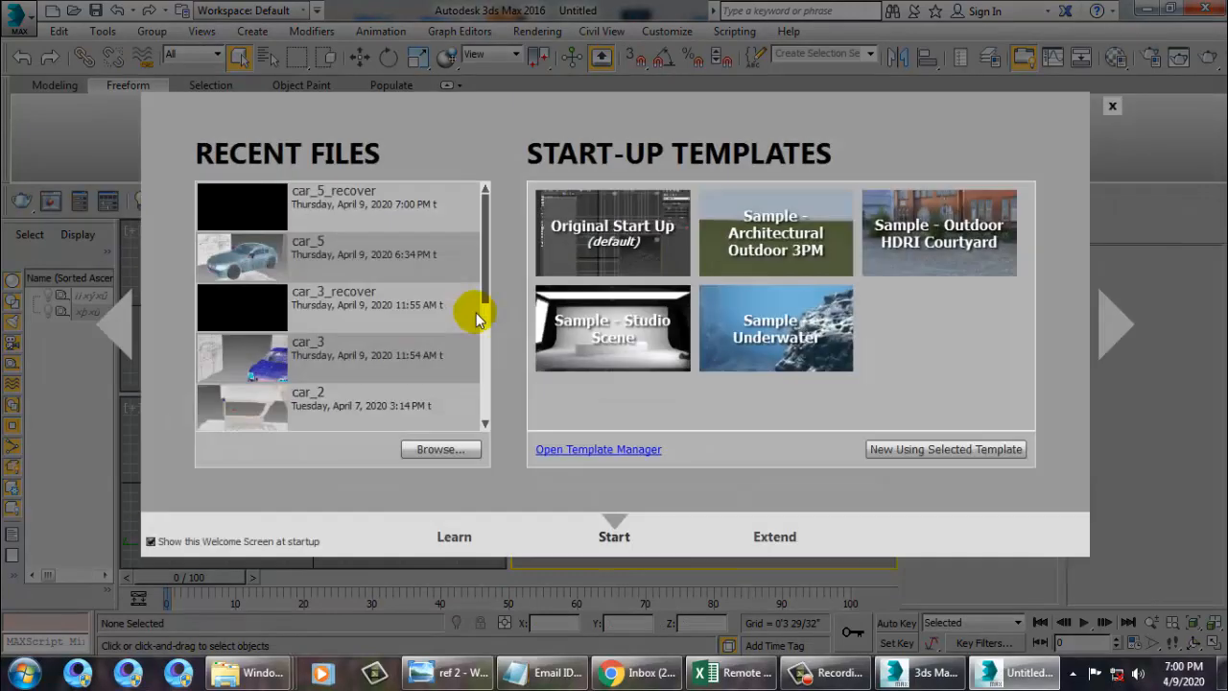
{"action": "left_click", "coordinate": [330, 198]}
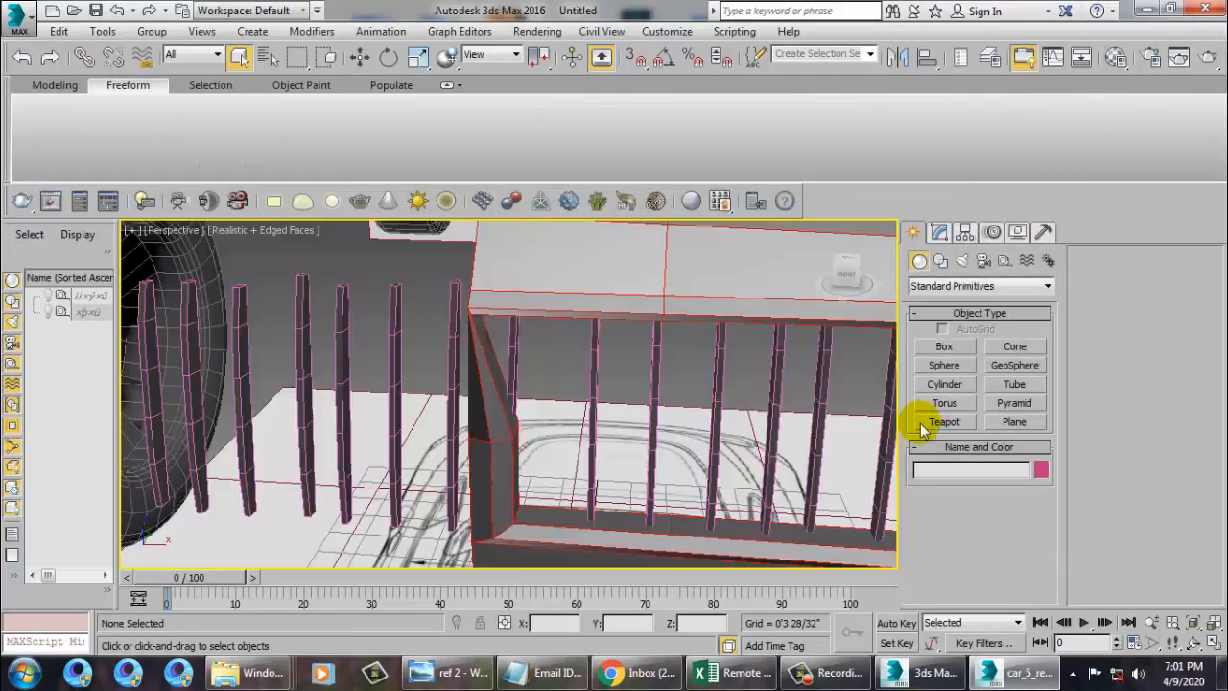
{"action": "middle_click_drag", "start_coordinate": [393, 494], "coordinate": [680, 431], "text": "alt"}
{"action": "scroll", "coordinate": [680, 431], "scroll_direction": "down", "scroll_amount": 10}
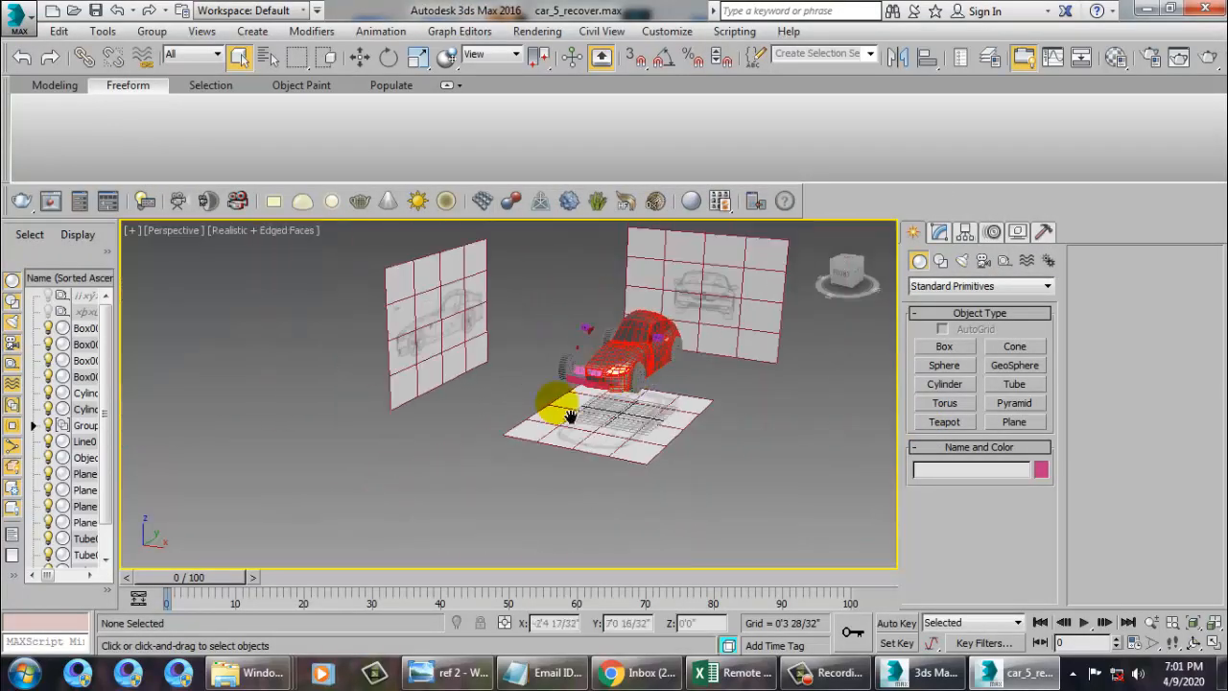
{"action": "scroll", "coordinate": [457, 444], "scroll_direction": "up", "scroll_amount": 5}
{"action": "middle_click_drag", "start_coordinate": [567, 417], "coordinate": [443, 439]}
{"action": "middle_click_drag", "start_coordinate": [443, 438], "coordinate": [455, 433]}
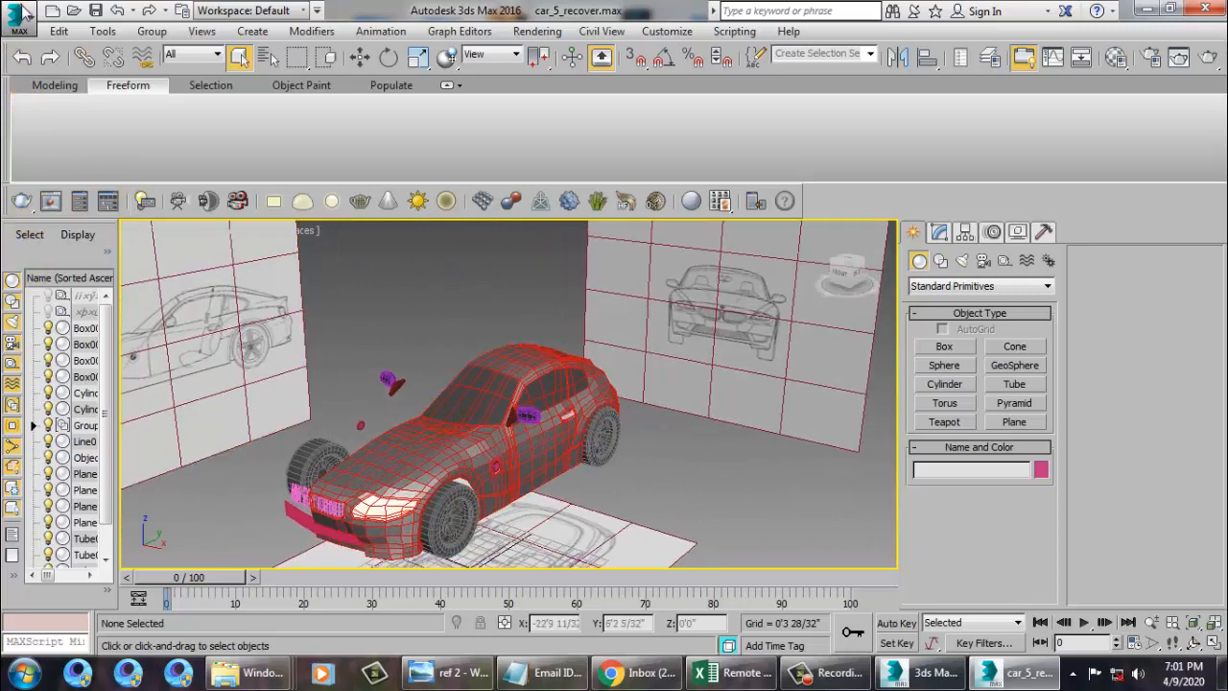
- Open car_5.max and inspect the front and side of the car for comparison with the recovered scene
{"action": "left_click", "coordinate": [21, 13]}
{"action": "left_click", "coordinate": [994, 467]}
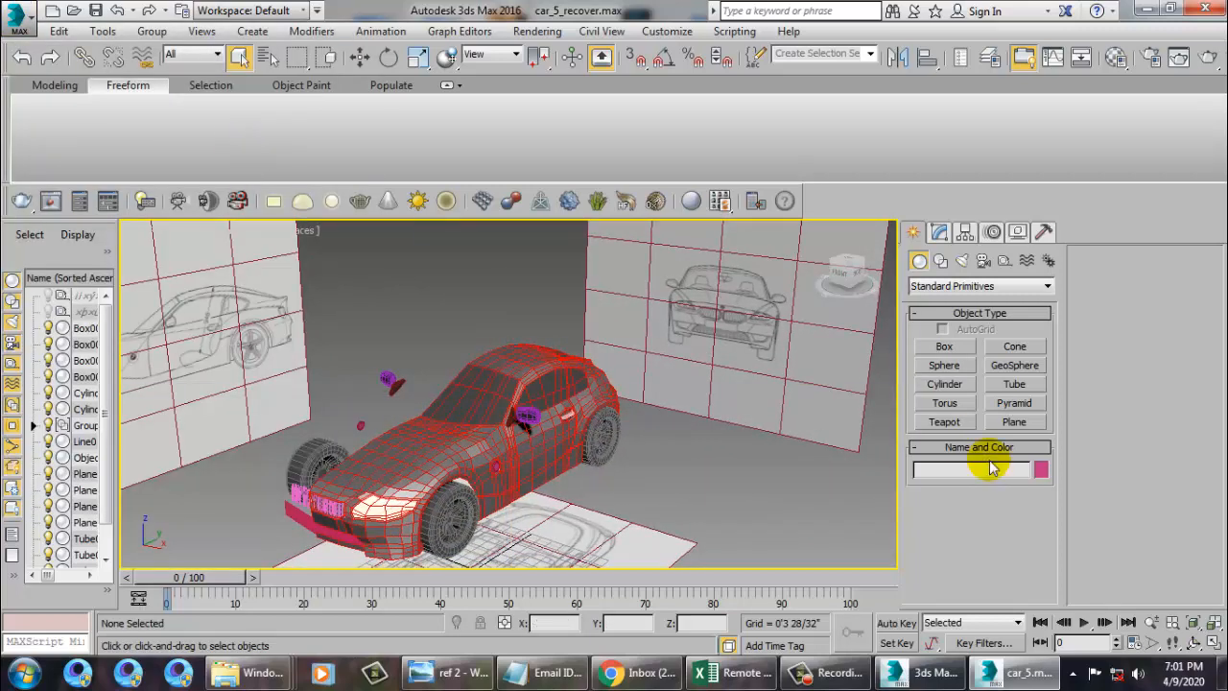
{"action": "middle_click_drag", "start_coordinate": [465, 465], "coordinate": [505, 428], "text": "alt"}
{"action": "scroll", "coordinate": [505, 428], "scroll_direction": "up", "scroll_amount": 3}
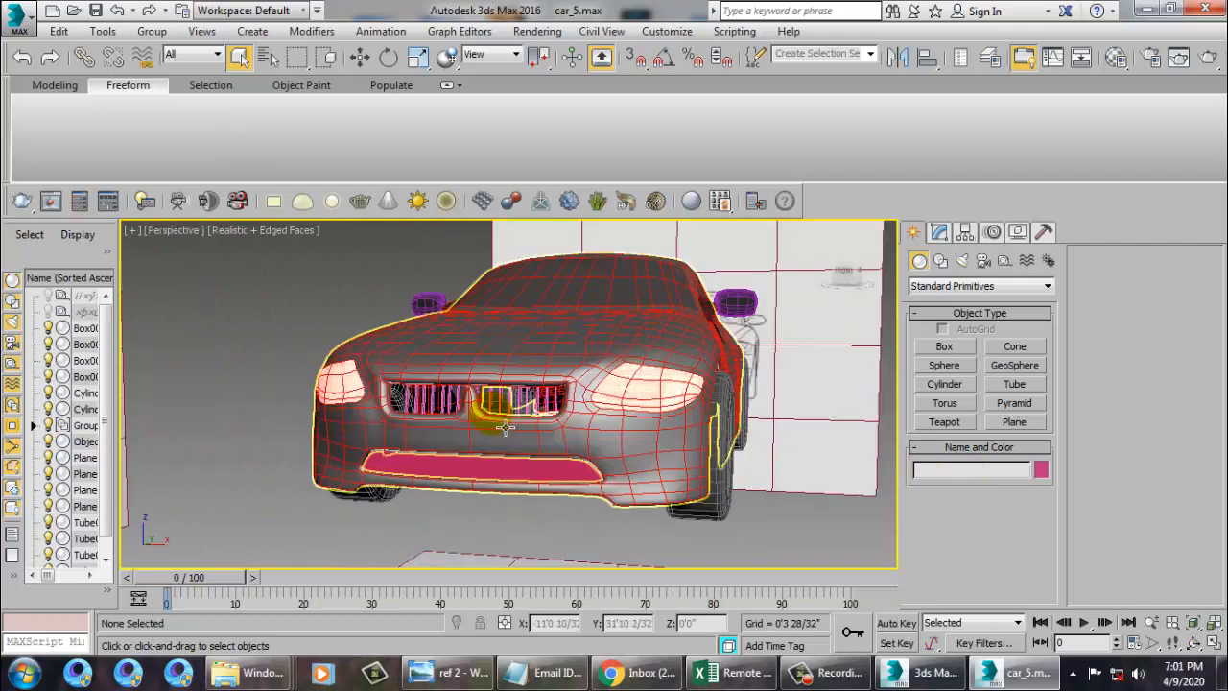
{"action": "scroll", "coordinate": [494, 428], "scroll_direction": "up", "scroll_amount": 5}
{"action": "scroll", "coordinate": [489, 428], "scroll_direction": "down", "scroll_amount": 8}
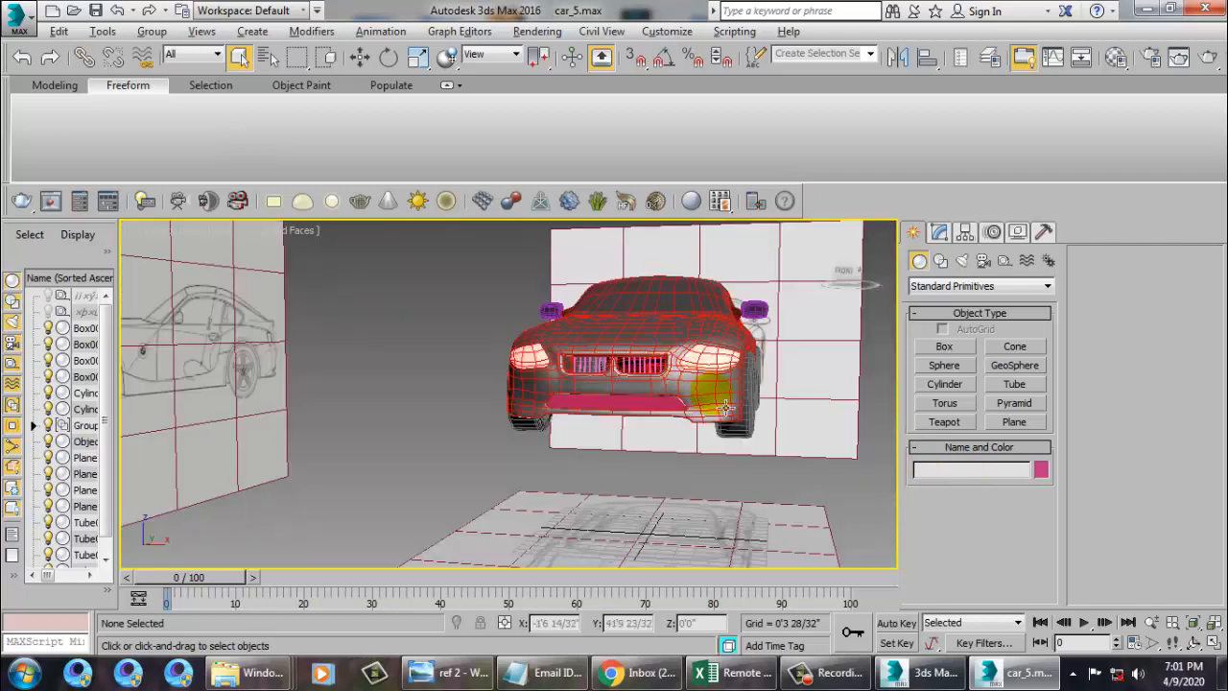
{"action": "middle_click_drag", "start_coordinate": [713, 384], "coordinate": [633, 427], "text": "alt"}
{"action": "scroll", "coordinate": [633, 427], "scroll_direction": "up", "scroll_amount": 3}
- Reopen car_5_recover.max and select only the car body for modification near the grille's centre
{"action": "left_click", "coordinate": [19, 19]}
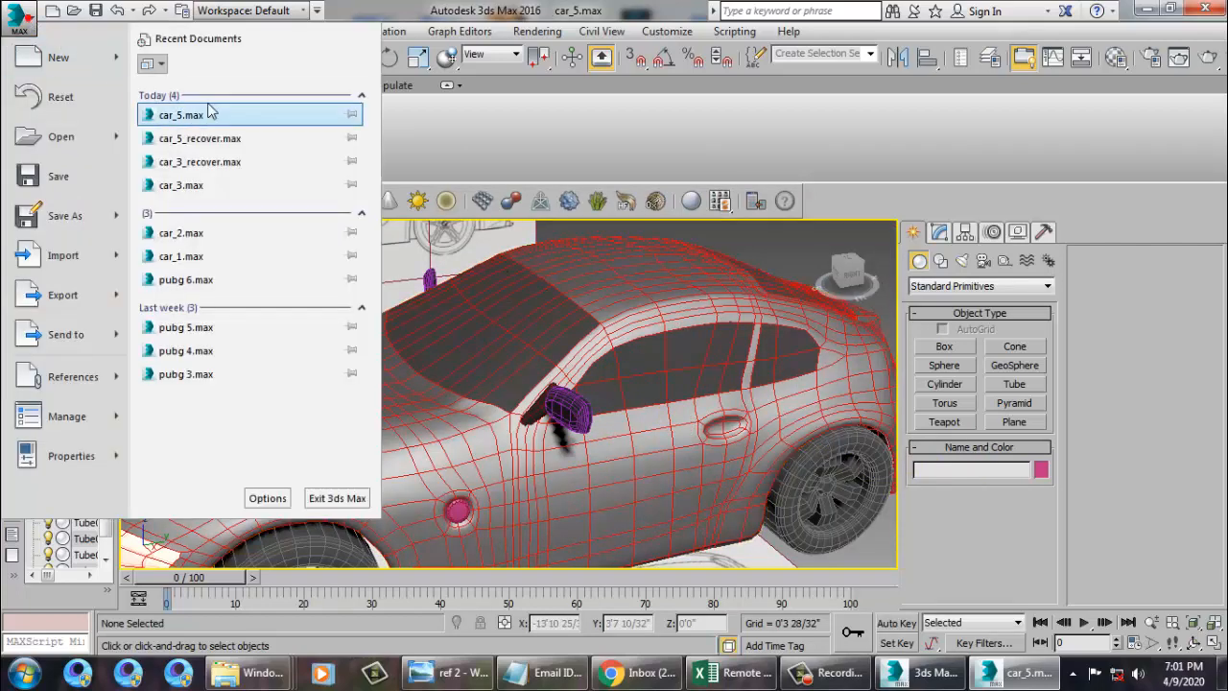
{"action": "left_click", "coordinate": [225, 132]}
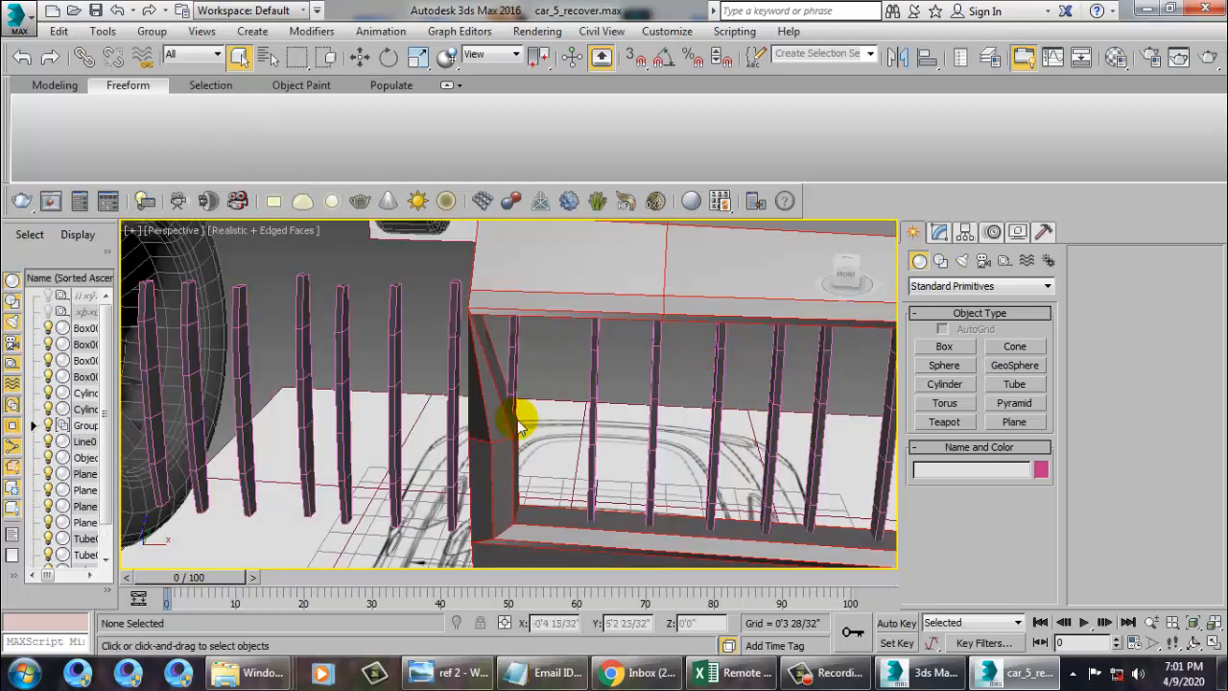
{"action": "left_click", "coordinate": [503, 425]}
{"action": "left_click", "coordinate": [544, 418], "text": "ctrl"}
{"action": "middle_click_drag", "start_coordinate": [572, 385], "coordinate": [585, 361], "text": "alt"}
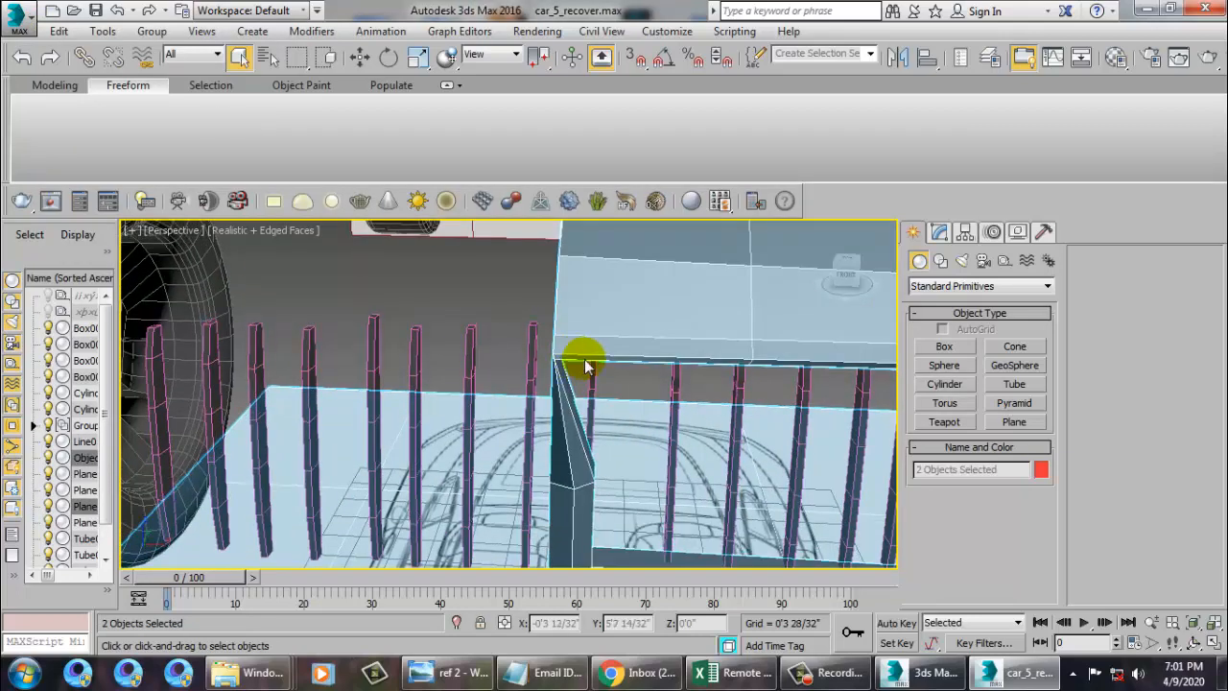
{"action": "left_click", "coordinate": [939, 231]}
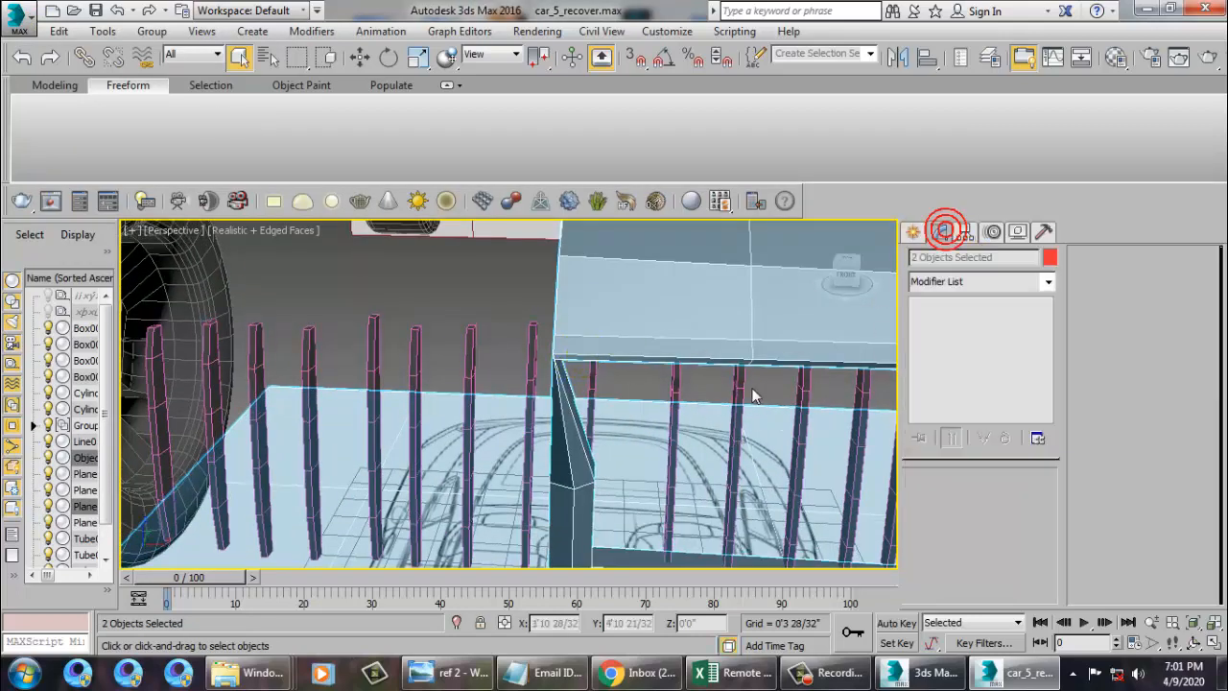
{"action": "middle_click_drag", "start_coordinate": [681, 375], "coordinate": [608, 389], "text": "alt"}
{"action": "left_click", "coordinate": [528, 383]}
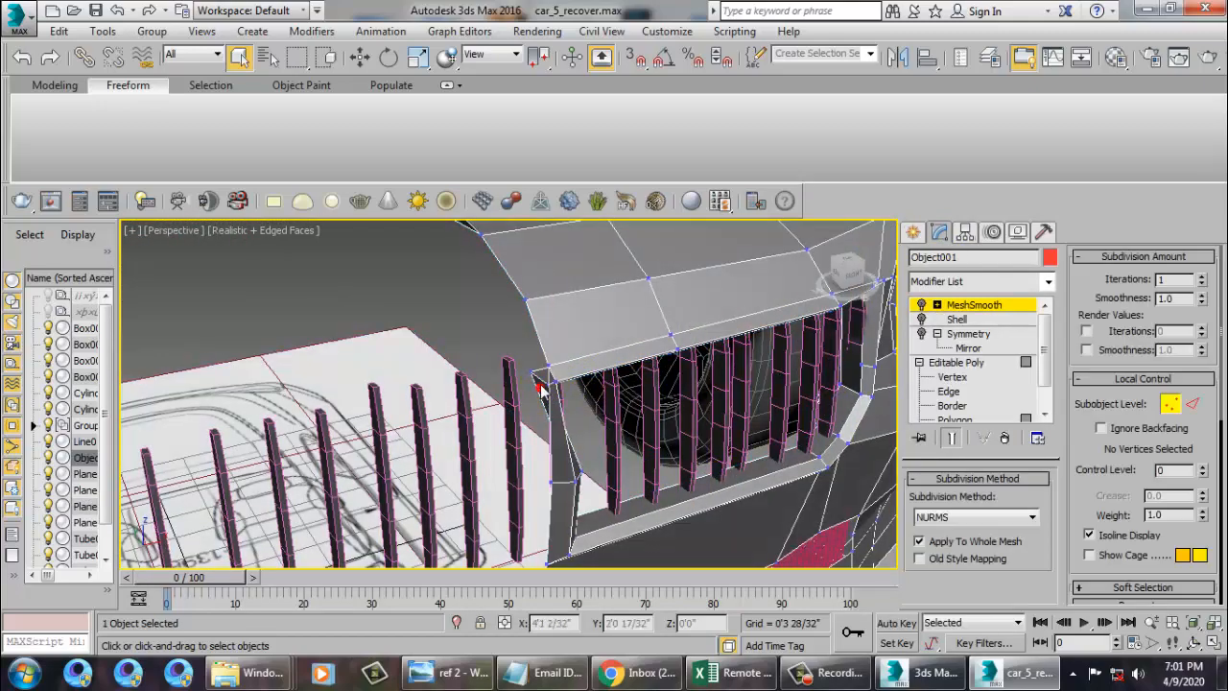
- Remove the MeshSmooth, Shell and Symmetry modifiers from the car body, leaving only the Editable Poly
{"action": "key", "text": "1"}
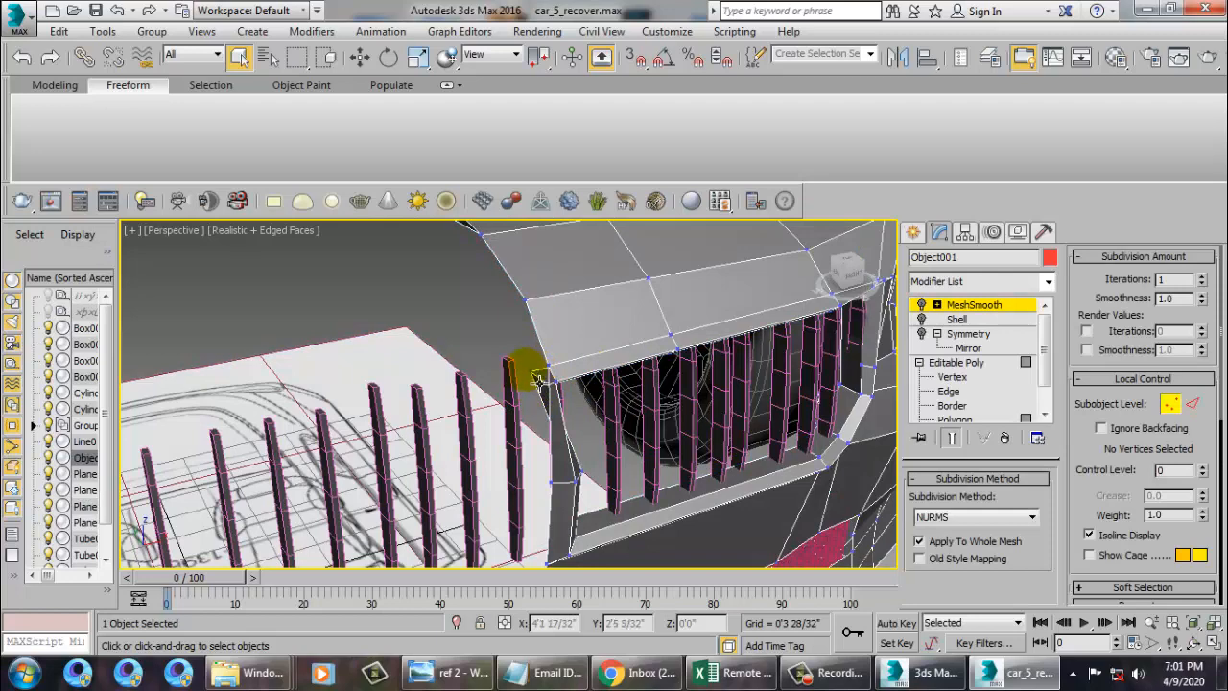
{"action": "key", "text": "w"}
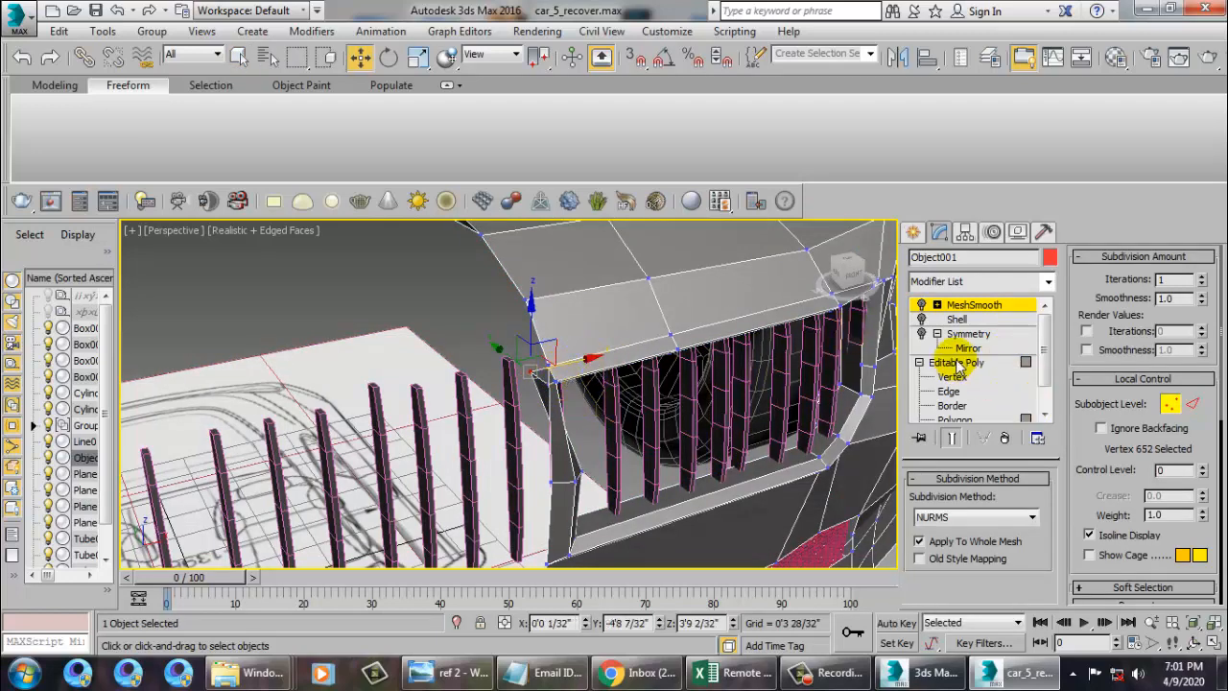
{"action": "left_click", "coordinate": [1001, 437]}
{"action": "left_click", "coordinate": [1005, 439]}
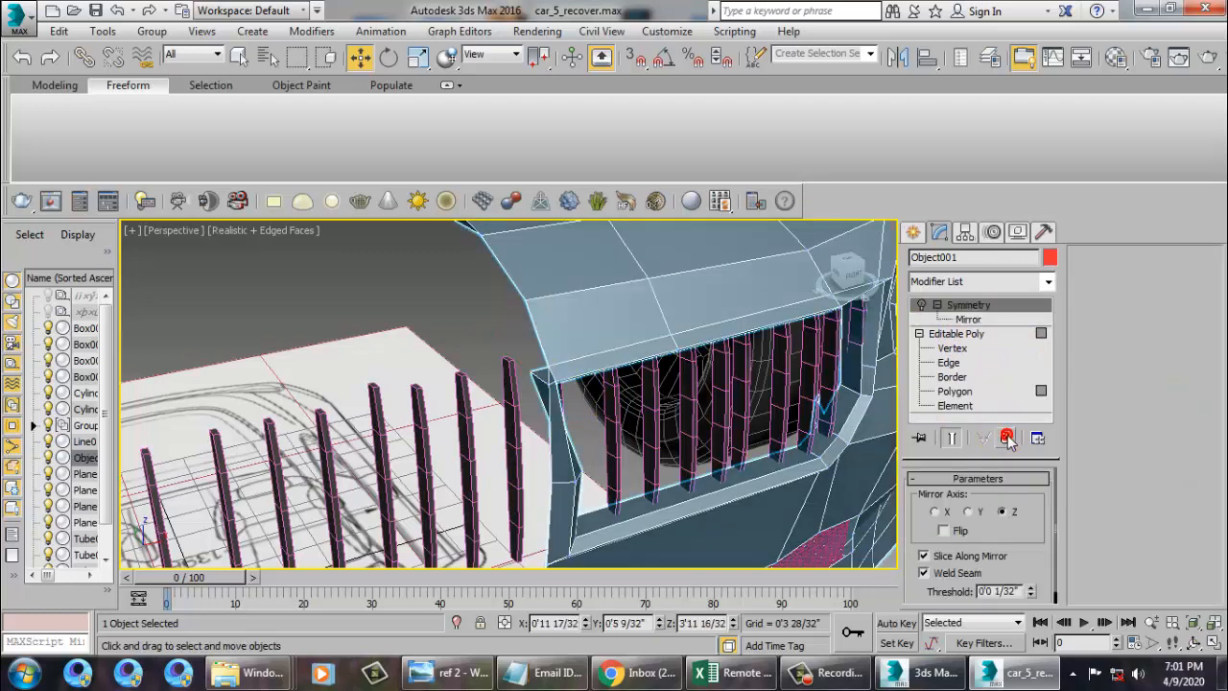
{"action": "left_click", "coordinate": [1007, 440]}
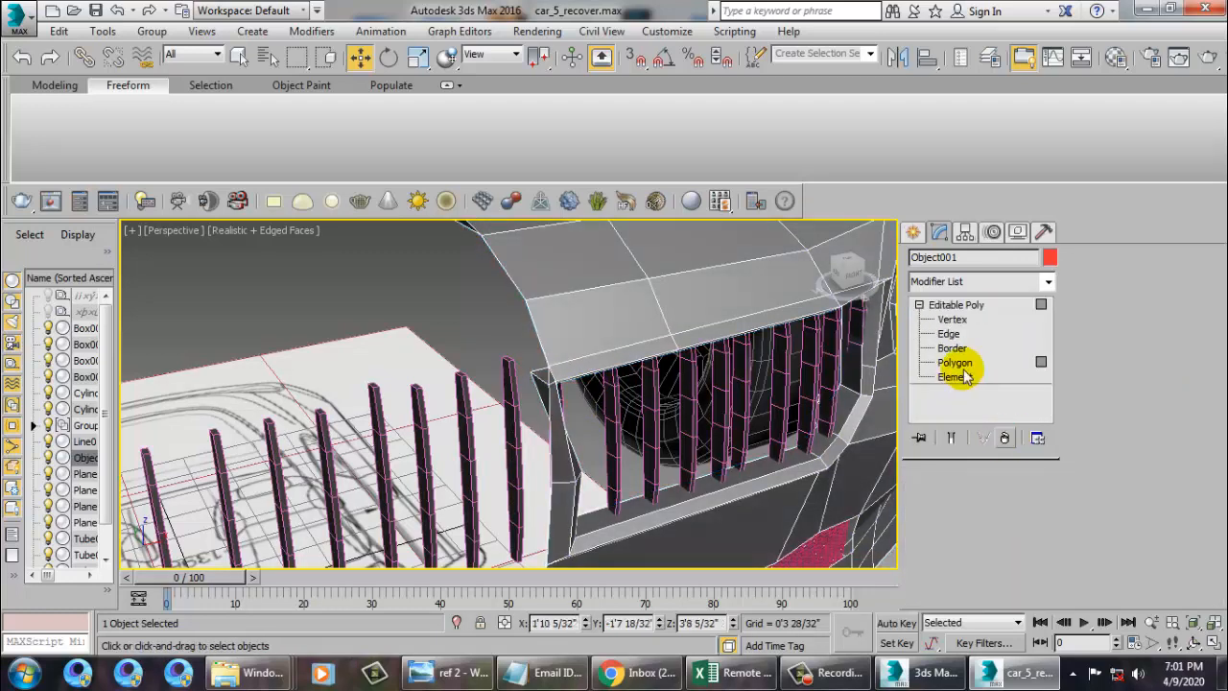
- Move the inner vertex at the grille's upper centre corner along X to about 0'0 17/32"
{"action": "left_click", "coordinate": [955, 319]}
{"action": "left_click", "coordinate": [539, 374]}
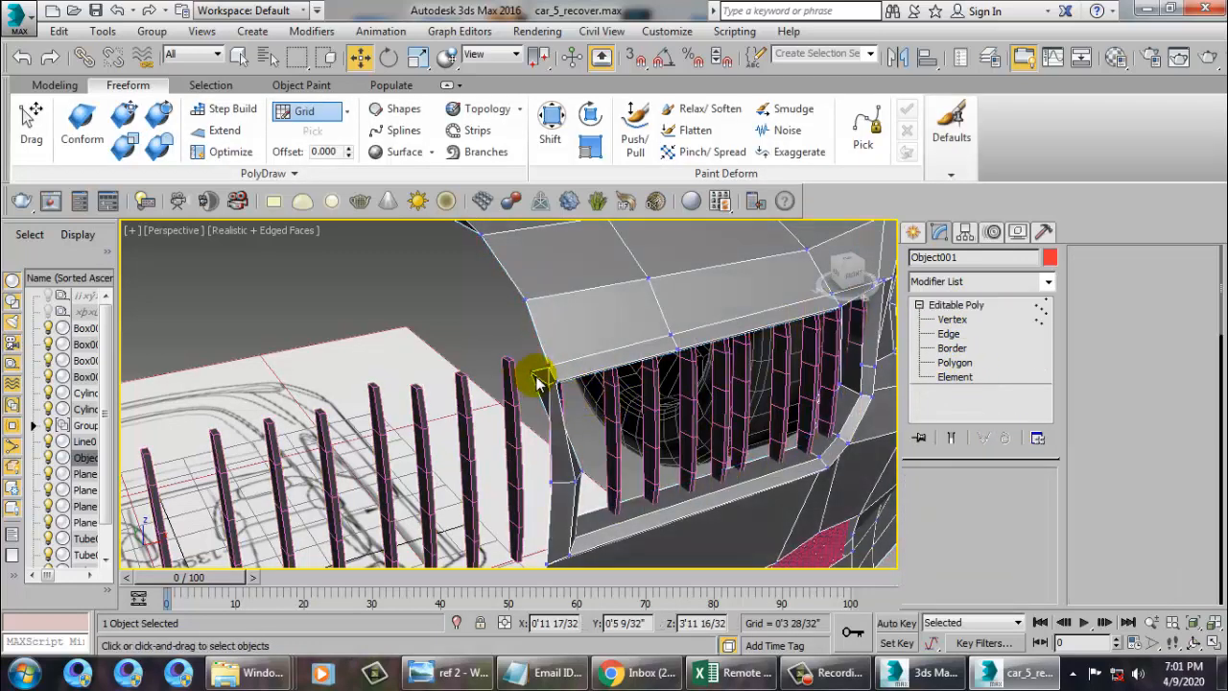
{"action": "left_click_drag", "start_coordinate": [596, 374], "coordinate": [633, 362]}
{"action": "middle_click_drag", "start_coordinate": [634, 363], "coordinate": [511, 420], "text": "alt"}
{"action": "key", "text": "z"}
{"action": "scroll", "coordinate": [550, 388], "scroll_direction": "down", "scroll_amount": 3}
{"action": "scroll", "coordinate": [550, 395], "scroll_direction": "down", "scroll_amount": 4}
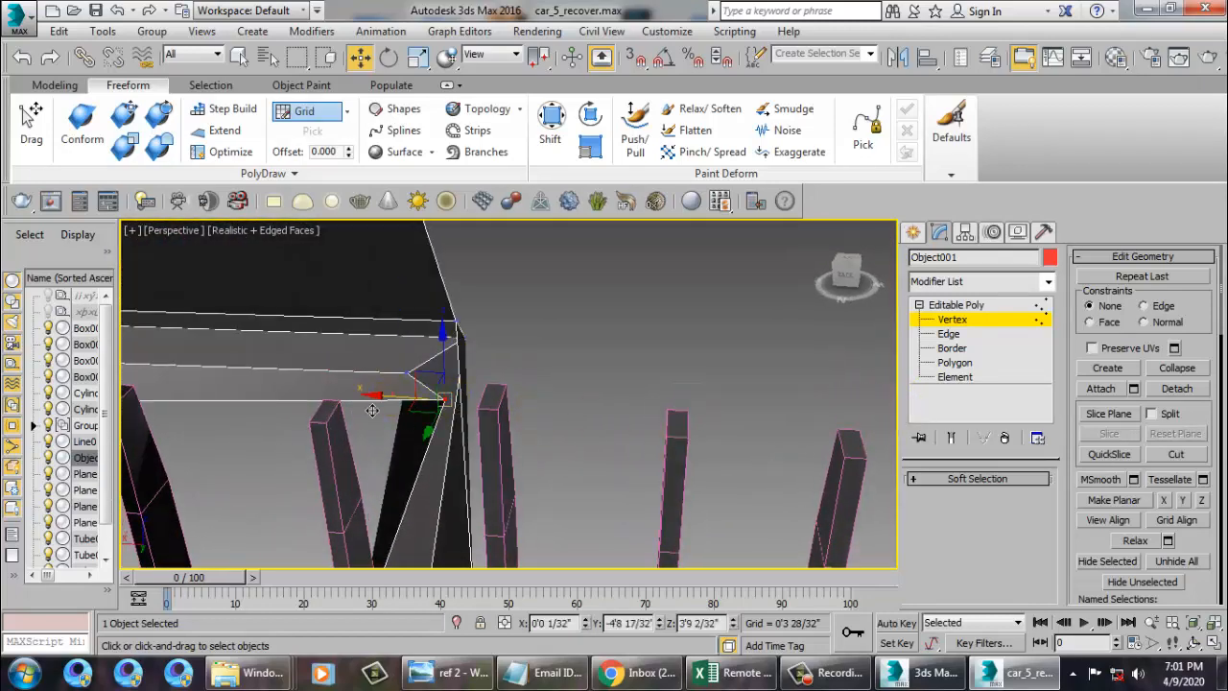
{"action": "middle_click_drag", "start_coordinate": [372, 411], "coordinate": [310, 400], "text": "alt"}
{"action": "scroll", "coordinate": [425, 307], "scroll_direction": "down", "scroll_amount": 5}
{"action": "middle_click_drag", "start_coordinate": [425, 307], "coordinate": [233, 445], "text": "alt"}
{"action": "scroll", "coordinate": [411, 398], "scroll_direction": "up", "scroll_amount": 4}
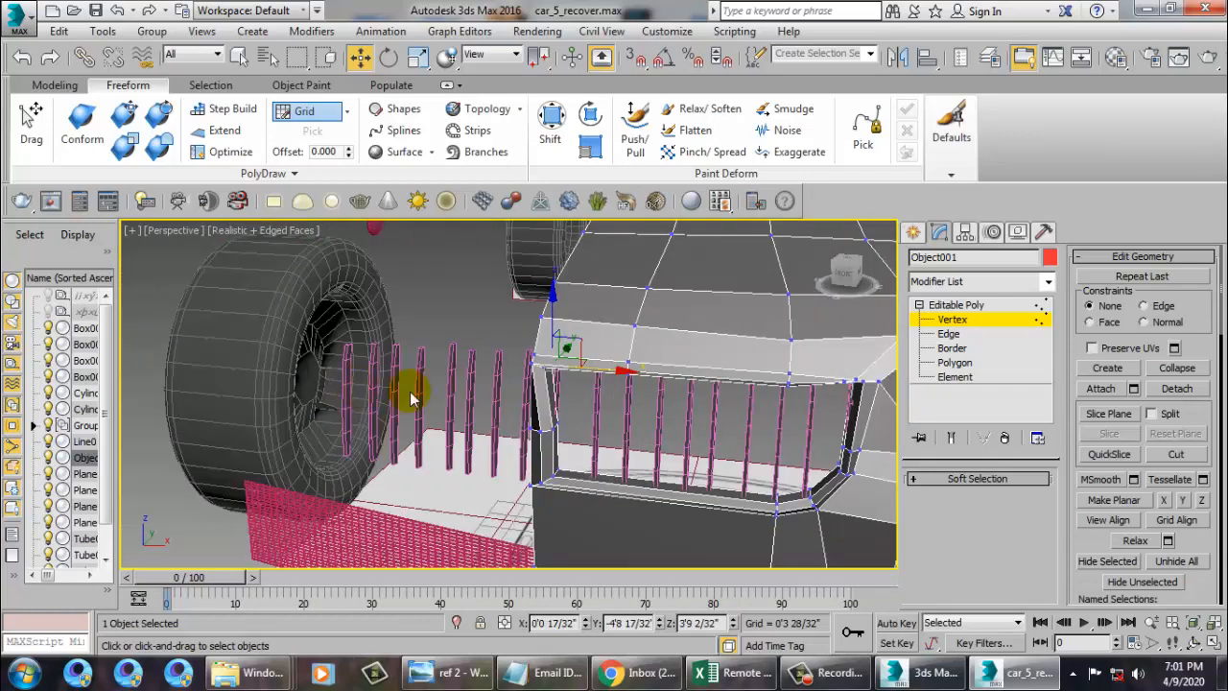
{"action": "middle_click_drag", "start_coordinate": [410, 398], "coordinate": [326, 288], "text": "alt"}
{"action": "scroll", "coordinate": [342, 412], "scroll_direction": "up", "scroll_amount": 3}
{"action": "middle_click_drag", "start_coordinate": [343, 412], "coordinate": [336, 432], "text": "alt"}
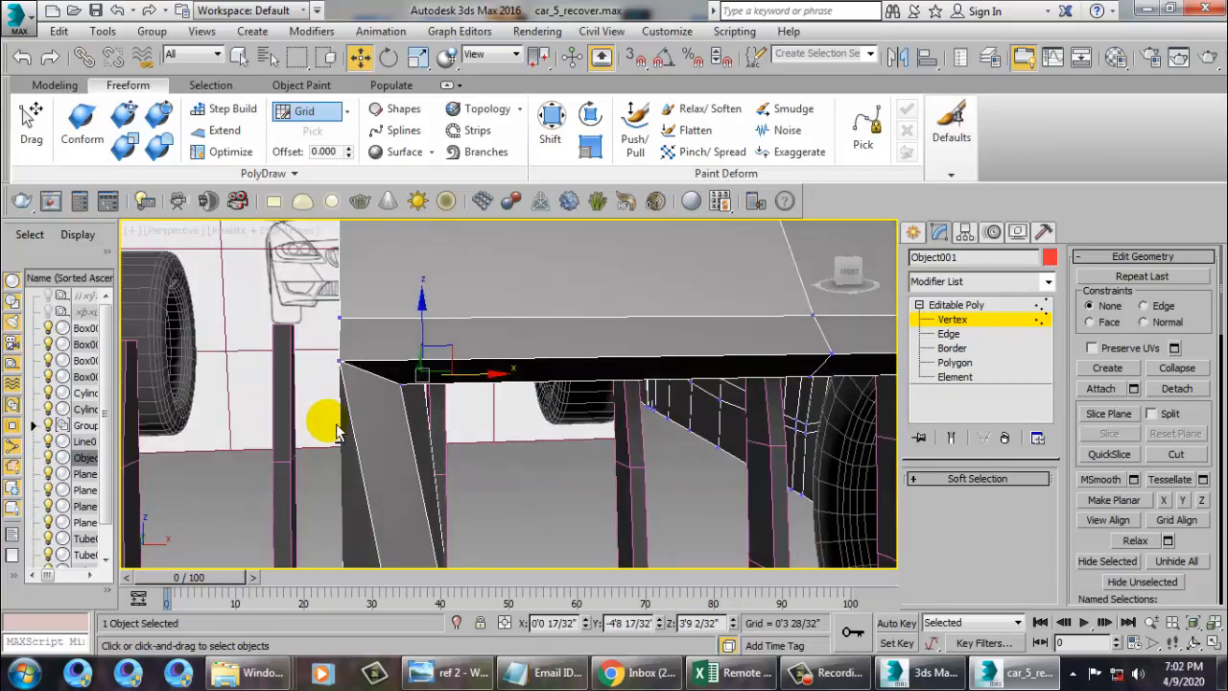
- Move the front corner vertex at the grille's upper centre to about X 0'0 8/32" and Y -4'9 2/32"
{"action": "left_click_drag", "start_coordinate": [403, 375], "coordinate": [438, 374]}
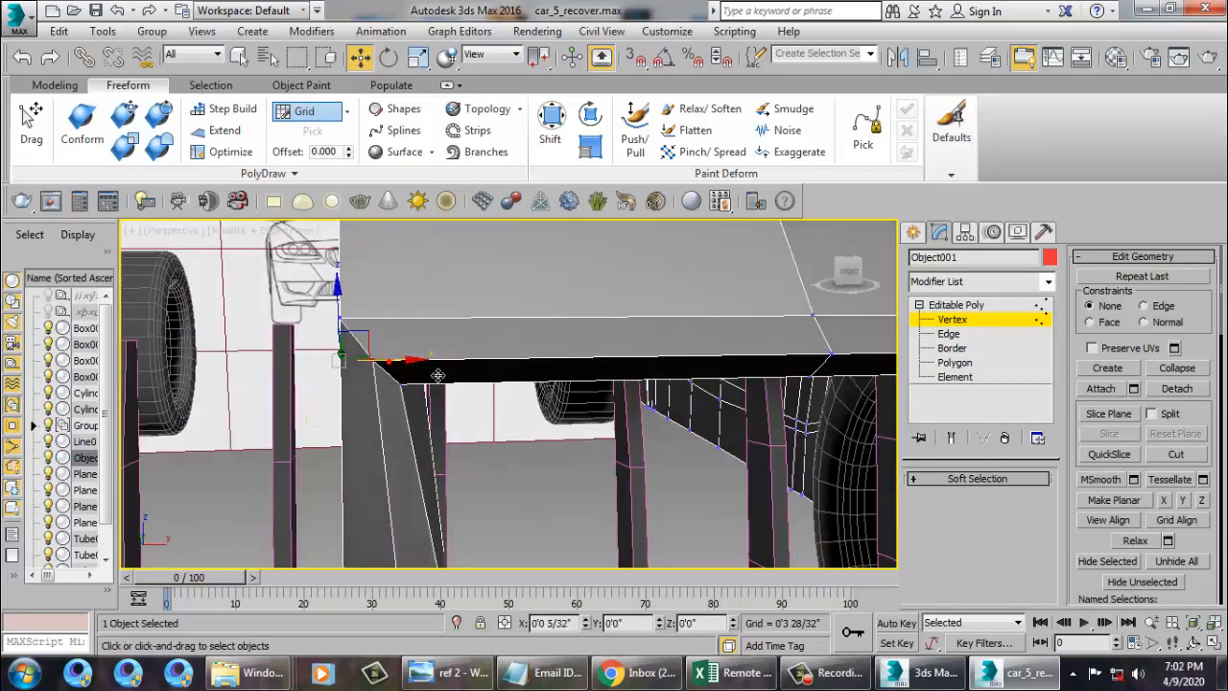
{"action": "middle_click_drag", "start_coordinate": [446, 374], "coordinate": [427, 405], "text": "alt"}
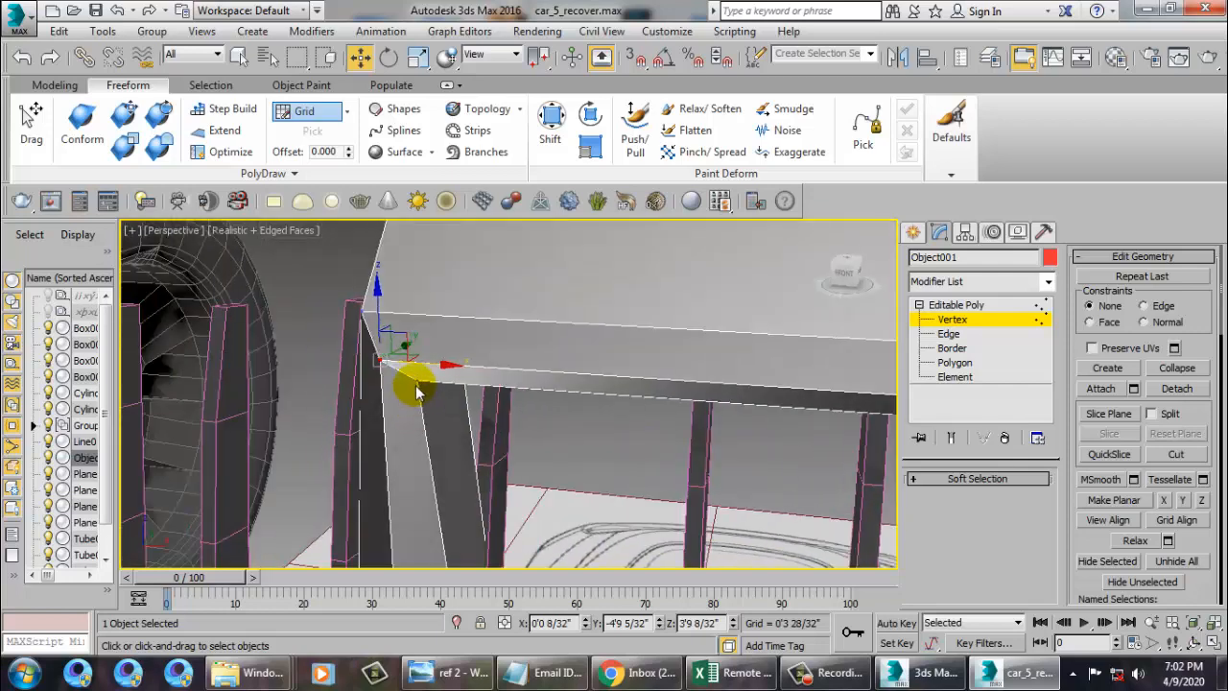
{"action": "left_click_drag", "start_coordinate": [488, 395], "coordinate": [494, 384]}
{"action": "middle_click_drag", "start_coordinate": [493, 384], "coordinate": [455, 376], "text": "alt"}
{"action": "scroll", "coordinate": [455, 375], "scroll_direction": "down", "scroll_amount": 5}
{"action": "middle_click_drag", "start_coordinate": [522, 406], "coordinate": [507, 466], "text": "alt"}
{"action": "scroll", "coordinate": [433, 356], "scroll_direction": "up", "scroll_amount": 6}
{"action": "middle_click_drag", "start_coordinate": [508, 406], "coordinate": [748, 326], "text": "alt"}
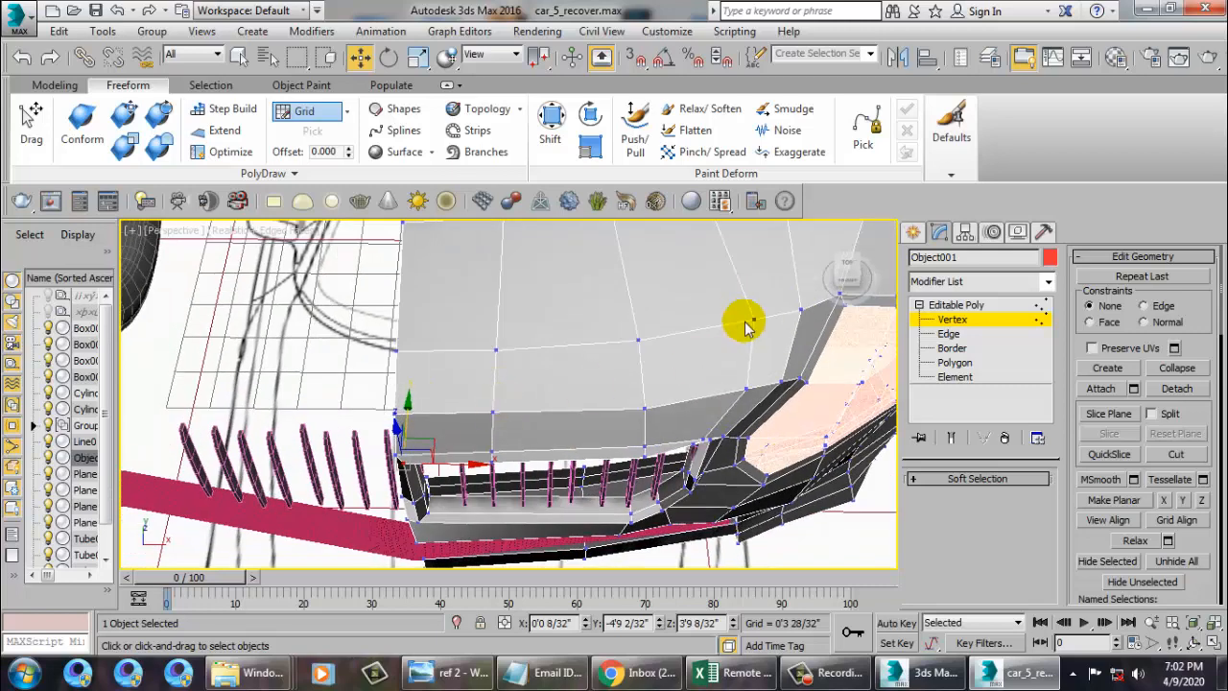
- Apply a Symmetry modifier to the half car body with Z as the mirror axis
{"action": "left_click", "coordinate": [975, 316]}
{"action": "left_click", "coordinate": [1048, 281]}
{"action": "left_click_drag", "start_coordinate": [1049, 447], "coordinate": [1056, 458]}
{"action": "key", "text": "Return"}
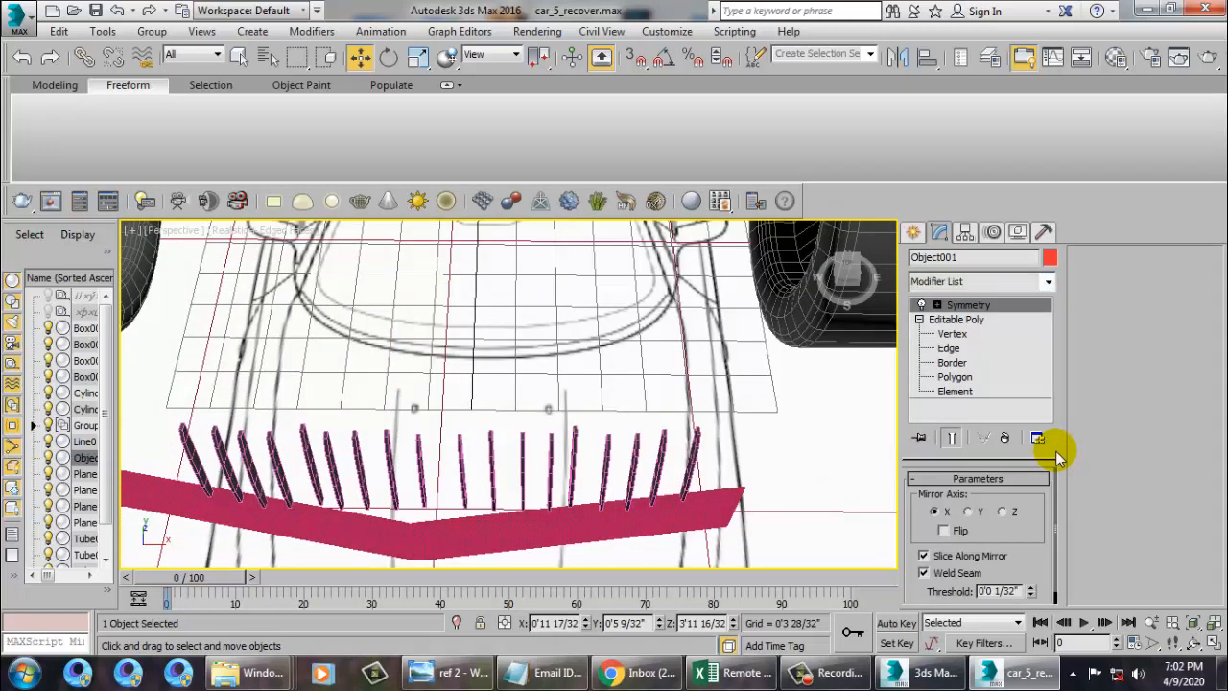
{"action": "left_click", "coordinate": [1005, 512]}
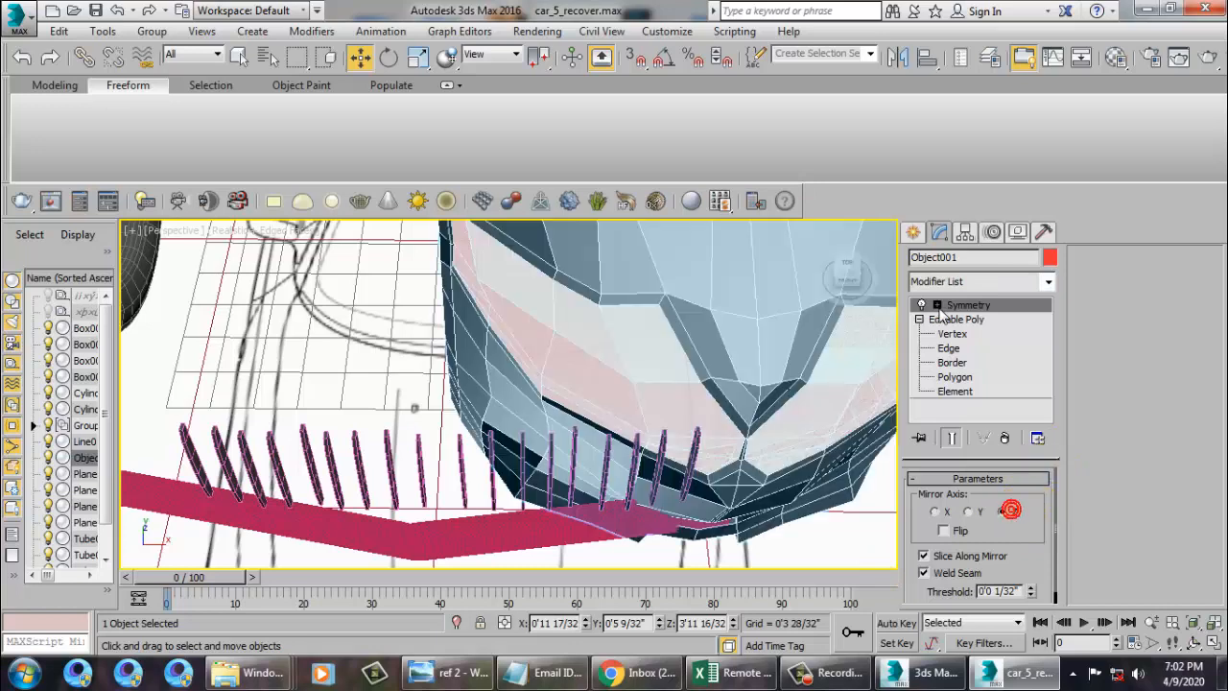
- Move the Symmetry mirror plane along X to about 0'0 17/32" so both body halves meet at the car's centre
{"action": "left_click", "coordinate": [938, 305]}
{"action": "left_click", "coordinate": [967, 319]}
{"action": "scroll", "coordinate": [658, 324], "scroll_direction": "down", "scroll_amount": 5}
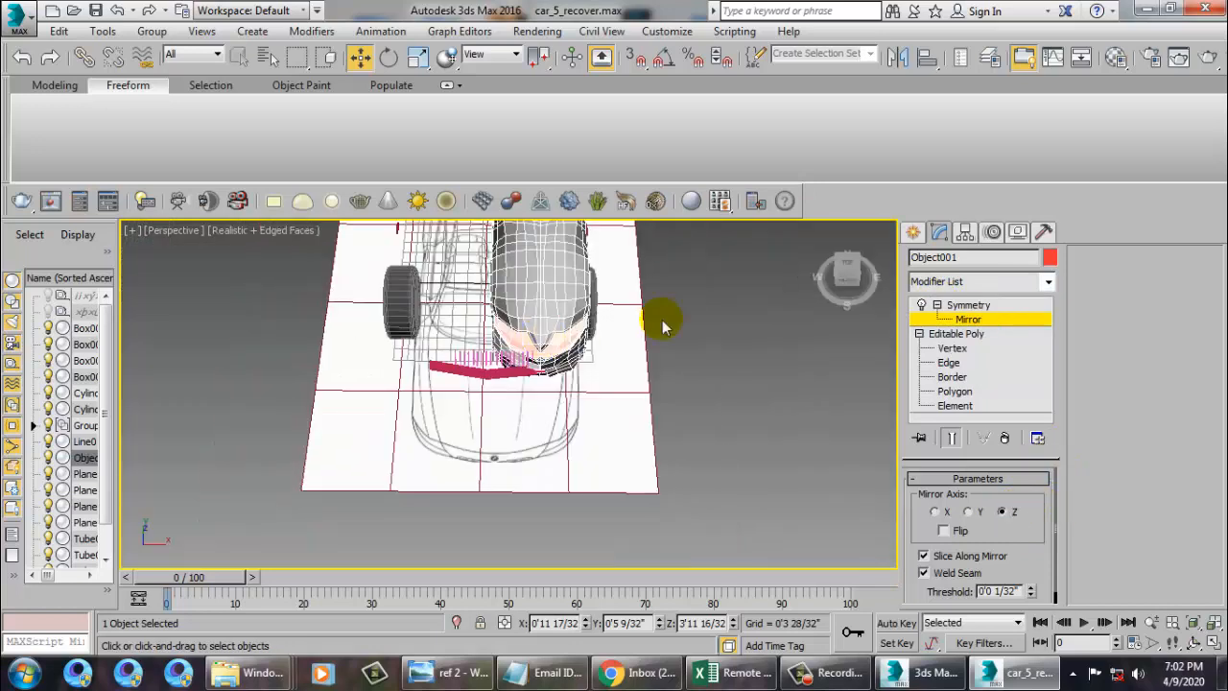
{"action": "scroll", "coordinate": [556, 329], "scroll_direction": "down", "scroll_amount": 4}
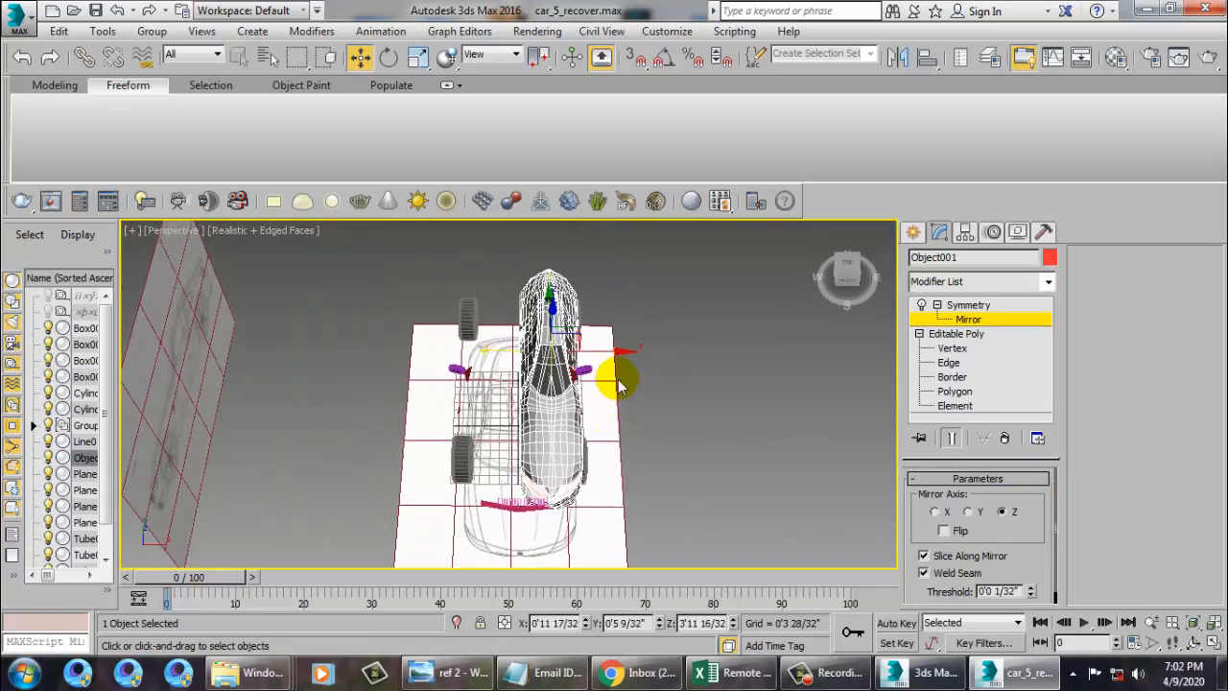
{"action": "left_click_drag", "start_coordinate": [633, 366], "coordinate": [597, 365]}
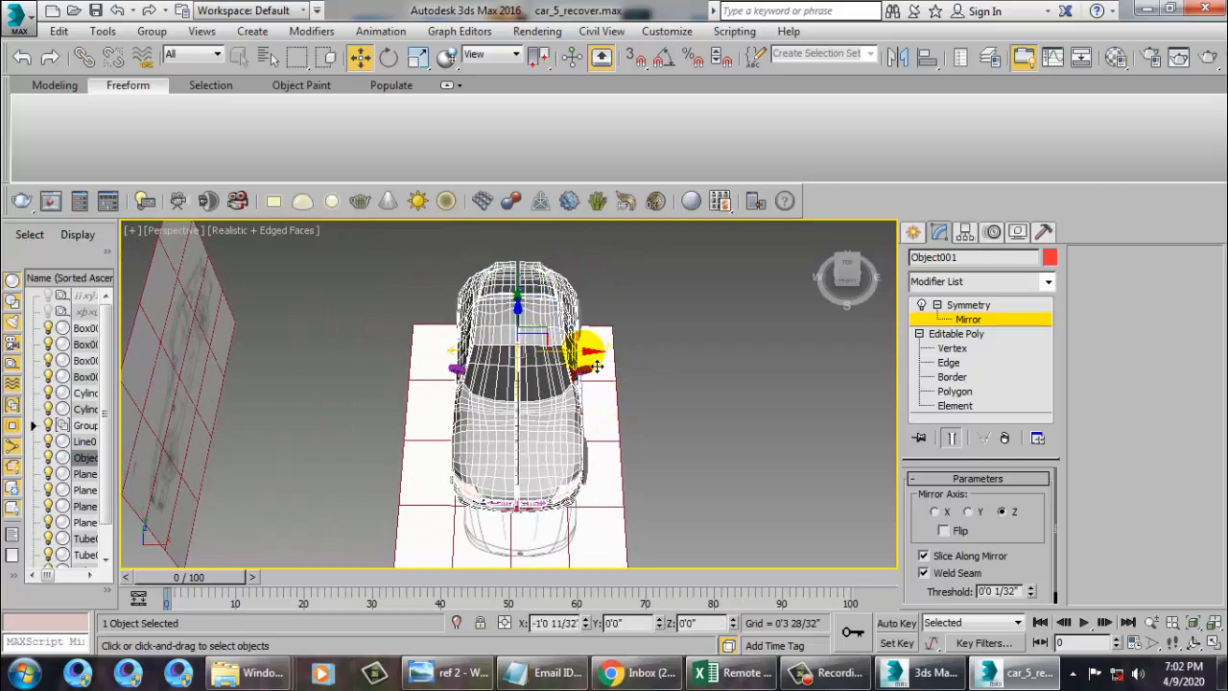
{"action": "scroll", "coordinate": [582, 416], "scroll_direction": "up", "scroll_amount": 5}
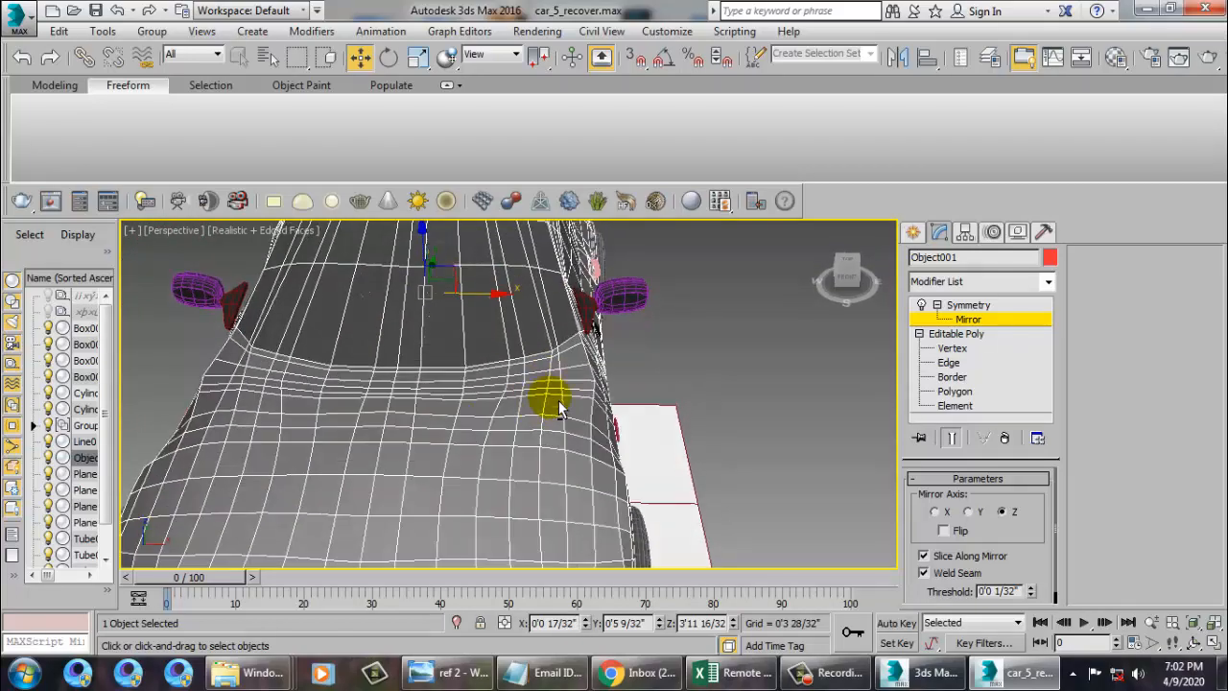
{"action": "middle_click_drag", "start_coordinate": [559, 408], "coordinate": [580, 384], "text": "alt"}
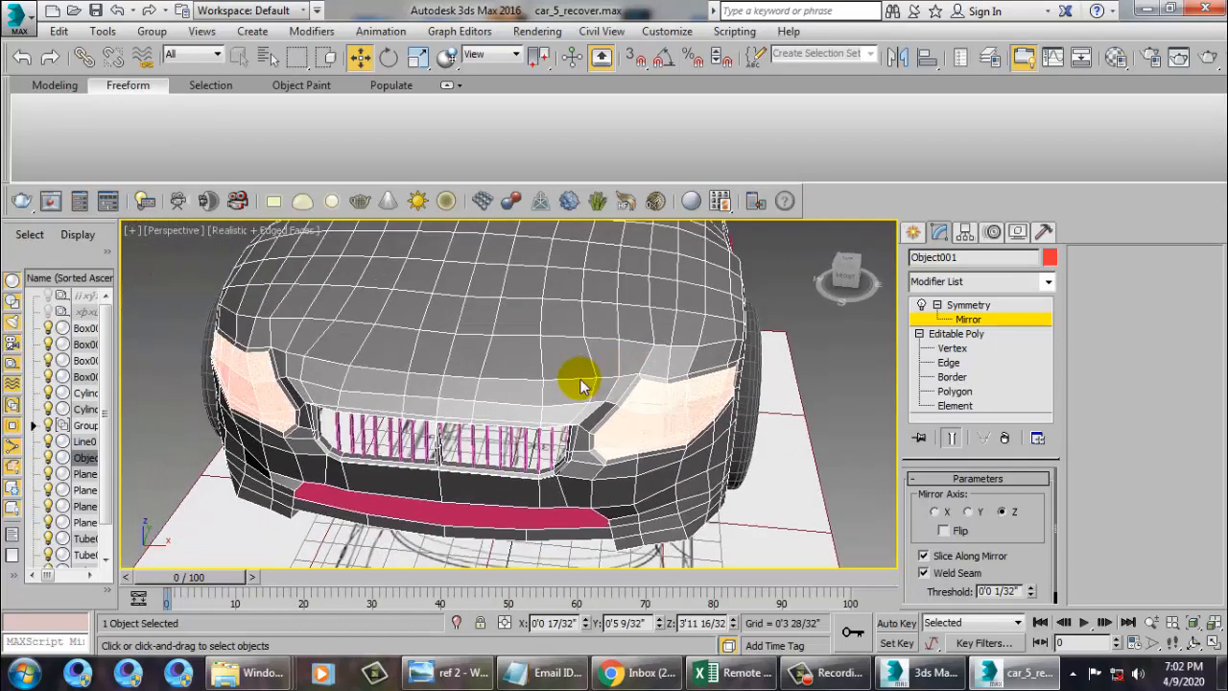
{"action": "scroll", "coordinate": [568, 374], "scroll_direction": "up", "scroll_amount": 8}
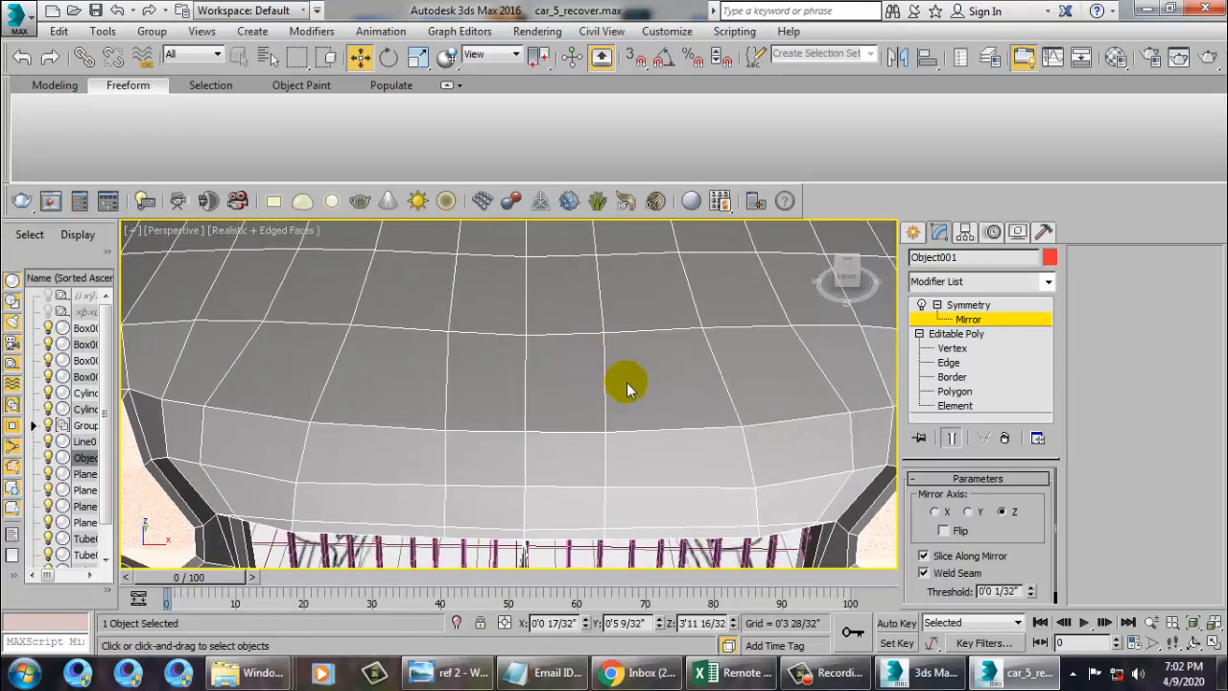
- Start Swift Loop on the body's Editable Poly and check the hood's front centre against the top-view blueprint
{"action": "left_click", "coordinate": [967, 335]}
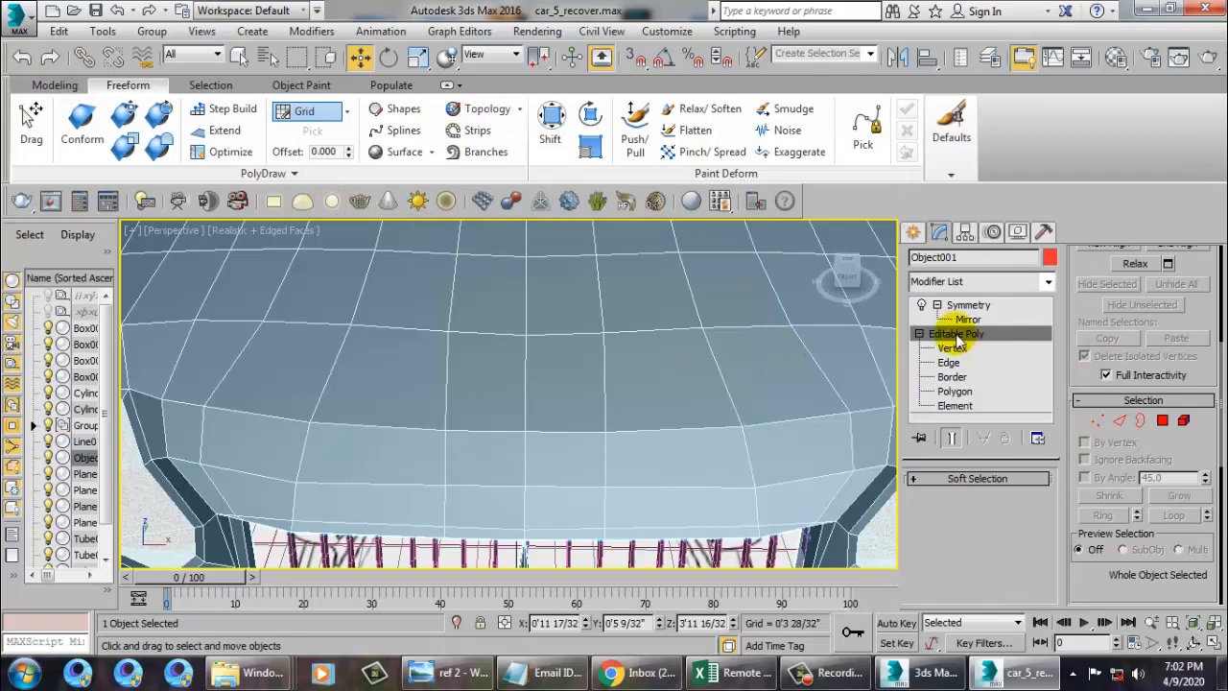
{"action": "left_click", "coordinate": [58, 84]}
{"action": "left_click", "coordinate": [669, 108]}
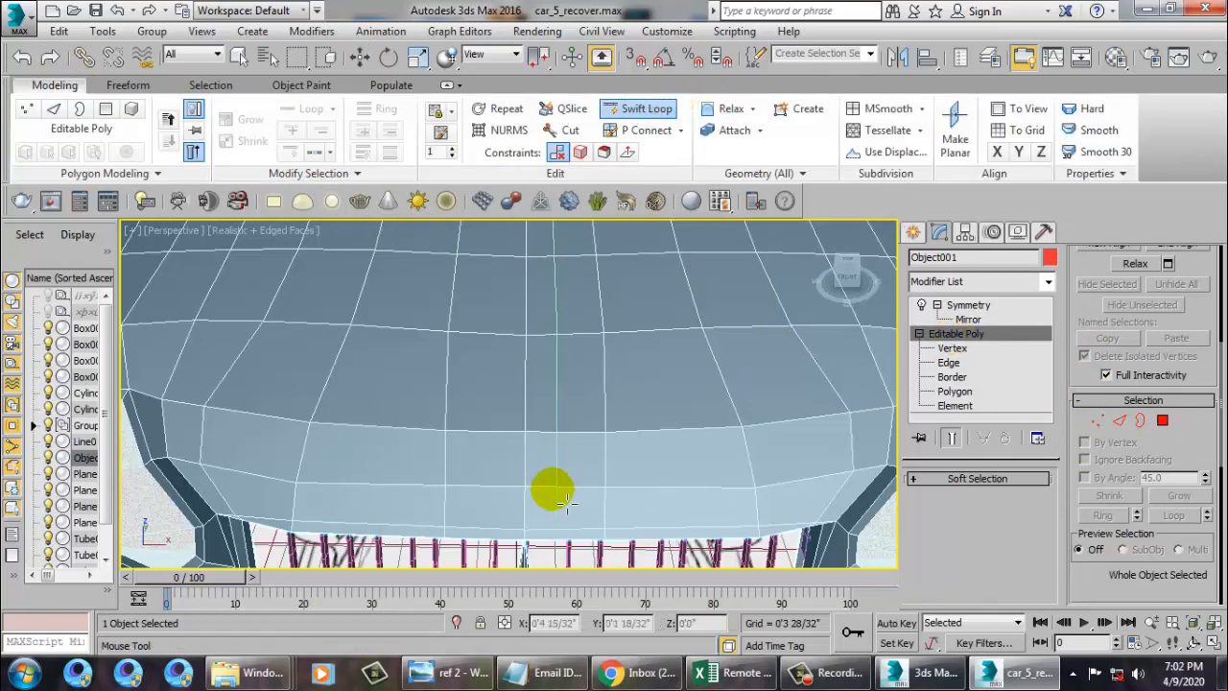
{"action": "key", "text": "alt+w"}
{"action": "middle_click", "coordinate": [370, 360]}
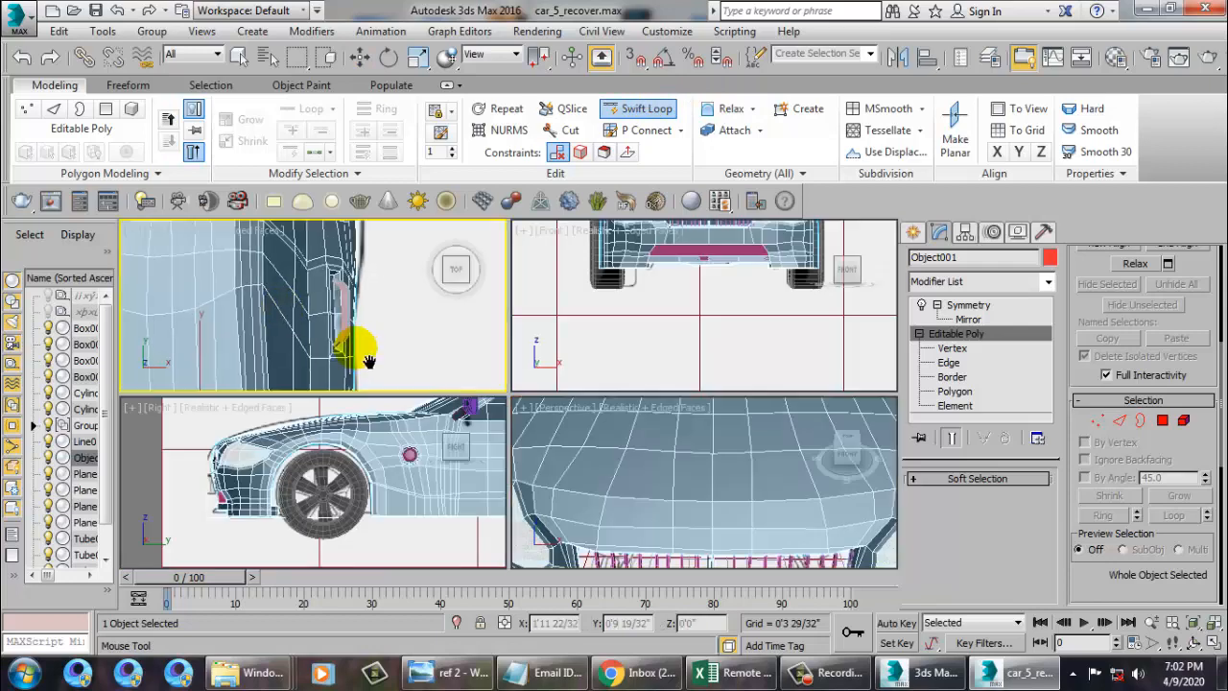
{"action": "key", "text": "alt+w"}
{"action": "middle_click_drag", "start_coordinate": [423, 379], "coordinate": [704, 236]}
{"action": "scroll", "coordinate": [629, 376], "scroll_direction": "down", "scroll_amount": 3}
{"action": "scroll", "coordinate": [656, 378], "scroll_direction": "down", "scroll_amount": 3}
{"action": "middle_click_drag", "start_coordinate": [629, 377], "coordinate": [648, 308]}
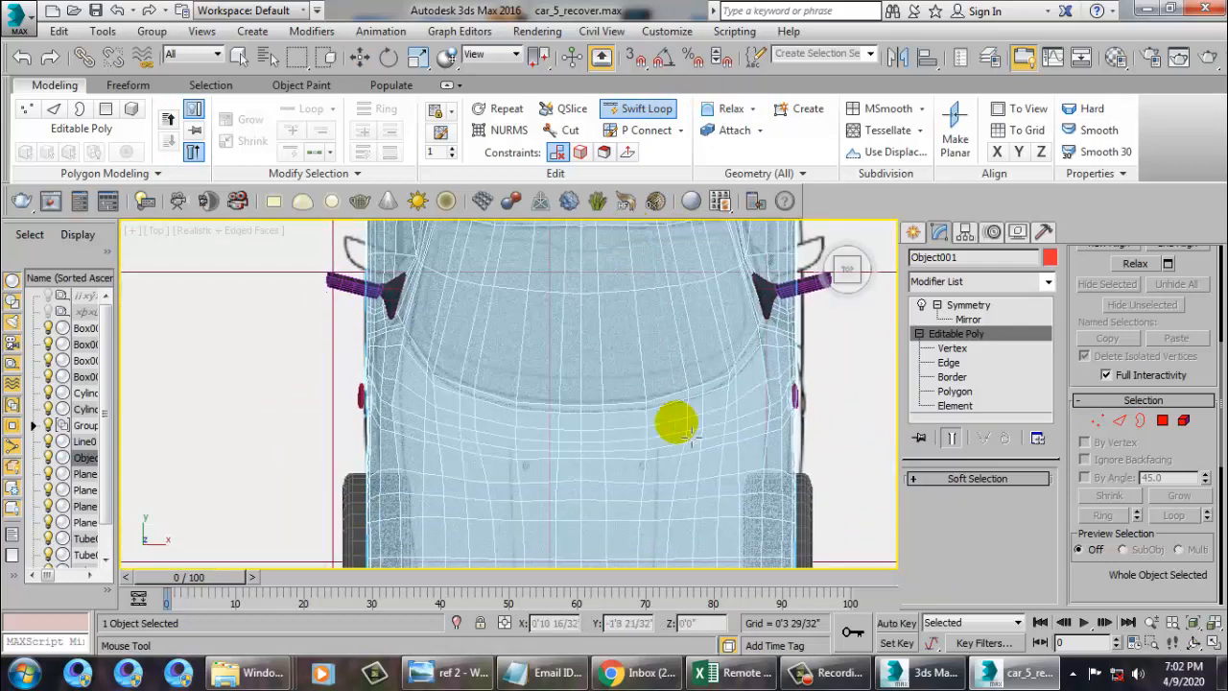
{"action": "middle_click_drag", "start_coordinate": [690, 435], "coordinate": [648, 370]}
{"action": "scroll", "coordinate": [614, 460], "scroll_direction": "up", "scroll_amount": 2}
{"action": "scroll", "coordinate": [586, 526], "scroll_direction": "up", "scroll_amount": 2}
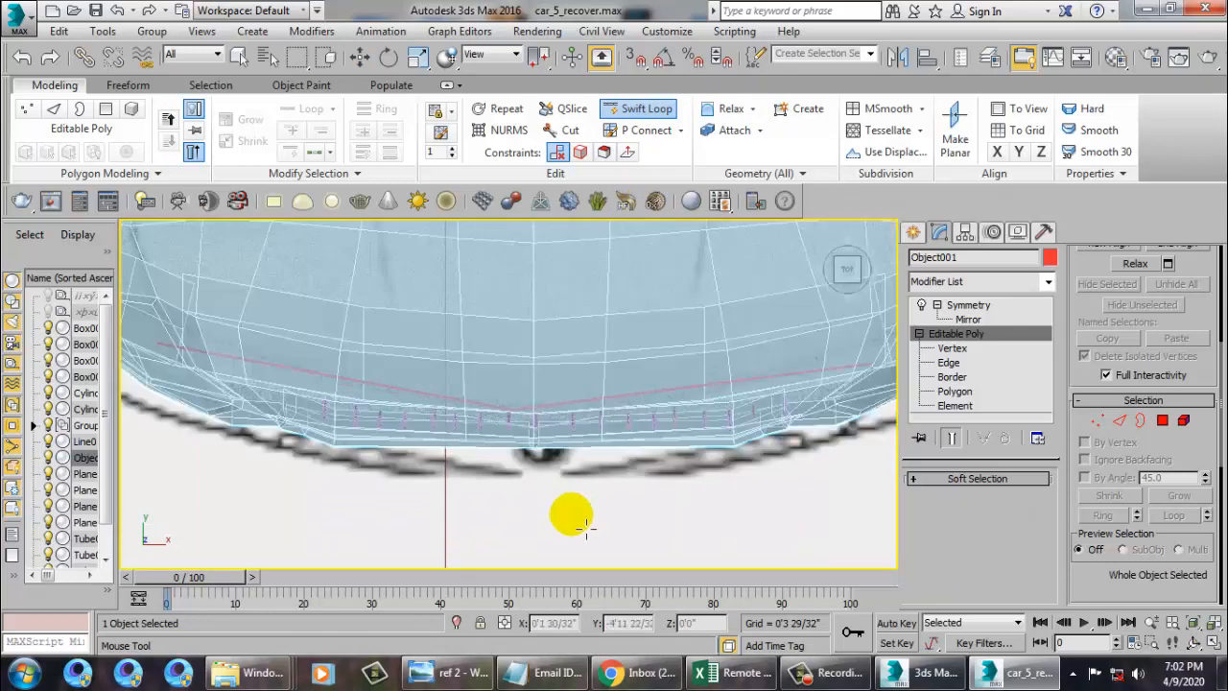
{"action": "key", "text": "alt+w"}
{"action": "middle_click", "coordinate": [802, 518]}
{"action": "key", "text": "alt+w"}
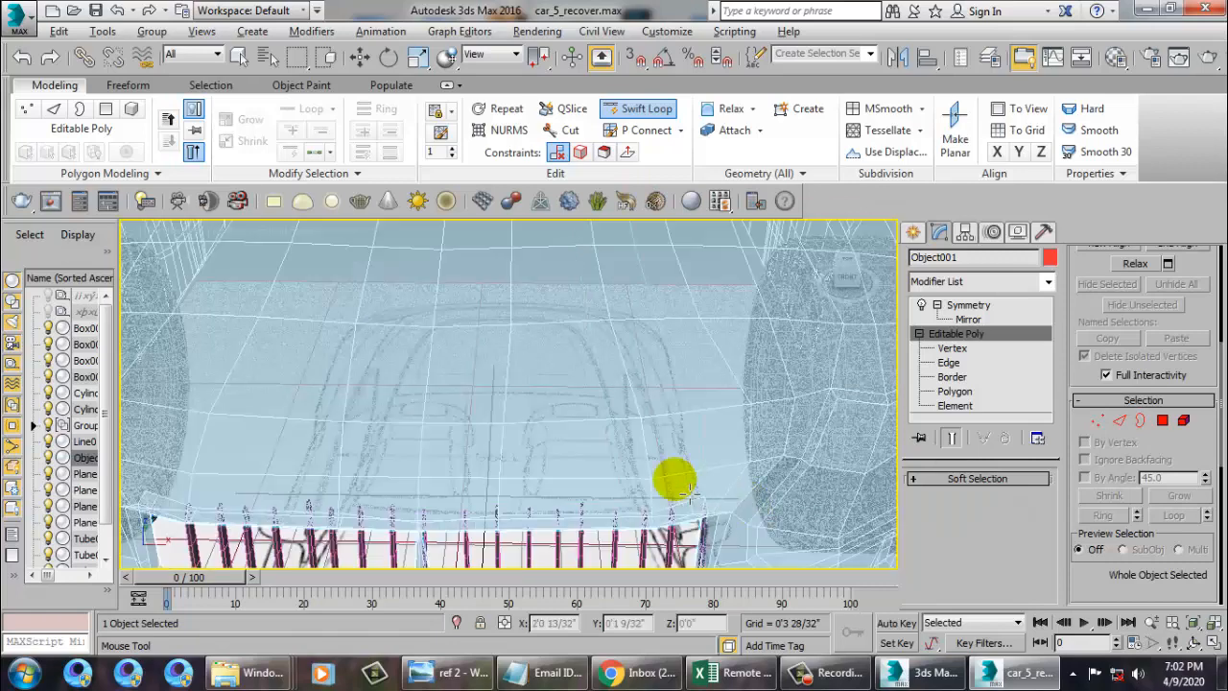
- Turn off see-through display and add one edge loop across the hood's front above the grille and one lengthwise beside the centreline
{"action": "key", "text": "alt+x"}
{"action": "middle_click_drag", "start_coordinate": [628, 479], "coordinate": [374, 515], "text": "alt"}
{"action": "middle_click_drag", "start_coordinate": [269, 519], "coordinate": [496, 419]}
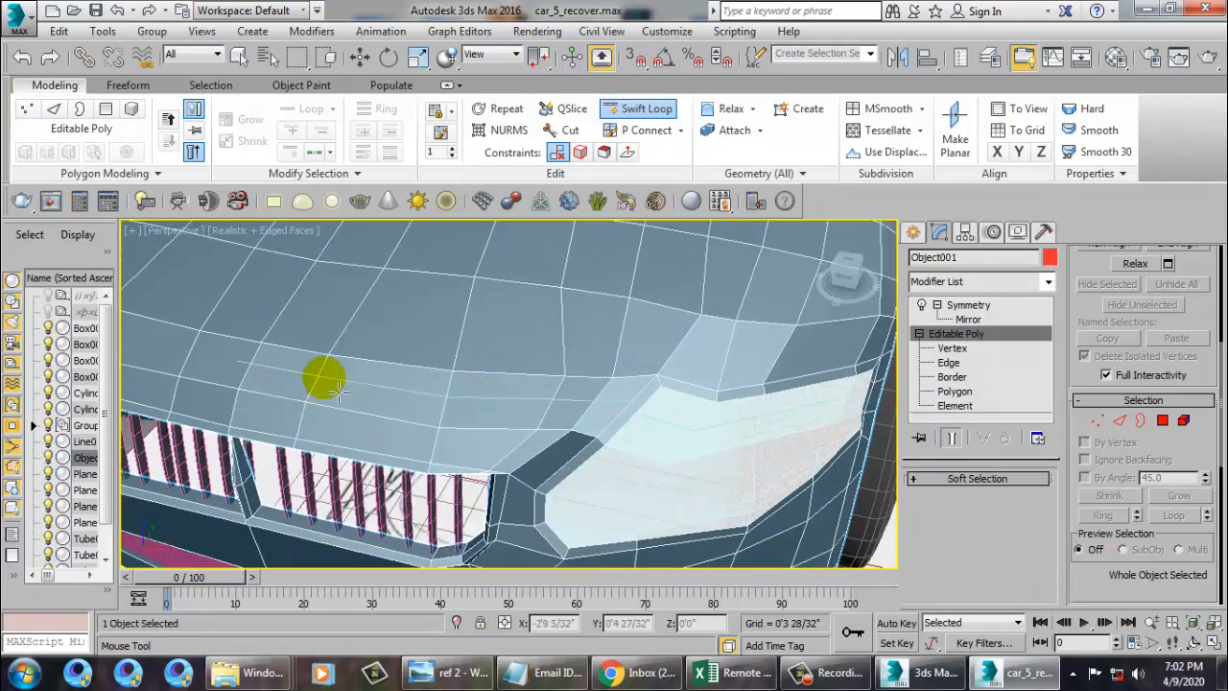
{"action": "middle_click_drag", "start_coordinate": [338, 393], "coordinate": [488, 408], "text": "alt"}
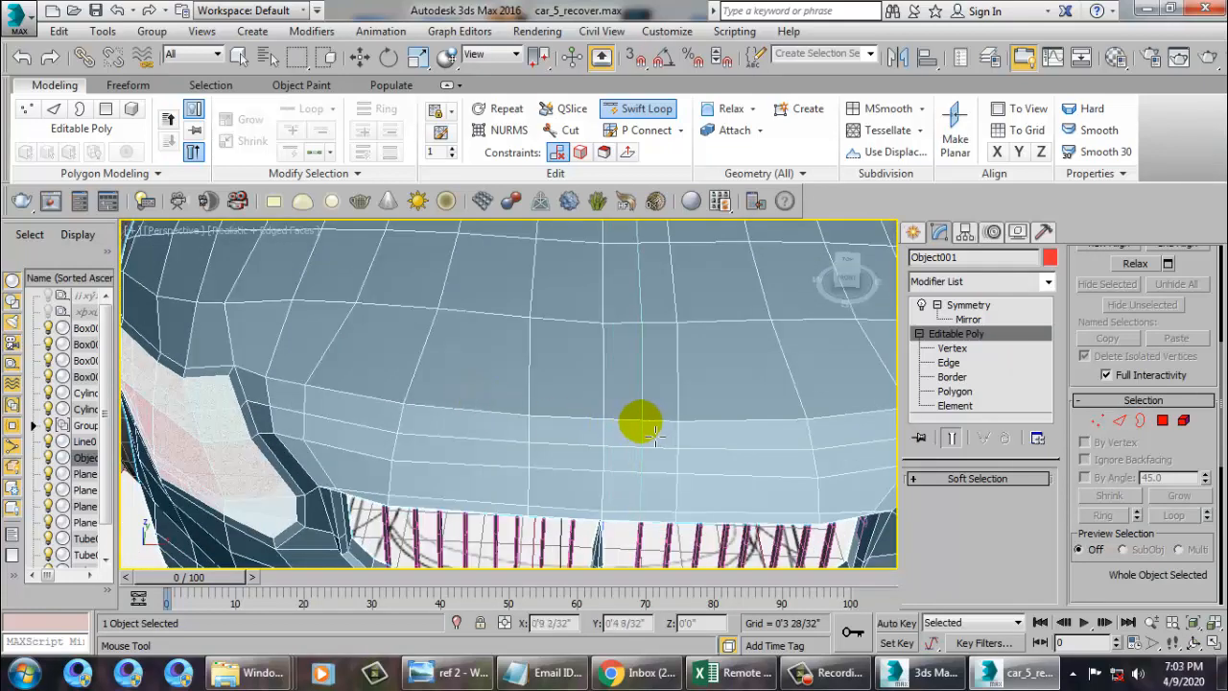
{"action": "key", "text": "w"}
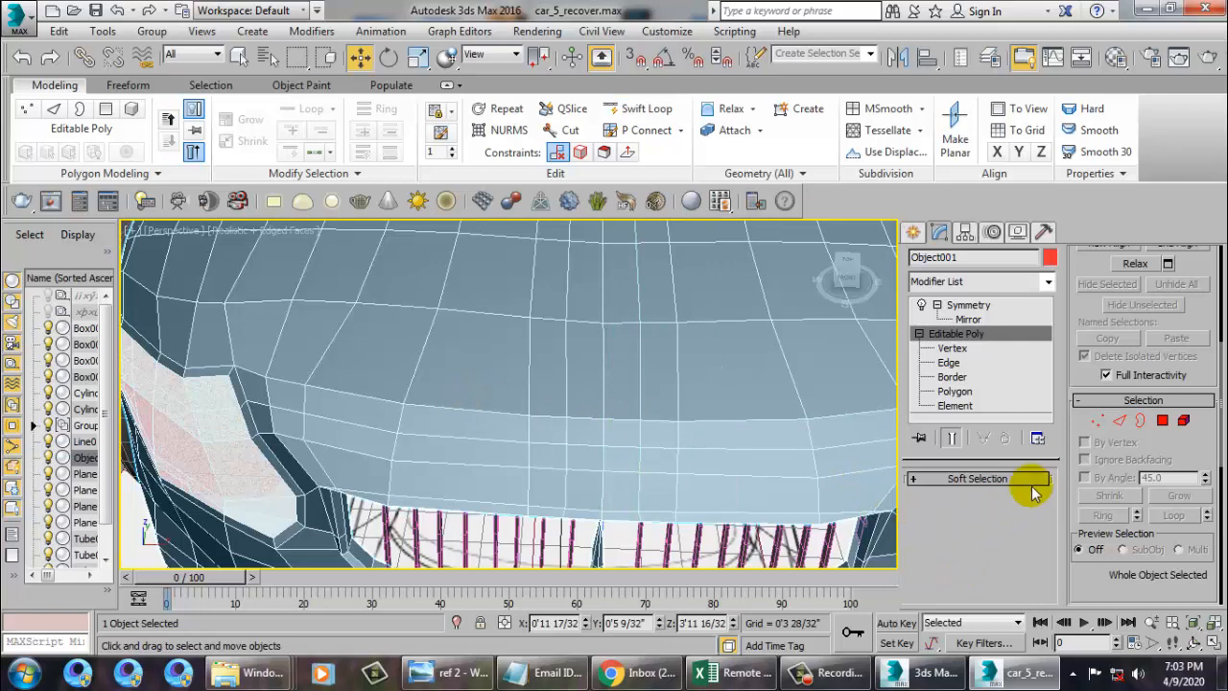
- Select the block of small polygons at the hood's front centre, above the grille divider
{"action": "left_click", "coordinate": [955, 392]}
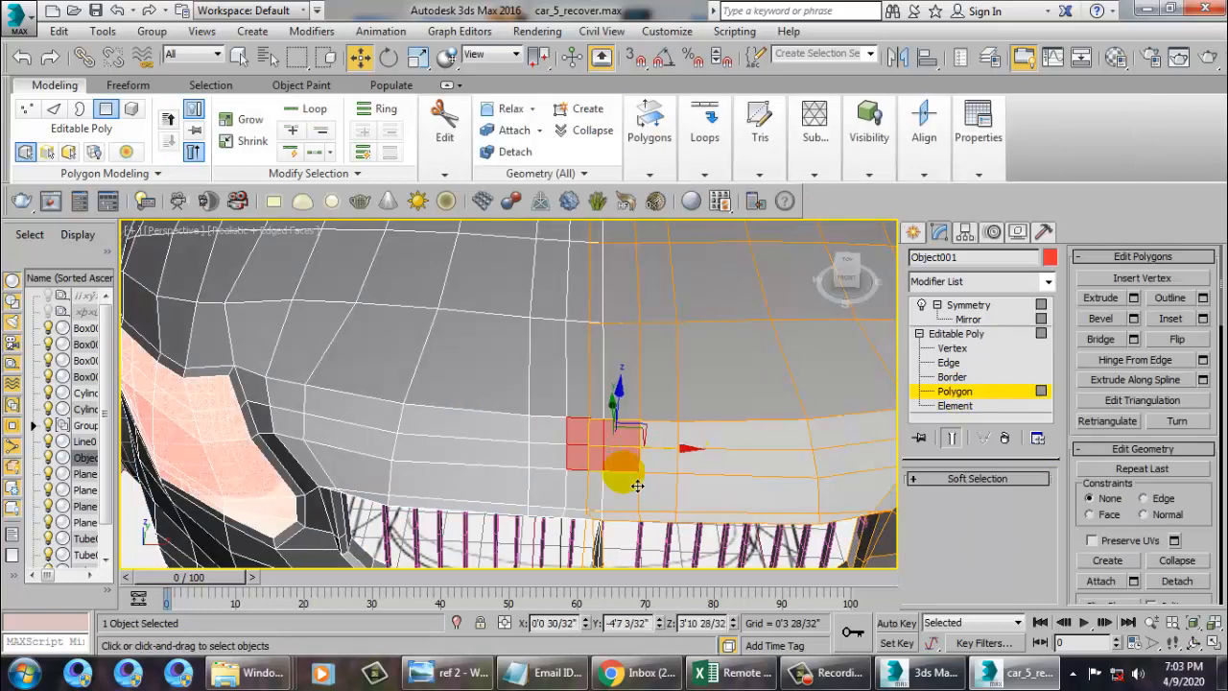
{"action": "middle_click_drag", "start_coordinate": [637, 486], "coordinate": [600, 415], "text": "alt"}
{"action": "scroll", "coordinate": [706, 475], "scroll_direction": "up", "scroll_amount": 5}
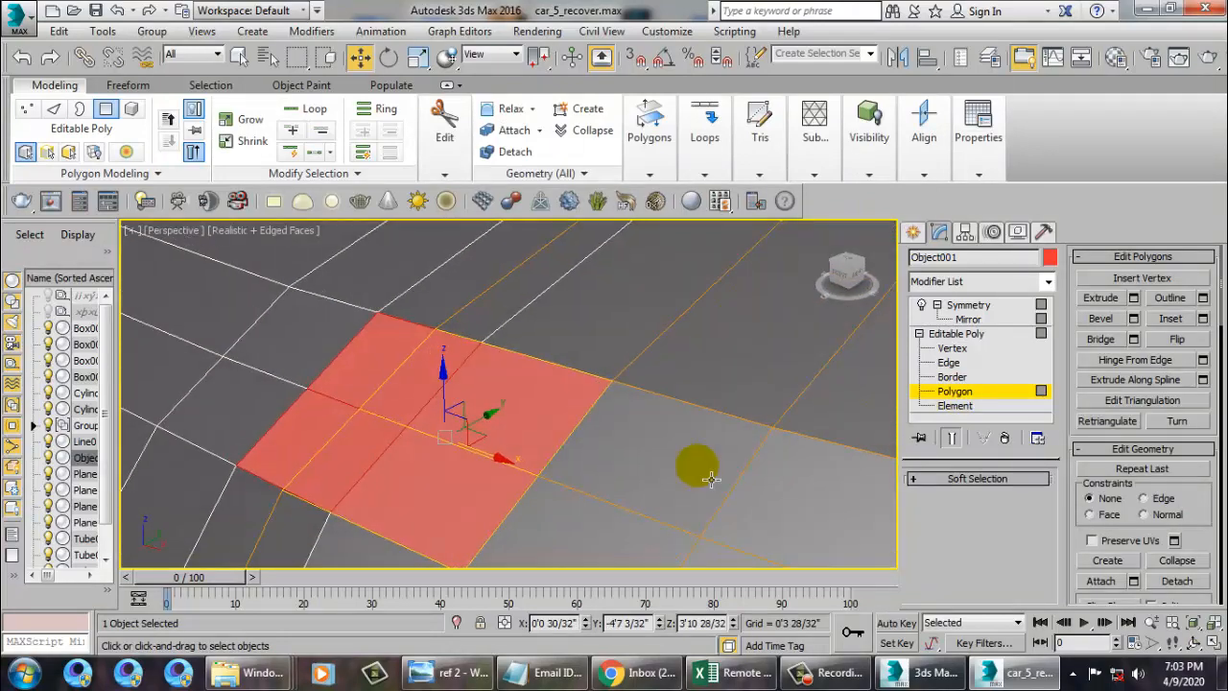
{"action": "scroll", "coordinate": [661, 482], "scroll_direction": "up", "scroll_amount": 3}
{"action": "scroll", "coordinate": [653, 478], "scroll_direction": "down", "scroll_amount": 2}
{"action": "middle_click_drag", "start_coordinate": [651, 478], "coordinate": [751, 468], "text": "alt"}
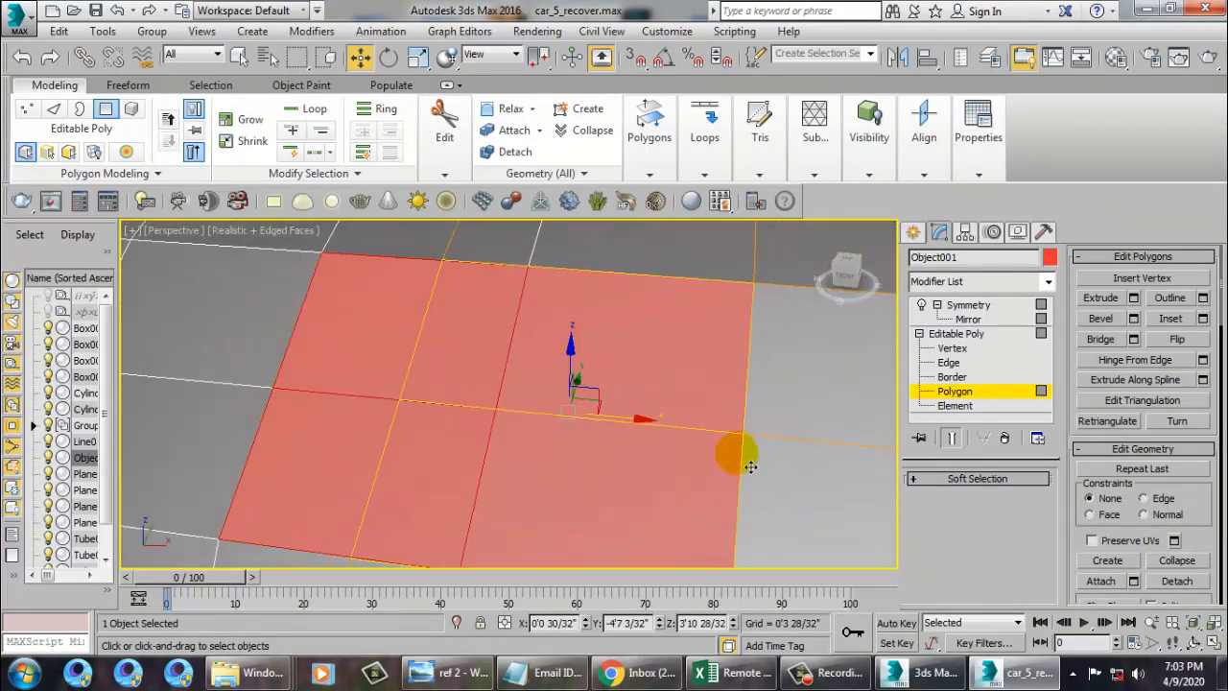
{"action": "scroll", "coordinate": [736, 460], "scroll_direction": "down", "scroll_amount": 3}
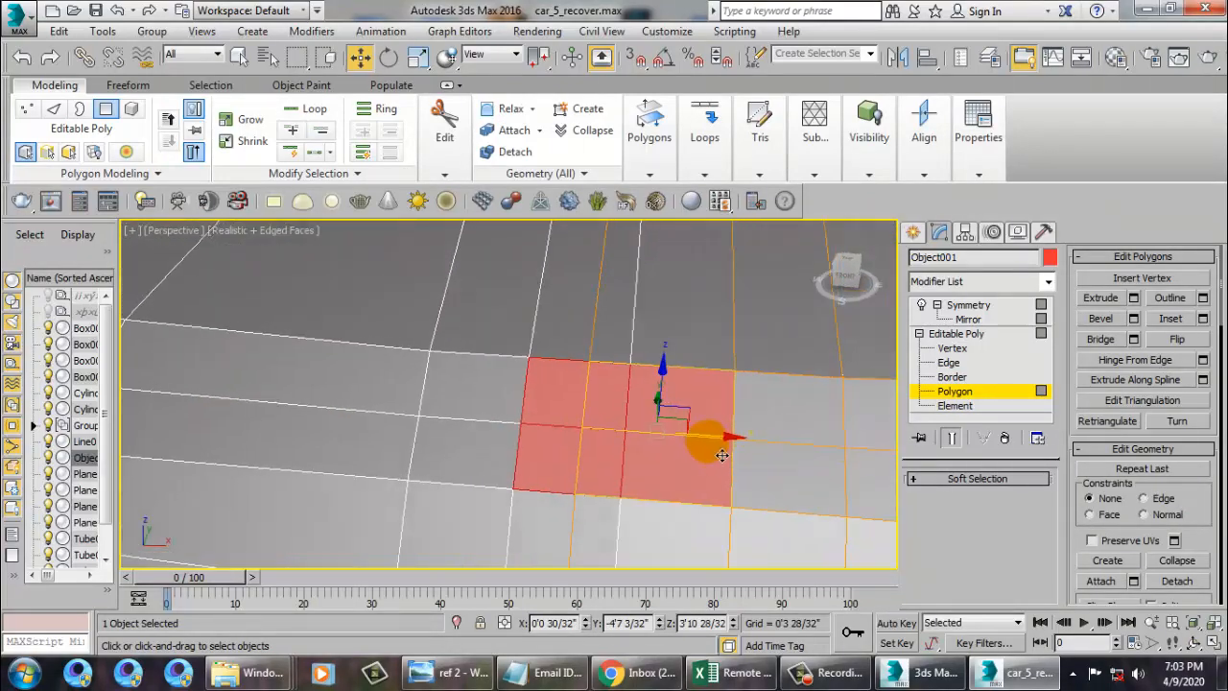
- Return to the Symmetry modifier and examine the mirrored hood from the front and from above
{"action": "left_click", "coordinate": [971, 336]}
{"action": "left_click", "coordinate": [973, 306]}
{"action": "scroll", "coordinate": [604, 398], "scroll_direction": "down", "scroll_amount": 8}
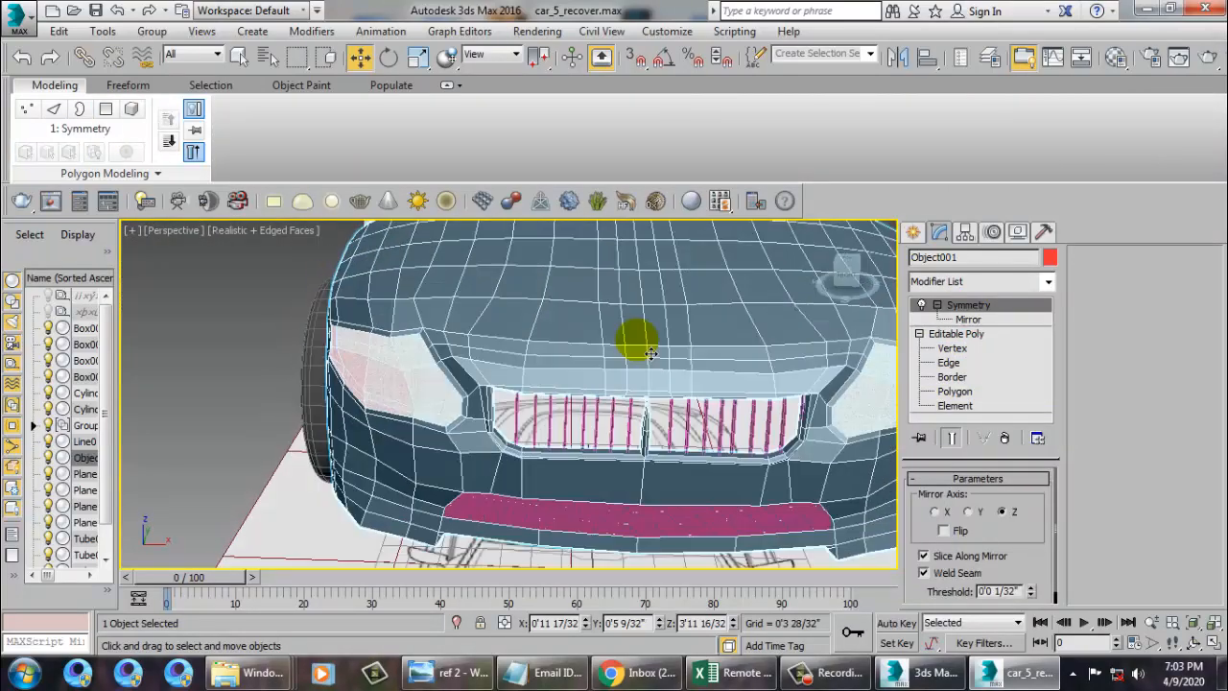
{"action": "scroll", "coordinate": [614, 398], "scroll_direction": "down", "scroll_amount": 5}
{"action": "scroll", "coordinate": [635, 403], "scroll_direction": "up", "scroll_amount": 3}
{"action": "key", "text": "alt+w"}
{"action": "right_click", "coordinate": [386, 346]}
{"action": "key", "text": "alt+w"}
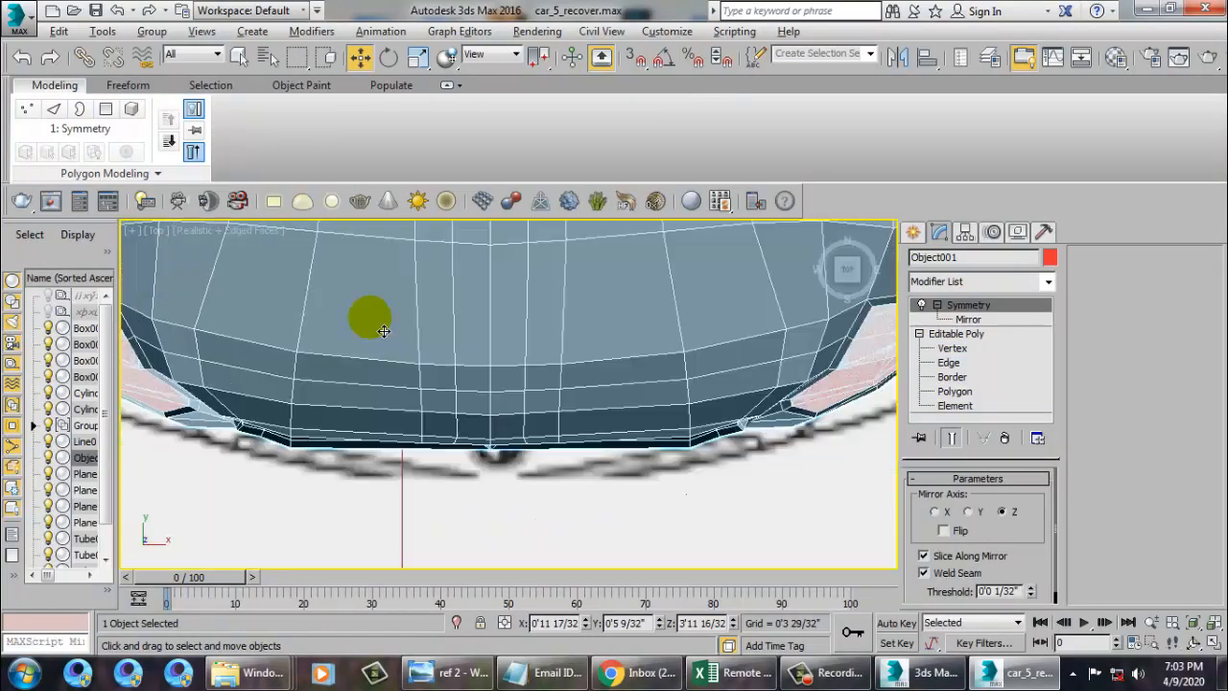
{"action": "scroll", "coordinate": [444, 406], "scroll_direction": "down", "scroll_amount": 5}
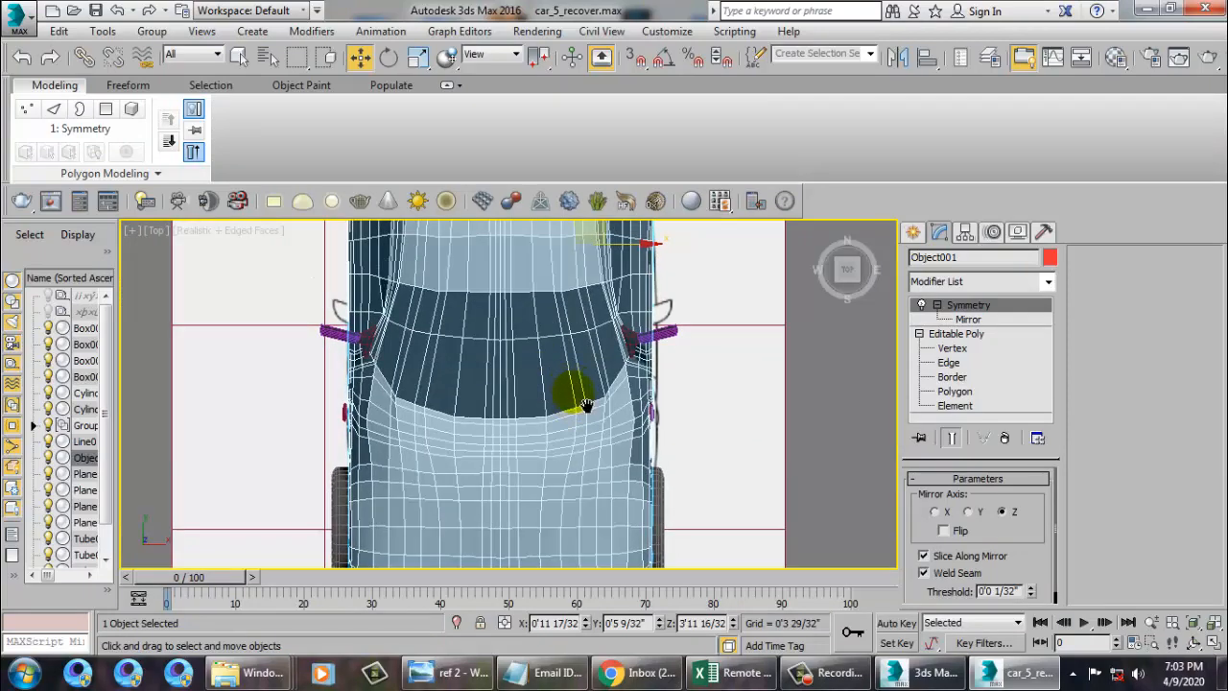
{"action": "key", "text": "alt+w"}
{"action": "right_click", "coordinate": [643, 441]}
{"action": "key", "text": "alt+w"}
{"action": "scroll", "coordinate": [629, 413], "scroll_direction": "up", "scroll_amount": 5}
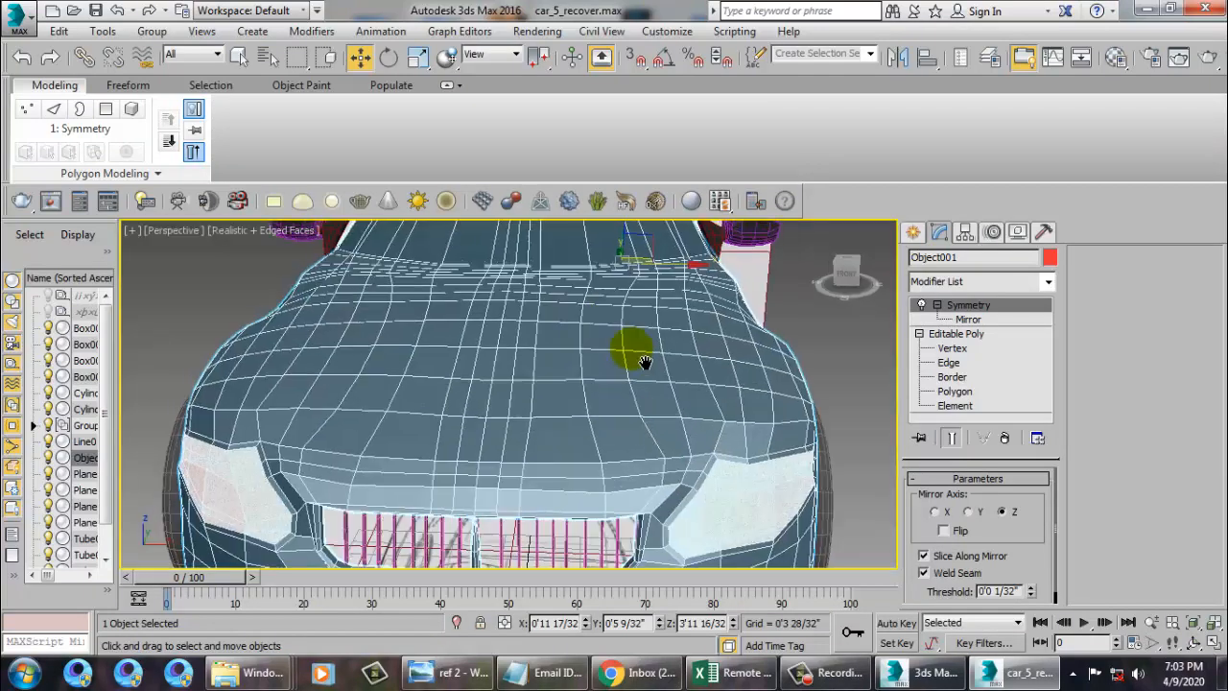
{"action": "middle_click_drag", "start_coordinate": [645, 361], "coordinate": [649, 362]}
- Shift the Symmetry mirror plane along X to 0'0"
{"action": "left_click", "coordinate": [971, 321]}
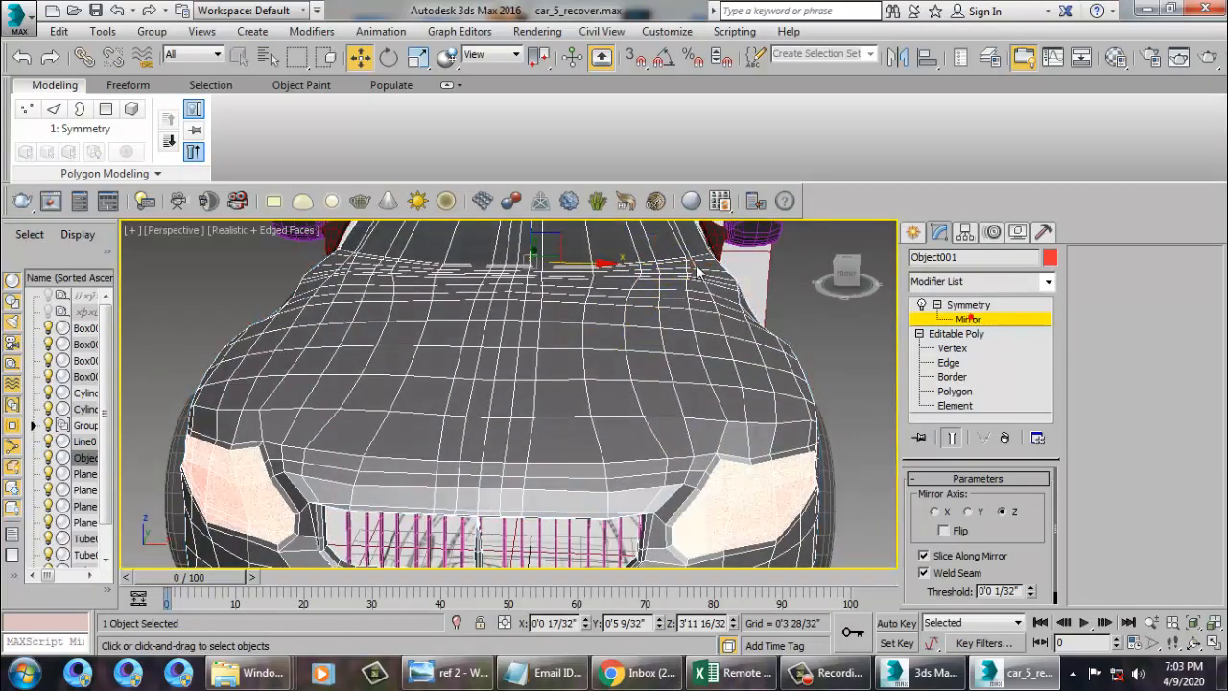
{"action": "left_click_drag", "start_coordinate": [606, 279], "coordinate": [603, 278]}
{"action": "key", "text": "alt+w"}
{"action": "left_click", "coordinate": [346, 324]}
{"action": "key", "text": "alt+w"}
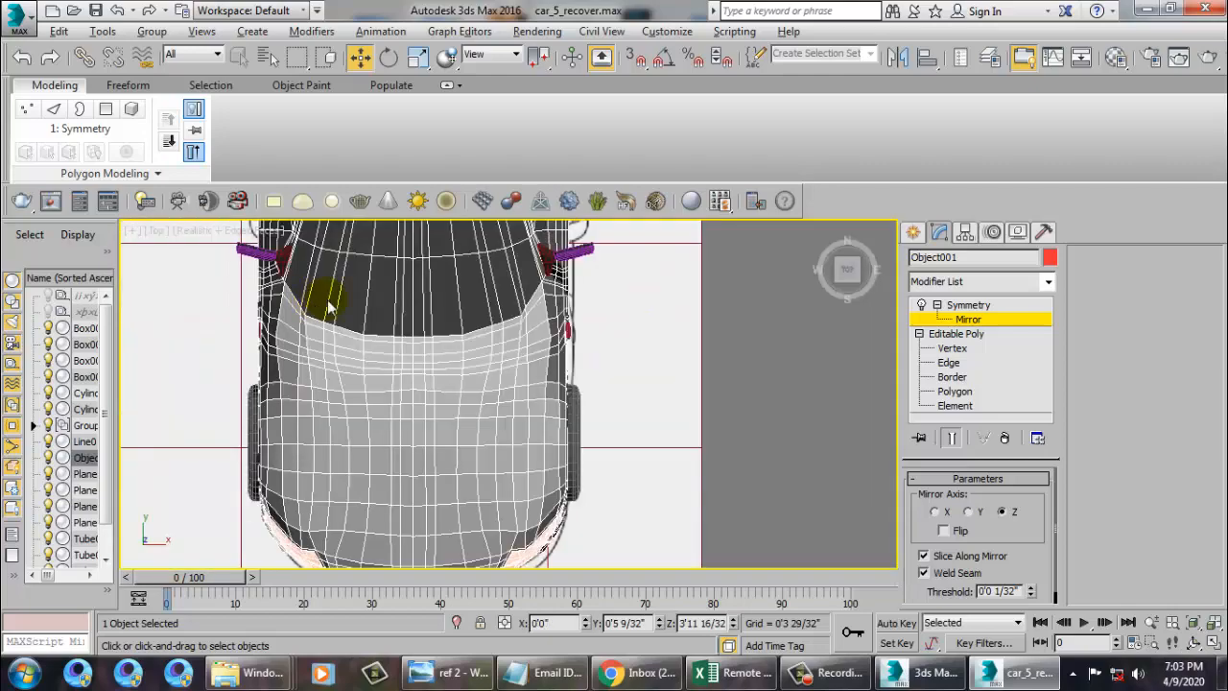
- Examine the mirrored hood and grille in perspective and top views, checking the centre seam against the blueprint
{"action": "key", "text": "z"}
{"action": "key", "text": "alt+w"}
{"action": "left_click", "coordinate": [685, 500]}
{"action": "key", "text": "alt+w"}
{"action": "middle_click_drag", "start_coordinate": [684, 500], "coordinate": [650, 458], "text": "alt"}
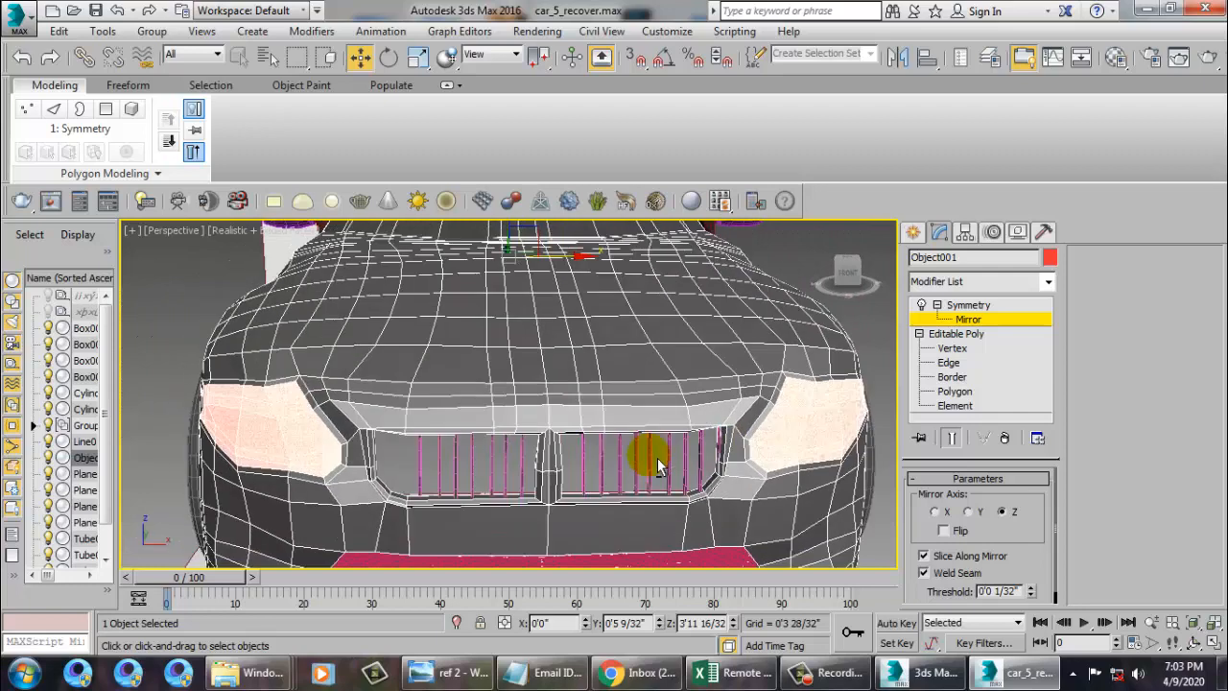
{"action": "key", "text": "alt+w"}
{"action": "left_click", "coordinate": [393, 341]}
{"action": "key", "text": "alt+w"}
{"action": "scroll", "coordinate": [391, 347], "scroll_direction": "up", "scroll_amount": 10}
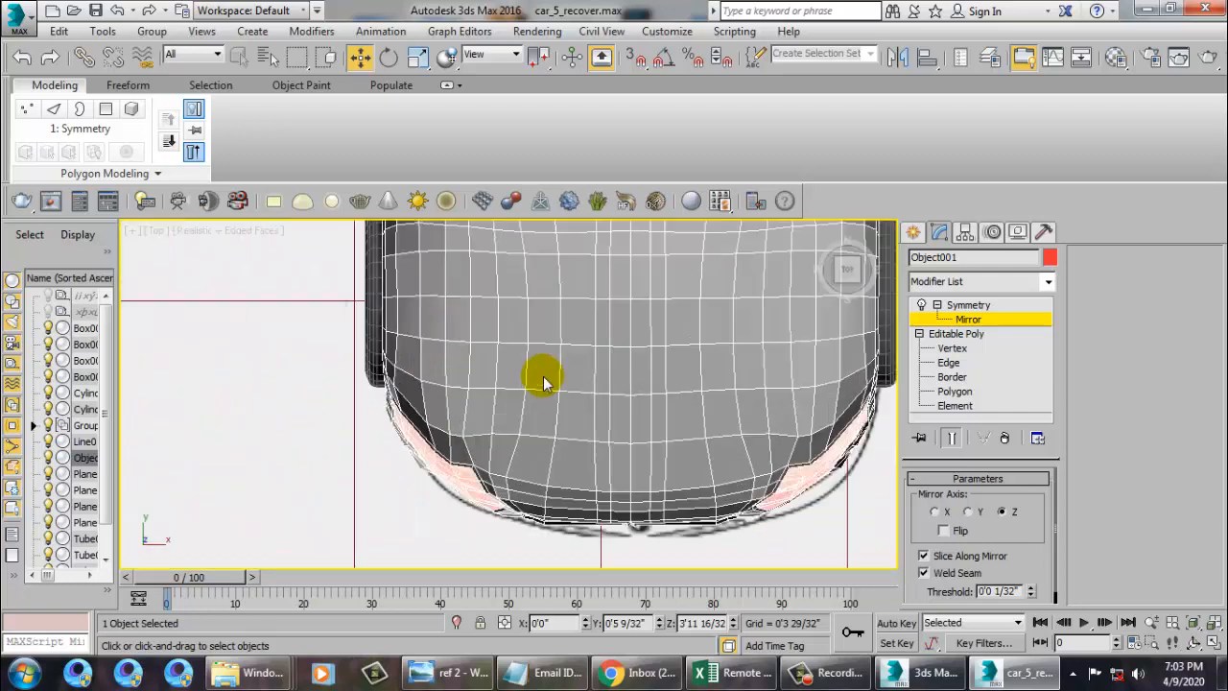
{"action": "middle_click_drag", "start_coordinate": [711, 397], "coordinate": [711, 346]}
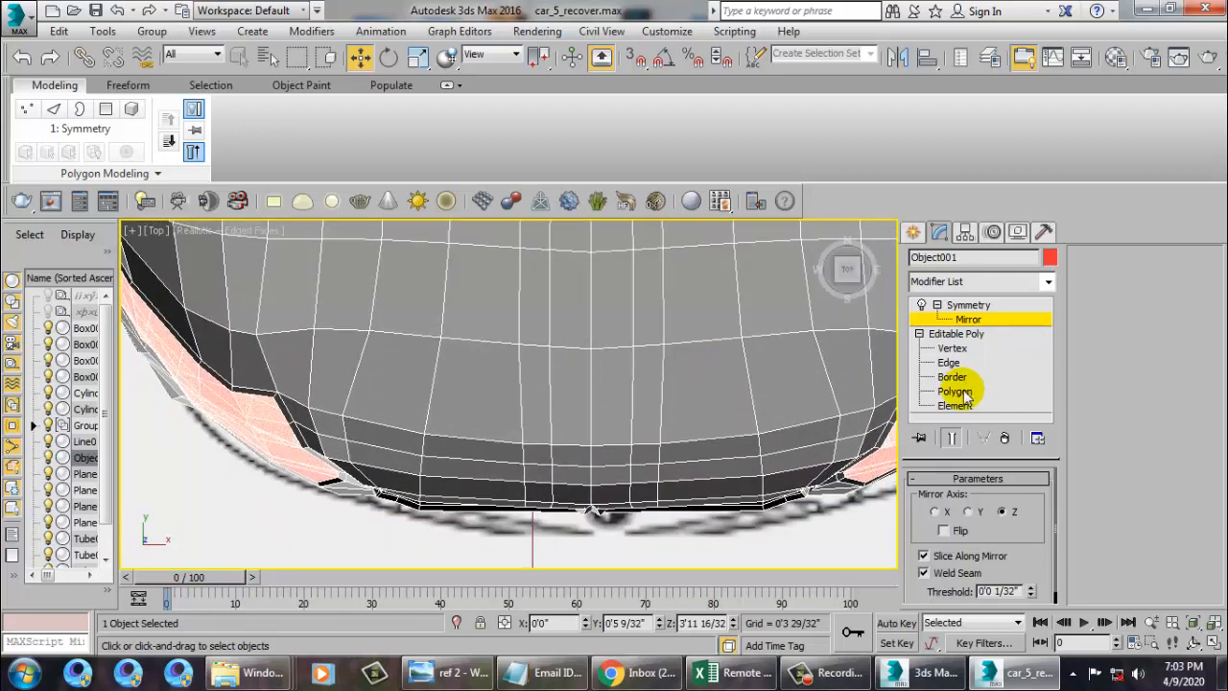
- Return to polygon editing on the Editable Poly and frame the selected polygons at the hood's front centre
{"action": "left_click", "coordinate": [958, 391]}
{"action": "key", "text": "alt+w"}
{"action": "key", "text": "alt+w"}
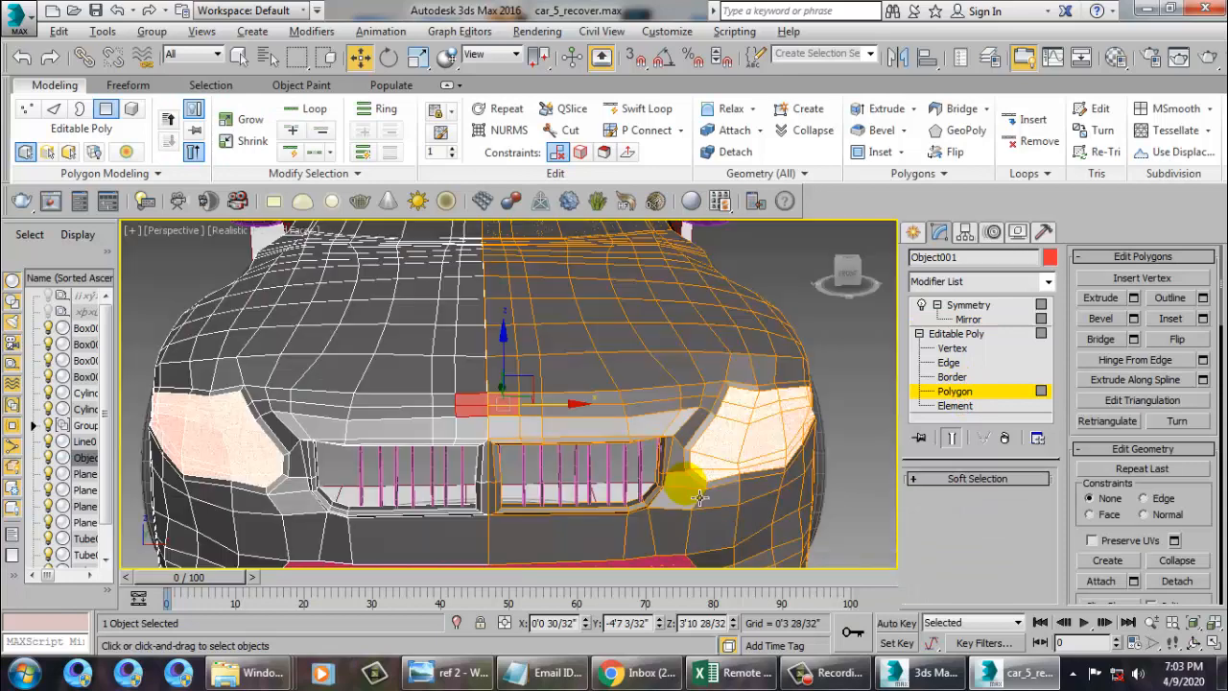
{"action": "key", "text": "z"}
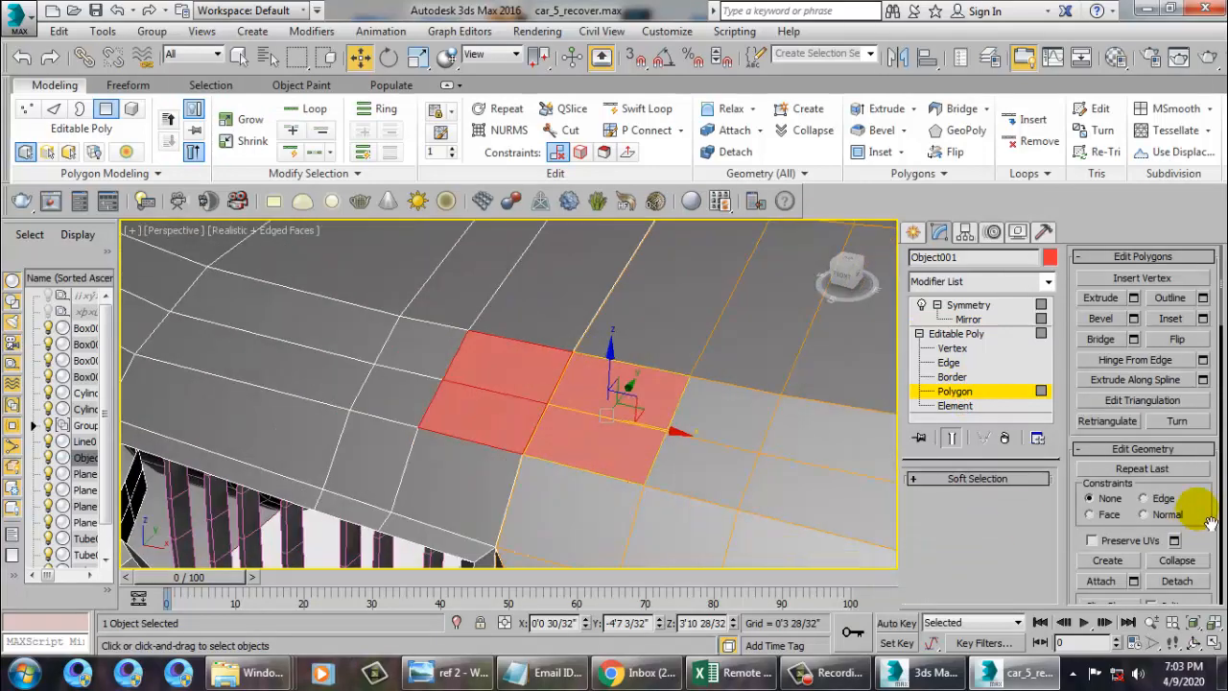
- Inset the selected block of polygons at the hood's front centre to create a smaller inner border
{"action": "left_click", "coordinate": [1204, 319]}
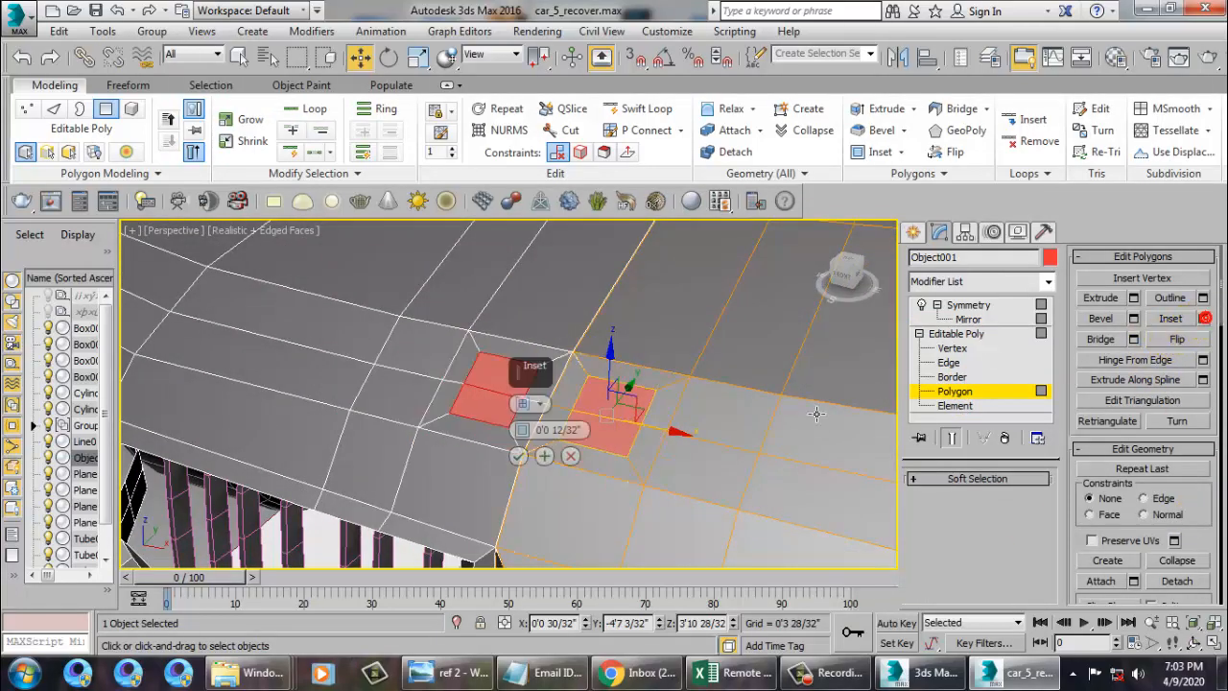
{"action": "left_click_drag", "start_coordinate": [523, 432], "coordinate": [542, 434]}
{"action": "left_click", "coordinate": [519, 457]}
{"action": "middle_click_drag", "start_coordinate": [597, 421], "coordinate": [617, 442], "text": "alt"}
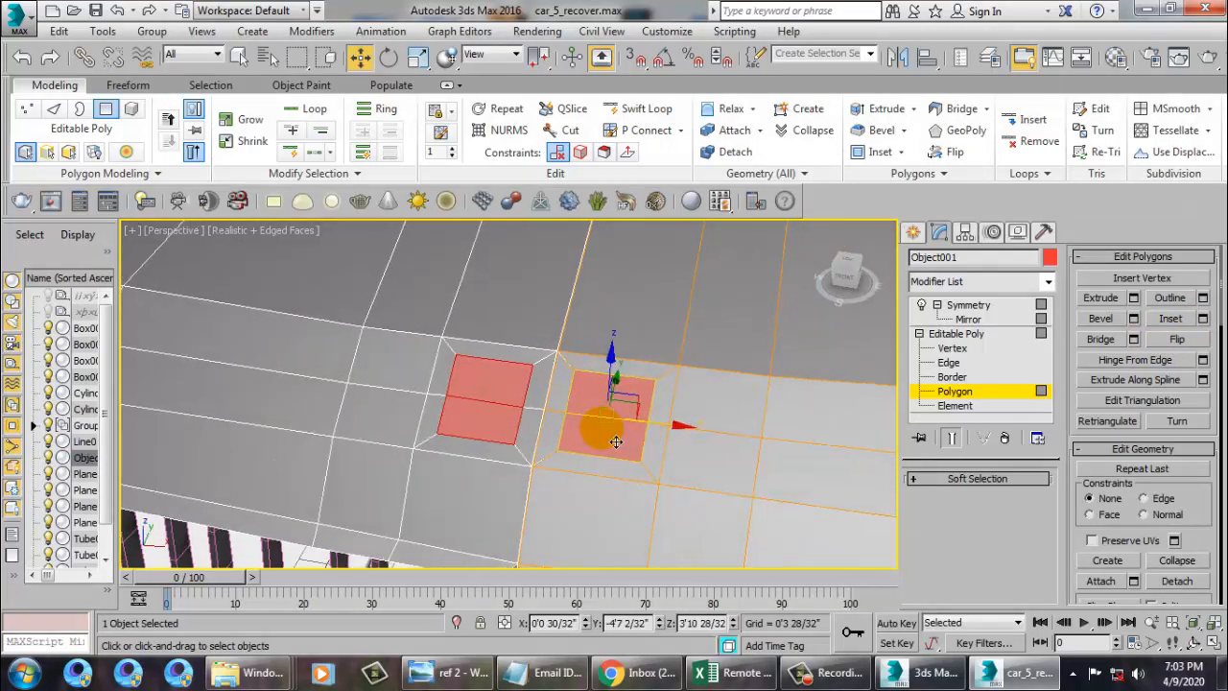
- Delete the two narrow inset polygons lying along the hood's centre seam
{"action": "left_click", "coordinate": [559, 392]}
{"action": "left_click", "coordinate": [554, 426], "text": "ctrl"}
{"action": "key", "text": "Delete"}
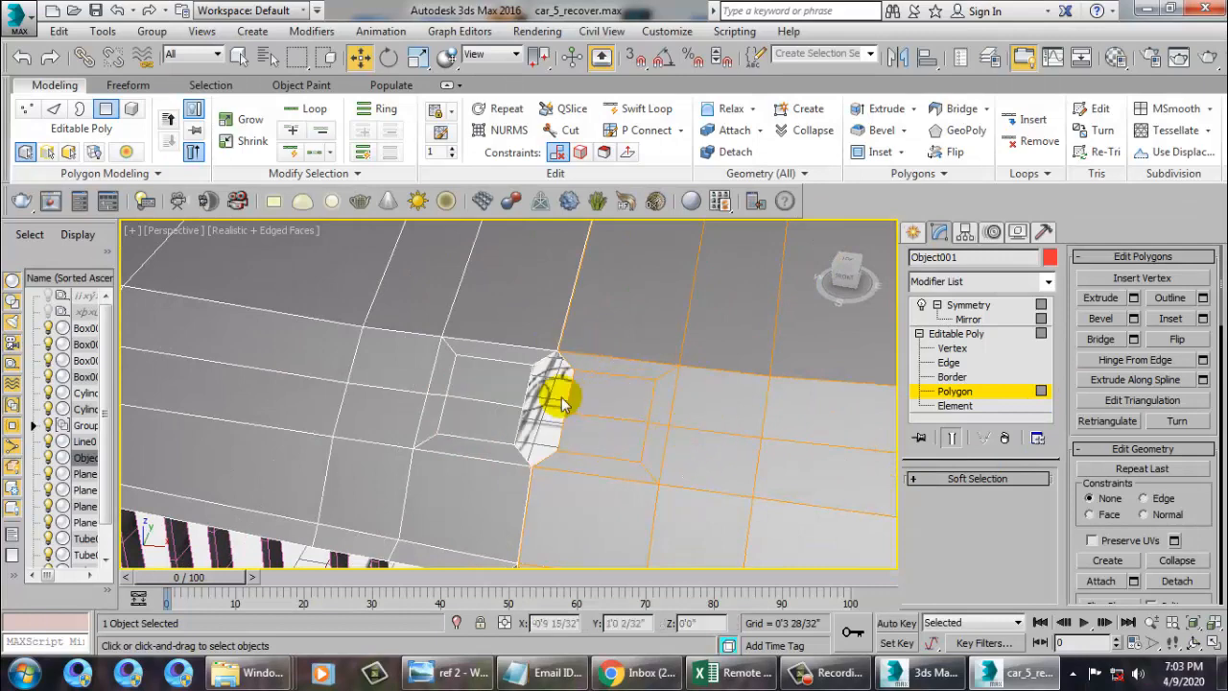
{"action": "middle_click_drag", "start_coordinate": [561, 403], "coordinate": [576, 397], "text": "alt"}
- Move the open inner vertices of the inset along X onto the centre seam to close the gap
{"action": "key", "text": "1"}
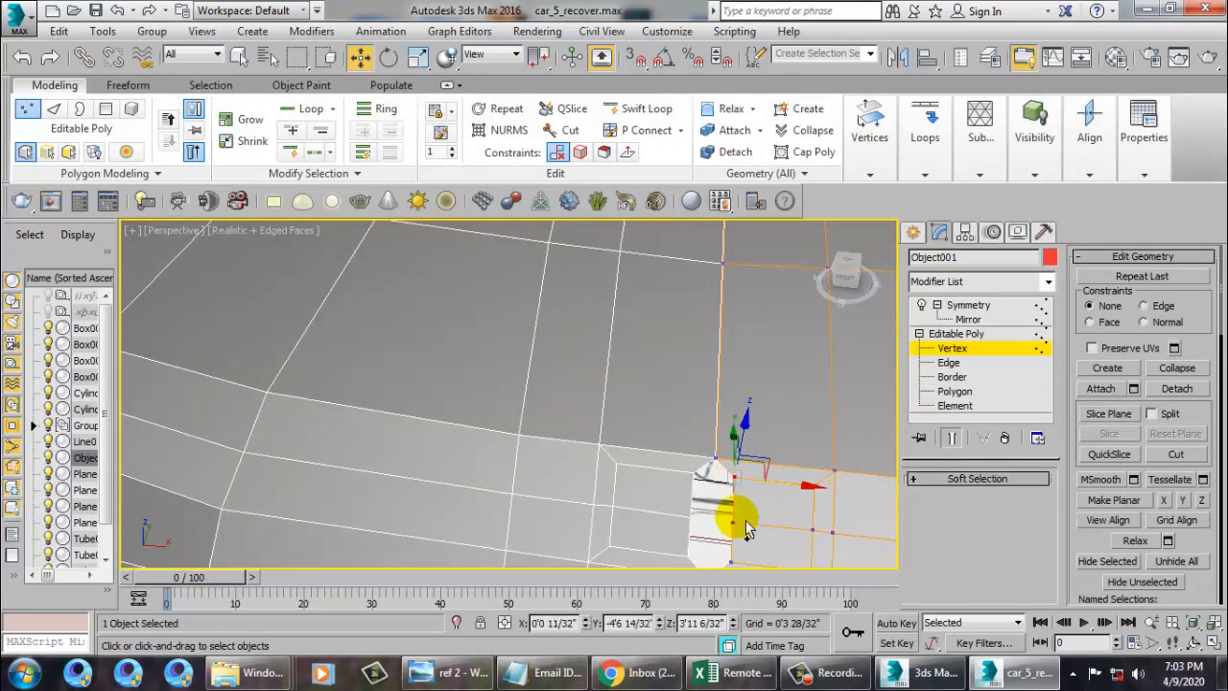
{"action": "middle_click_drag", "start_coordinate": [743, 573], "coordinate": [765, 480]}
{"action": "left_click_drag", "start_coordinate": [774, 502], "coordinate": [765, 499]}
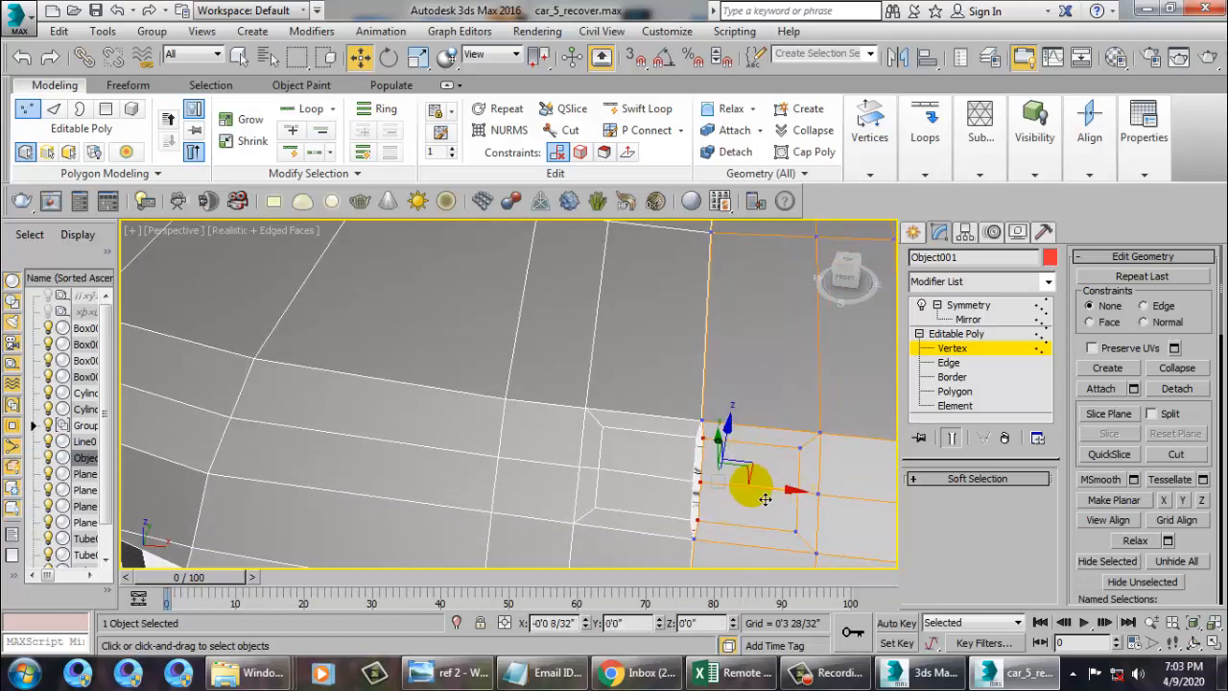
{"action": "middle_click_drag", "start_coordinate": [763, 497], "coordinate": [718, 450]}
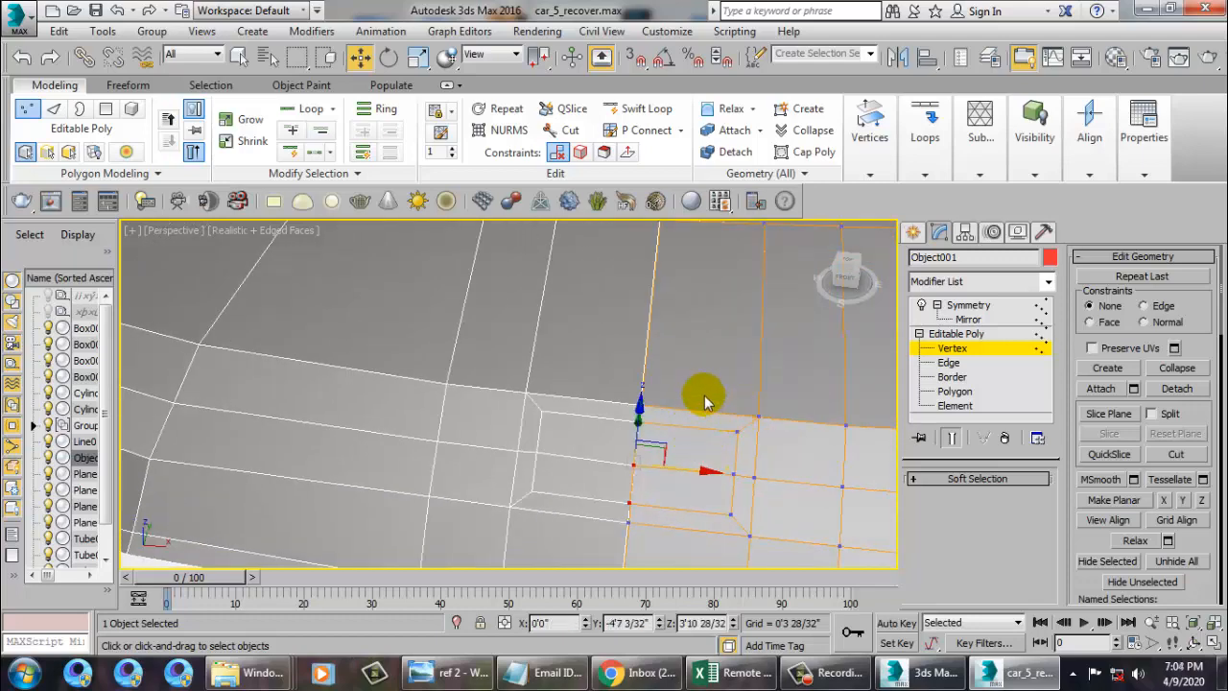
- Shift the inset's outer side vertices along X towards the centre, with the middle ones slightly further out, to round its outline
{"action": "left_click_drag", "start_coordinate": [775, 542], "coordinate": [778, 533]}
{"action": "key", "text": "F3"}
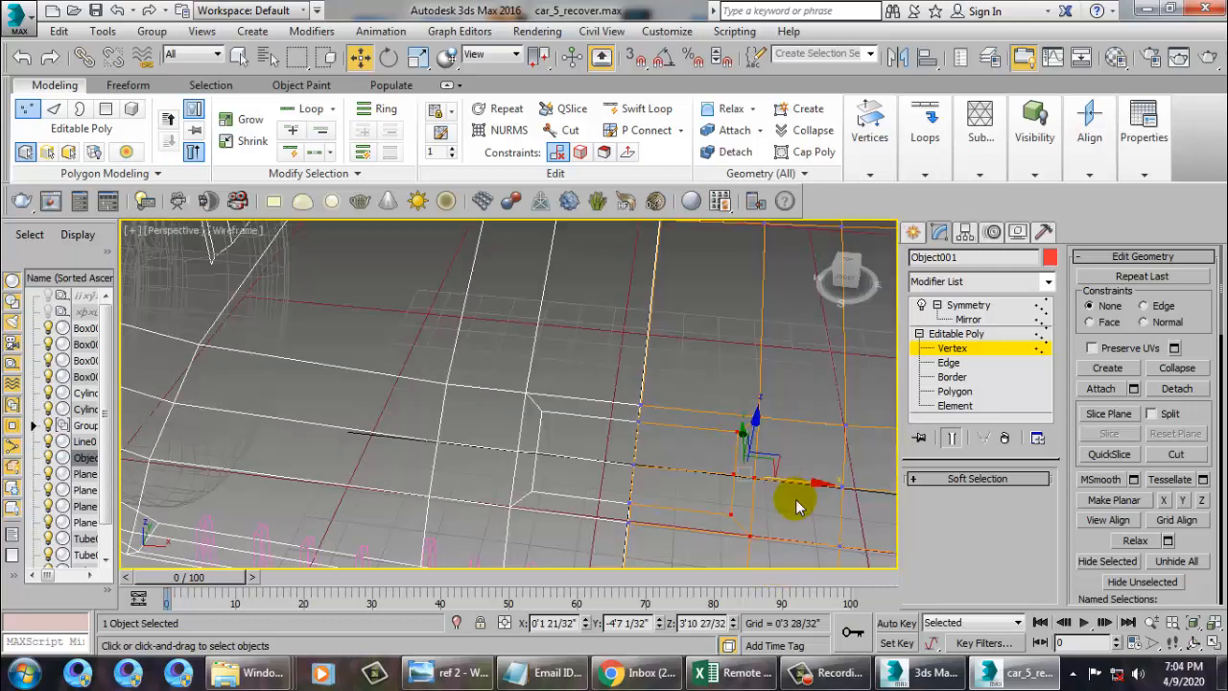
{"action": "key", "text": "F3"}
{"action": "left_click_drag", "start_coordinate": [822, 488], "coordinate": [677, 473]}
{"action": "left_click_drag", "start_coordinate": [776, 492], "coordinate": [787, 493]}
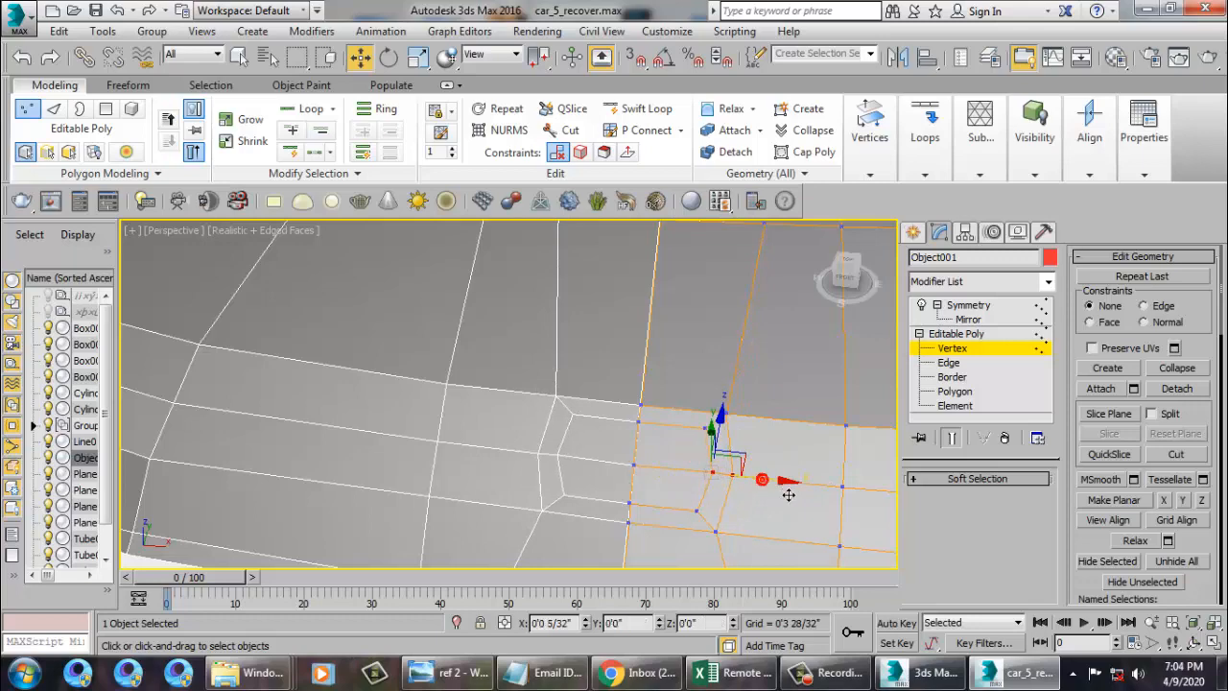
- Adjust the inset's vertices on the centre seam to complete the rounded badge outline on the hood
{"action": "left_click_drag", "start_coordinate": [641, 428], "coordinate": [656, 438]}
{"action": "middle_click_drag", "start_coordinate": [680, 432], "coordinate": [738, 383], "text": "alt"}
{"action": "left_click_drag", "start_coordinate": [723, 420], "coordinate": [737, 415]}
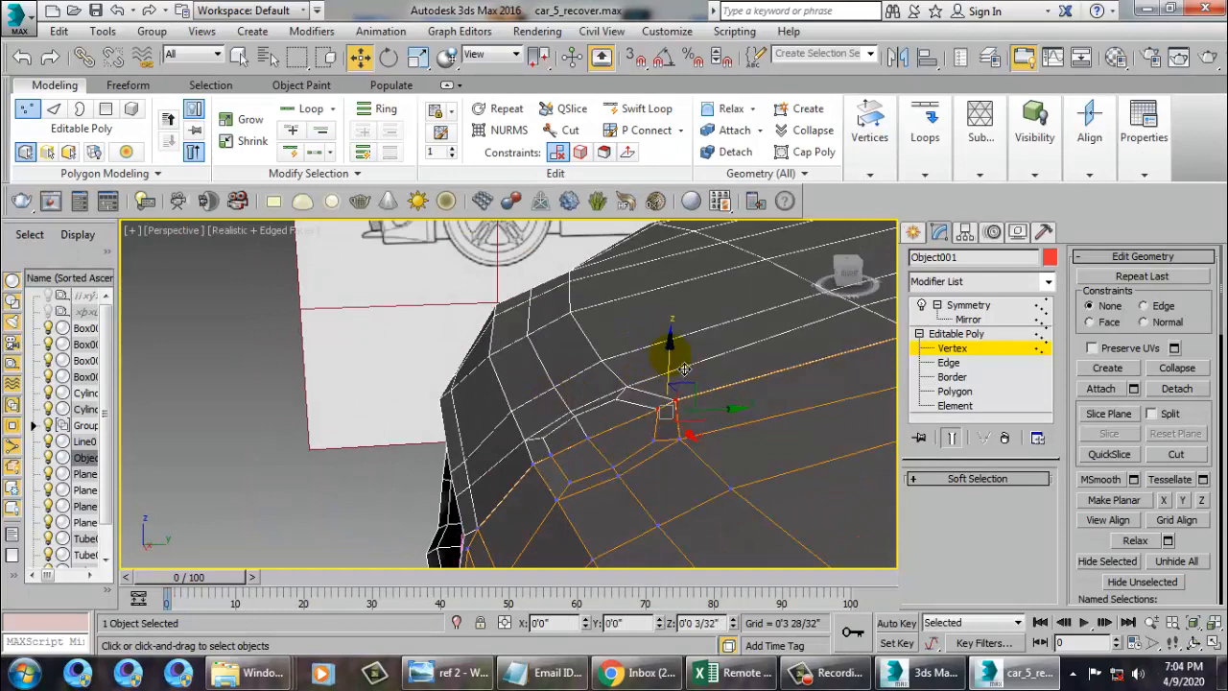
{"action": "middle_click_drag", "start_coordinate": [565, 485], "coordinate": [587, 429], "text": "alt"}
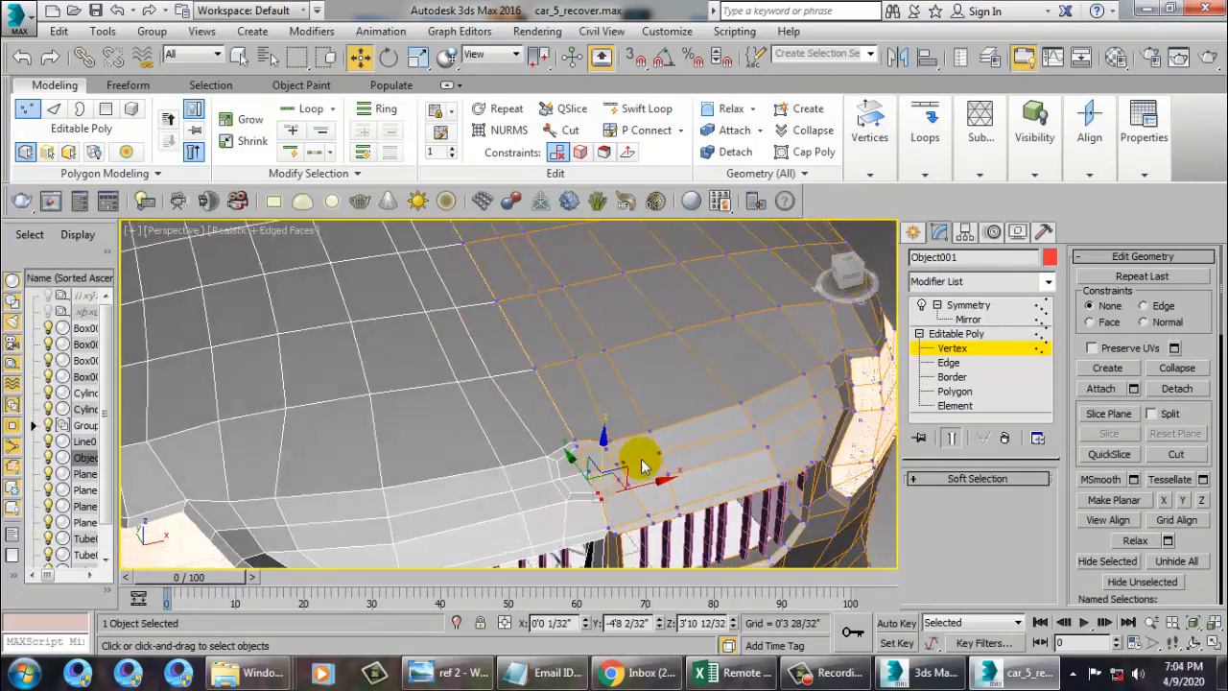
{"action": "scroll", "coordinate": [755, 386], "scroll_direction": "down", "scroll_amount": 5}
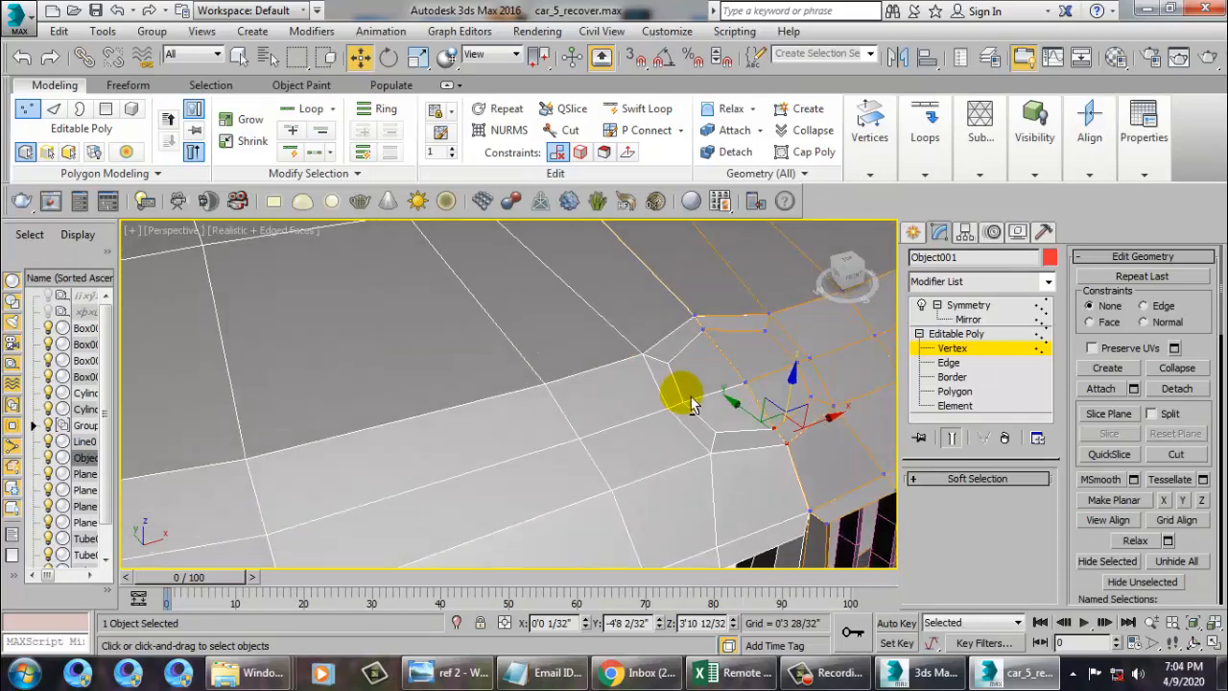
- Bevel the two polygons inside the rounded outline inward as a group, with an outline of -0'0 8/32"
{"action": "left_click", "coordinate": [957, 392]}
{"action": "left_click", "coordinate": [790, 390]}
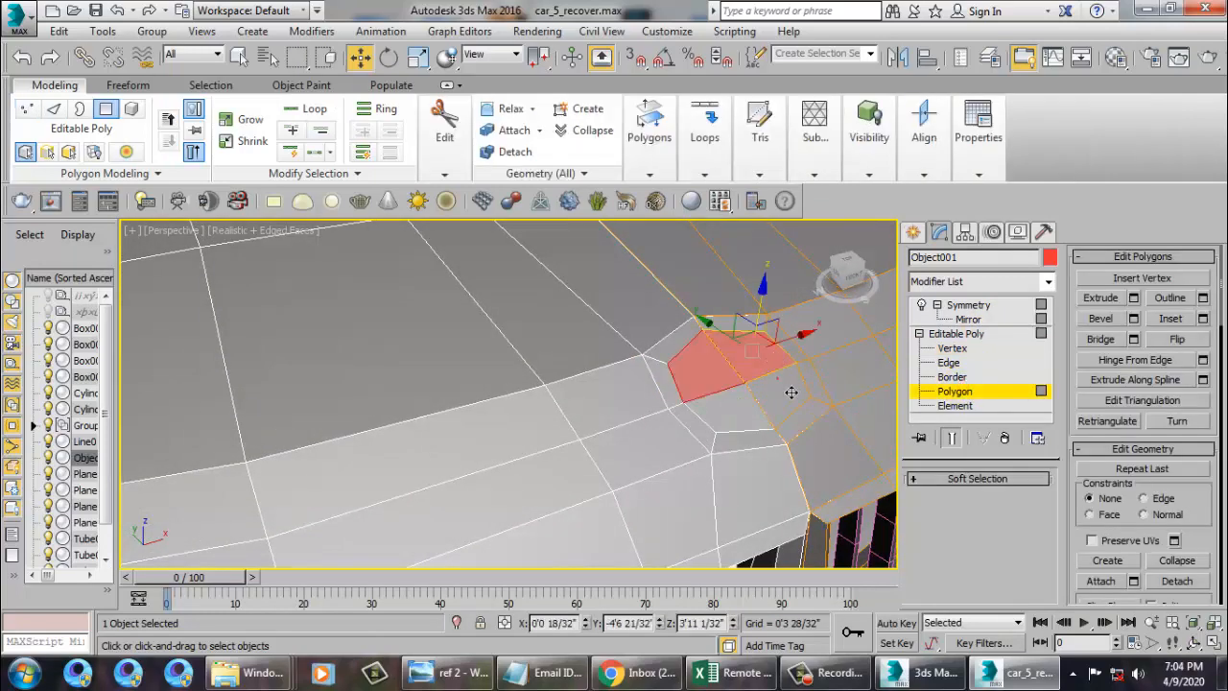
{"action": "left_click", "coordinate": [706, 379], "text": "ctrl"}
{"action": "left_click", "coordinate": [1134, 319]}
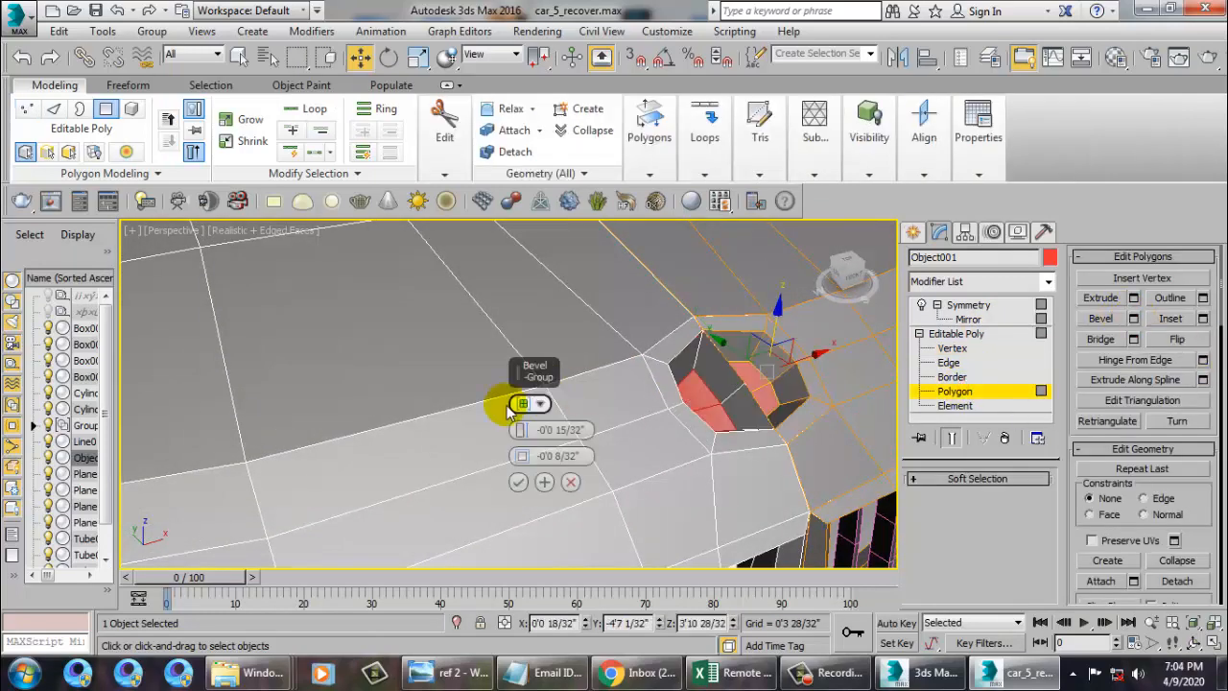
{"action": "left_click_drag", "start_coordinate": [518, 429], "coordinate": [522, 418]}
{"action": "left_click", "coordinate": [518, 482]}
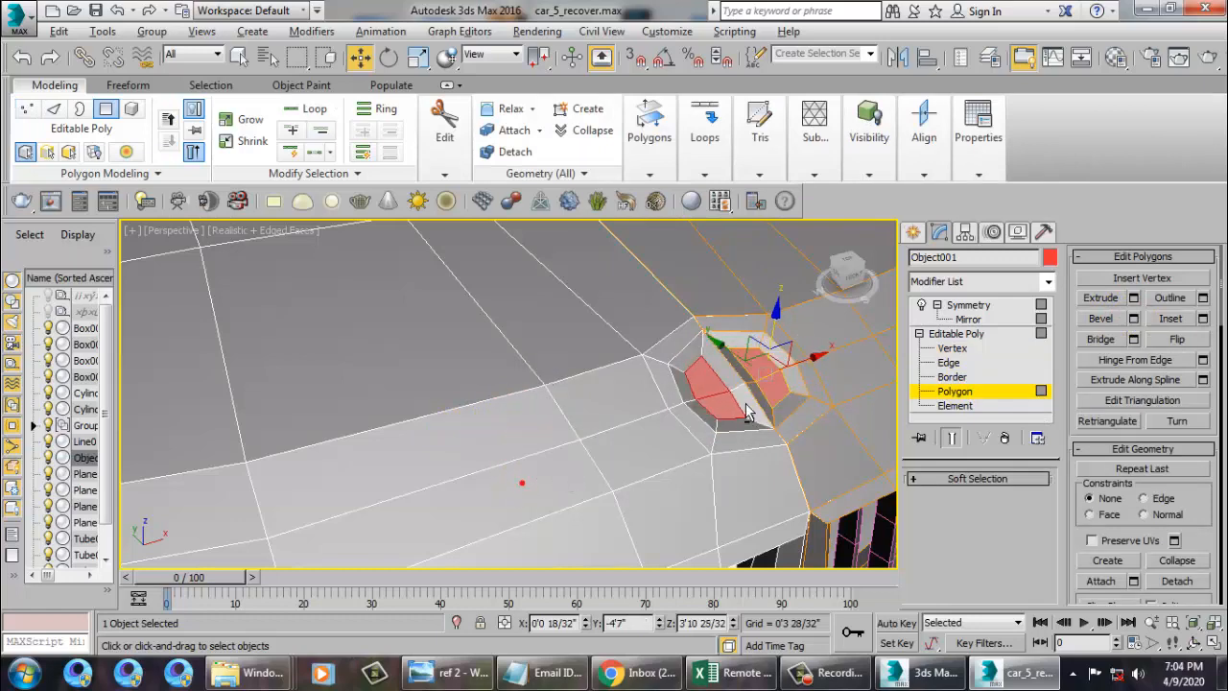
{"action": "middle_click_drag", "start_coordinate": [523, 480], "coordinate": [674, 398], "text": "alt"}
- Delete the two wall polygons of the badge recess that lie along the centre seam
{"action": "left_click", "coordinate": [532, 418]}
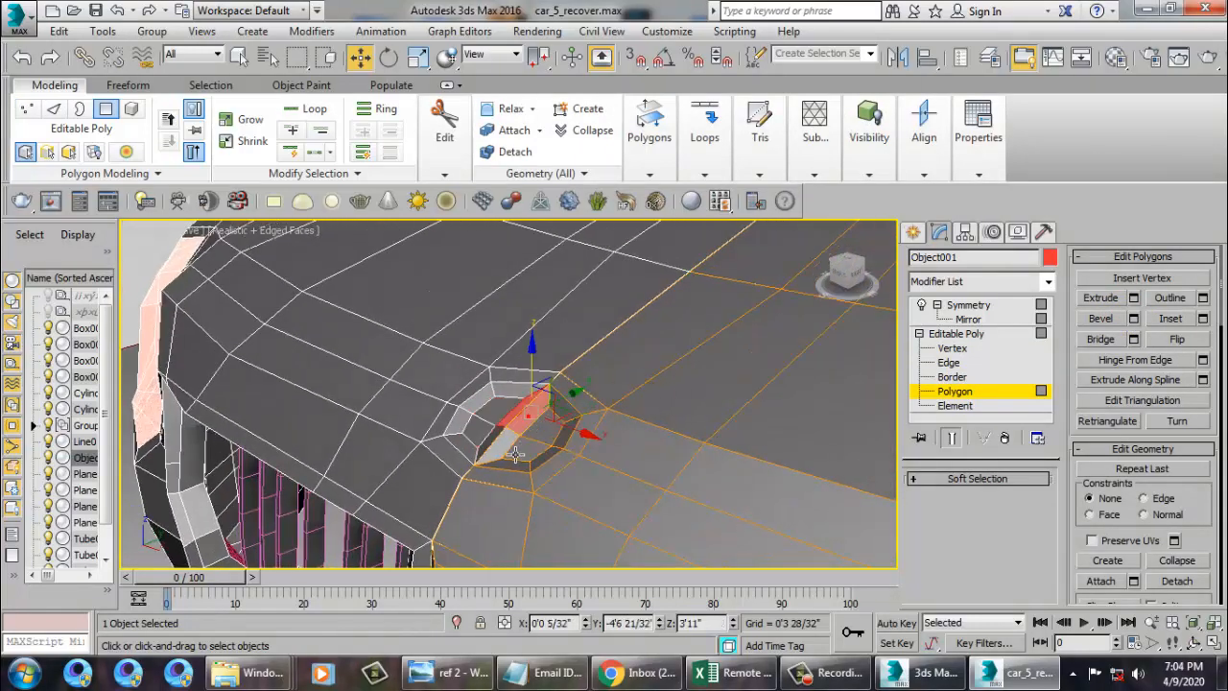
{"action": "left_click", "coordinate": [515, 454], "text": "ctrl"}
{"action": "key", "text": "Delete"}
{"action": "scroll", "coordinate": [576, 432], "scroll_direction": "down", "scroll_amount": 10}
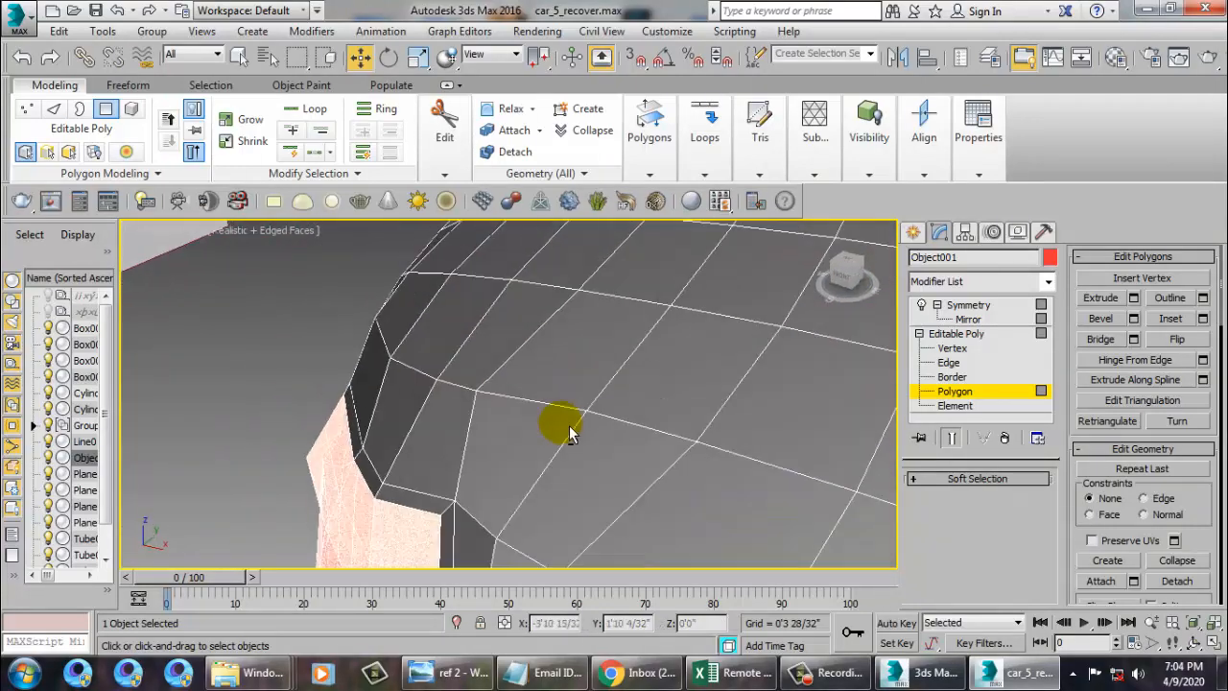
{"action": "middle_click_drag", "start_coordinate": [625, 446], "coordinate": [479, 455], "text": "alt"}
- Move the three open vertices of the recess floor along X to 0'0" so both mirrored halves meet
{"action": "key", "text": "1"}
{"action": "scroll", "coordinate": [437, 458], "scroll_direction": "up", "scroll_amount": 10}
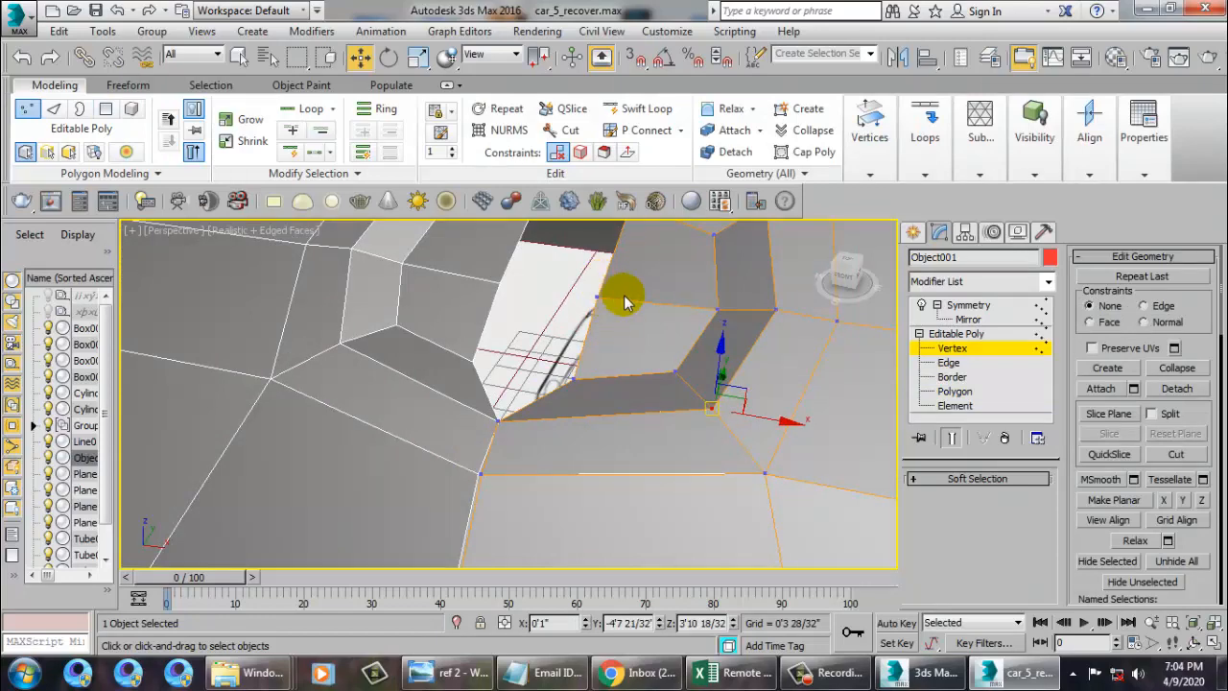
{"action": "mouse_move", "coordinate": [625, 303]}
{"action": "middle_mouse_down", "text": "alt"}
{"action": "mouse_move", "coordinate": [601, 348]}
{"action": "mouse_move", "coordinate": [657, 367]}
{"action": "middle_mouse_up", "text": "alt"}
{"action": "middle_click_drag", "start_coordinate": [572, 313], "coordinate": [599, 331], "text": "alt"}
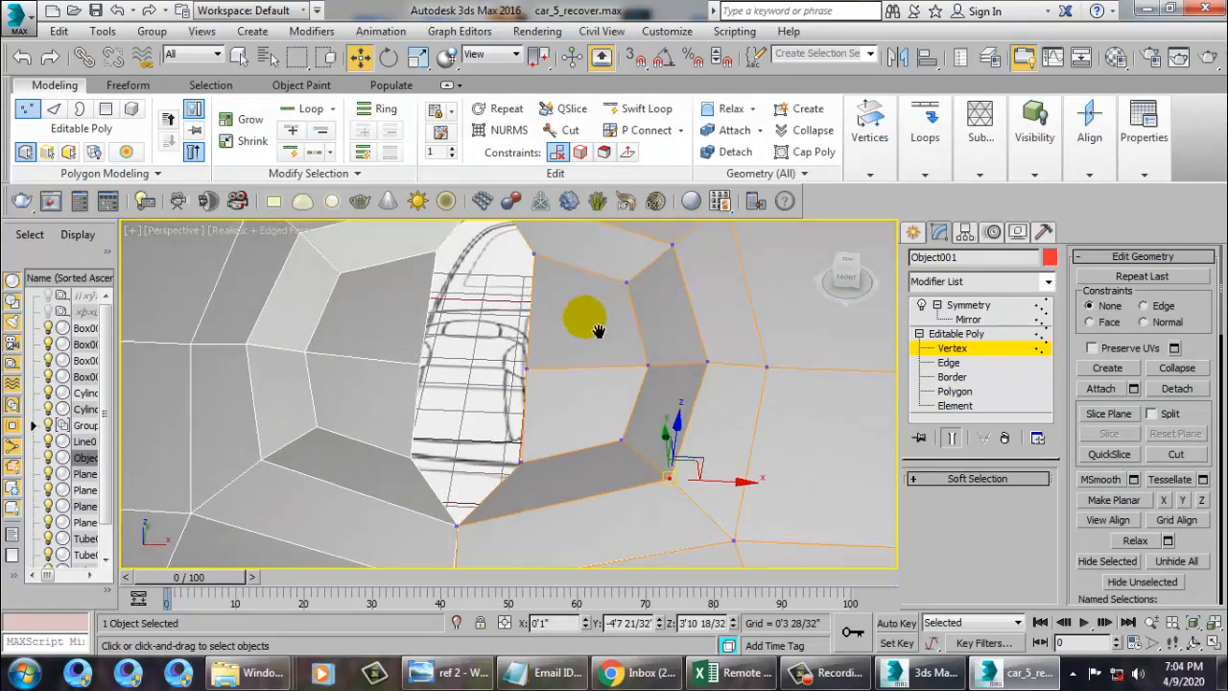
{"action": "left_click", "coordinate": [535, 255]}
{"action": "left_click", "coordinate": [528, 367], "text": "ctrl"}
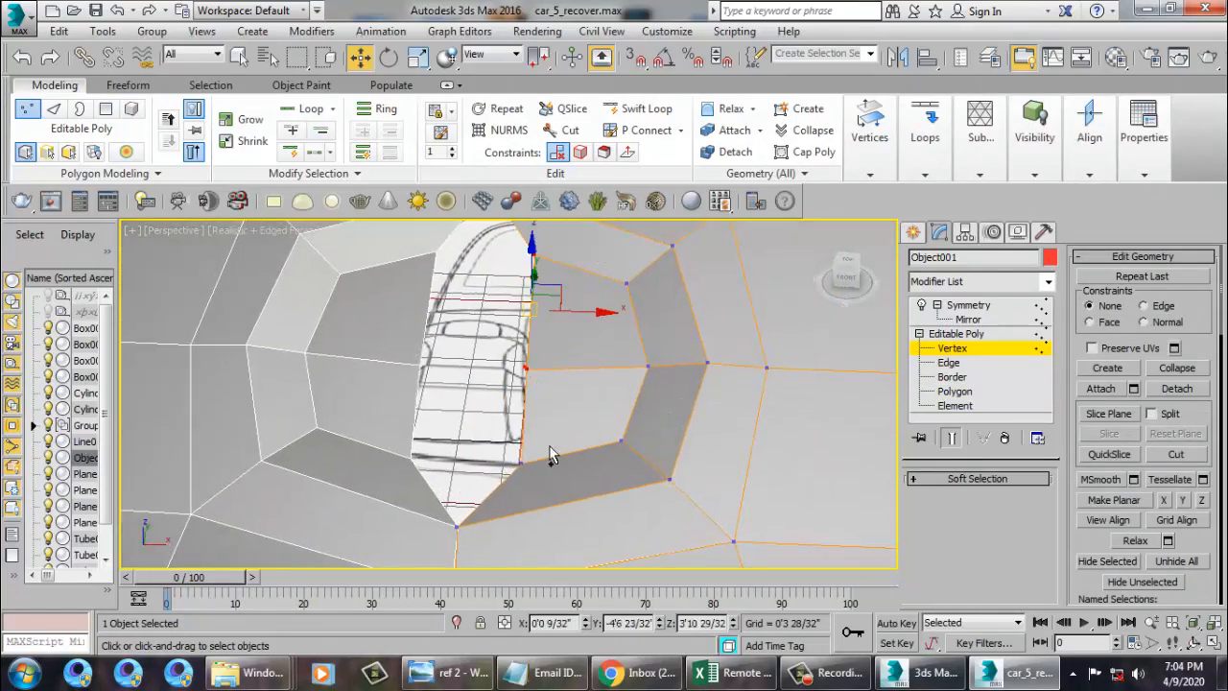
{"action": "left_click", "coordinate": [520, 468], "text": "ctrl"}
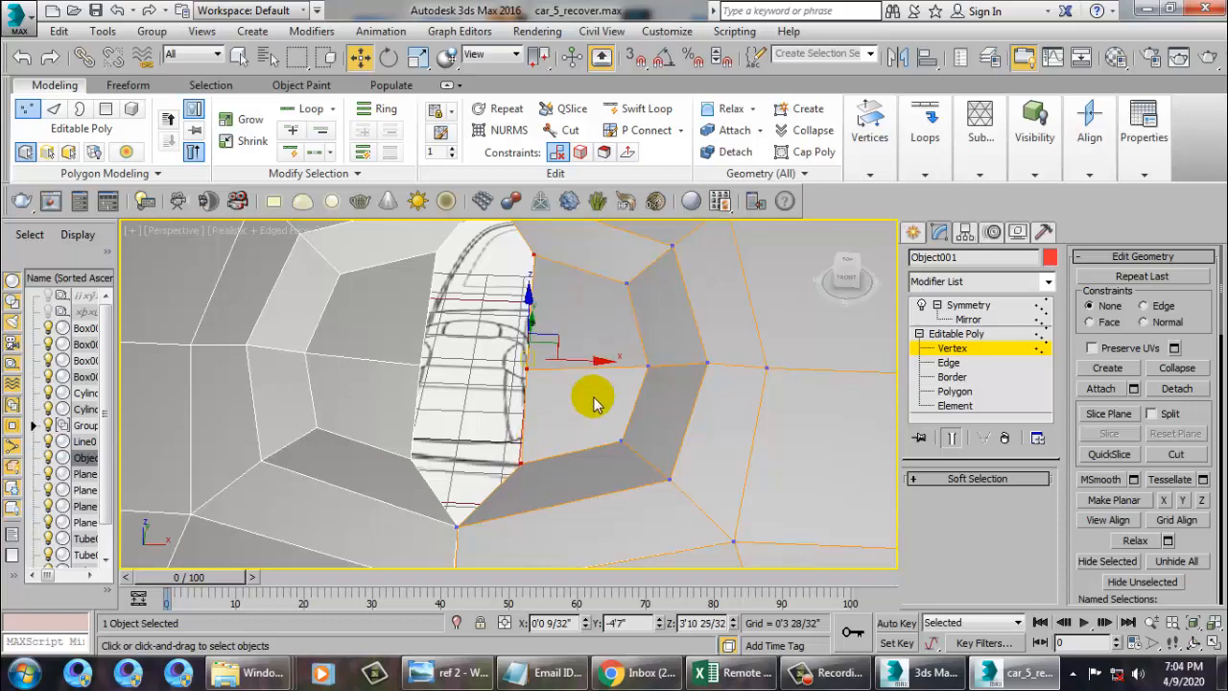
{"action": "left_click_drag", "start_coordinate": [595, 376], "coordinate": [540, 371]}
{"action": "scroll", "coordinate": [542, 370], "scroll_direction": "down", "scroll_amount": 3}
{"action": "middle_click_drag", "start_coordinate": [576, 356], "coordinate": [560, 418], "text": "alt"}
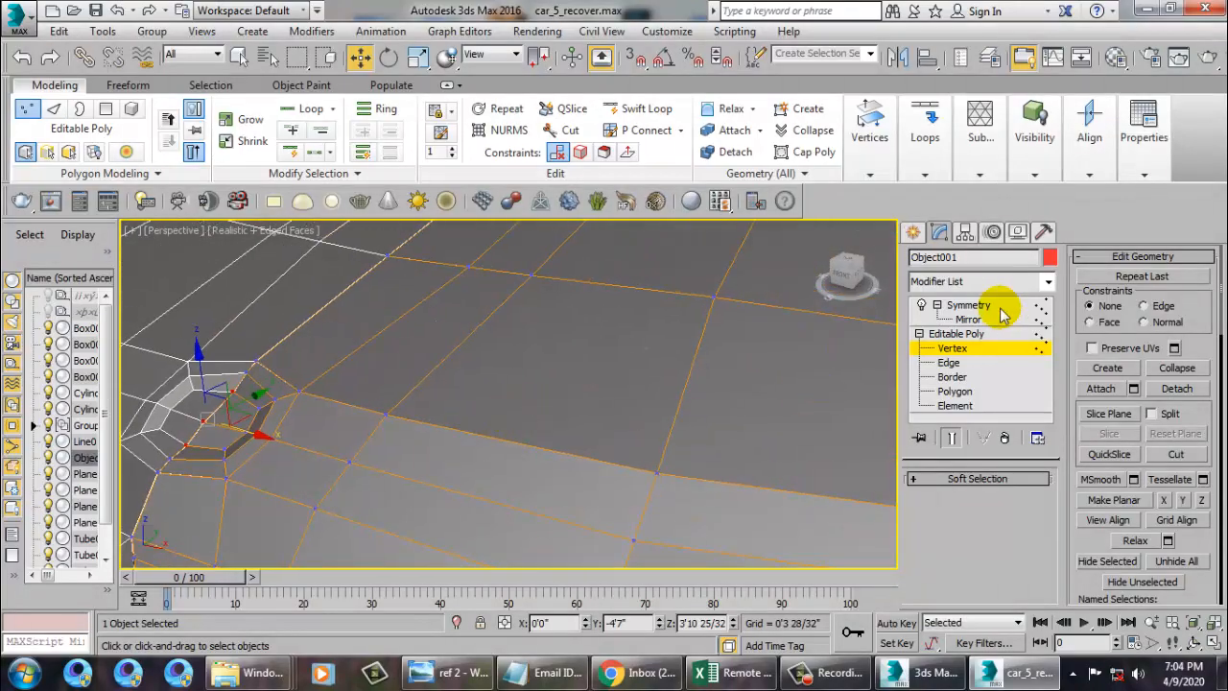
- Leave vertex editing and copy the round disc on the front fender towards the front of the car
{"action": "left_click", "coordinate": [964, 335]}
{"action": "scroll", "coordinate": [641, 418], "scroll_direction": "down", "scroll_amount": 5}
{"action": "middle_click_drag", "start_coordinate": [641, 417], "coordinate": [757, 411]}
{"action": "scroll", "coordinate": [581, 423], "scroll_direction": "down", "scroll_amount": 3}
{"action": "left_click", "coordinate": [726, 403]}
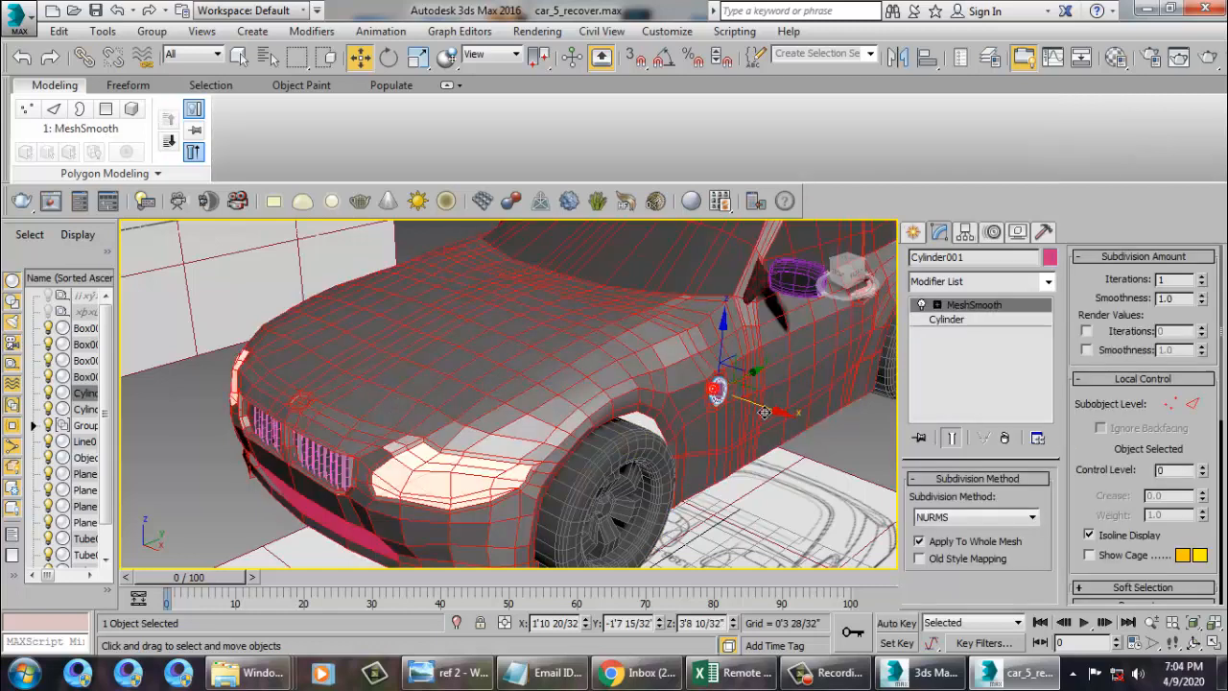
{"action": "mouse_move", "coordinate": [479, 465]}
{"action": "left_mouse_down", "text": "shift"}
{"action": "mouse_move", "coordinate": [463, 518]}
{"action": "mouse_move", "coordinate": [599, 458]}
{"action": "left_mouse_up", "text": "shift"}
{"action": "left_click", "coordinate": [618, 414]}
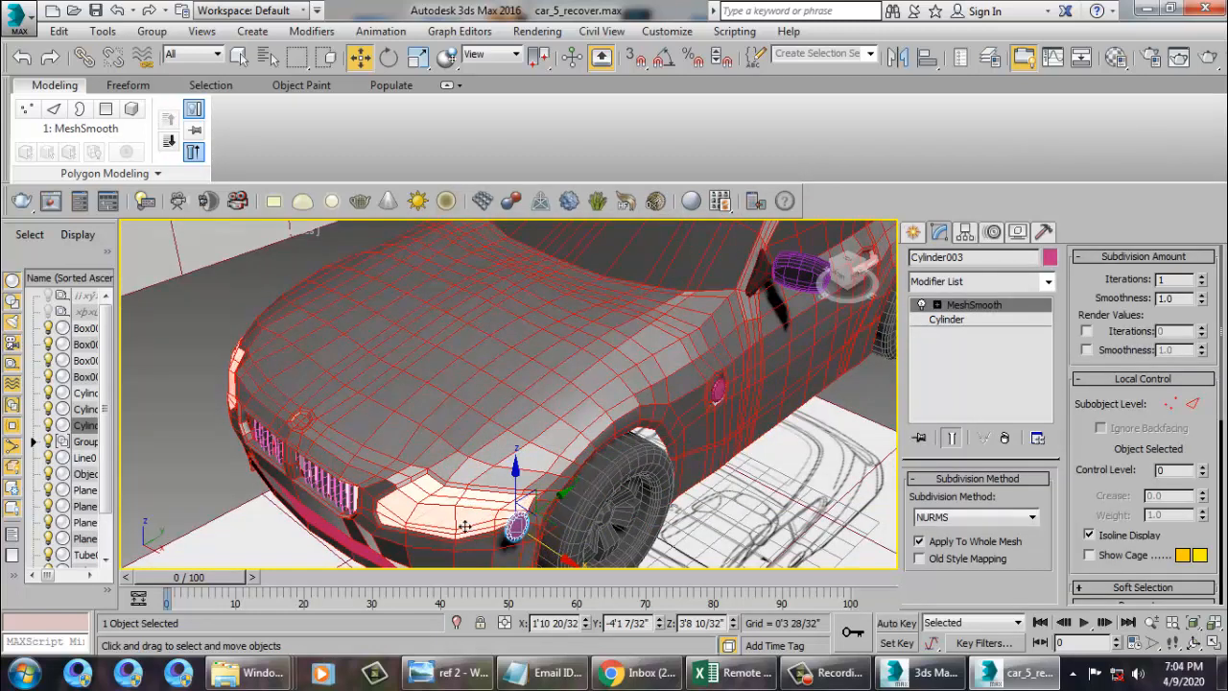
- Move the copied disc across to the middle of the hood and raise it above the surface
{"action": "key", "text": "z"}
{"action": "scroll", "coordinate": [516, 494], "scroll_direction": "down", "scroll_amount": 5}
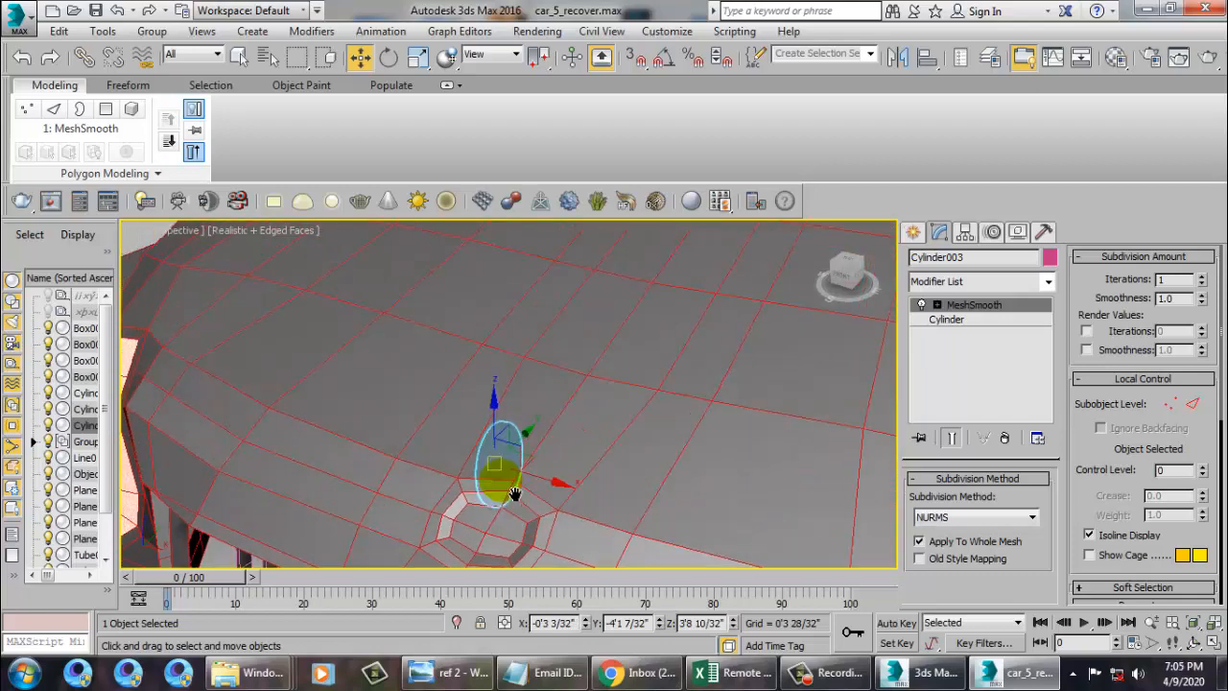
{"action": "mouse_move", "coordinate": [515, 494]}
{"action": "middle_mouse_down"}
{"action": "mouse_move", "coordinate": [509, 480]}
{"action": "mouse_move", "coordinate": [569, 432]}
{"action": "middle_mouse_up"}
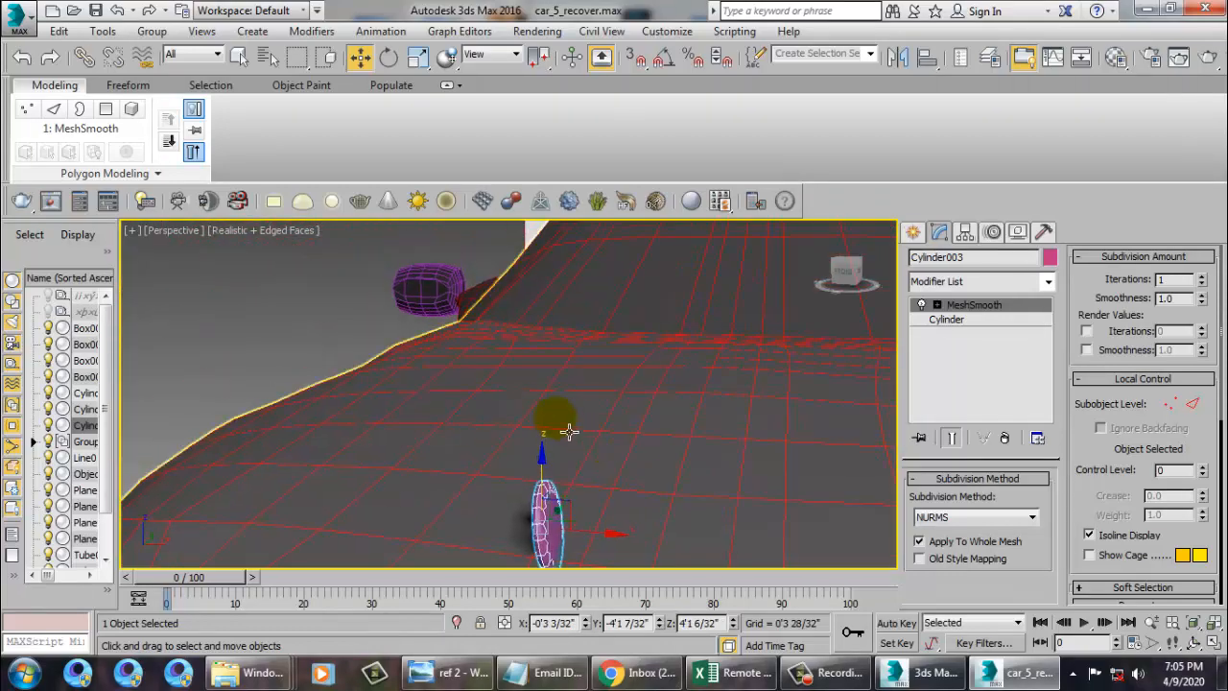
{"action": "mouse_move", "coordinate": [551, 480]}
{"action": "middle_mouse_down", "text": "alt"}
{"action": "mouse_move", "coordinate": [556, 422]}
{"action": "mouse_move", "coordinate": [589, 406]}
{"action": "mouse_move", "coordinate": [639, 412]}
{"action": "middle_mouse_up", "text": "alt"}
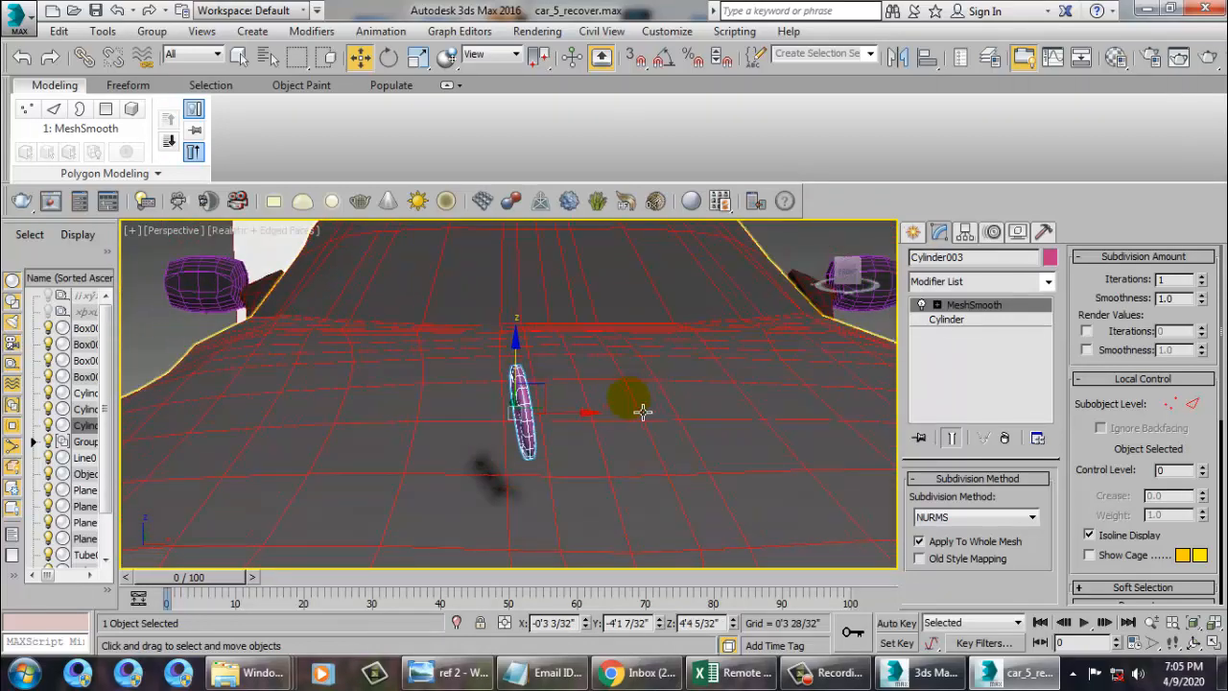
- Turn on angle snapping at 90 degrees and rotate the copied disc to lie flat above the hood
{"action": "right_click", "coordinate": [664, 60]}
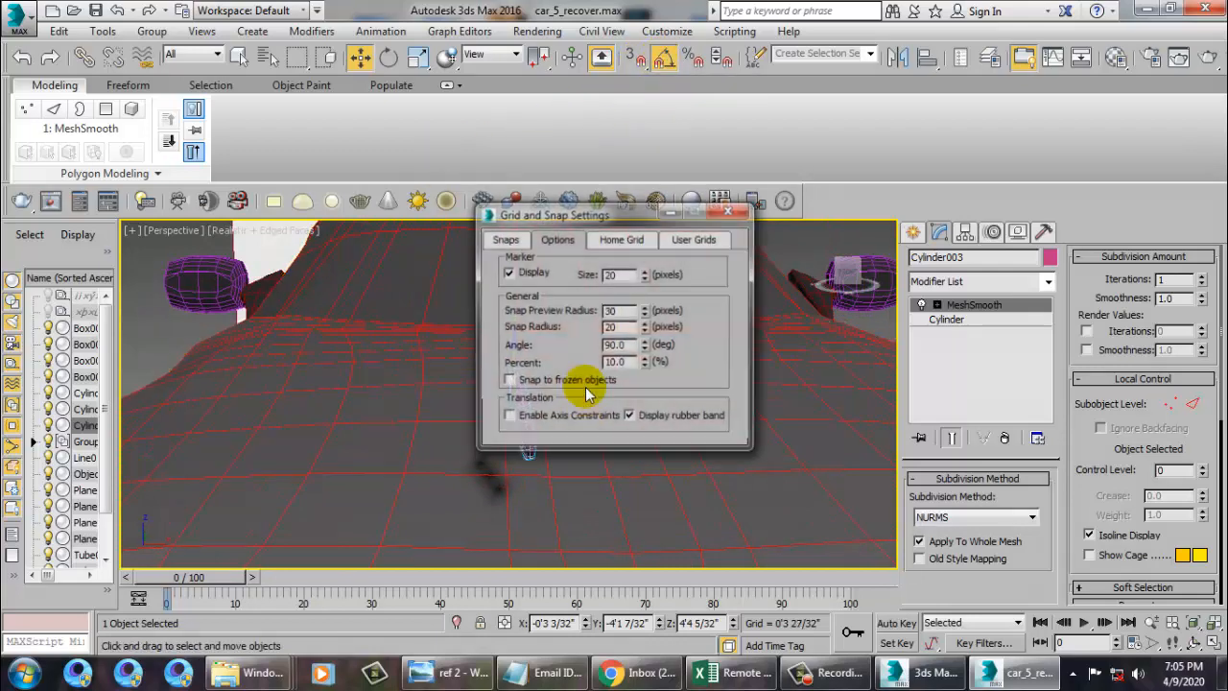
{"action": "left_click", "coordinate": [729, 210]}
{"action": "key", "text": "e"}
{"action": "left_click_drag", "start_coordinate": [510, 370], "coordinate": [570, 369]}
{"action": "middle_click_drag", "start_coordinate": [579, 390], "coordinate": [398, 304], "text": "alt"}
- Move the flat disc forward and down towards the badge recess at the hood's front
{"action": "key", "text": "w"}
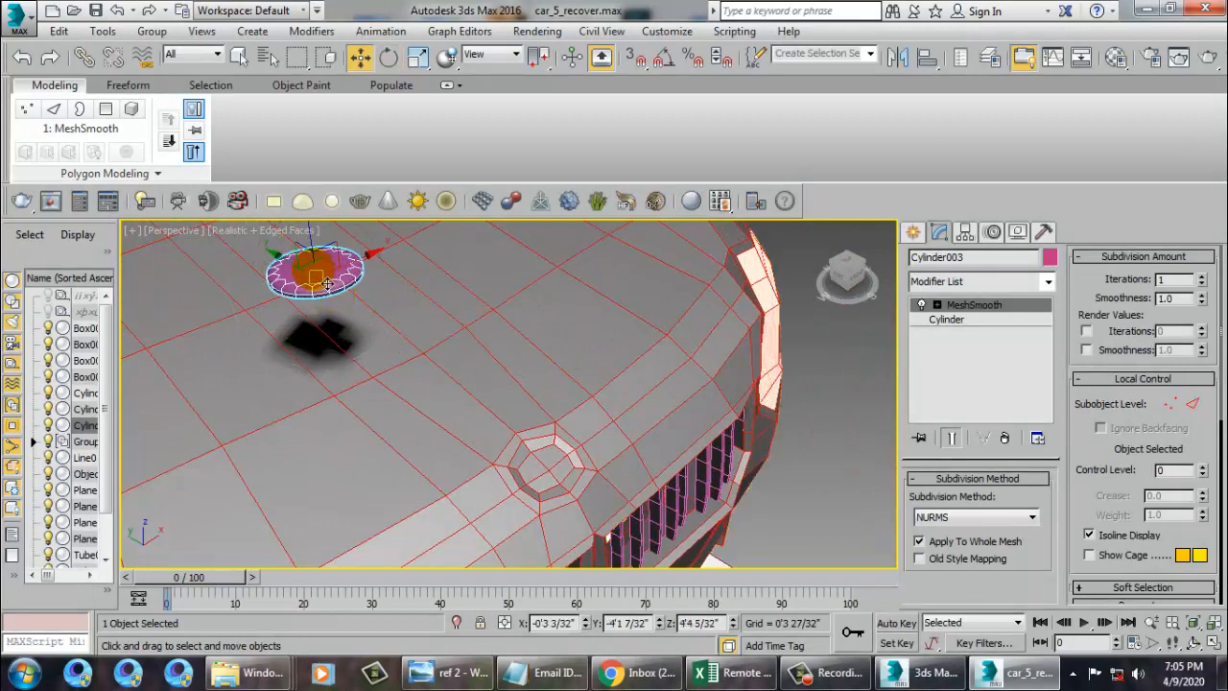
{"action": "left_click_drag", "start_coordinate": [327, 287], "coordinate": [636, 471]}
{"action": "key", "text": "r"}
{"action": "key", "text": "w"}
{"action": "middle_click_drag", "start_coordinate": [637, 471], "coordinate": [369, 398], "text": "alt"}
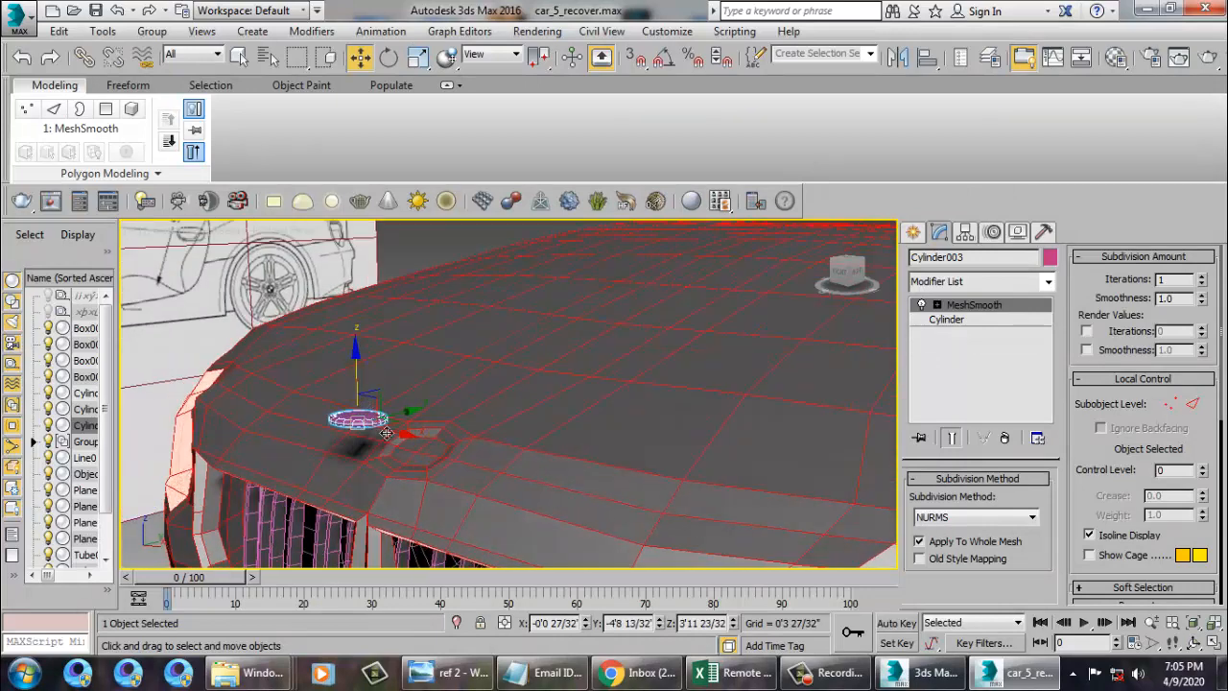
{"action": "left_click_drag", "start_coordinate": [386, 434], "coordinate": [388, 511]}
- Tilt the disc to follow the hood's slope and move it close above the badge recess
{"action": "key", "text": "e"}
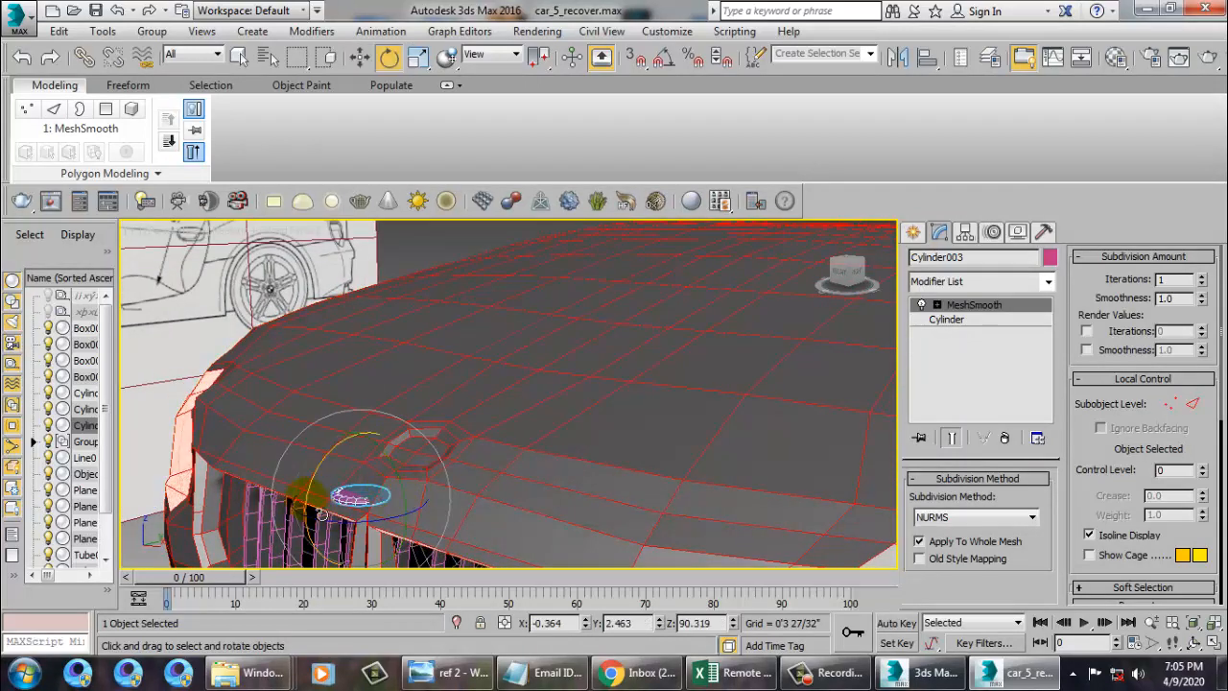
{"action": "left_click_drag", "start_coordinate": [331, 582], "coordinate": [334, 576]}
{"action": "key", "text": "w"}
{"action": "left_click_drag", "start_coordinate": [409, 481], "coordinate": [484, 444]}
{"action": "middle_click_drag", "start_coordinate": [484, 443], "coordinate": [459, 408], "text": "alt"}
{"action": "left_click_drag", "start_coordinate": [451, 403], "coordinate": [462, 365]}
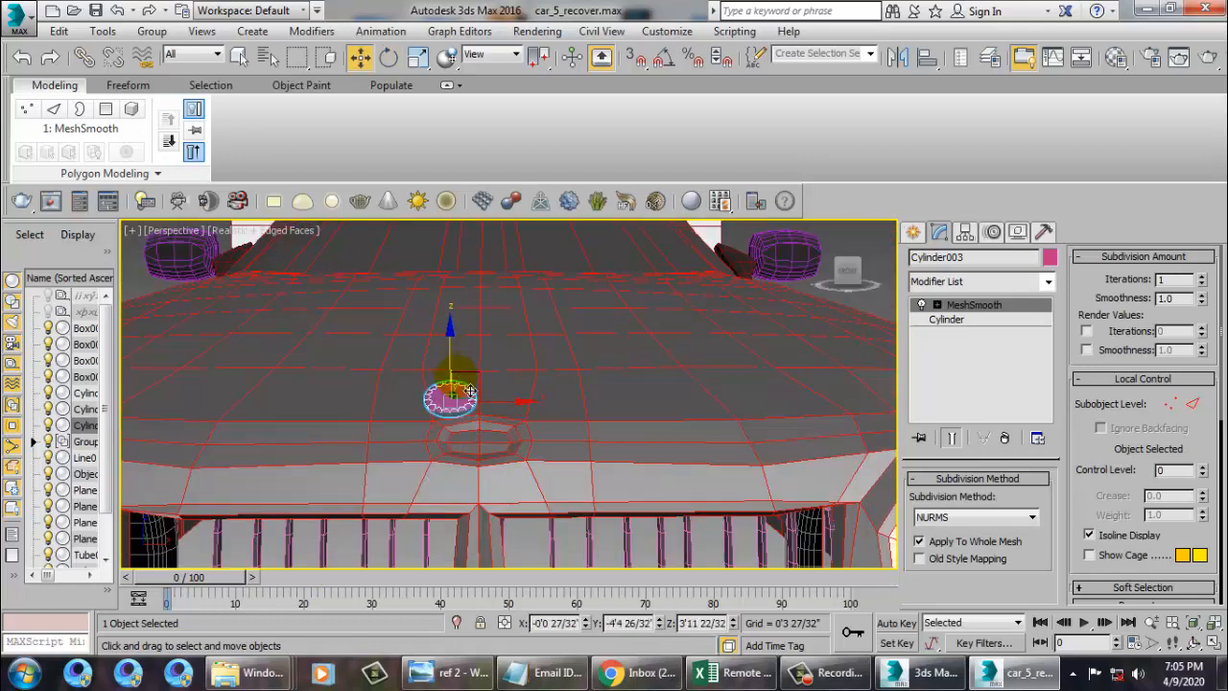
- Move the emblem cylinder over the recess at the hood's front centre, adjusting its angle to the hood slope
{"action": "middle_click_drag", "start_coordinate": [470, 391], "coordinate": [413, 403], "text": "alt"}
{"action": "left_click_drag", "start_coordinate": [410, 403], "coordinate": [479, 430]}
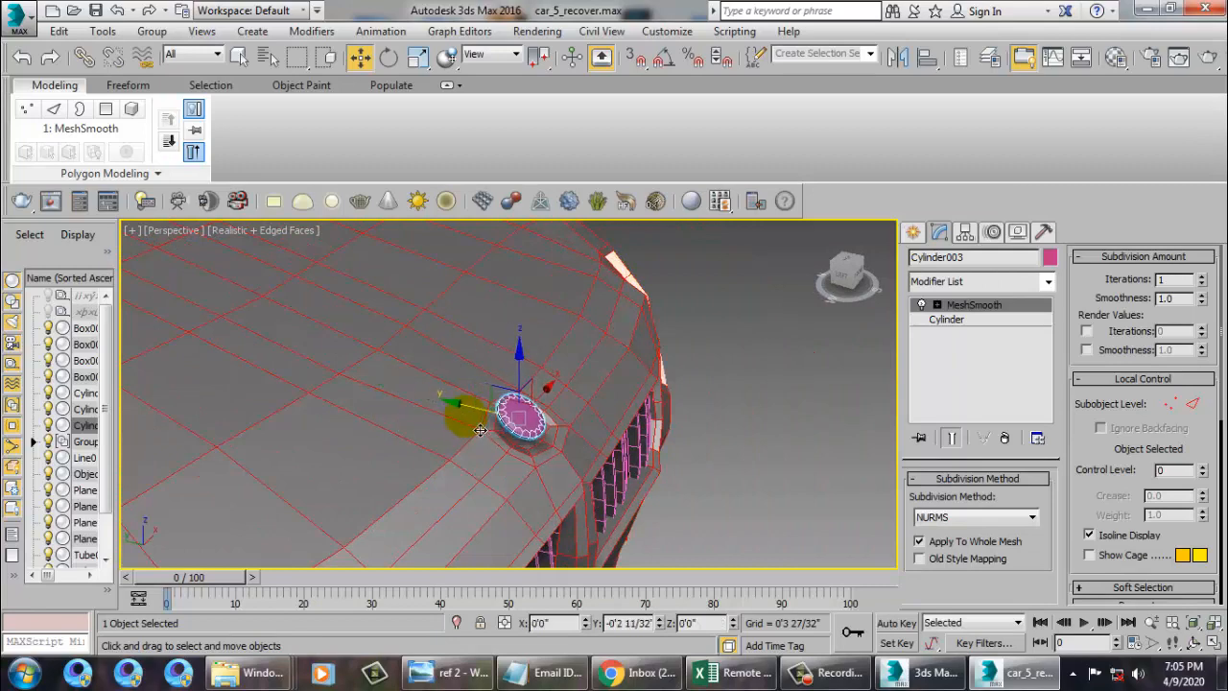
{"action": "key", "text": "e"}
{"action": "middle_click_drag", "start_coordinate": [538, 429], "coordinate": [579, 354], "text": "alt"}
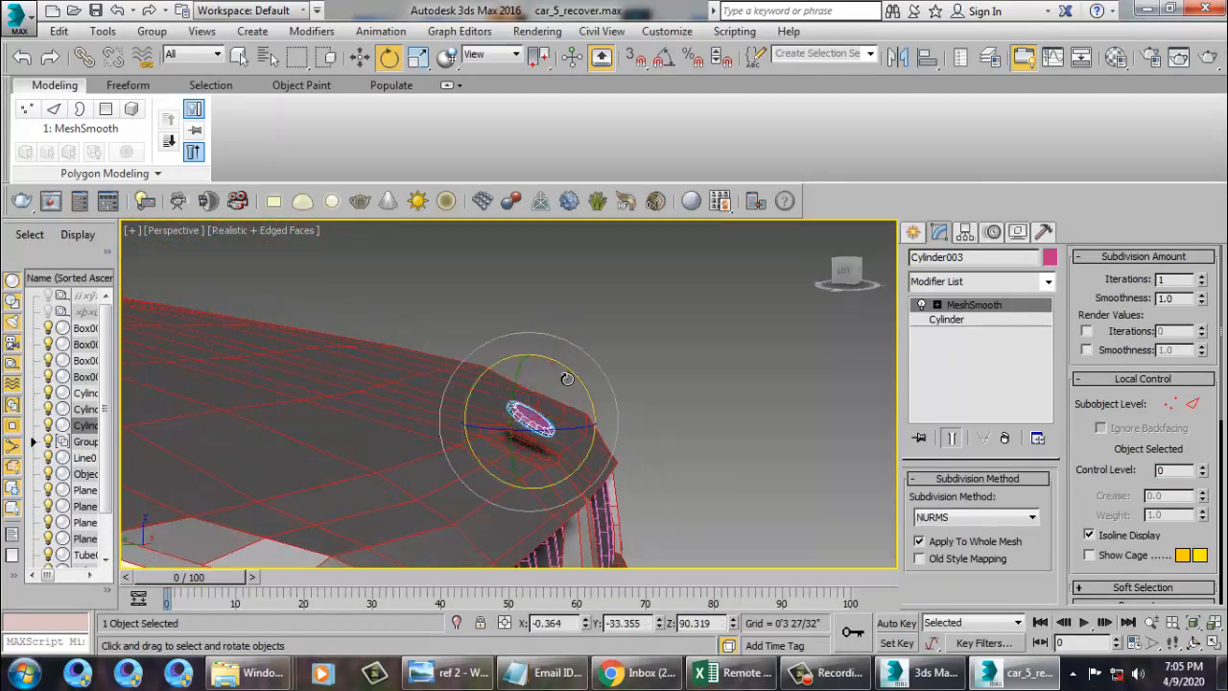
{"action": "key", "text": "w"}
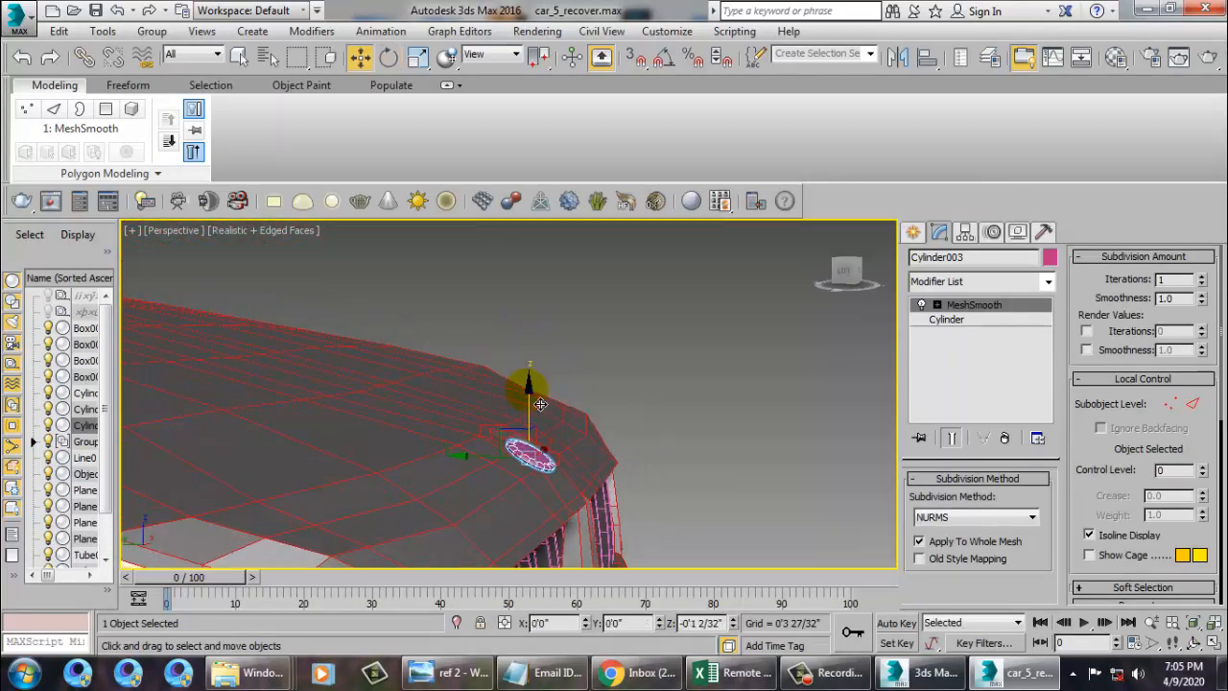
{"action": "middle_click_drag", "start_coordinate": [543, 396], "coordinate": [480, 453], "text": "alt"}
{"action": "left_click_drag", "start_coordinate": [562, 453], "coordinate": [590, 475]}
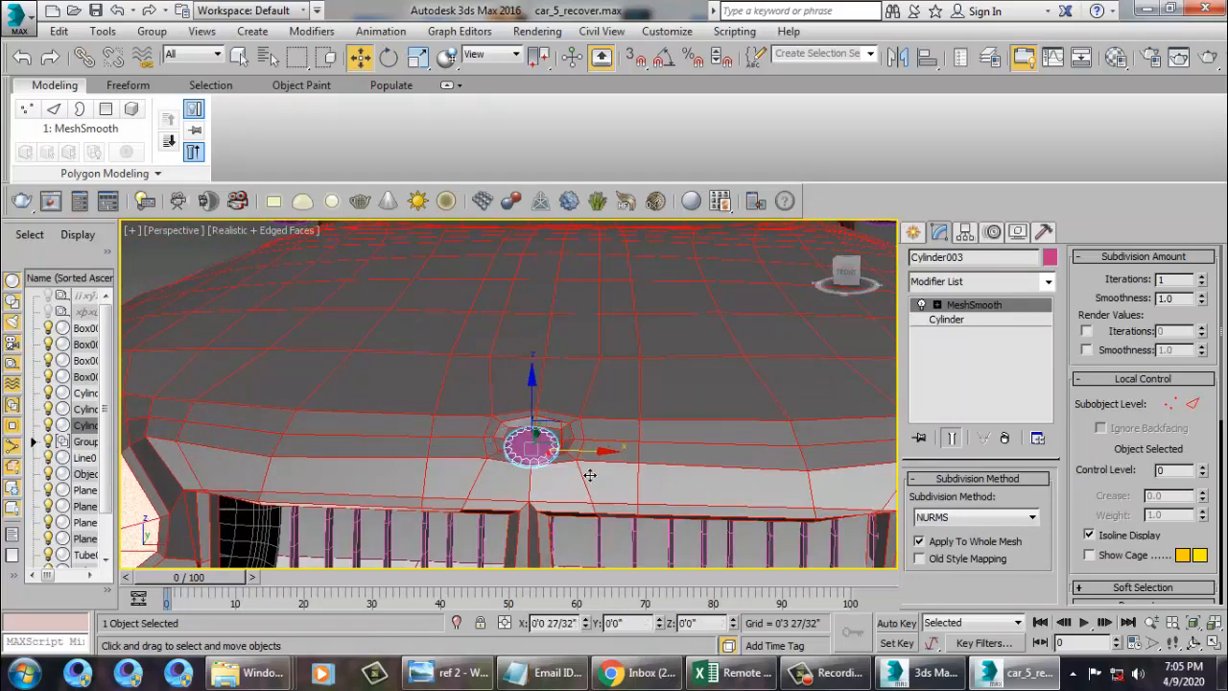
- Scale down the emblem cylinder and adjust its position so it sits inside the hood recess
{"action": "middle_click_drag", "start_coordinate": [590, 475], "coordinate": [413, 465], "text": "alt"}
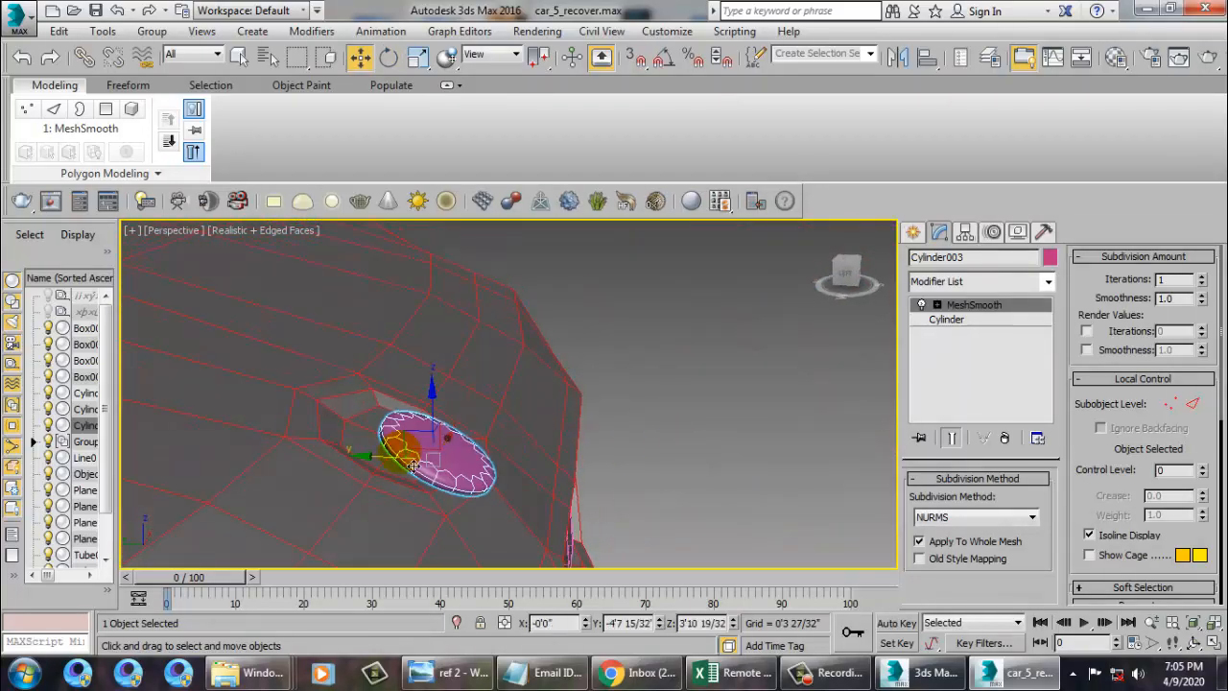
{"action": "left_click_drag", "start_coordinate": [404, 470], "coordinate": [397, 463]}
{"action": "mouse_move", "coordinate": [509, 444]}
{"action": "middle_mouse_down", "text": "alt"}
{"action": "mouse_move", "coordinate": [531, 459]}
{"action": "mouse_move", "coordinate": [501, 438]}
{"action": "middle_mouse_up", "text": "alt"}
{"action": "key", "text": "r"}
{"action": "left_click_drag", "start_coordinate": [403, 466], "coordinate": [427, 422]}
{"action": "key", "text": "w"}
{"action": "key", "text": "e"}
{"action": "key", "text": "w"}
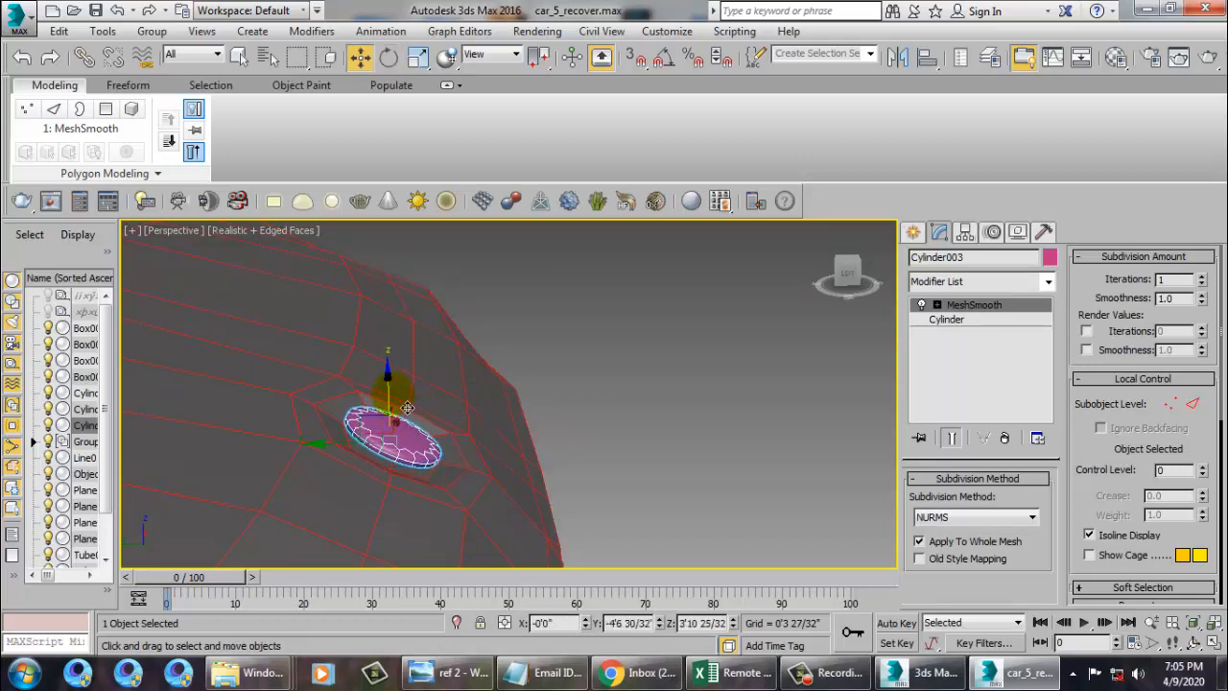
- Add a Shell modifier above Symmetry on the car body
{"action": "left_click", "coordinate": [386, 360]}
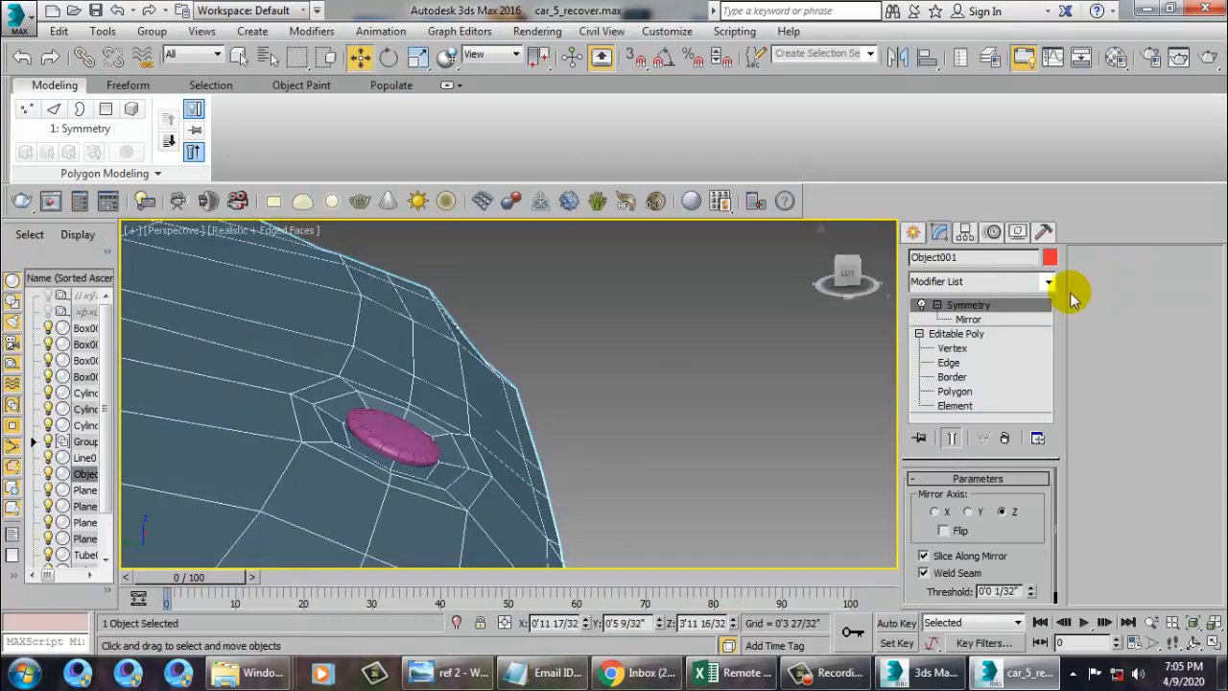
{"action": "left_click", "coordinate": [1046, 282]}
{"action": "scroll", "coordinate": [998, 309], "scroll_direction": "down", "scroll_amount": 10}
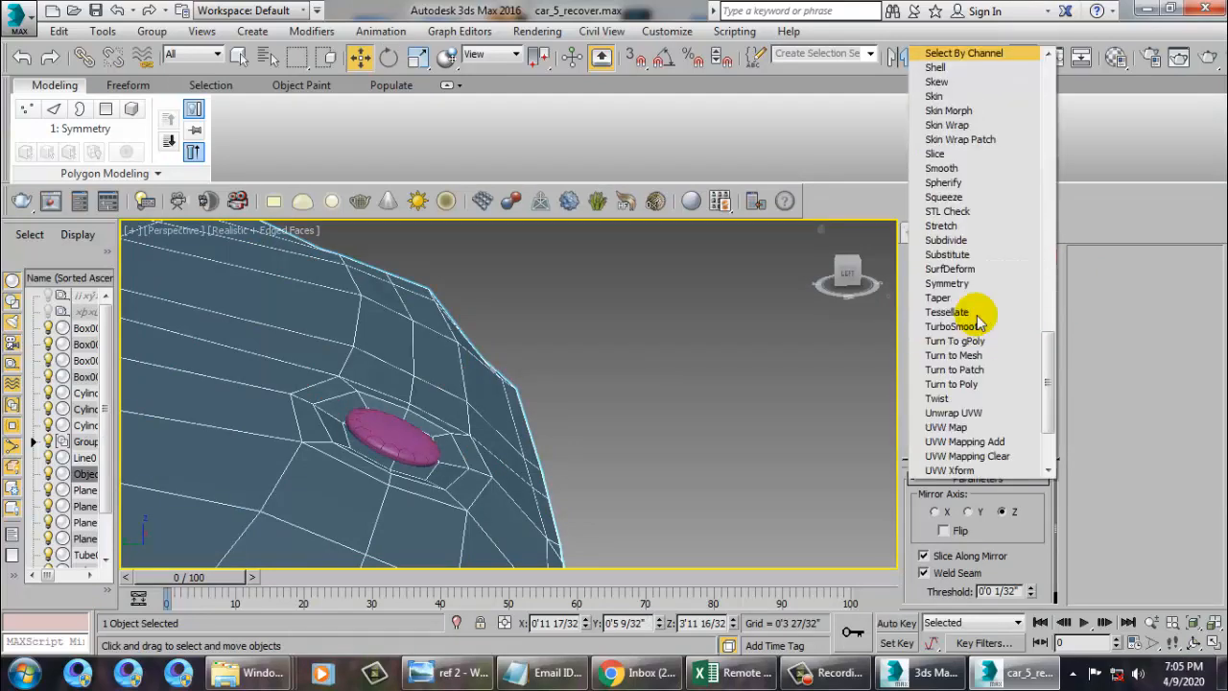
{"action": "key", "text": "Return"}
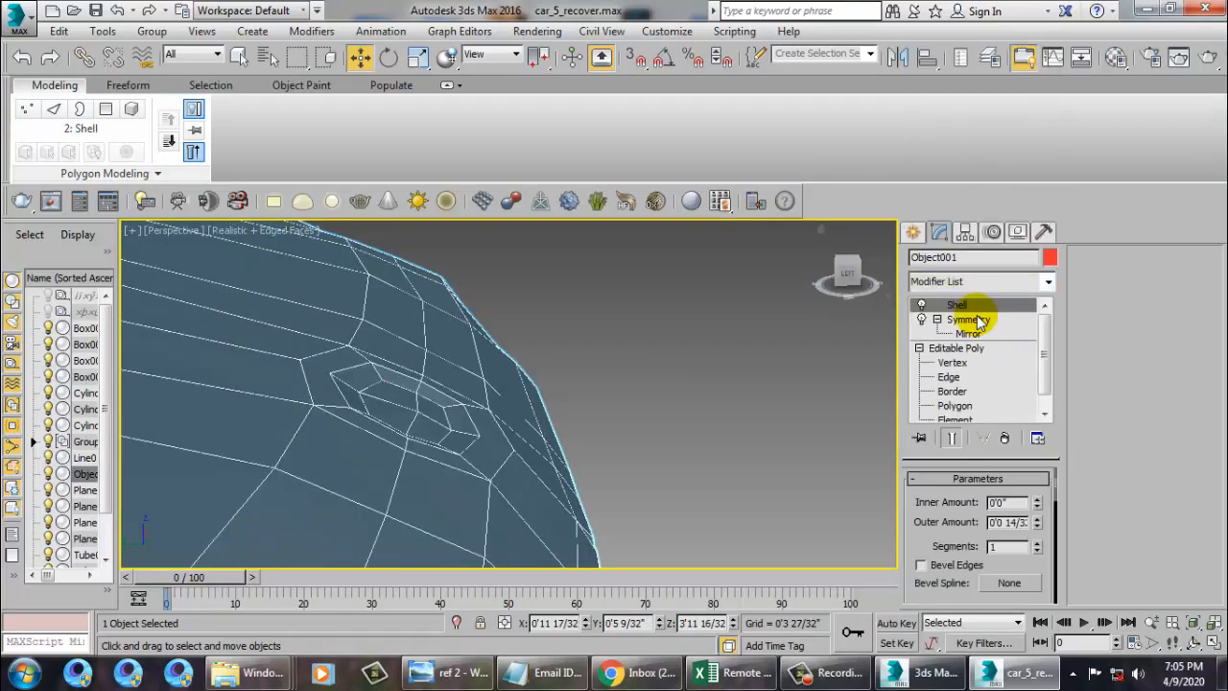
- Raise the emblem cylinder above the hood's outer shell surface, using wireframe display to select it
{"action": "key", "text": "F3"}
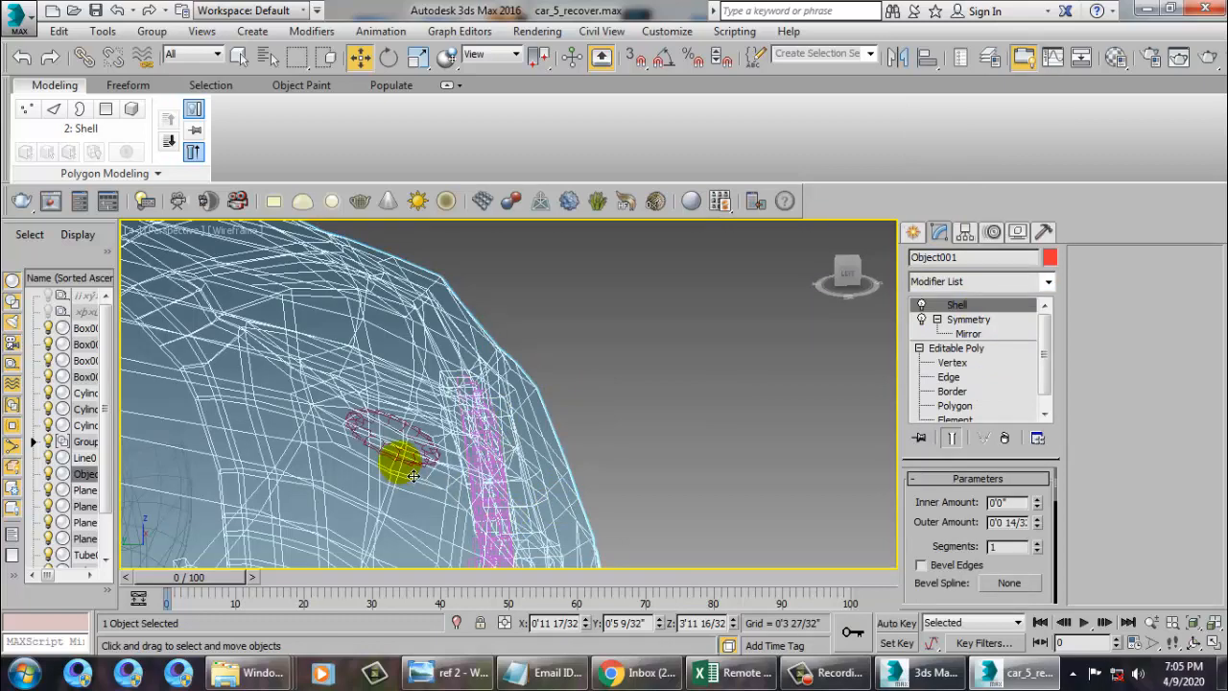
{"action": "left_click", "coordinate": [392, 460]}
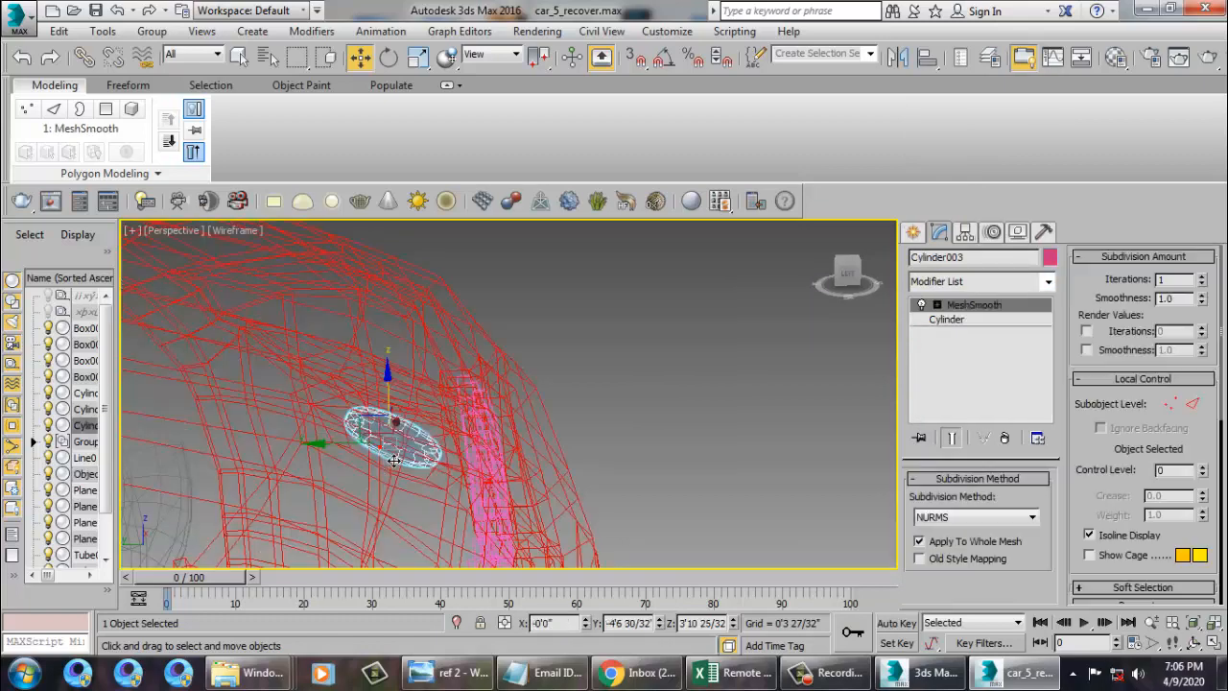
{"action": "left_click_drag", "start_coordinate": [398, 412], "coordinate": [409, 370]}
{"action": "key", "text": "F3"}
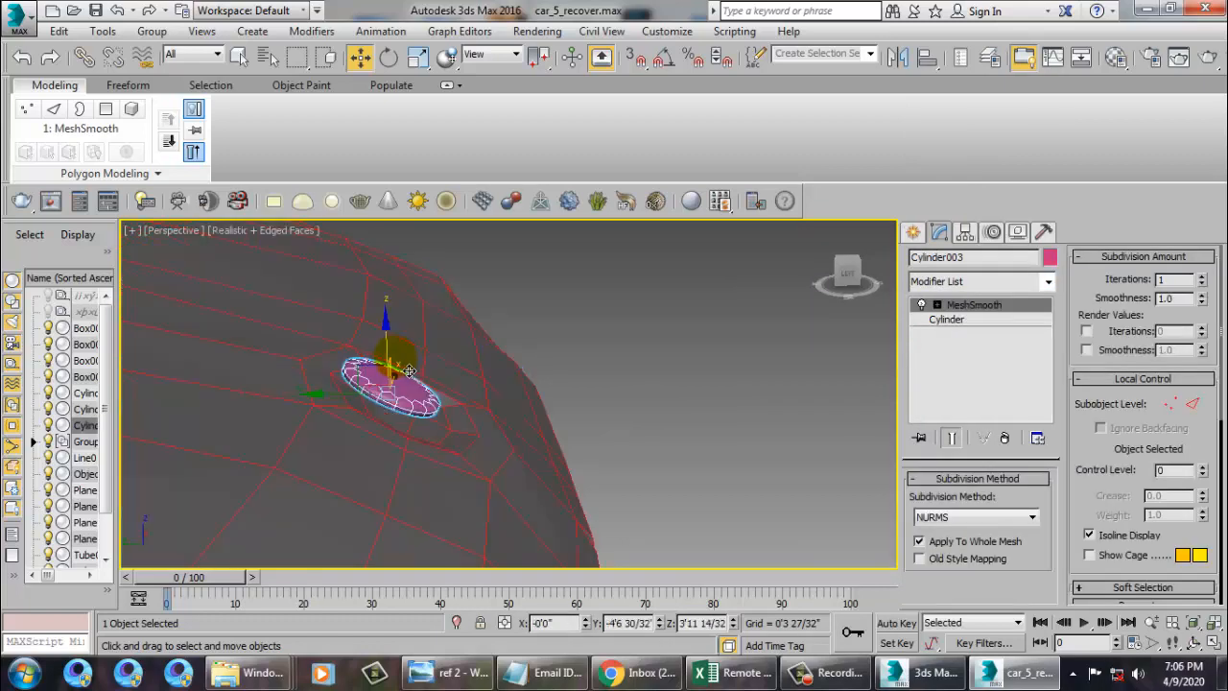
- Add a MeshSmooth modifier above Shell on the car body and bring the car's front into view
{"action": "left_click", "coordinate": [562, 516]}
{"action": "left_click", "coordinate": [1046, 281]}
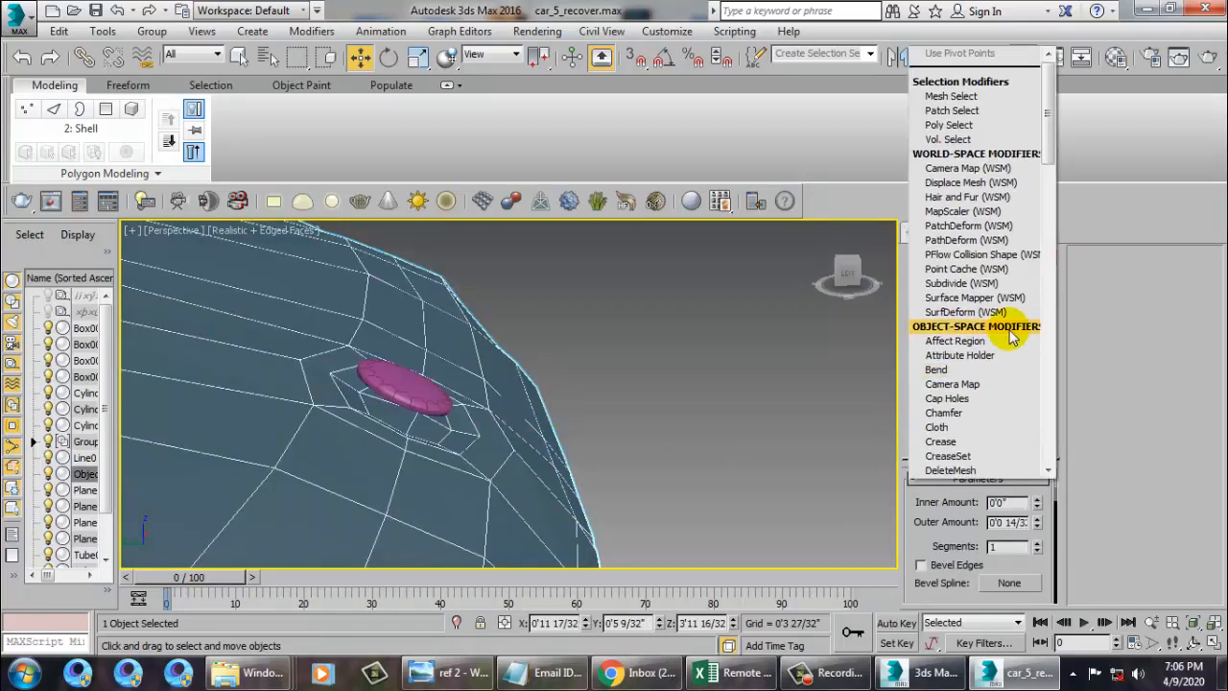
{"action": "scroll", "coordinate": [1009, 329], "scroll_direction": "down", "scroll_amount": 10}
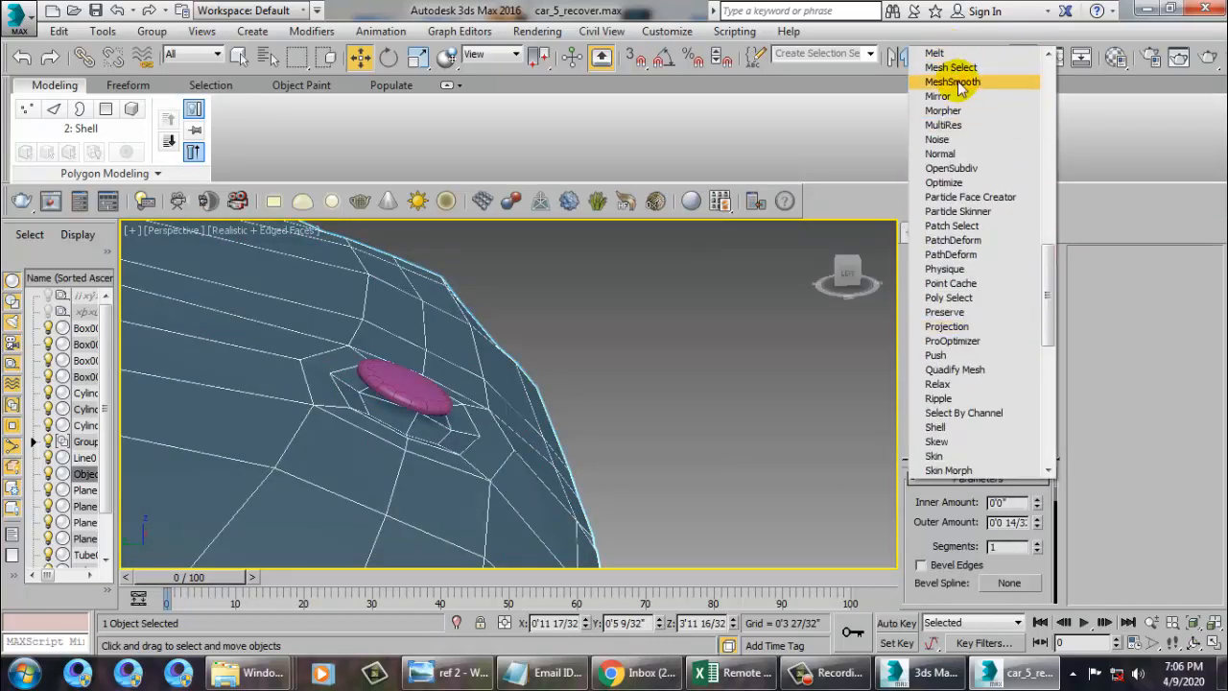
{"action": "left_click", "coordinate": [952, 81]}
{"action": "scroll", "coordinate": [413, 365], "scroll_direction": "down", "scroll_amount": 8}
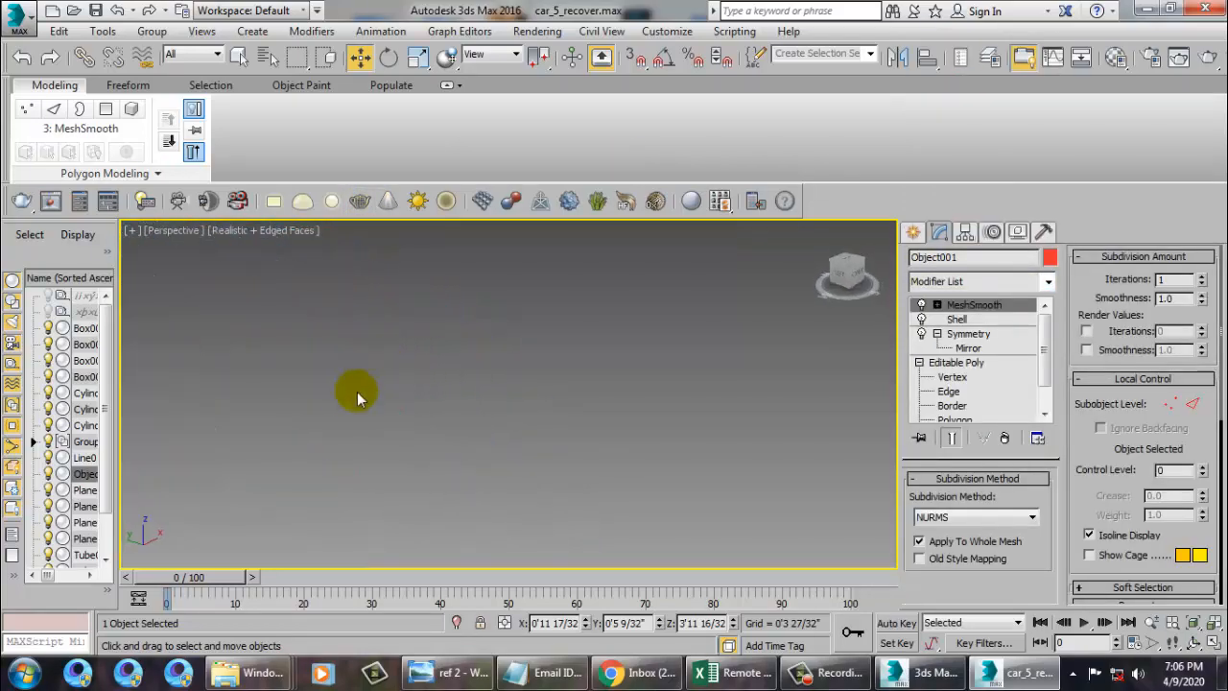
{"action": "middle_click_drag", "start_coordinate": [438, 444], "coordinate": [461, 453], "text": "alt"}
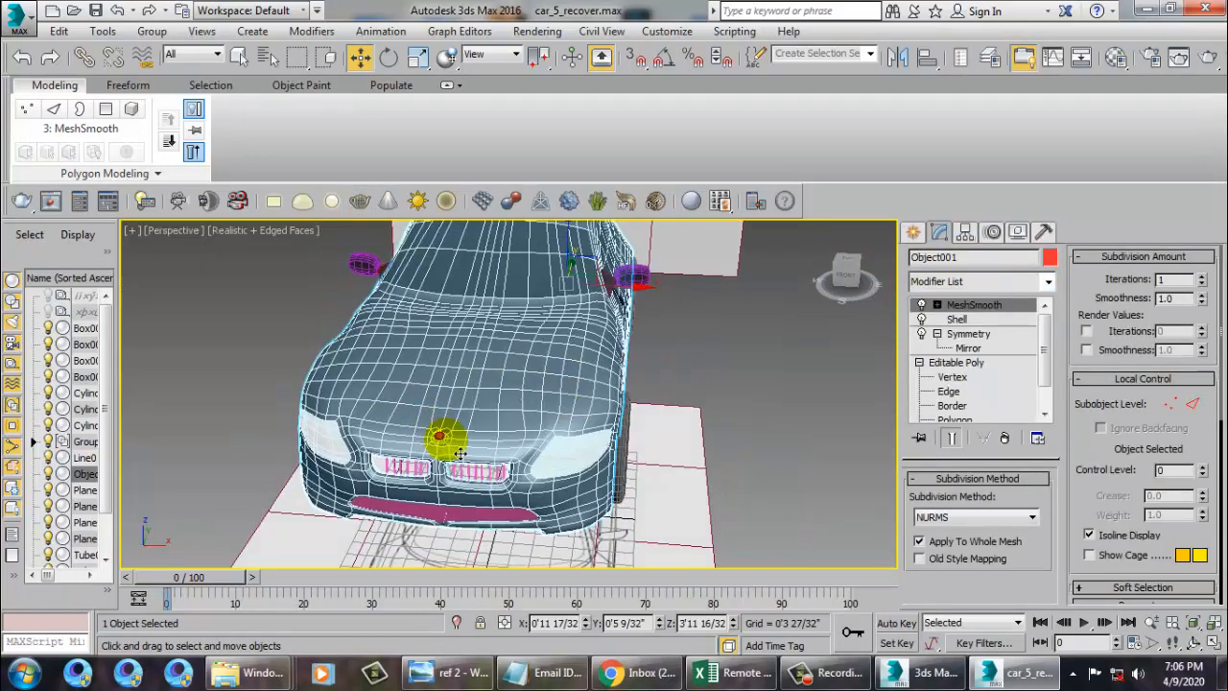
- Isolate the view on the emblem cylinder and examine the smoothed hood surface around it
{"action": "left_click", "coordinate": [439, 436]}
{"action": "key", "text": "z"}
{"action": "scroll", "coordinate": [527, 428], "scroll_direction": "down", "scroll_amount": 5}
{"action": "middle_click_drag", "start_coordinate": [527, 428], "coordinate": [604, 435], "text": "alt"}
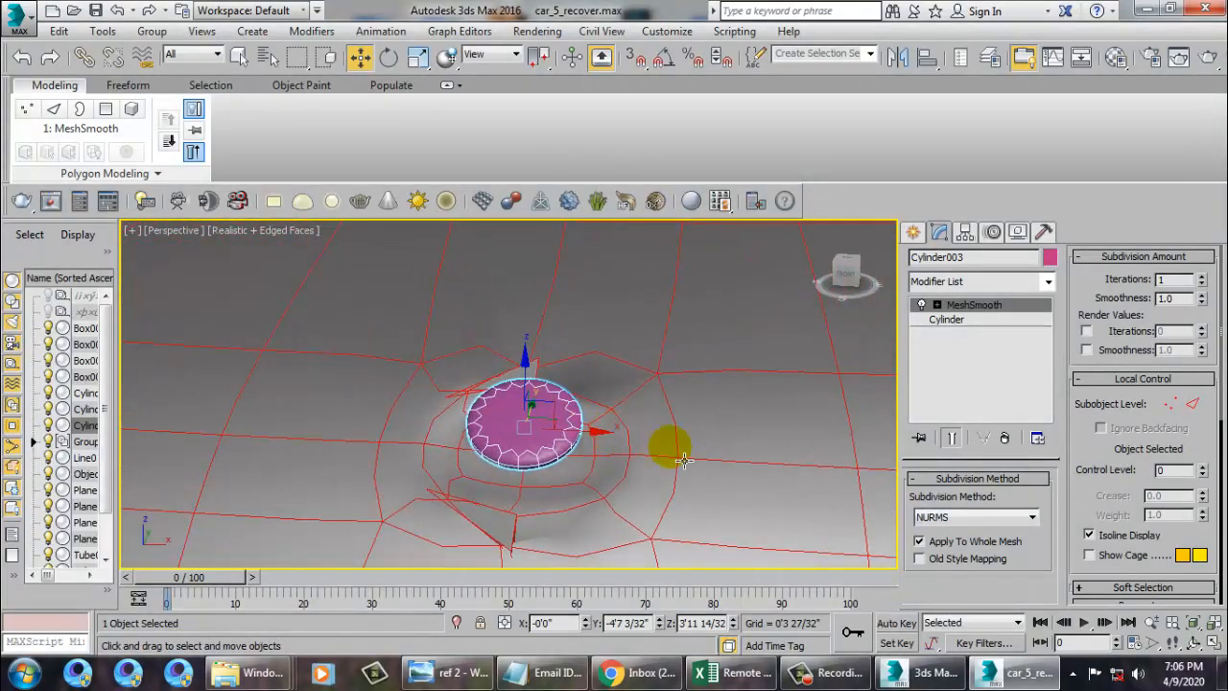
- Examine the car body's centre seam and front with its Symmetry modifier switched off and back on
{"action": "left_click", "coordinate": [670, 448]}
{"action": "scroll", "coordinate": [735, 364], "scroll_direction": "down", "scroll_amount": 5}
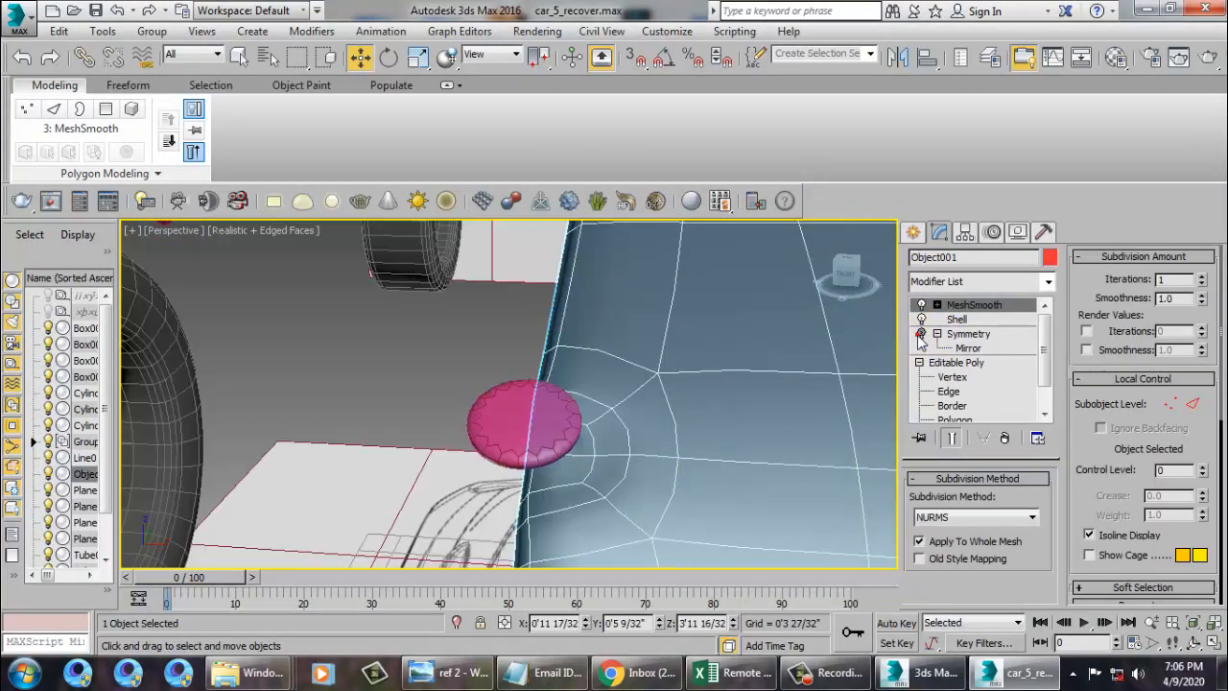
{"action": "middle_click_drag", "start_coordinate": [735, 365], "coordinate": [614, 408], "text": "alt"}
{"action": "scroll", "coordinate": [706, 398], "scroll_direction": "up", "scroll_amount": 4}
{"action": "scroll", "coordinate": [655, 389], "scroll_direction": "up", "scroll_amount": 5}
{"action": "scroll", "coordinate": [655, 400], "scroll_direction": "down", "scroll_amount": 5}
{"action": "left_click", "coordinate": [921, 320]}
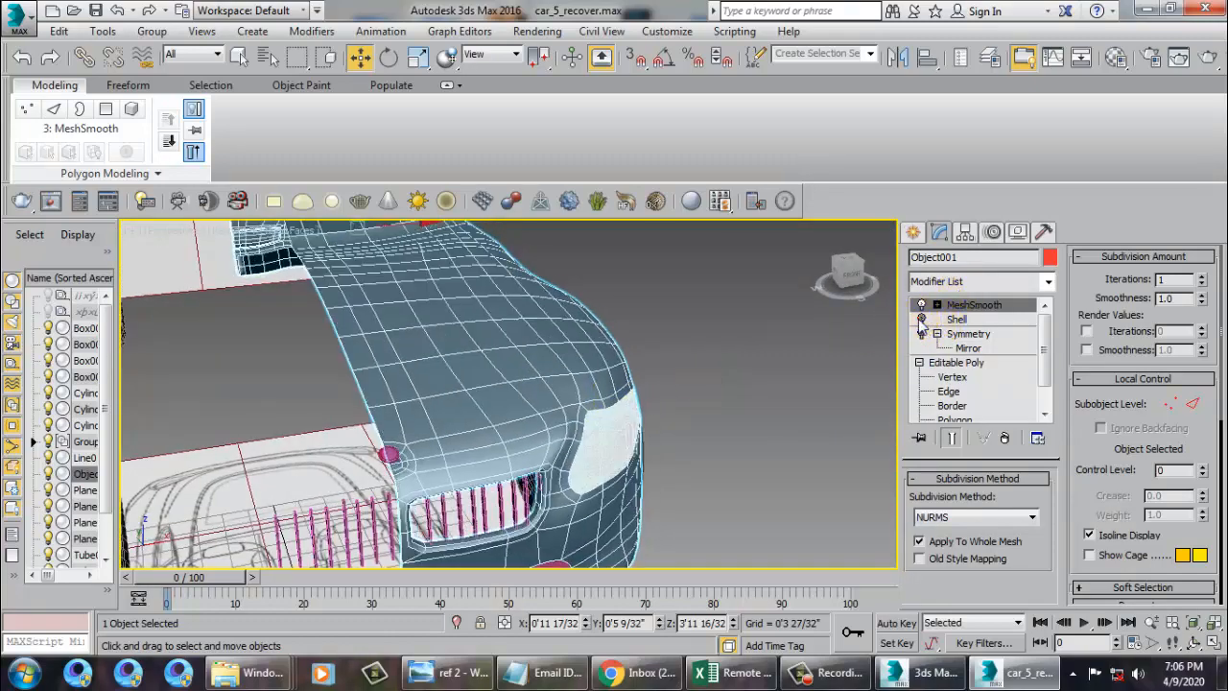
{"action": "middle_click_drag", "start_coordinate": [735, 363], "coordinate": [444, 452], "text": "alt"}
{"action": "left_click", "coordinate": [967, 333]}
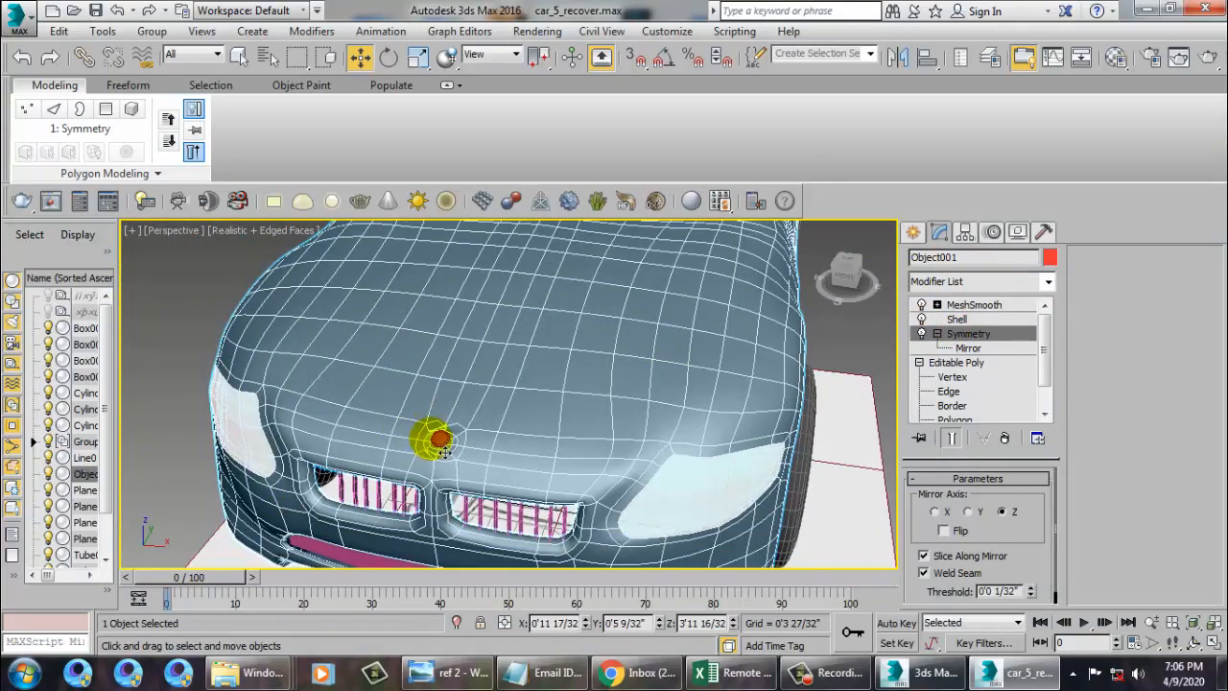
- Lower the emblem cylinder slightly into the hood recess, hide the edge display and clear the selection
{"action": "left_click", "coordinate": [457, 453]}
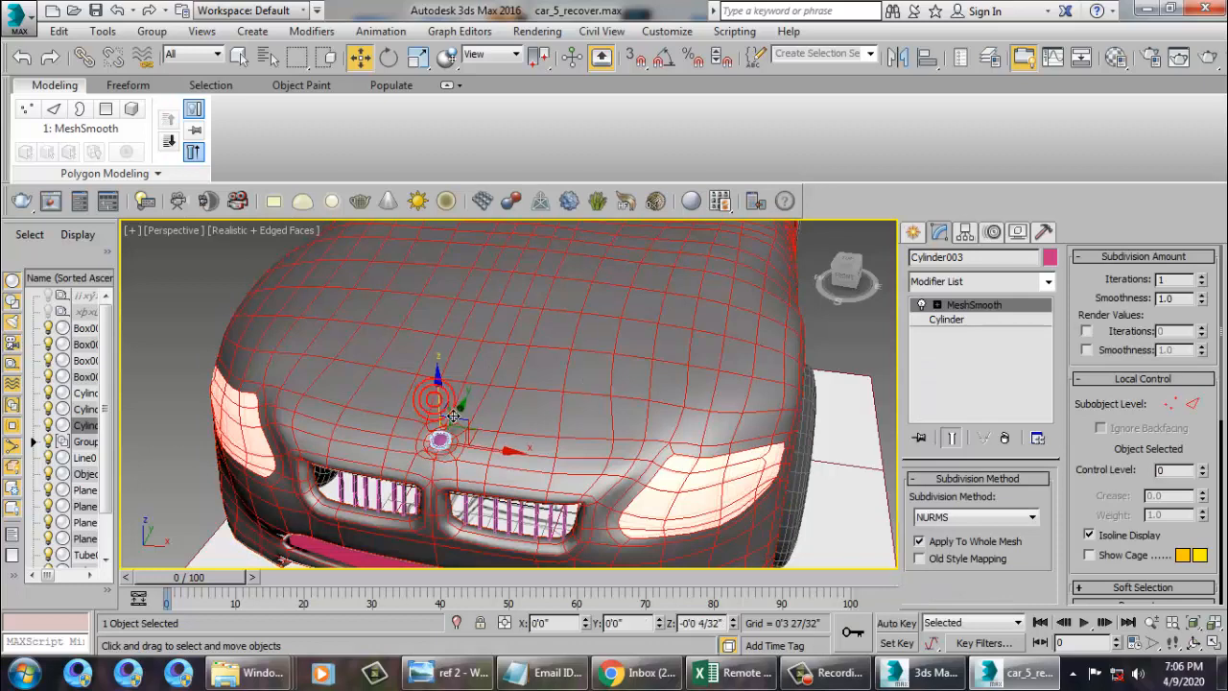
{"action": "key", "text": "F4"}
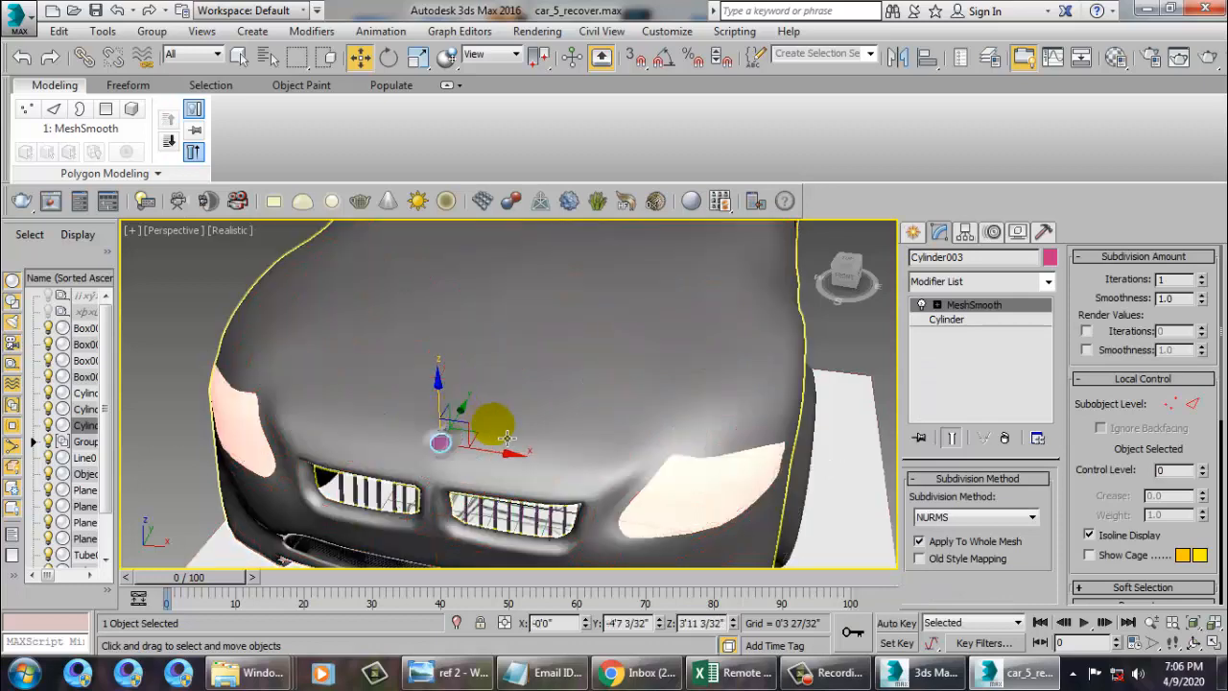
{"action": "left_click", "coordinate": [553, 438]}
{"action": "left_click", "coordinate": [842, 344]}
{"action": "left_click", "coordinate": [563, 397]}
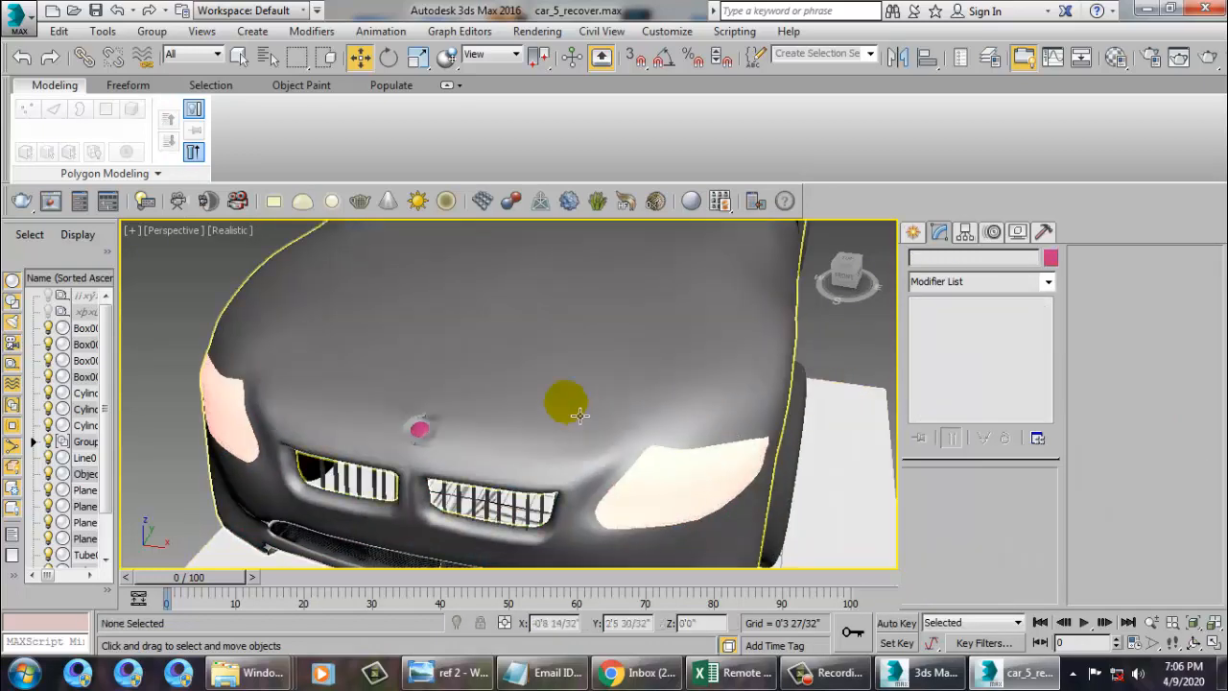
- Switch off MeshSmooth, Shell and Symmetry on the car body and enter MeshSmooth's vertex level
{"action": "scroll", "coordinate": [535, 414], "scroll_direction": "up", "scroll_amount": 5}
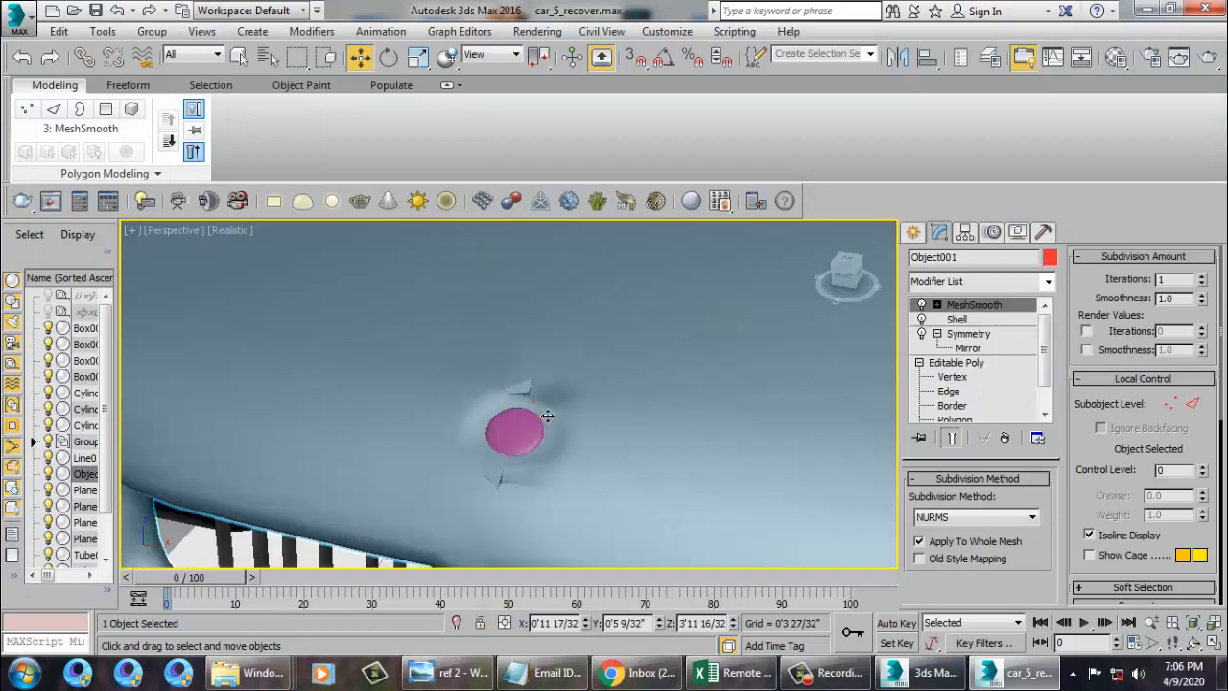
{"action": "left_click", "coordinate": [850, 363]}
{"action": "left_click", "coordinate": [921, 305]}
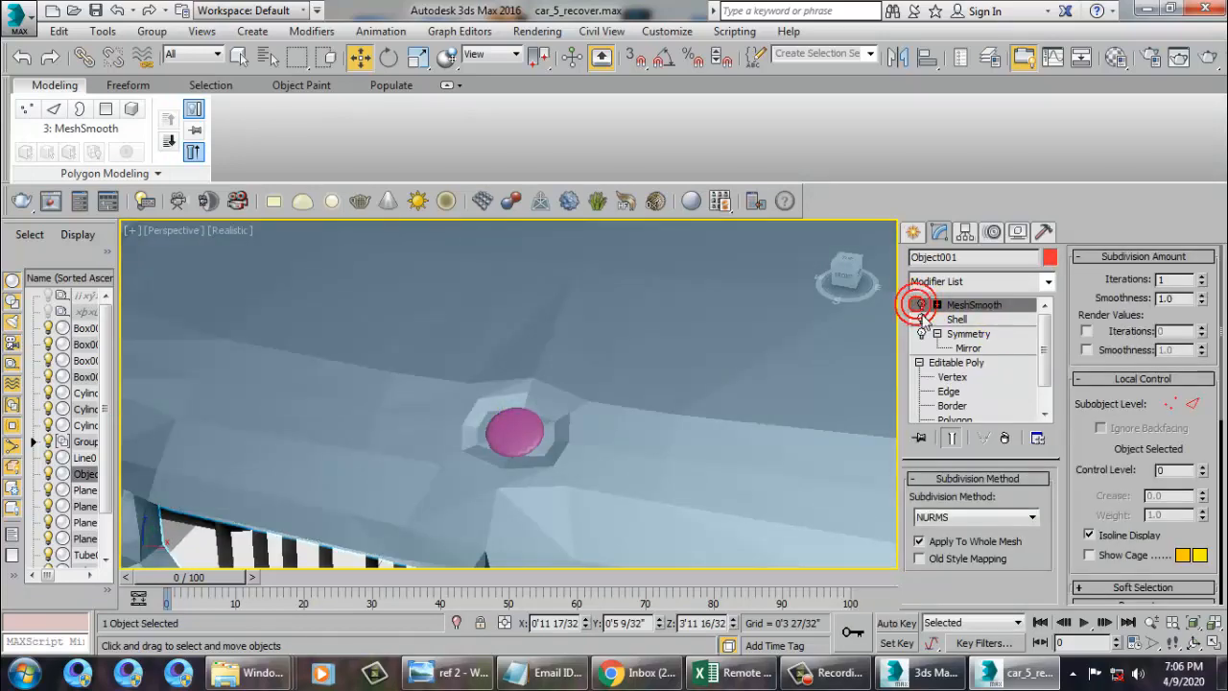
{"action": "left_click", "coordinate": [922, 319]}
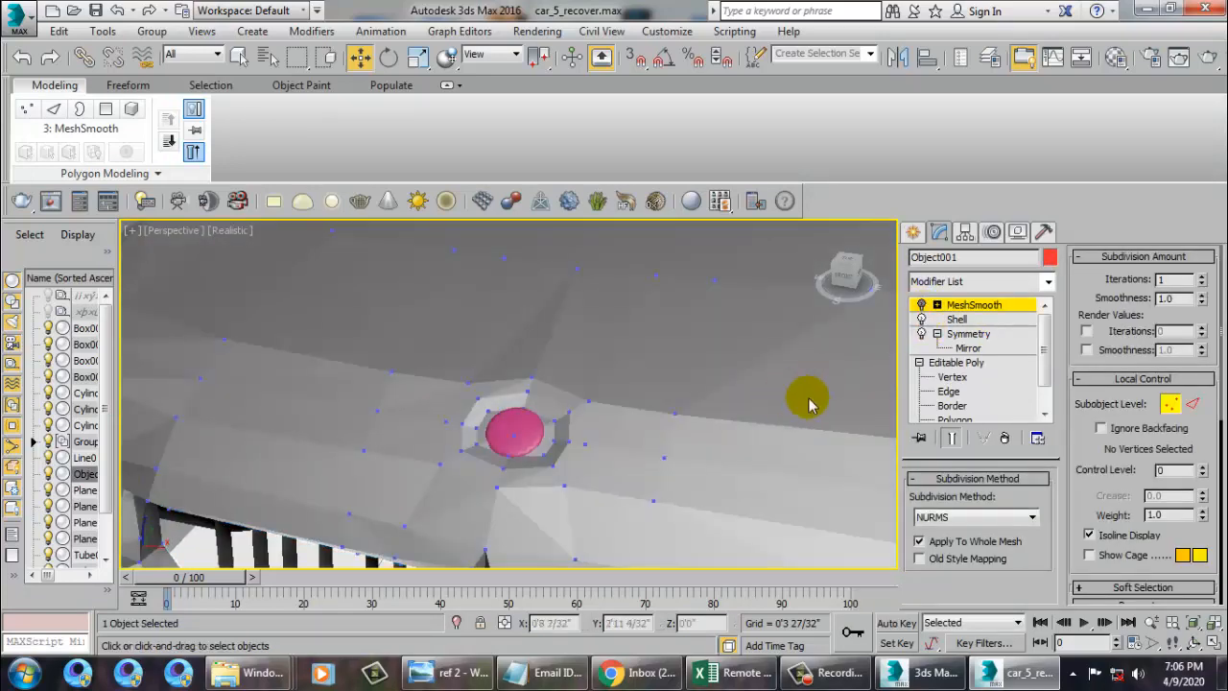
{"action": "left_click", "coordinate": [922, 321]}
{"action": "left_click", "coordinate": [923, 334]}
{"action": "middle_click_drag", "start_coordinate": [741, 402], "coordinate": [710, 373], "text": "alt"}
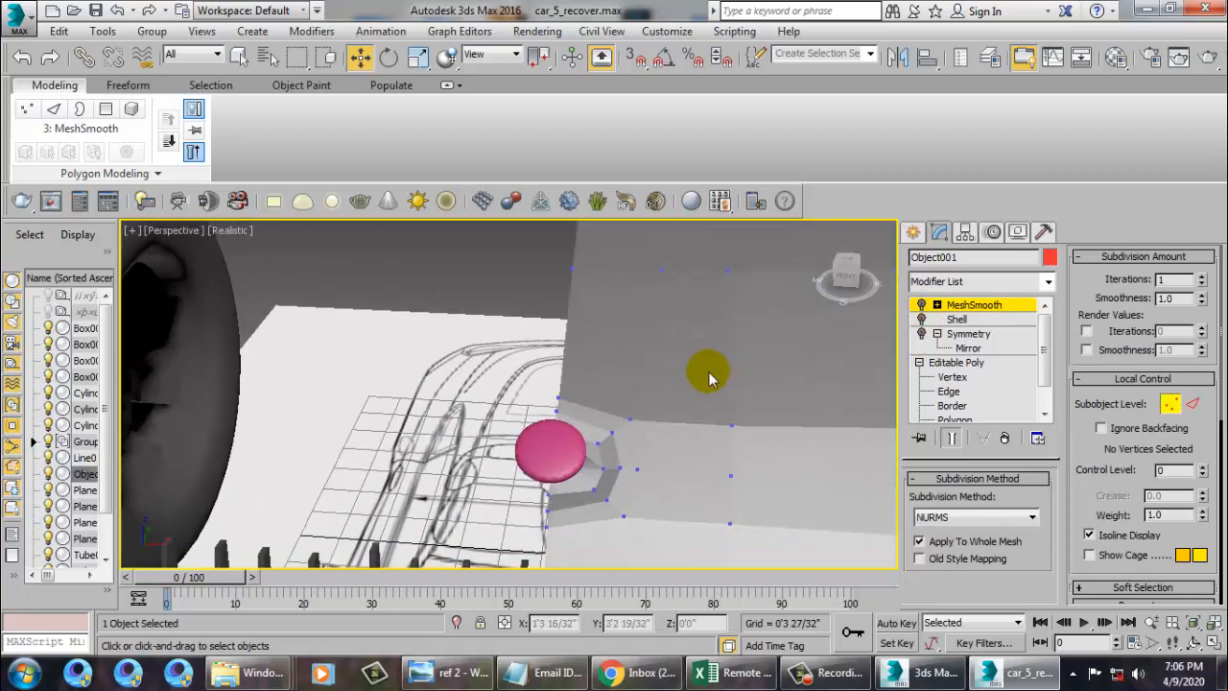
- Select the emblem recess vertices near the half body's centre edge and examine them with edged faces shown
{"action": "left_click_drag", "start_coordinate": [530, 395], "coordinate": [607, 494]}
{"action": "scroll", "coordinate": [606, 493], "scroll_direction": "down", "scroll_amount": 5}
{"action": "middle_click_drag", "start_coordinate": [608, 493], "coordinate": [440, 329], "text": "alt"}
{"action": "key", "text": "F4"}
{"action": "middle_click_drag", "start_coordinate": [403, 278], "coordinate": [513, 359]}
{"action": "scroll", "coordinate": [576, 402], "scroll_direction": "up", "scroll_amount": 4}
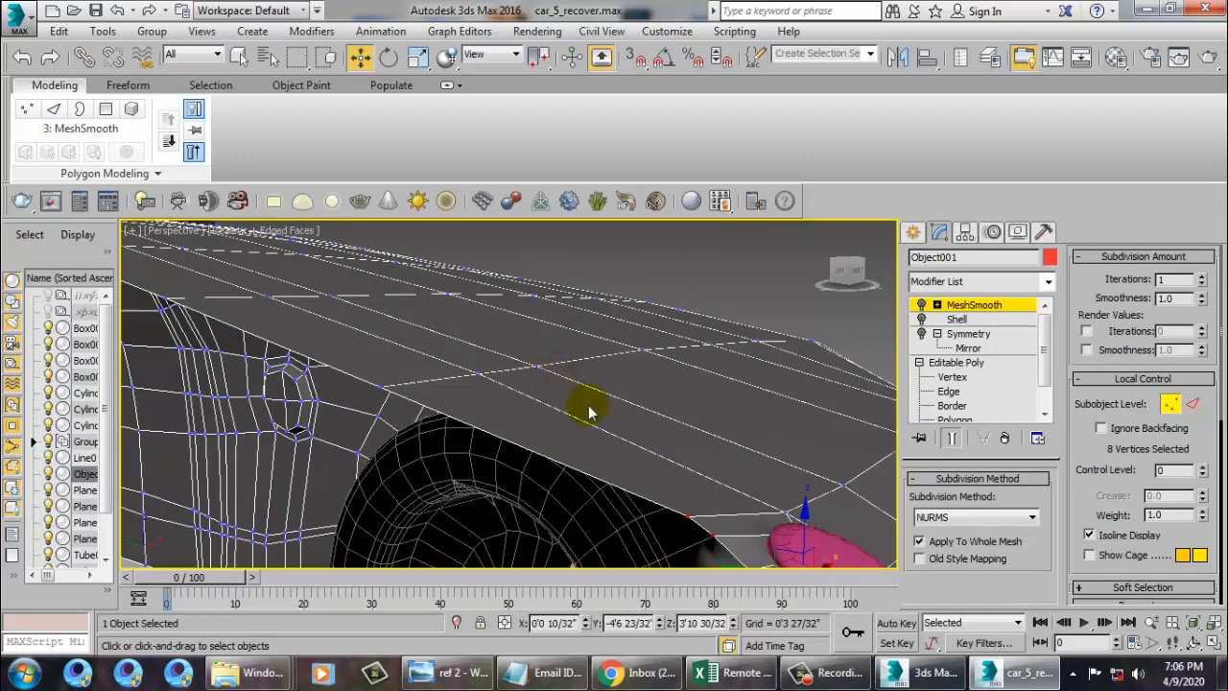
{"action": "middle_click_drag", "start_coordinate": [671, 436], "coordinate": [702, 528], "text": "alt"}
{"action": "middle_click_drag", "start_coordinate": [702, 527], "coordinate": [659, 459]}
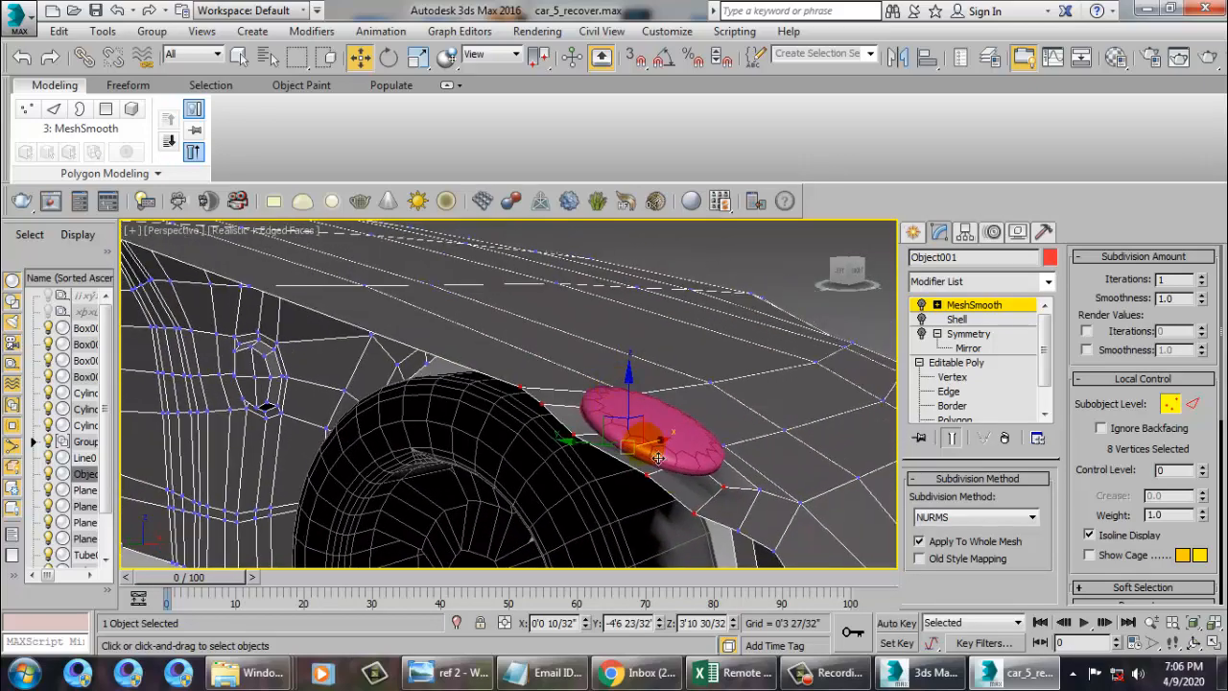
- Compare the recess seam with Symmetry on and off, and delete the car body's MeshSmooth modifier
{"action": "left_click", "coordinate": [921, 334]}
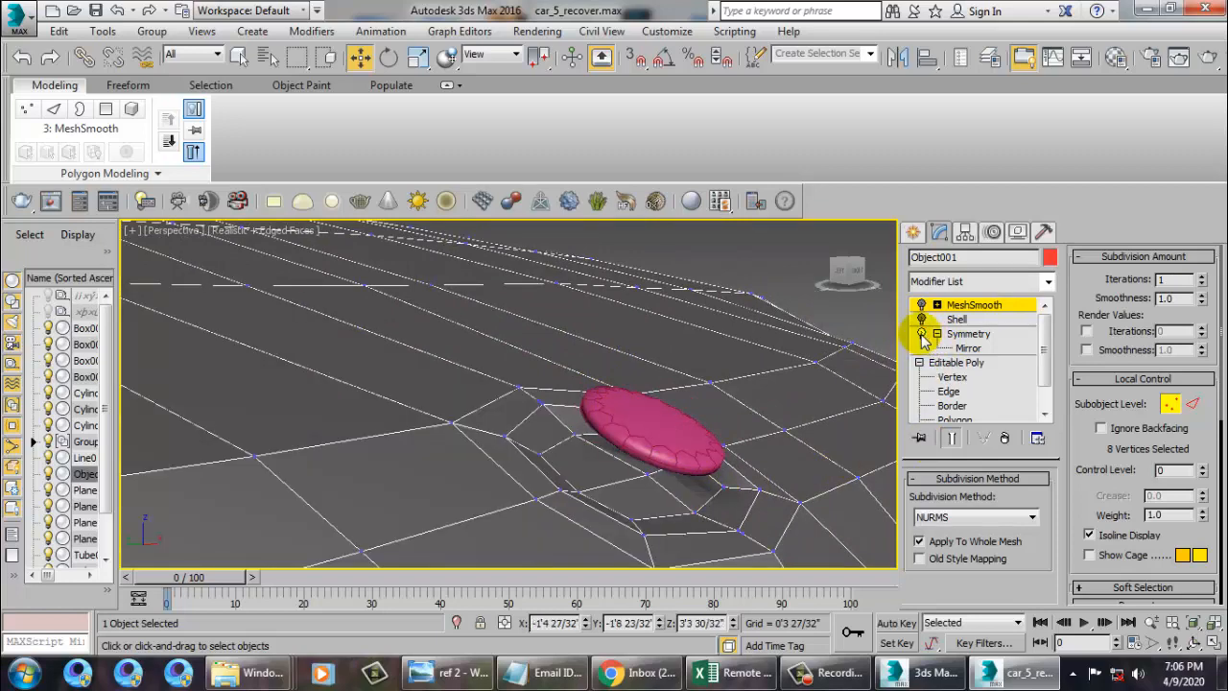
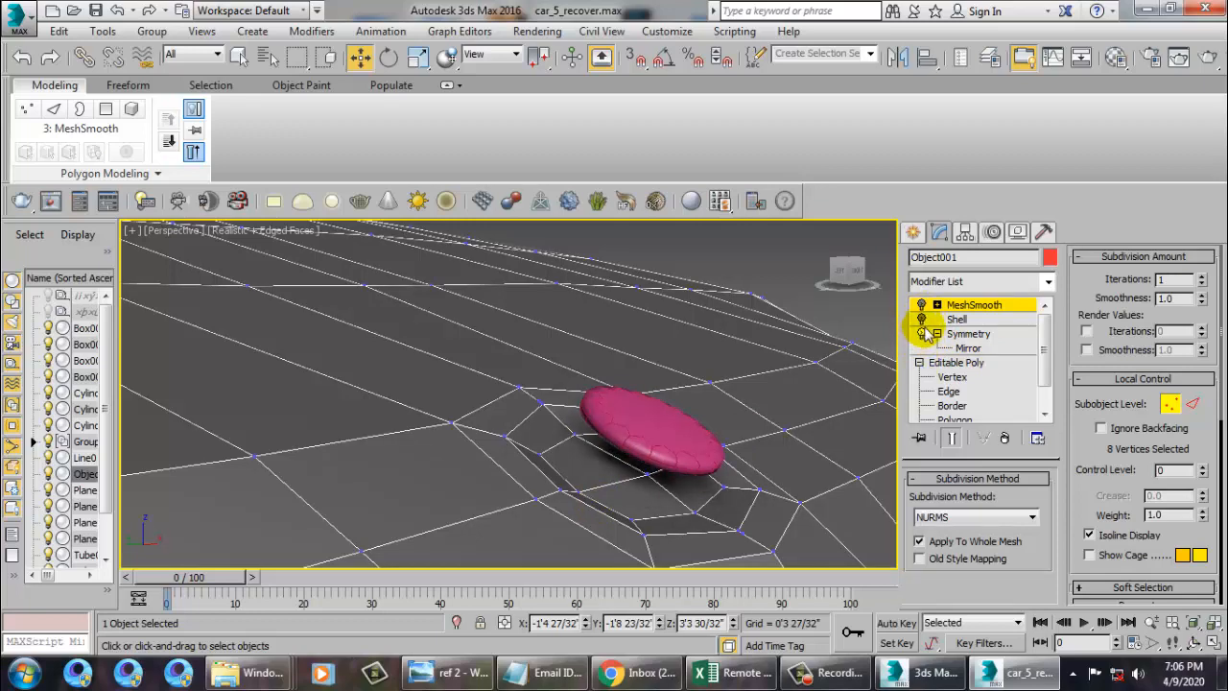
{"action": "left_click", "coordinate": [922, 334]}
{"action": "left_click", "coordinate": [649, 477]}
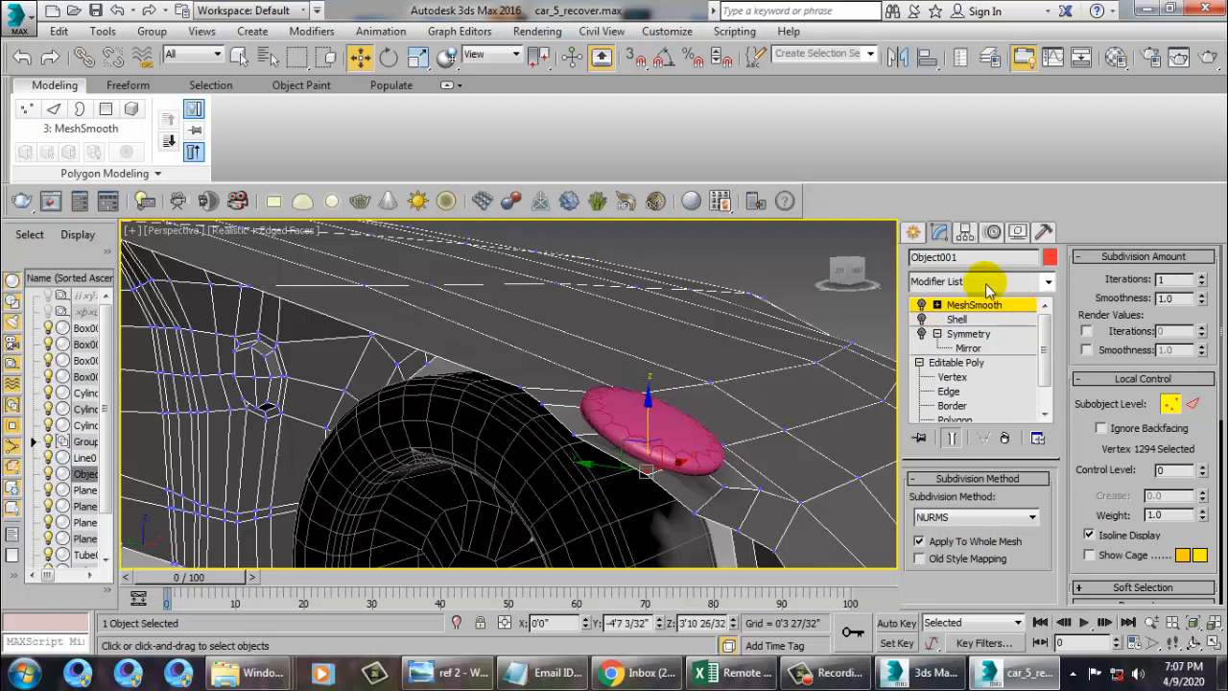
{"action": "left_click", "coordinate": [1006, 439]}
- Raise the recess's centre-edge vertices about 1/32" at the Editable Poly vertex level and switch Symmetry back on
{"action": "left_click", "coordinate": [953, 362]}
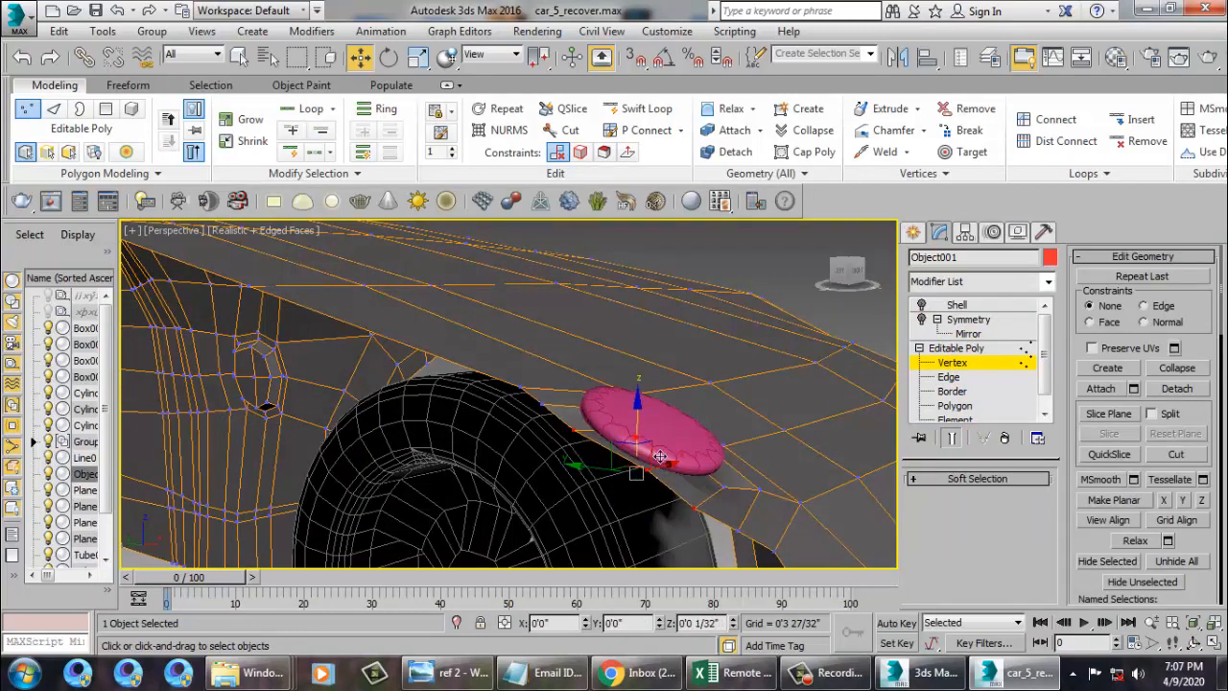
{"action": "left_click", "coordinate": [975, 348]}
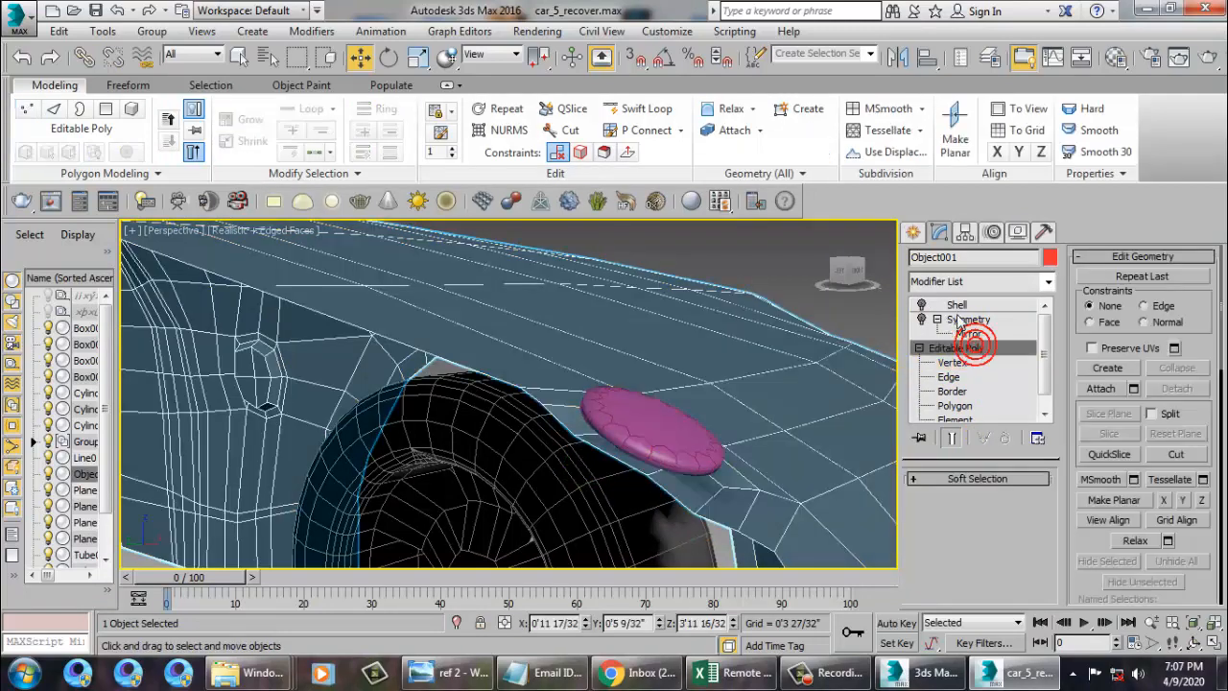
{"action": "left_click", "coordinate": [967, 319]}
{"action": "left_click", "coordinate": [924, 319]}
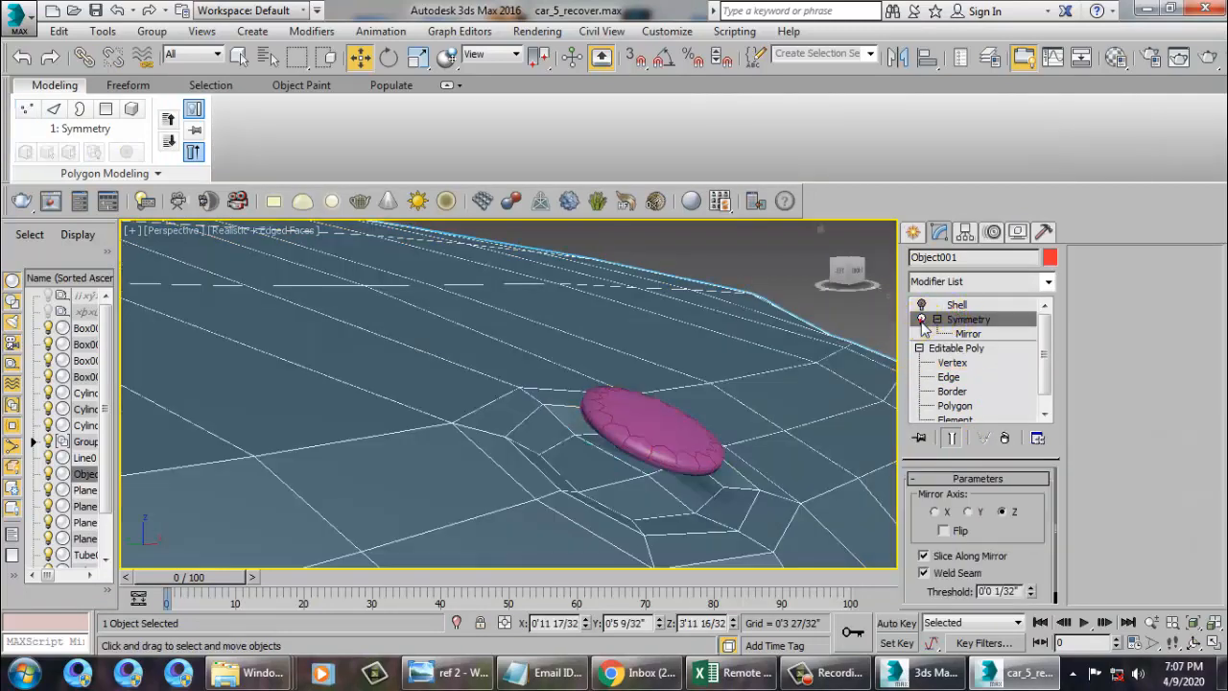
- Add a MeshSmooth modifier to the car body between Symmetry and Shell
{"action": "mouse_move", "coordinate": [770, 439]}
{"action": "middle_mouse_down", "text": "alt"}
{"action": "mouse_move", "coordinate": [746, 426]}
{"action": "mouse_move", "coordinate": [782, 419]}
{"action": "middle_mouse_up", "text": "alt"}
{"action": "left_click", "coordinate": [1051, 282]}
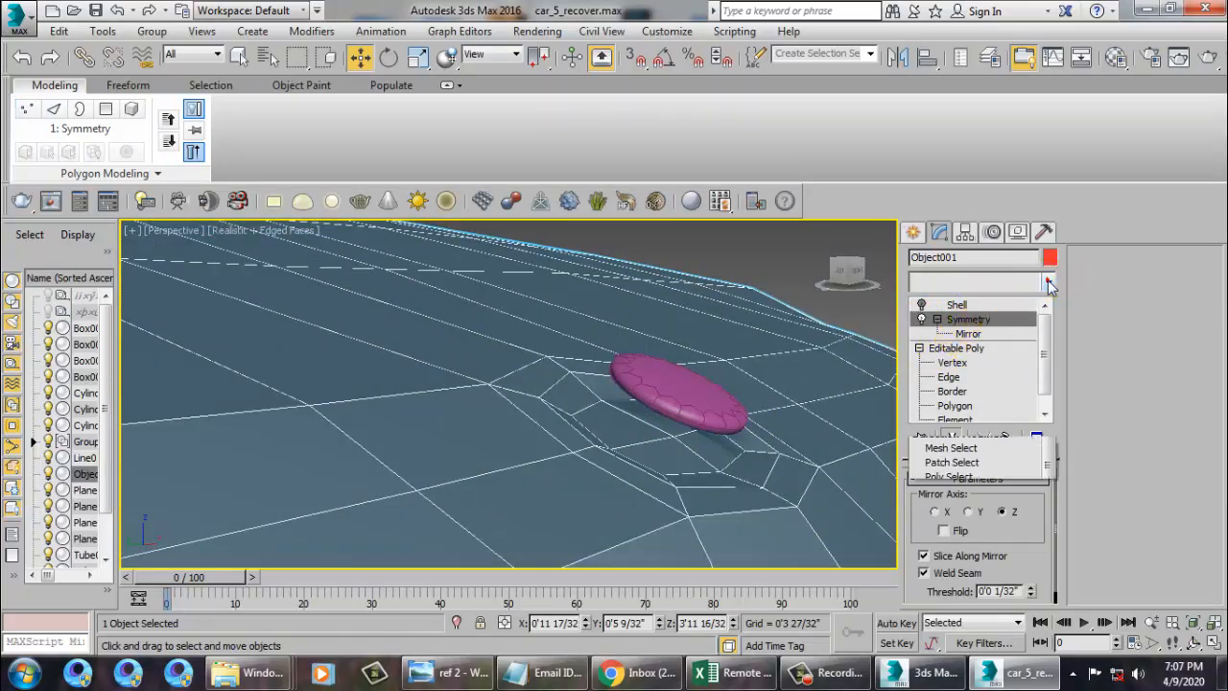
{"action": "scroll", "coordinate": [984, 317], "scroll_direction": "down", "scroll_amount": 15}
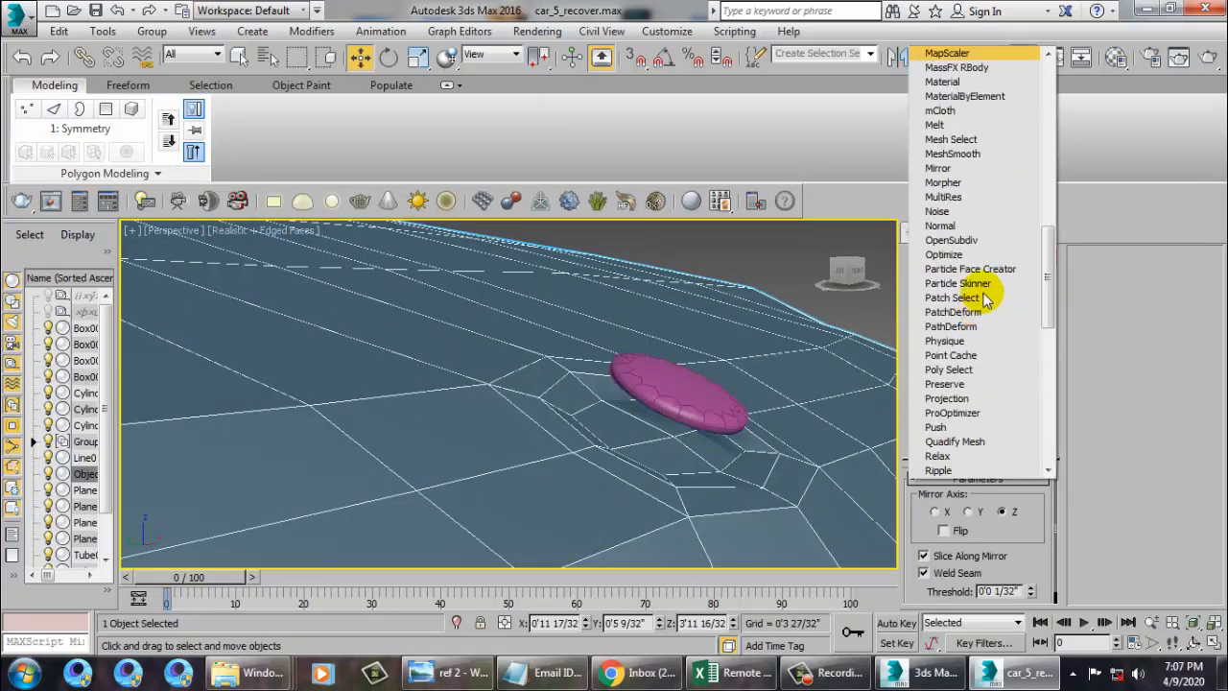
{"action": "left_click", "coordinate": [976, 153]}
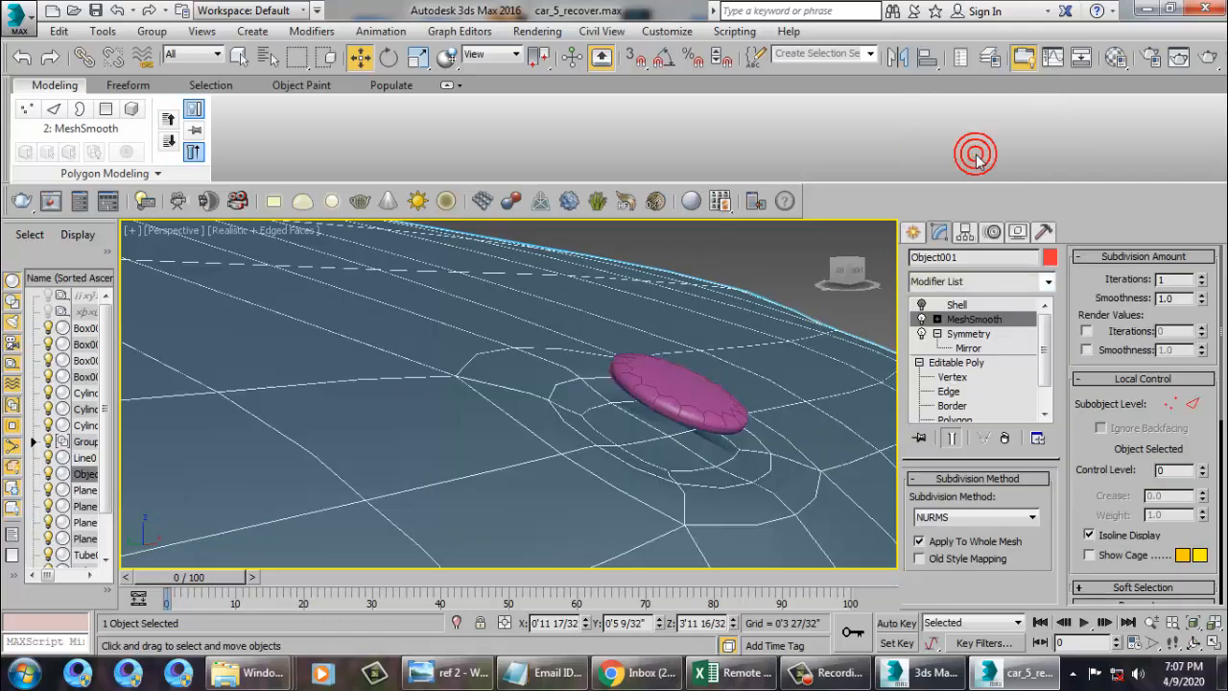
- Select the round emblem and lower it about 18/32" into the smoothed hood recess
{"action": "left_click", "coordinate": [672, 403]}
{"action": "middle_click_drag", "start_coordinate": [748, 423], "coordinate": [668, 410], "text": "alt"}
{"action": "scroll", "coordinate": [714, 407], "scroll_direction": "down", "scroll_amount": 6}
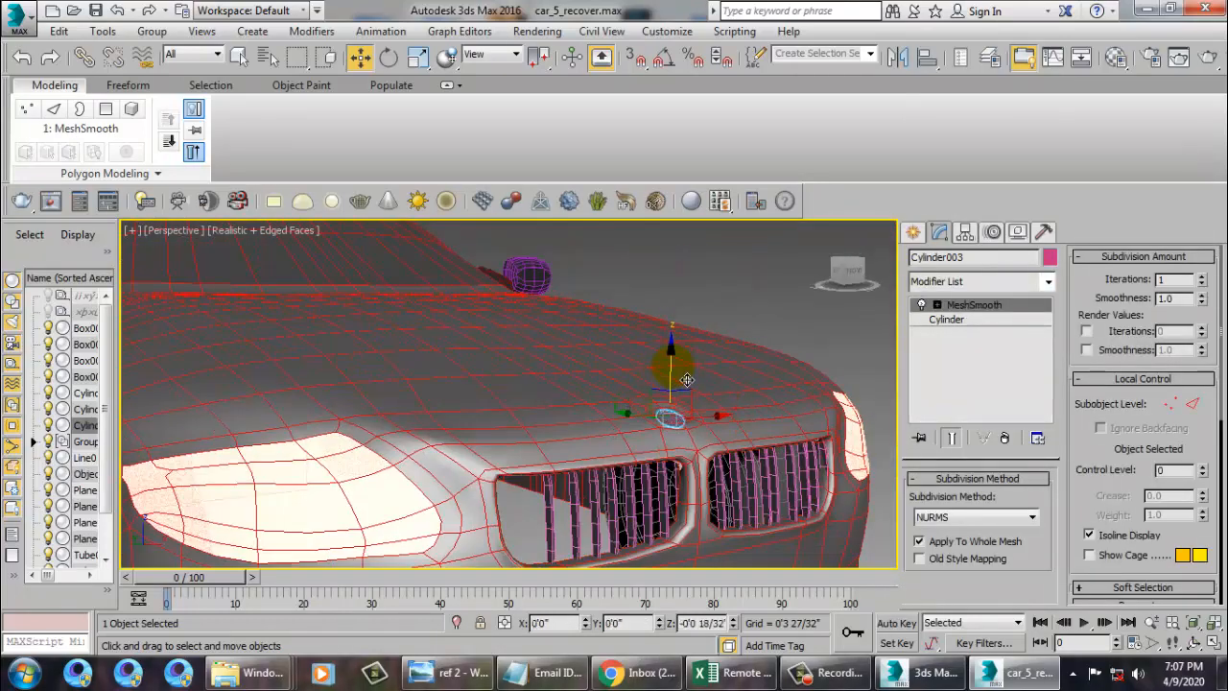
{"action": "left_click_drag", "start_coordinate": [687, 380], "coordinate": [686, 376]}
{"action": "key", "text": "z"}
{"action": "middle_click_drag", "start_coordinate": [686, 376], "coordinate": [582, 435], "text": "alt"}
{"action": "scroll", "coordinate": [739, 424], "scroll_direction": "down", "scroll_amount": 5}
{"action": "scroll", "coordinate": [624, 424], "scroll_direction": "down", "scroll_amount": 6}
- Switch the car body's Shell modifier back on and check how the thickened hood surrounds the emblem
{"action": "left_click", "coordinate": [762, 375]}
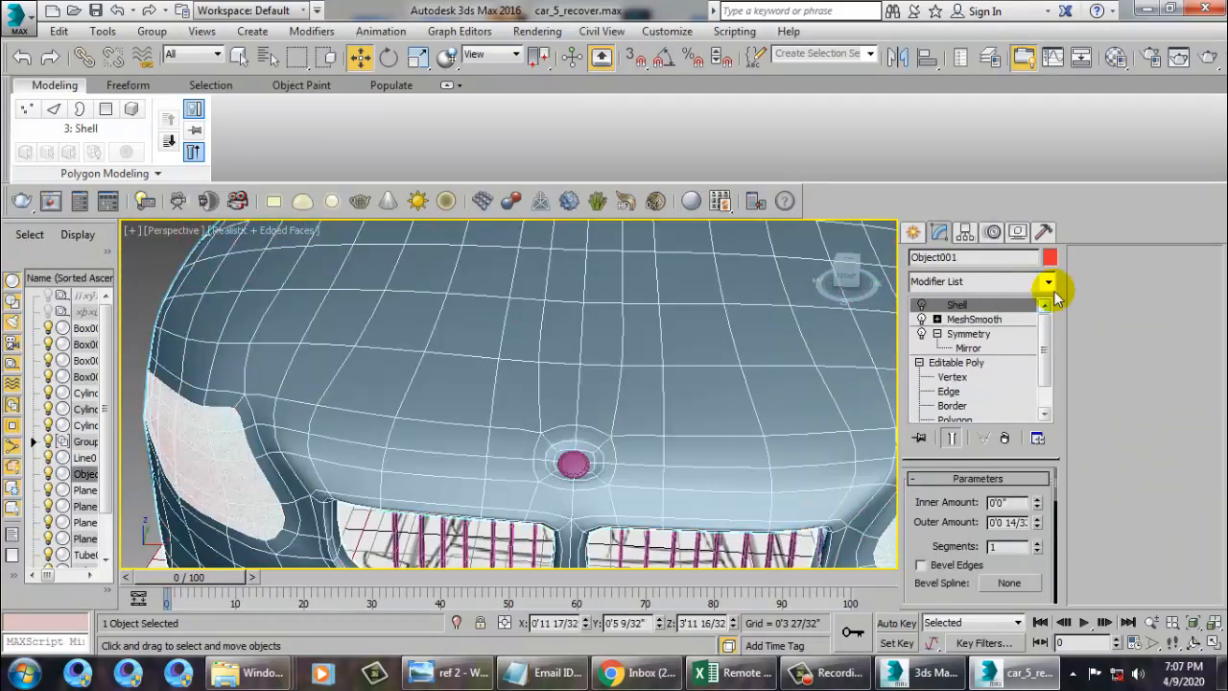
{"action": "left_click", "coordinate": [922, 305]}
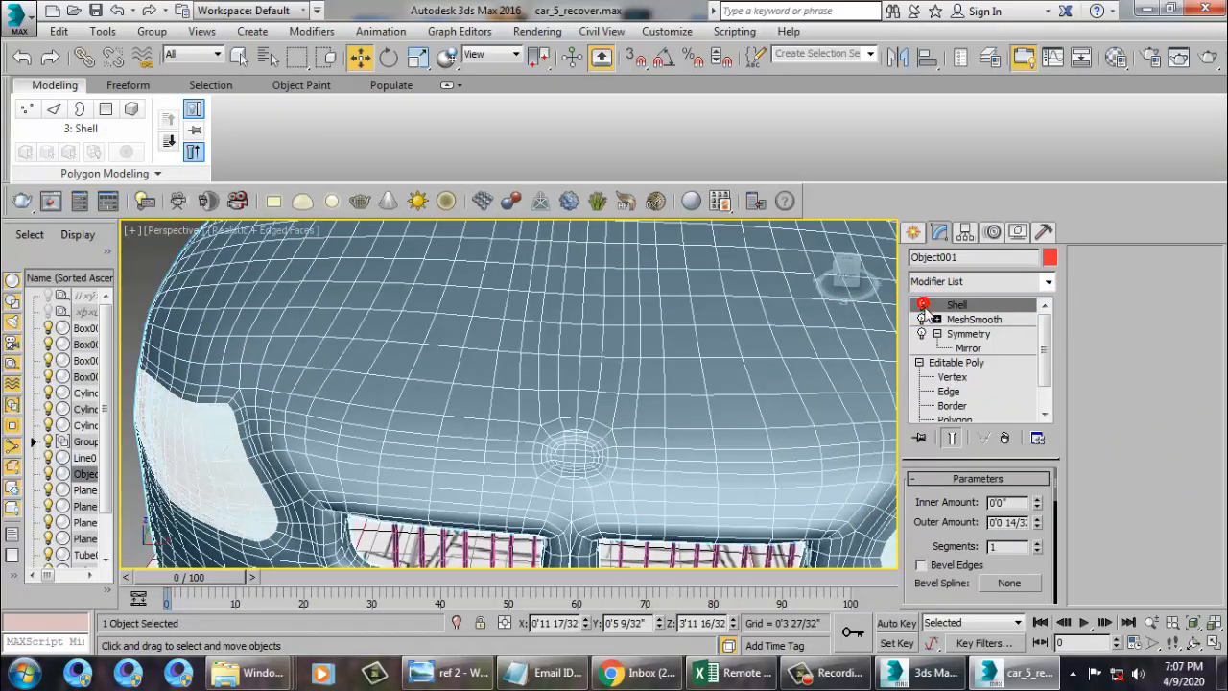
{"action": "mouse_move", "coordinate": [623, 432]}
{"action": "middle_mouse_down", "text": "alt"}
{"action": "mouse_move", "coordinate": [692, 390]}
{"action": "mouse_move", "coordinate": [793, 375]}
{"action": "mouse_move", "coordinate": [756, 399]}
{"action": "mouse_move", "coordinate": [803, 381]}
{"action": "mouse_move", "coordinate": [597, 447]}
{"action": "mouse_move", "coordinate": [554, 507]}
{"action": "middle_mouse_up", "text": "alt"}
{"action": "middle_click_drag", "start_coordinate": [565, 509], "coordinate": [677, 457], "text": "alt"}
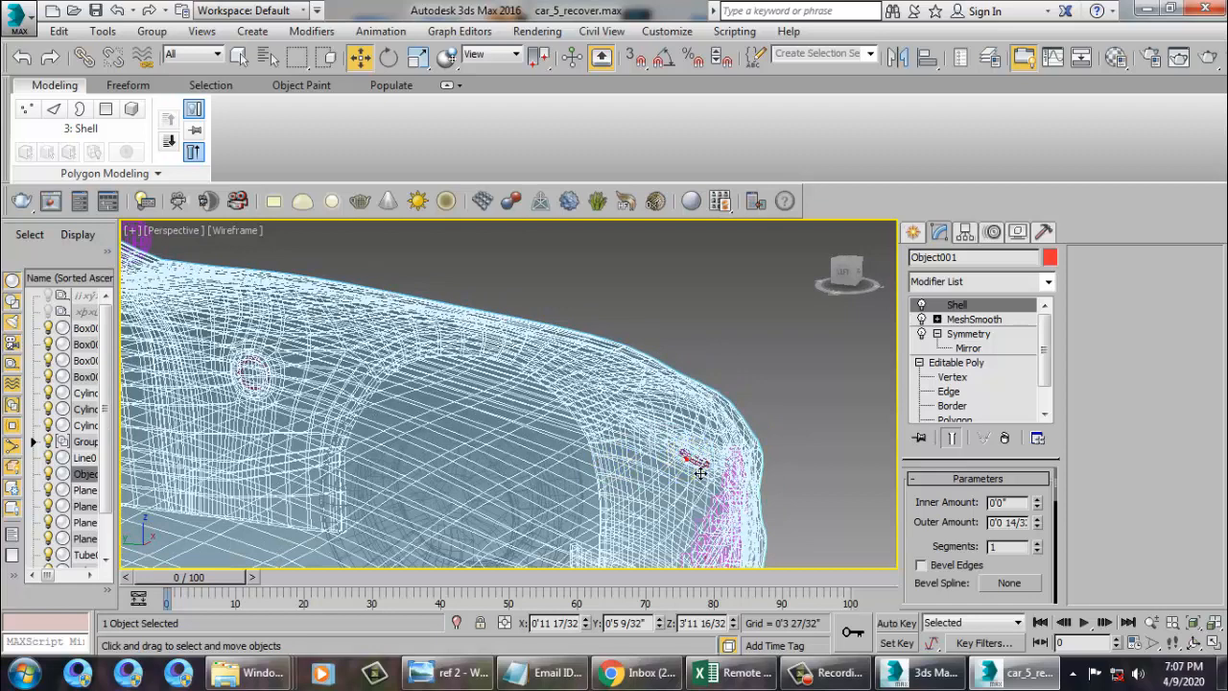
- Raise the emblem about 15/32" so it sits above the shelled surface in the hood recess
{"action": "left_click", "coordinate": [706, 471]}
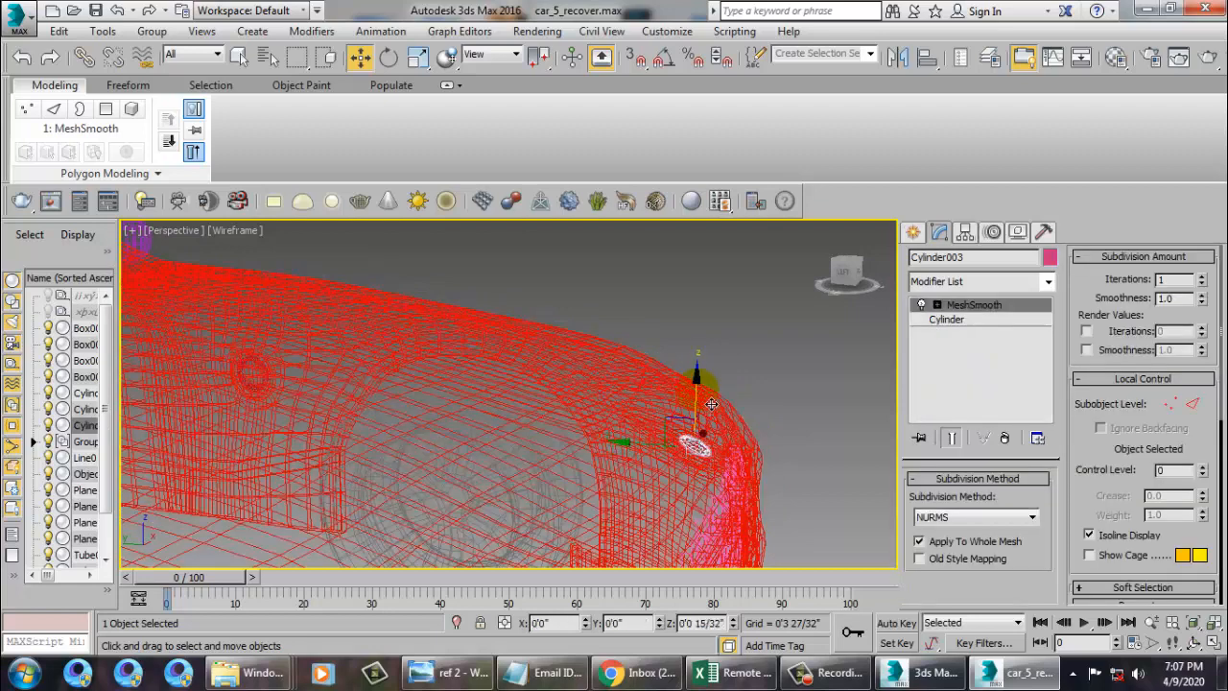
{"action": "key", "text": "F3"}
{"action": "key", "text": "alt+q"}
{"action": "scroll", "coordinate": [662, 451], "scroll_direction": "down", "scroll_amount": 3}
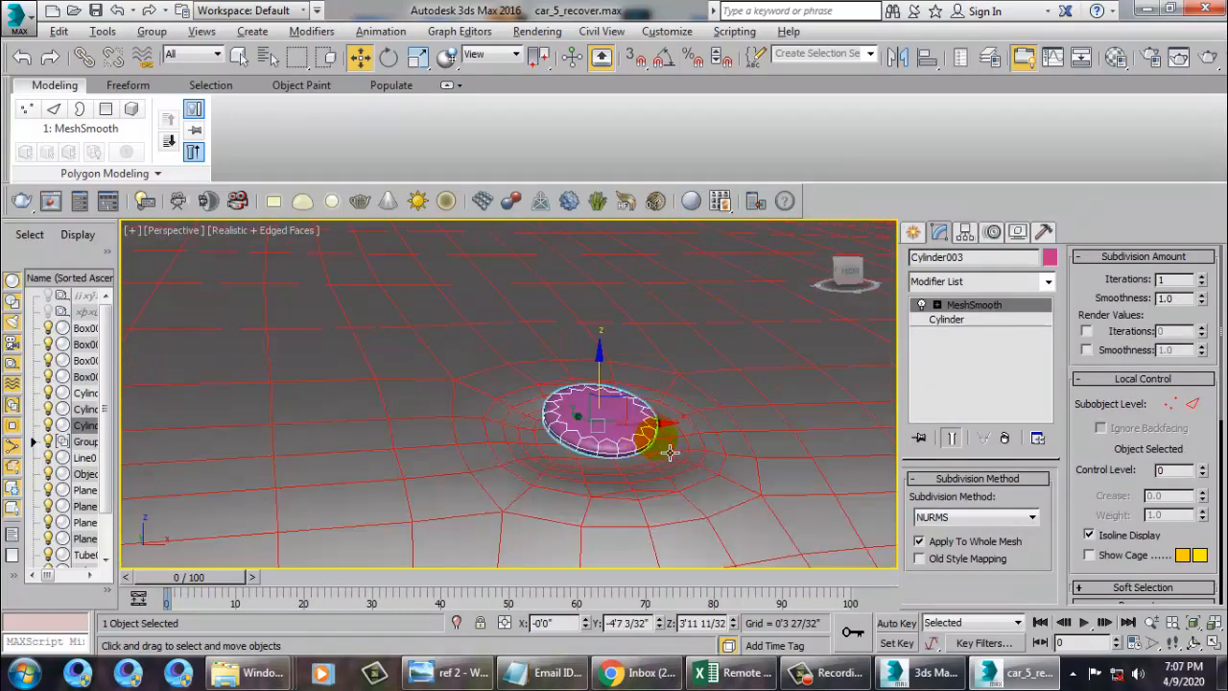
{"action": "middle_click_drag", "start_coordinate": [670, 452], "coordinate": [596, 402], "text": "alt"}
{"action": "left_click_drag", "start_coordinate": [616, 382], "coordinate": [635, 399]}
- Examine the emblem and the smoothed car body from several sides with edged faces off and on
{"action": "scroll", "coordinate": [635, 402], "scroll_direction": "down", "scroll_amount": 5}
{"action": "middle_click_drag", "start_coordinate": [670, 425], "coordinate": [514, 427], "text": "alt"}
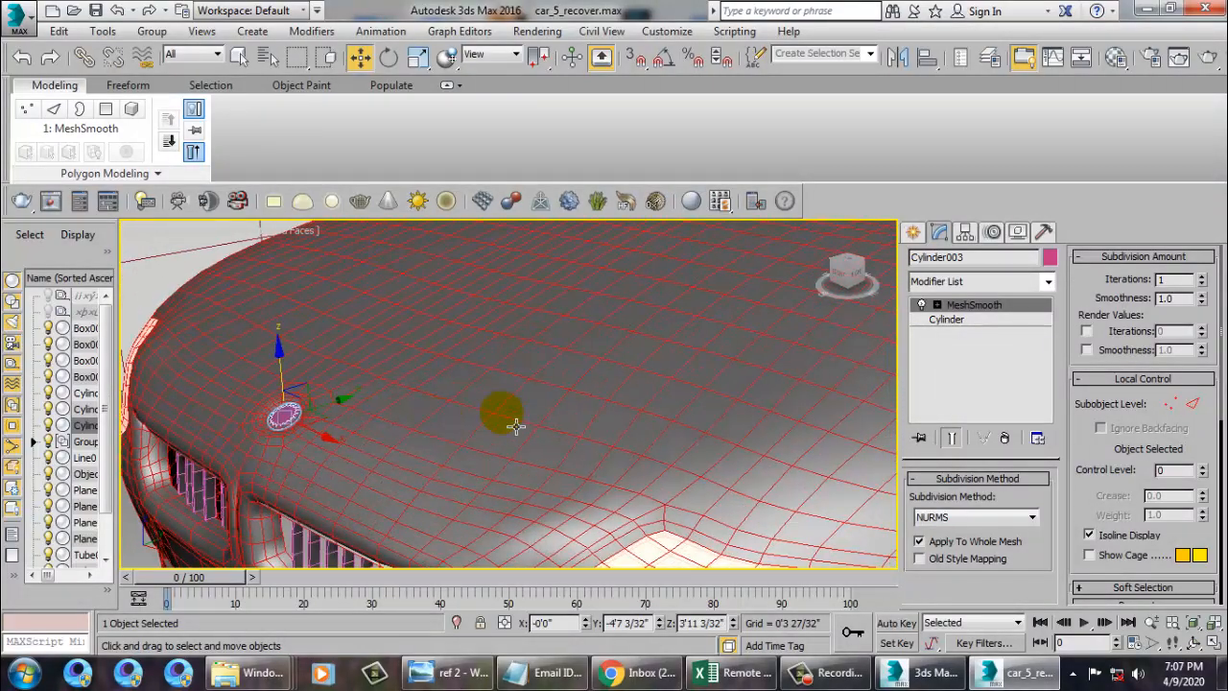
{"action": "scroll", "coordinate": [516, 427], "scroll_direction": "down", "scroll_amount": 4}
{"action": "middle_click_drag", "start_coordinate": [625, 444], "coordinate": [599, 450], "text": "alt"}
{"action": "left_click", "coordinate": [682, 408]}
{"action": "middle_click_drag", "start_coordinate": [680, 406], "coordinate": [592, 423], "text": "alt"}
{"action": "key", "text": "F4"}
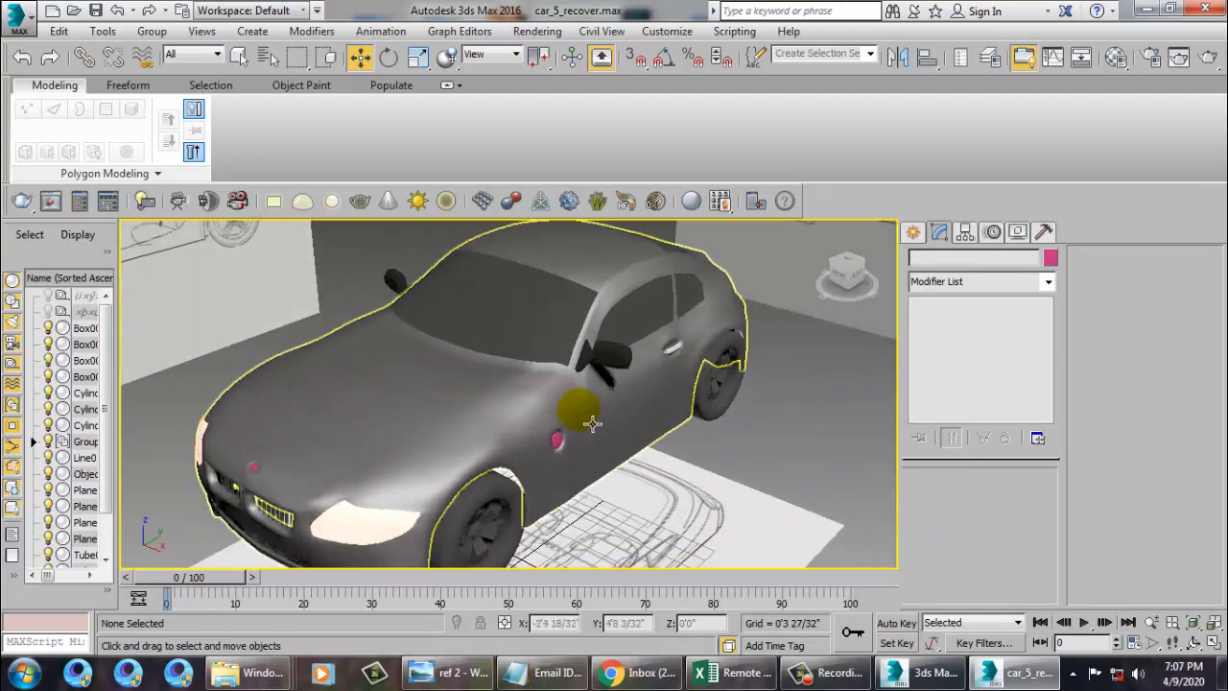
{"action": "left_click", "coordinate": [394, 432]}
{"action": "middle_click_drag", "start_coordinate": [394, 432], "coordinate": [592, 429], "text": "alt"}
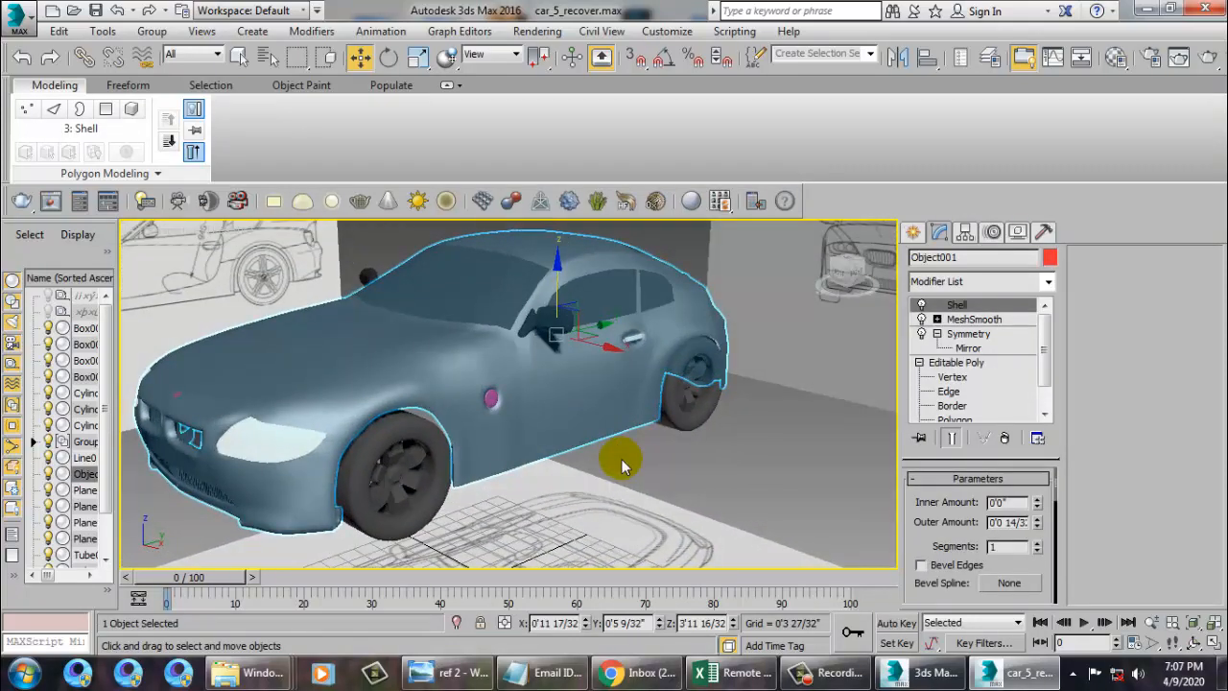
{"action": "key", "text": "F4"}
{"action": "middle_click_drag", "start_coordinate": [578, 450], "coordinate": [542, 450], "text": "alt"}
{"action": "key", "text": "alt+w"}
{"action": "middle_click", "coordinate": [406, 342]}
{"action": "key", "text": "alt+w"}
{"action": "scroll", "coordinate": [406, 341], "scroll_direction": "down", "scroll_amount": 10}
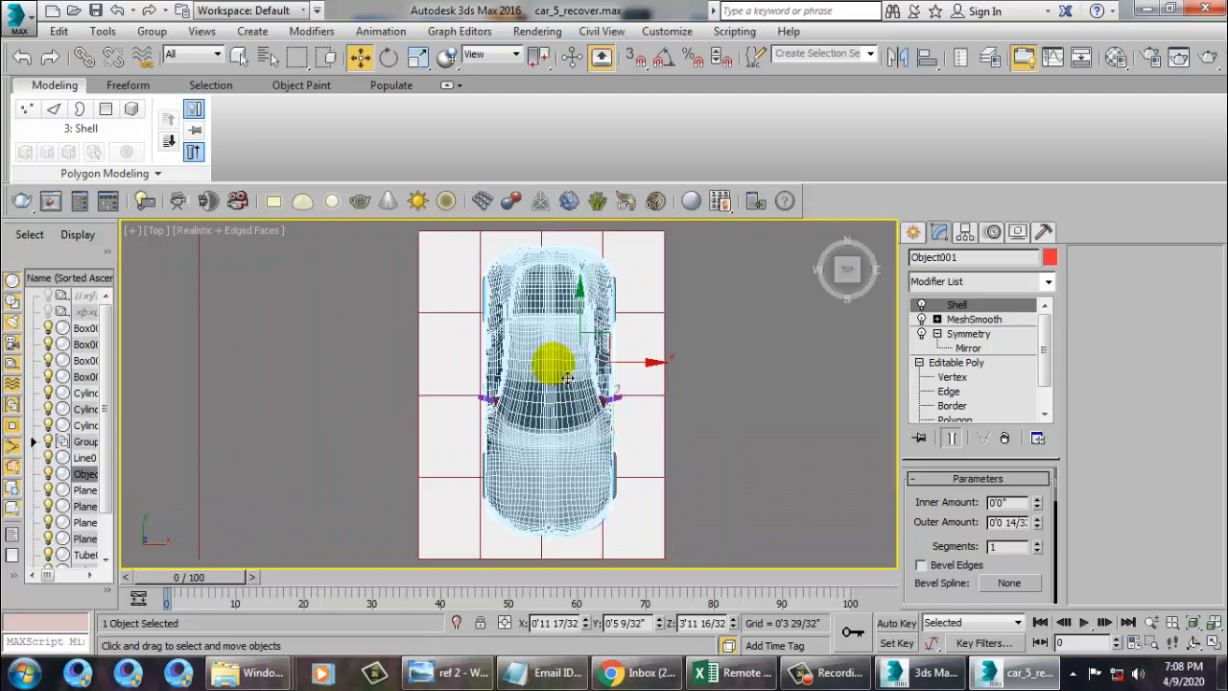
{"action": "middle_click_drag", "start_coordinate": [449, 295], "coordinate": [453, 313]}
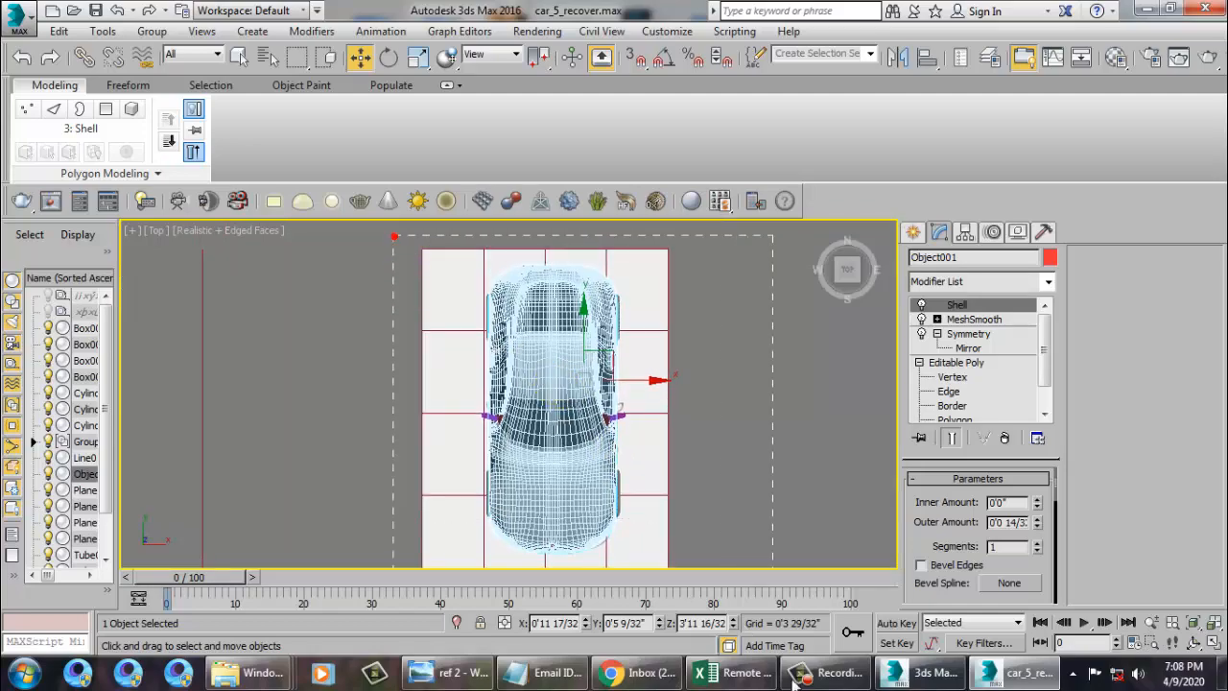
{"action": "left_click_drag", "start_coordinate": [795, 684], "coordinate": [798, 684]}
- Select the three blueprint reference planes around the car and hide them
{"action": "key", "text": "alt+w"}
{"action": "key", "text": "alt+w"}
{"action": "middle_click_drag", "start_coordinate": [806, 488], "coordinate": [734, 508]}
{"action": "scroll", "coordinate": [699, 491], "scroll_direction": "down", "scroll_amount": 3}
{"action": "left_click", "coordinate": [754, 548]}
{"action": "scroll", "coordinate": [647, 556], "scroll_direction": "down", "scroll_amount": 5}
{"action": "left_click", "coordinate": [740, 449], "text": "ctrl"}
{"action": "left_click", "coordinate": [479, 443], "text": "ctrl"}
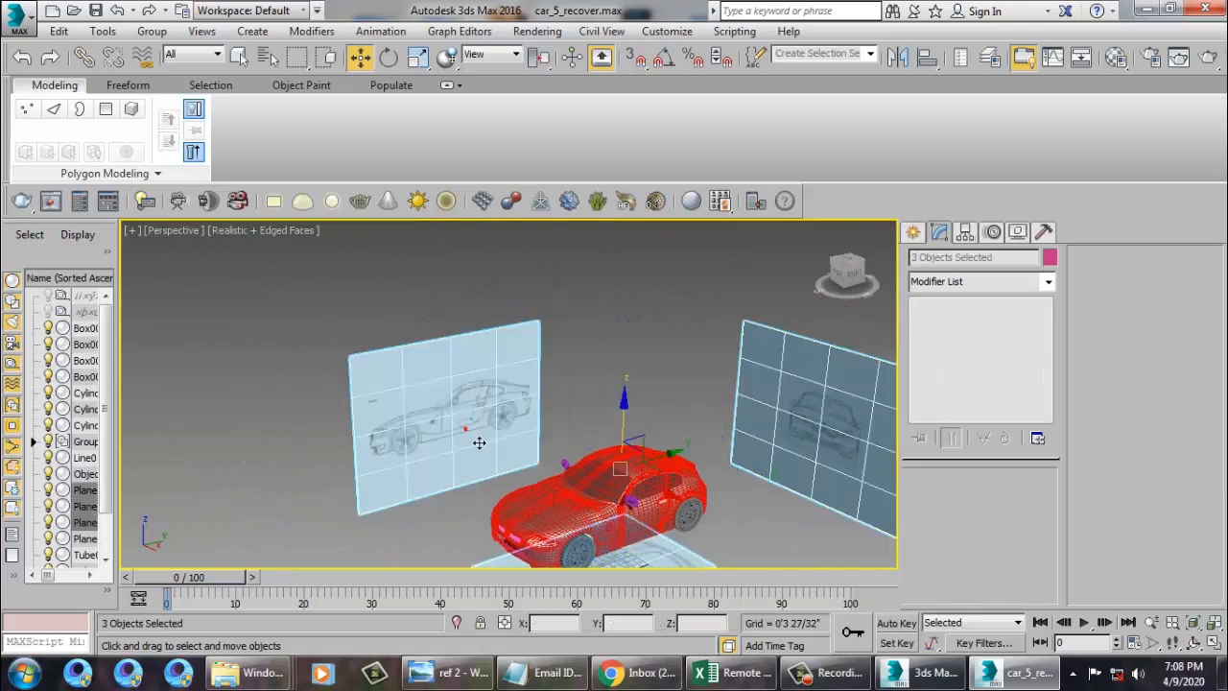
{"action": "right_click", "coordinate": [468, 433]}
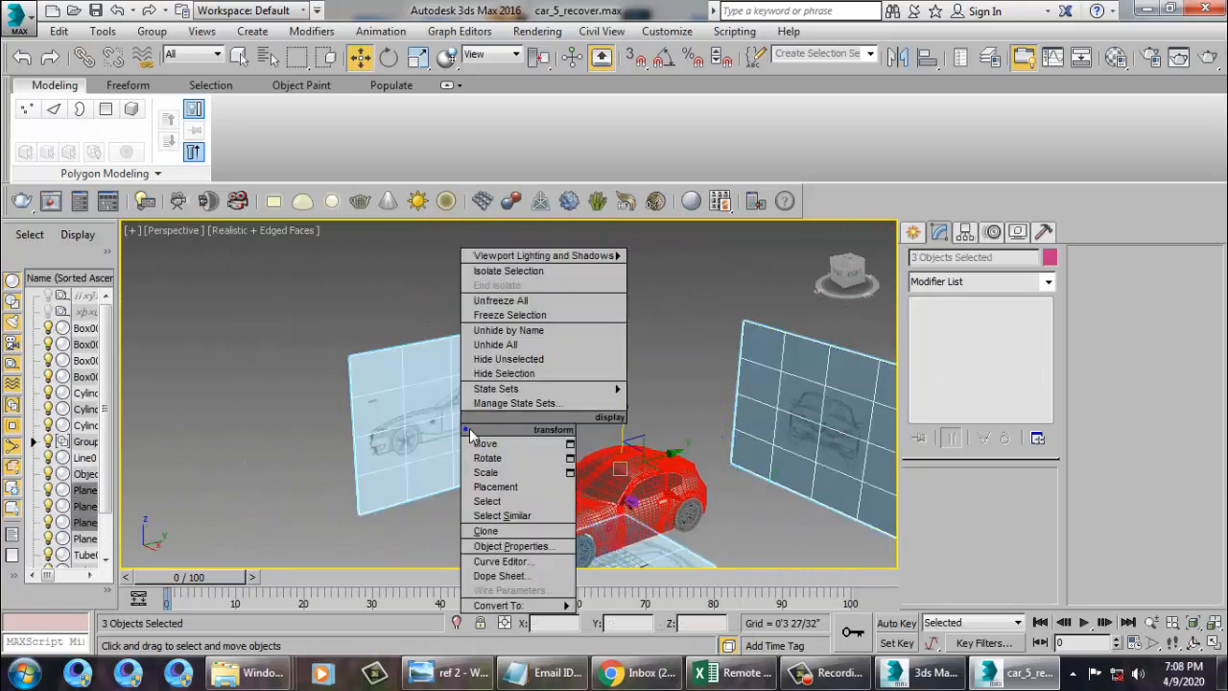
{"action": "left_click", "coordinate": [555, 374]}
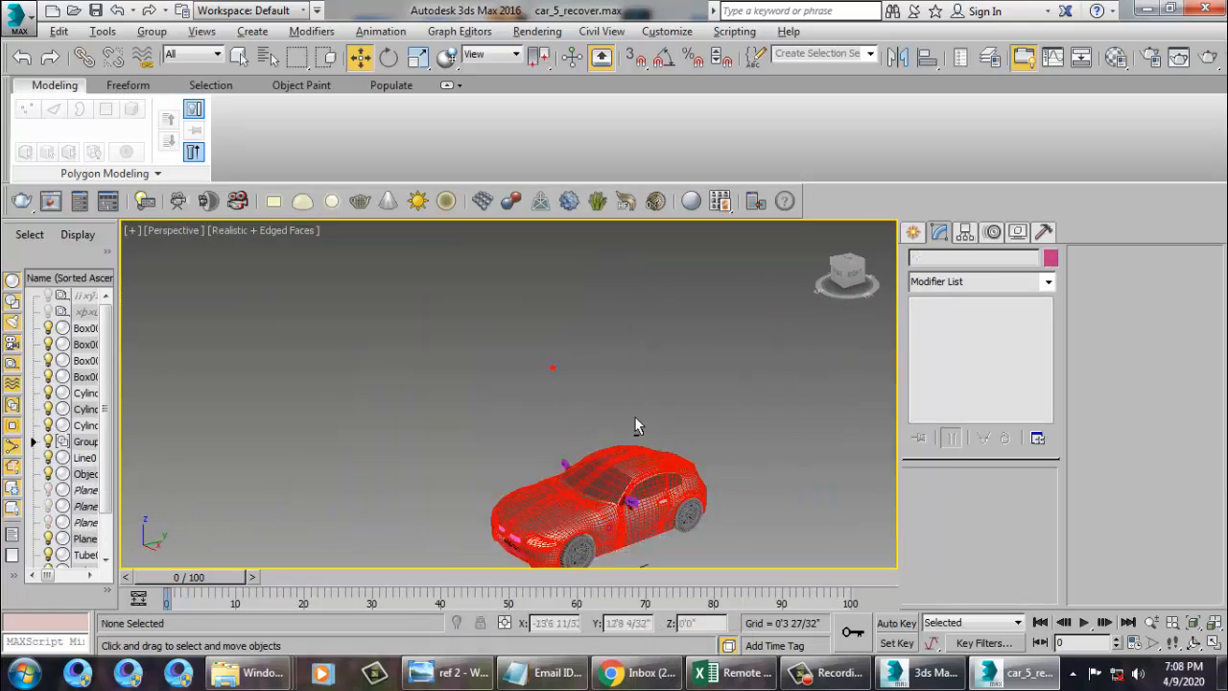
- Select all the car's parts, then remove the four grey wheel objects from the selection
{"action": "key", "text": "alt+w"}
{"action": "key", "text": "alt+w"}
{"action": "middle_click_drag", "start_coordinate": [495, 363], "coordinate": [502, 391]}
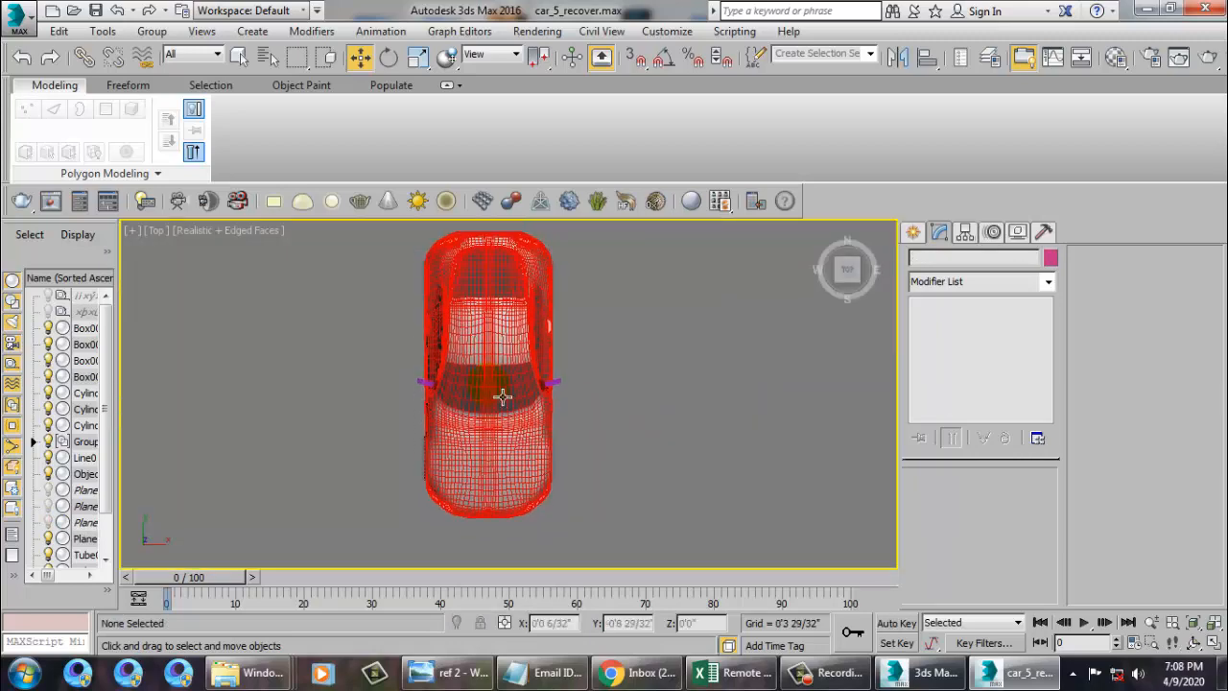
{"action": "key", "text": "alt+w"}
{"action": "left_click", "coordinate": [538, 489]}
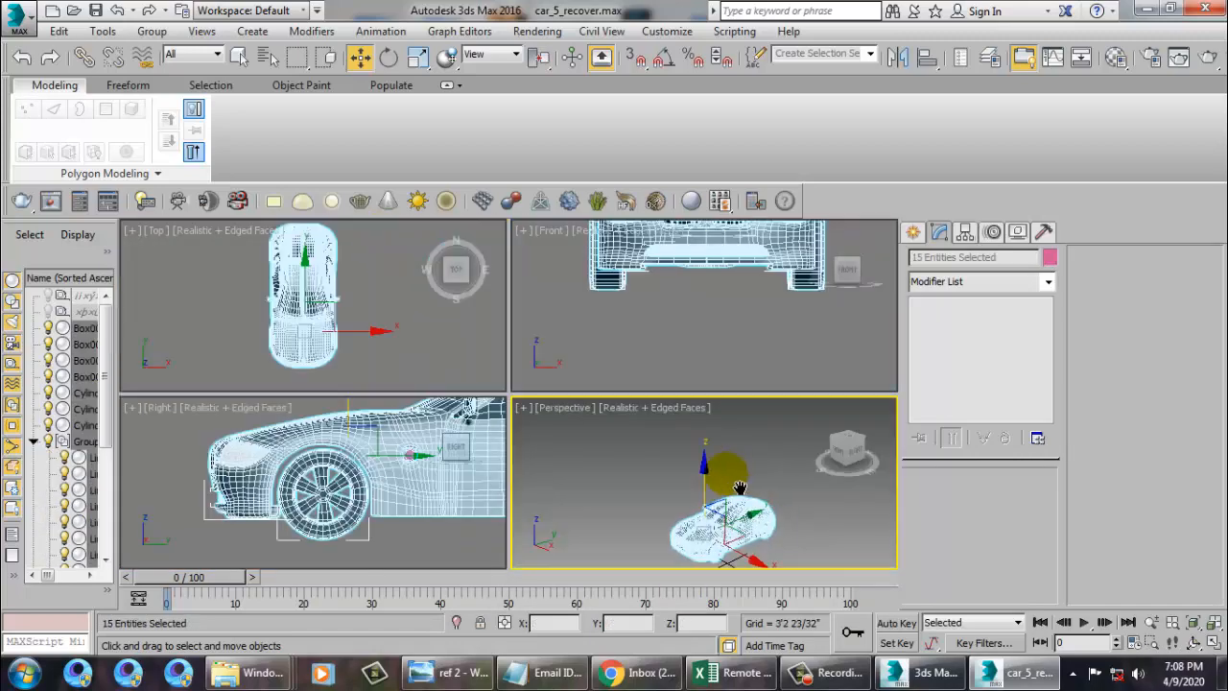
{"action": "key", "text": "alt+w"}
{"action": "mouse_move", "coordinate": [562, 392]}
{"action": "middle_mouse_down", "text": "alt"}
{"action": "mouse_move", "coordinate": [544, 438]}
{"action": "mouse_move", "coordinate": [564, 374]}
{"action": "middle_mouse_up", "text": "alt"}
{"action": "left_click", "coordinate": [508, 513], "text": "alt"}
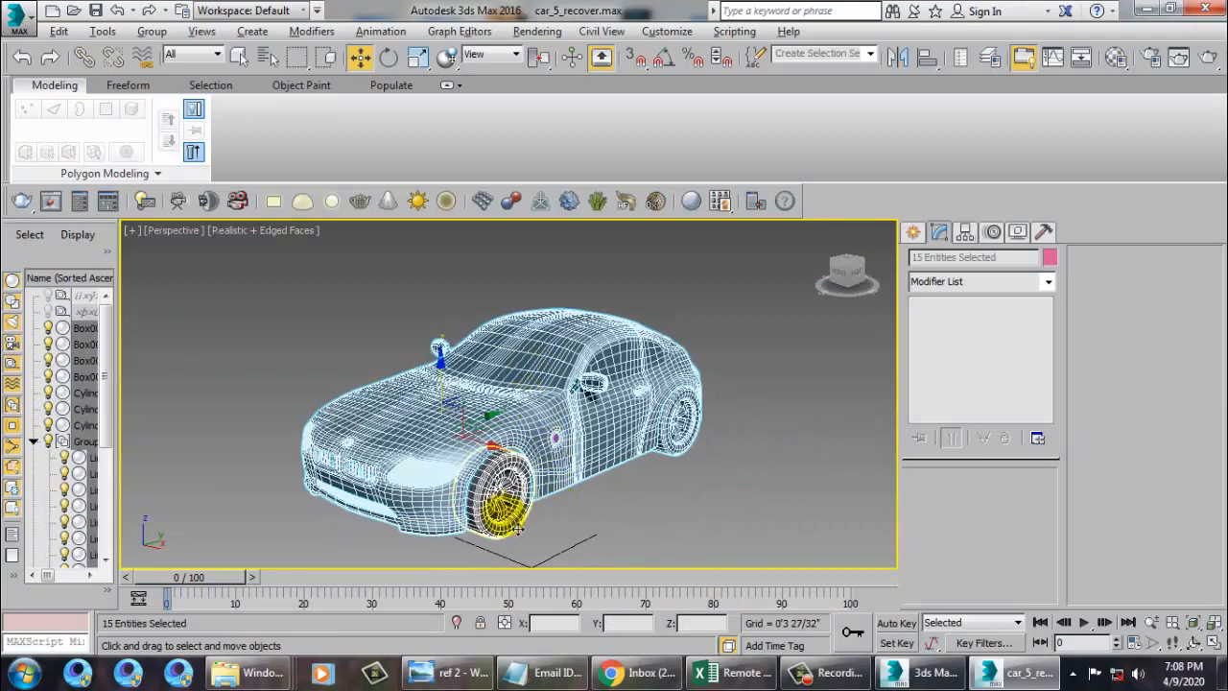
{"action": "middle_click_drag", "start_coordinate": [670, 430], "coordinate": [511, 489], "text": "alt"}
{"action": "left_click", "coordinate": [441, 503], "text": "alt"}
{"action": "left_click", "coordinate": [488, 476], "text": "alt"}
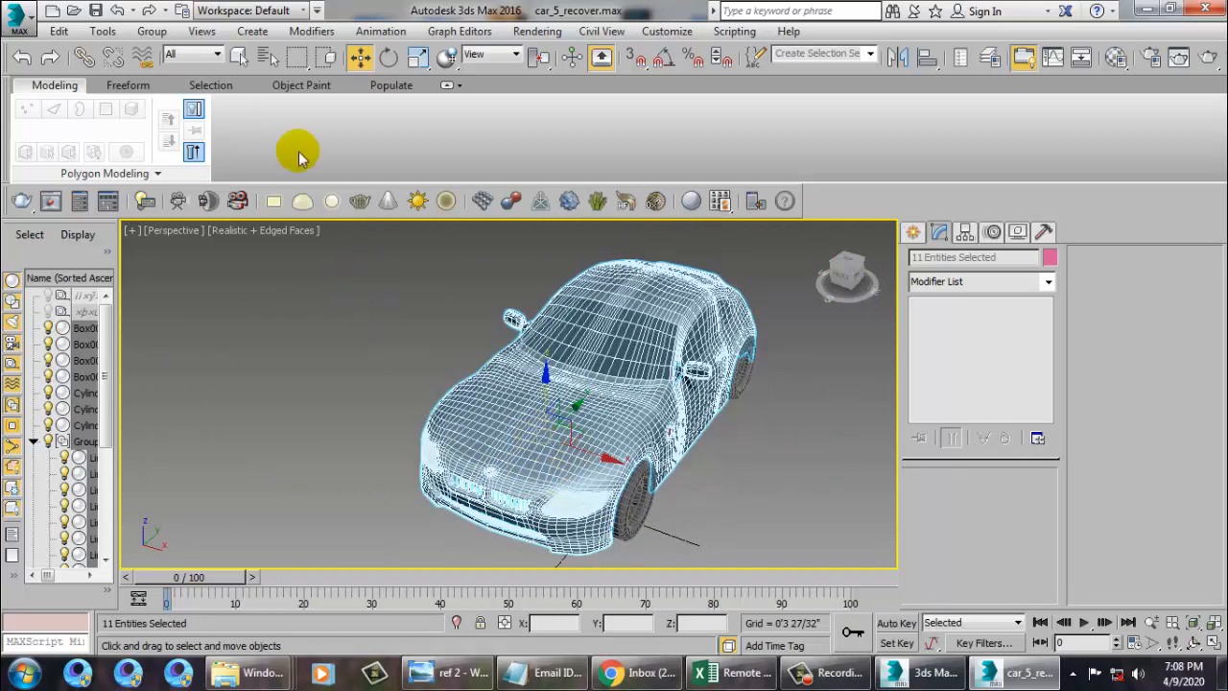
- Group the selected car parts under the name "car"
{"action": "left_click", "coordinate": [151, 31]}
{"action": "left_click", "coordinate": [168, 48]}
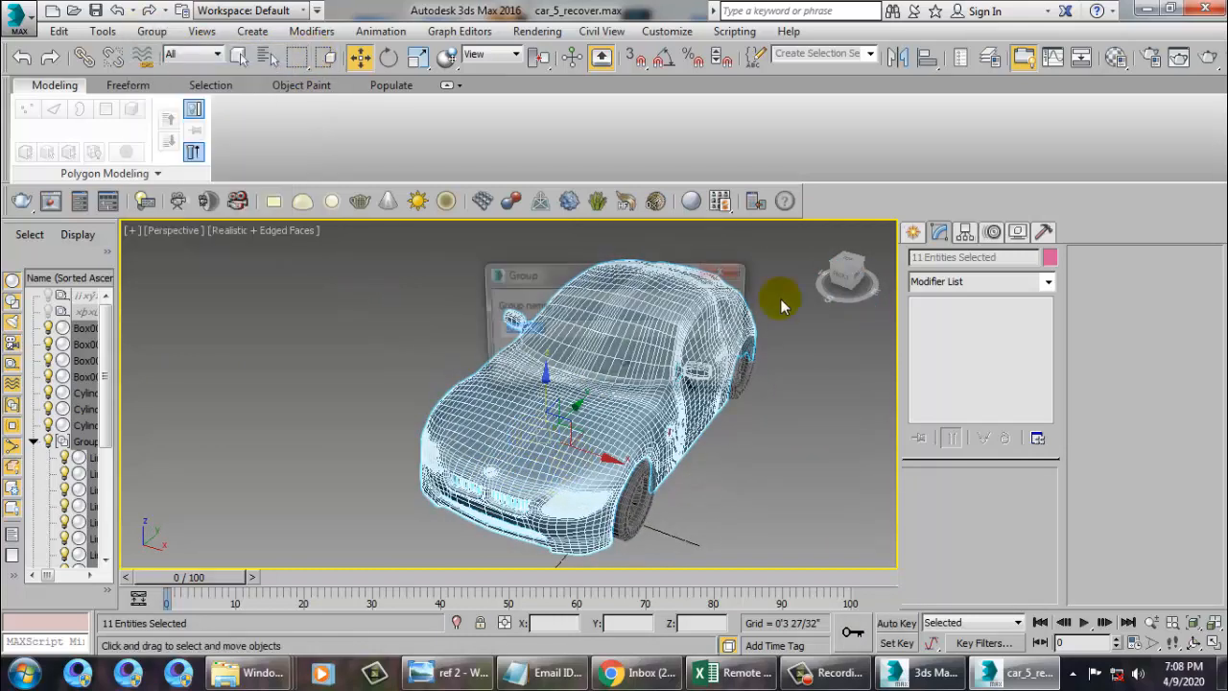
{"action": "type", "text": "car"}
{"action": "key", "text": "Return"}
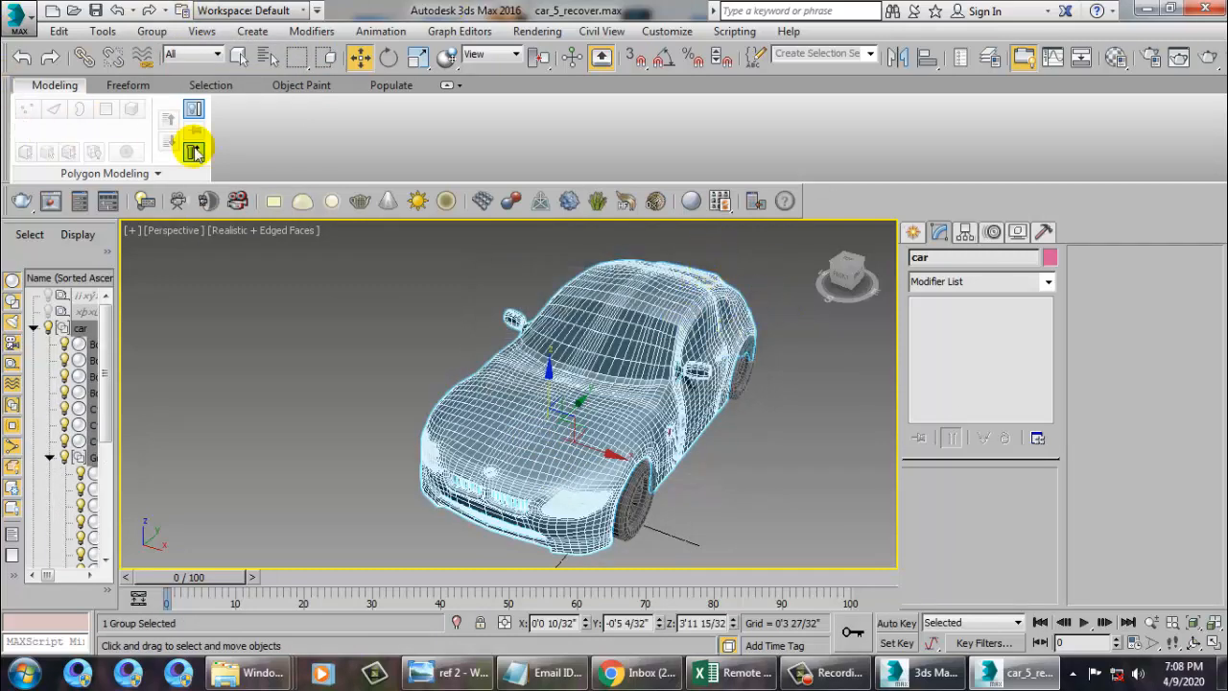
- Draw a Rectangle spline around the whole car in the Top view, leaving a margin on all sides
{"action": "middle_click_drag", "start_coordinate": [408, 425], "coordinate": [565, 386], "text": "alt"}
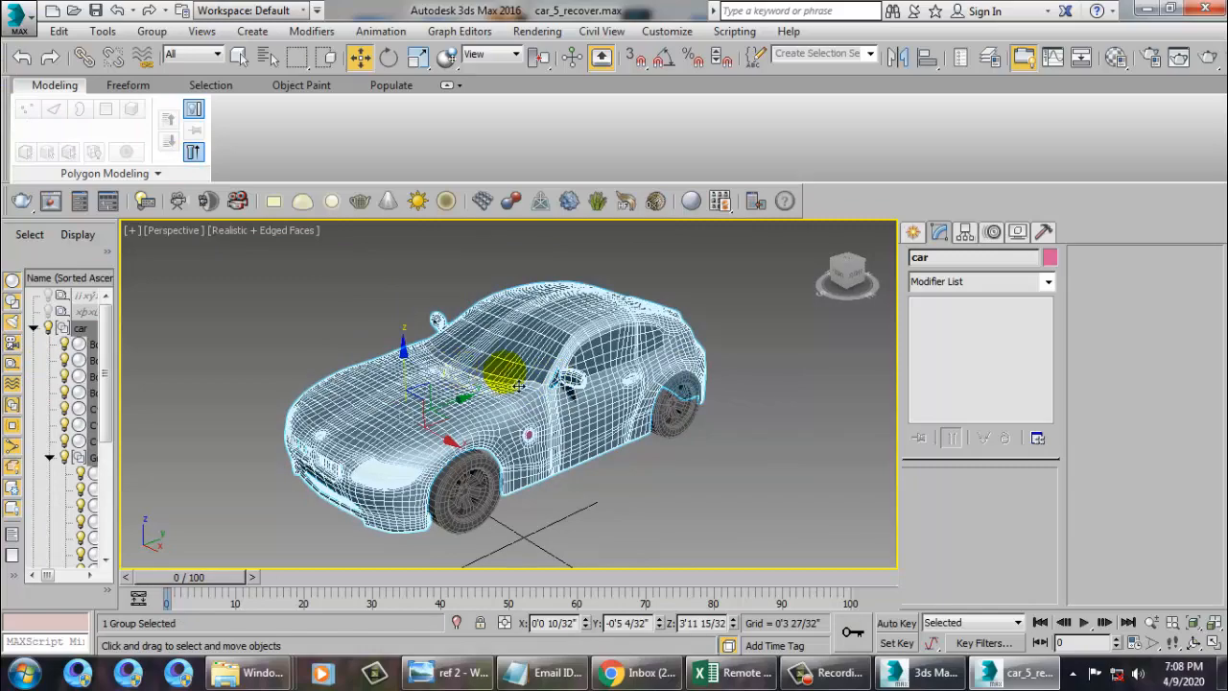
{"action": "left_click", "coordinate": [910, 233]}
{"action": "middle_click_drag", "start_coordinate": [630, 502], "coordinate": [545, 470], "text": "alt"}
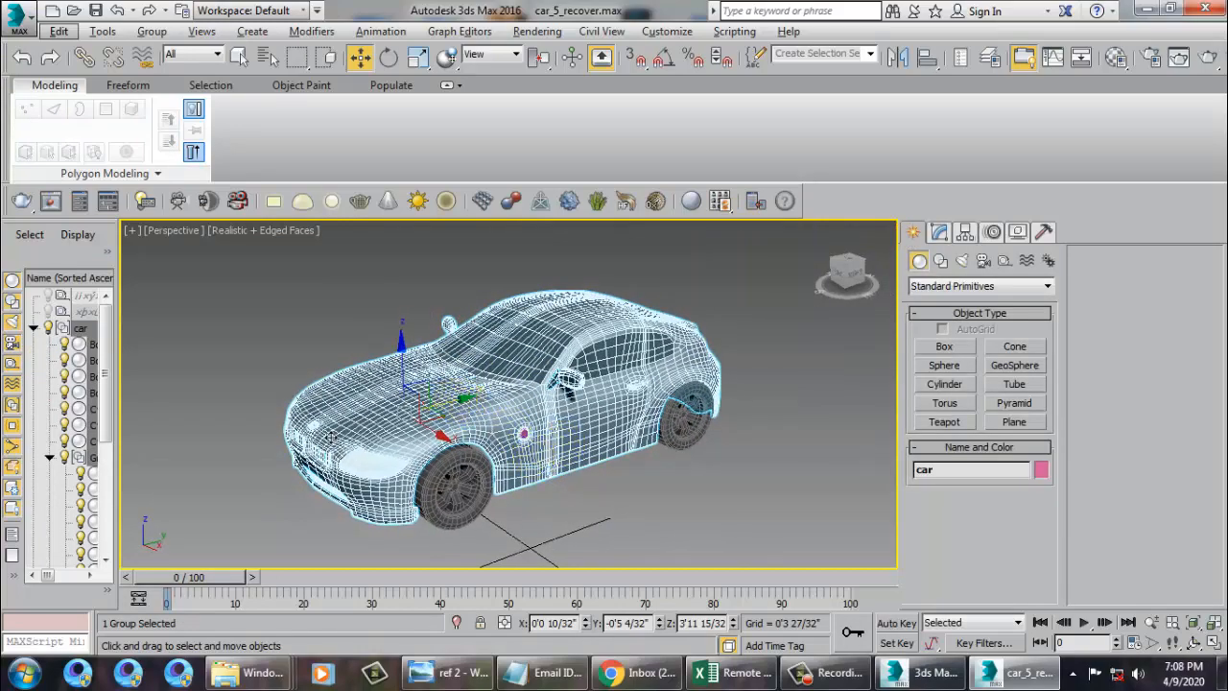
{"action": "middle_click_drag", "start_coordinate": [330, 438], "coordinate": [480, 544], "text": "alt"}
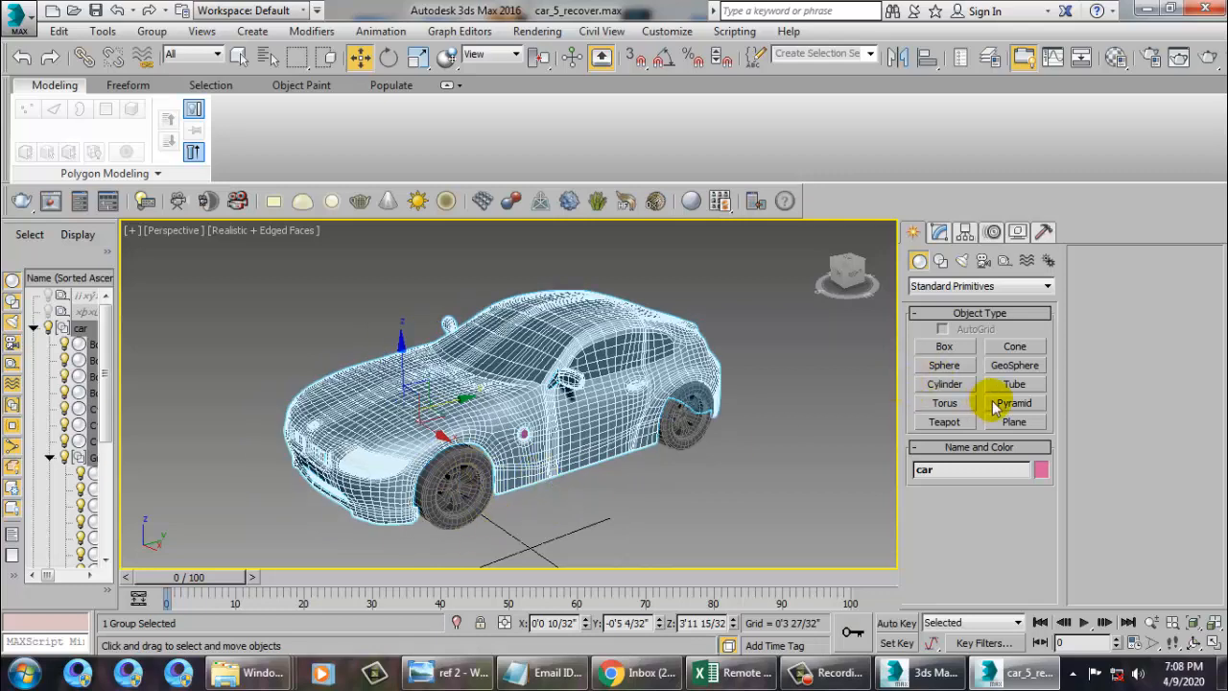
{"action": "left_click", "coordinate": [940, 261]}
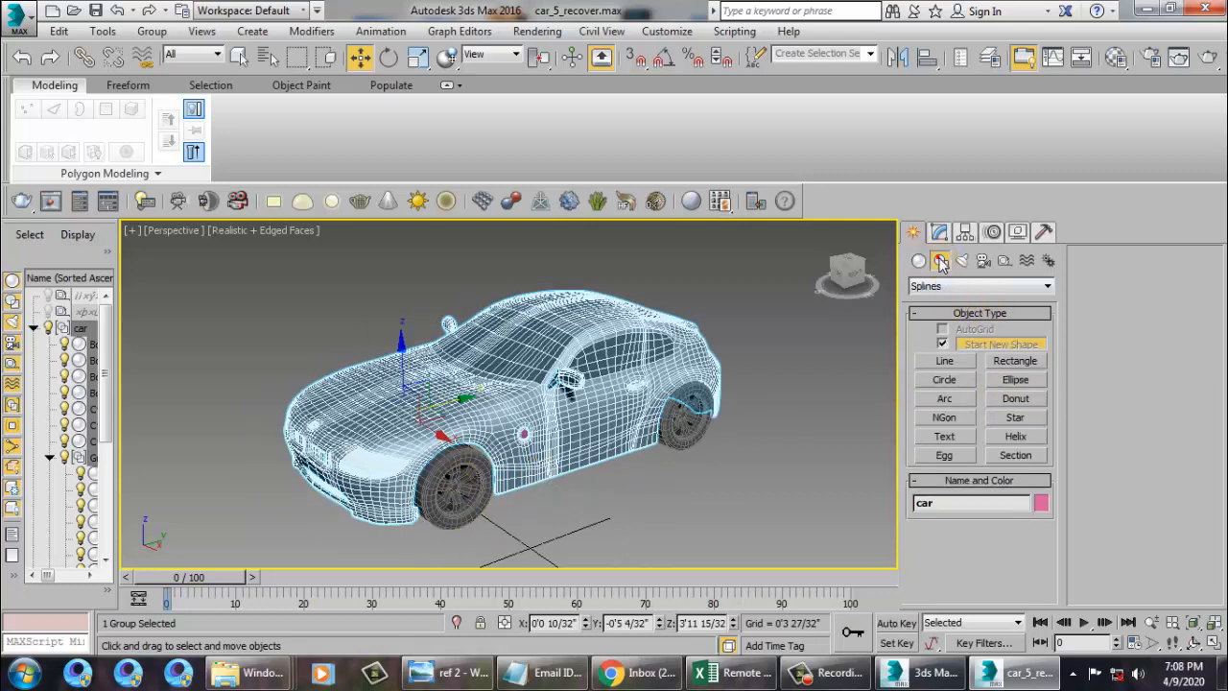
{"action": "left_click", "coordinate": [1025, 368]}
{"action": "key", "text": "alt+w"}
{"action": "key", "text": "alt+w"}
{"action": "scroll", "coordinate": [506, 359], "scroll_direction": "down", "scroll_amount": 3}
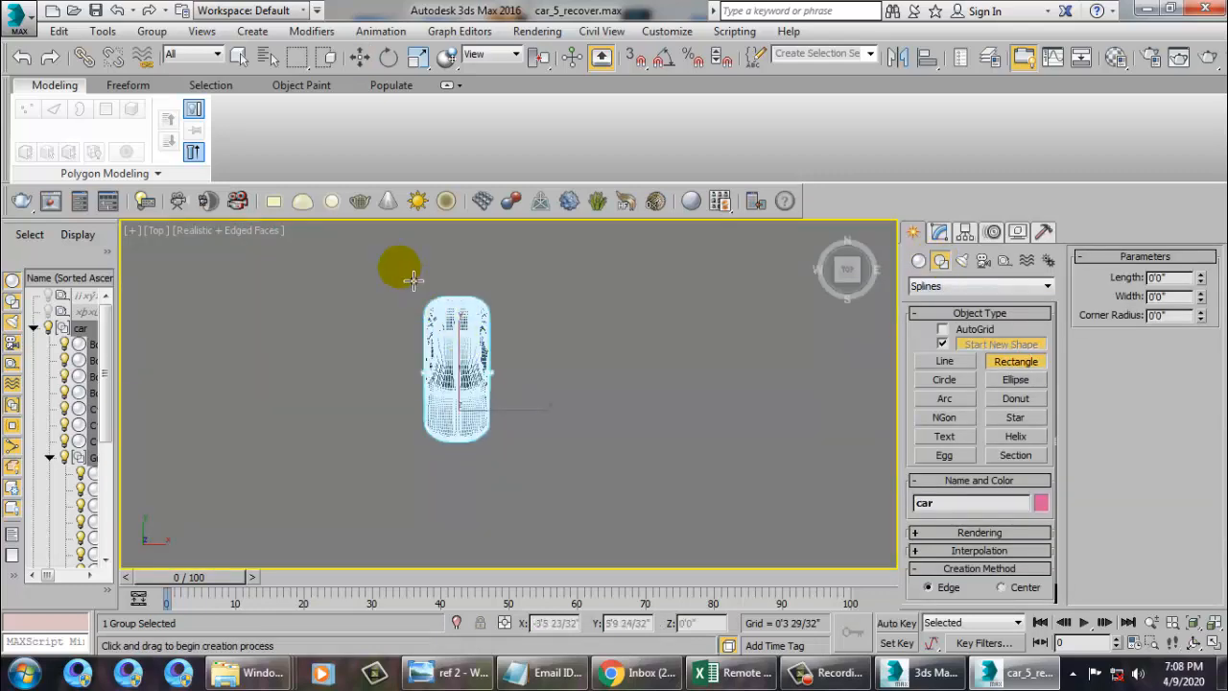
{"action": "left_click_drag", "start_coordinate": [414, 280], "coordinate": [515, 466]}
{"action": "key", "text": "w"}
{"action": "key", "text": "alt+w"}
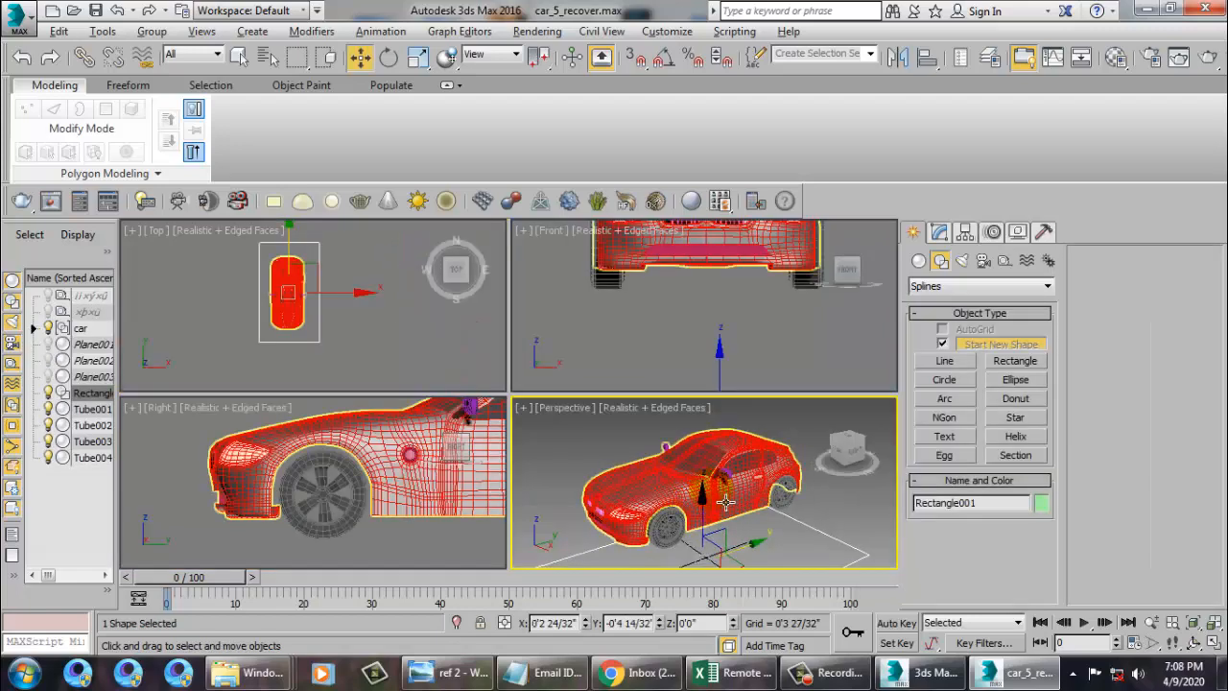
- Raise the rectangle beneath the car to a height of about 2'3 22/32", near the wheels
{"action": "key", "text": "alt+w"}
{"action": "middle_click_drag", "start_coordinate": [727, 503], "coordinate": [534, 446], "text": "alt"}
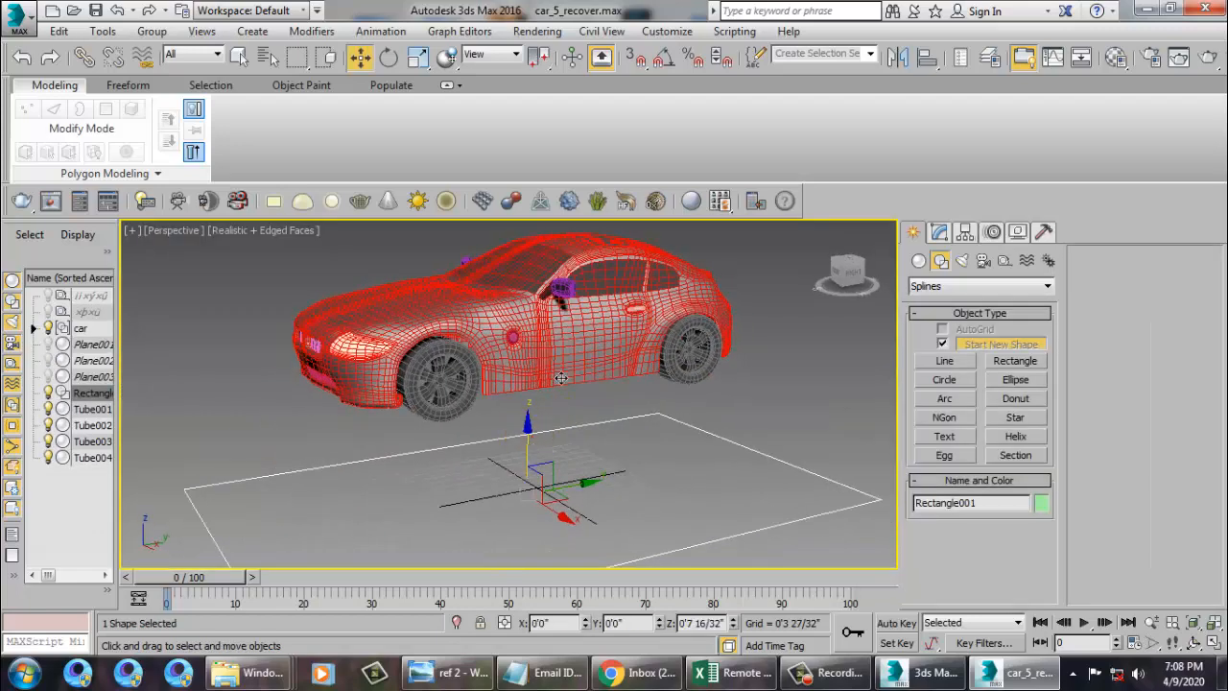
{"action": "middle_click_drag", "start_coordinate": [560, 378], "coordinate": [540, 413], "text": "alt"}
{"action": "left_click_drag", "start_coordinate": [540, 413], "coordinate": [697, 428]}
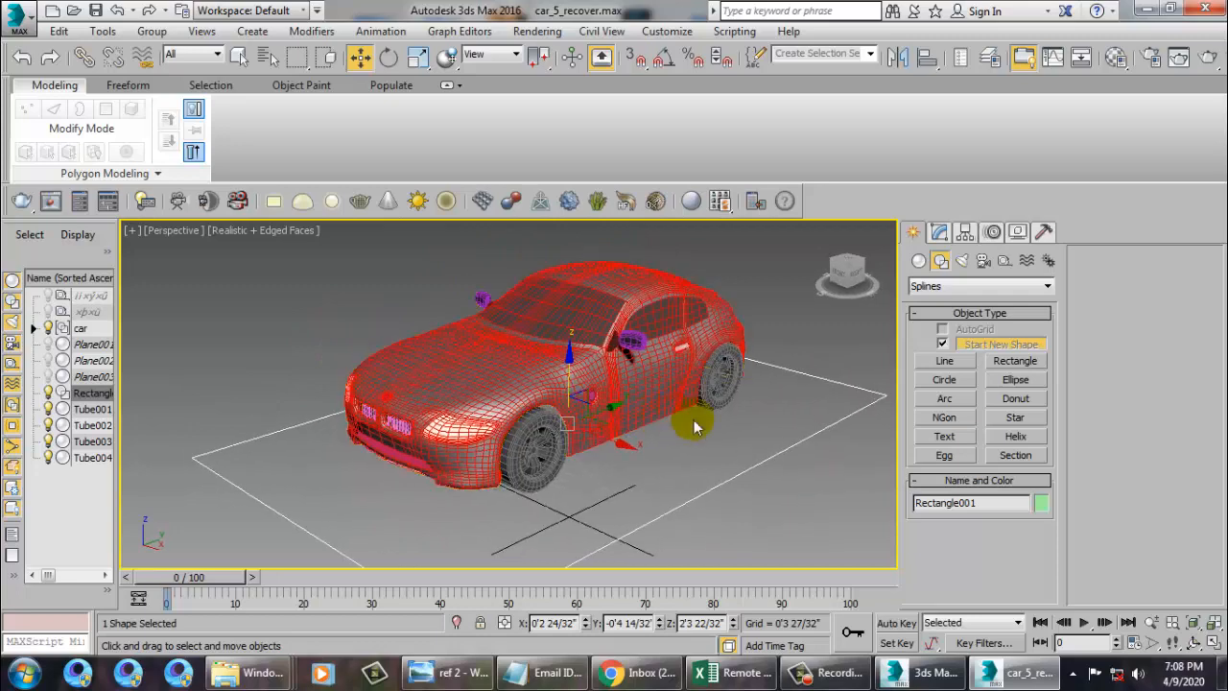
- Link the car group to the rectangle spline beneath it so the rectangle becomes its parent
{"action": "left_click", "coordinate": [664, 388]}
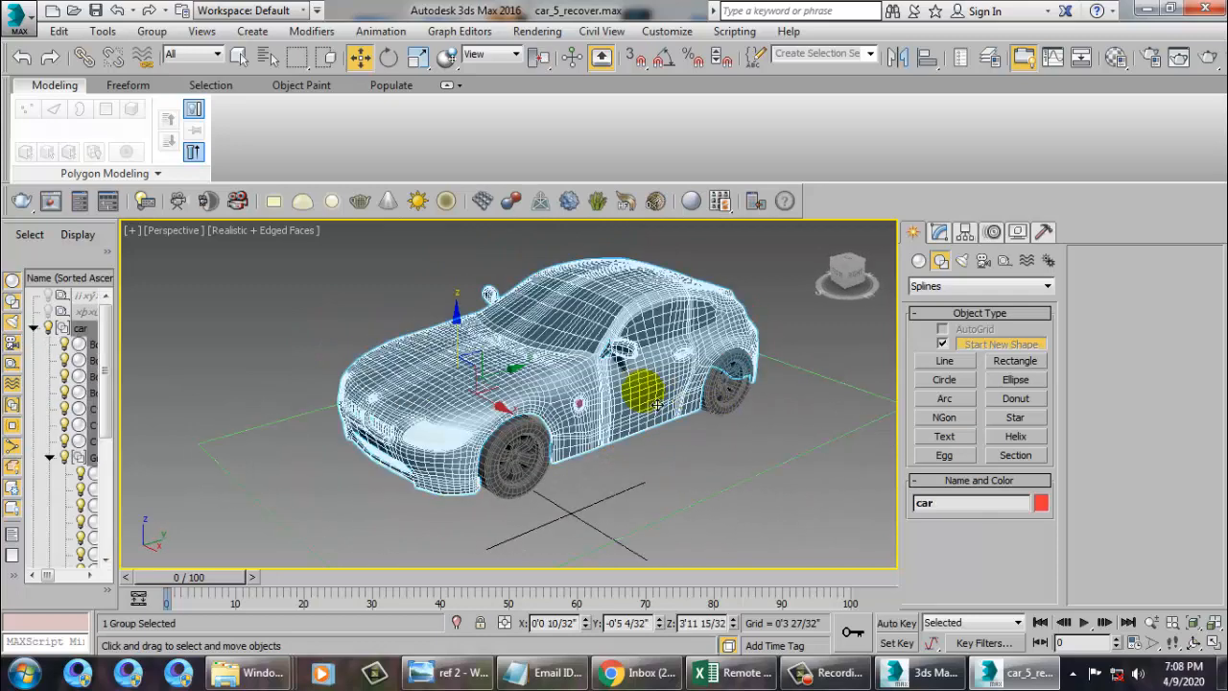
{"action": "left_click", "coordinate": [761, 489]}
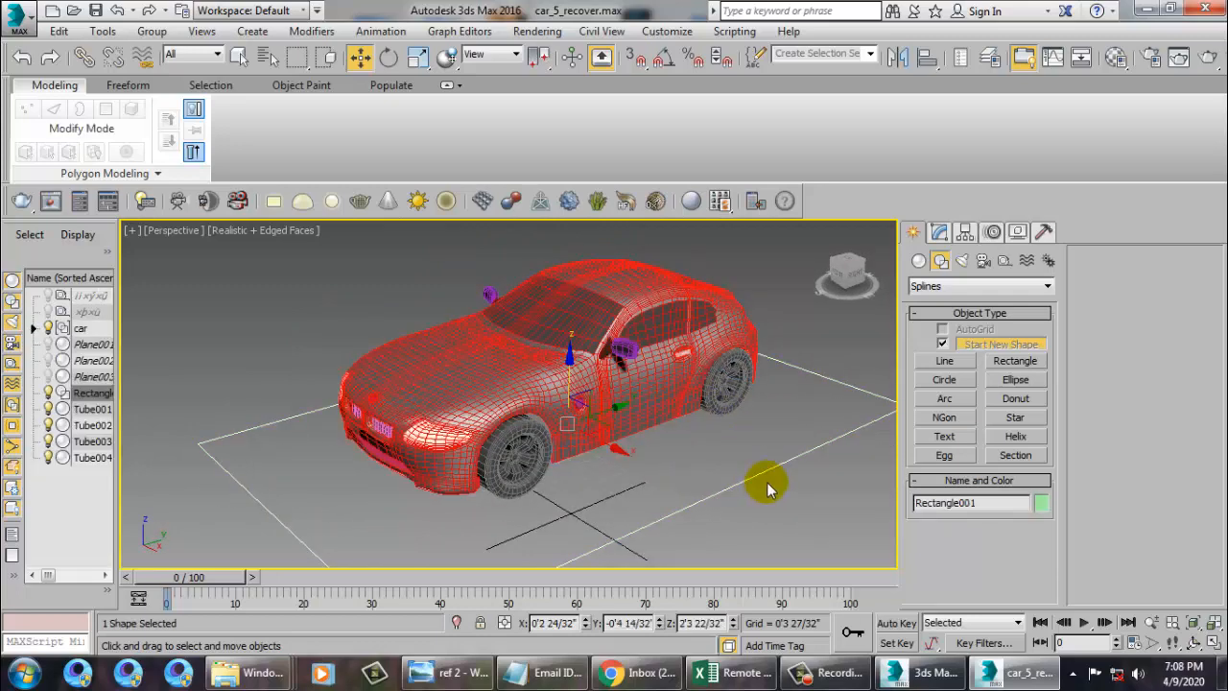
{"action": "middle_click_drag", "start_coordinate": [740, 485], "coordinate": [669, 453], "text": "alt"}
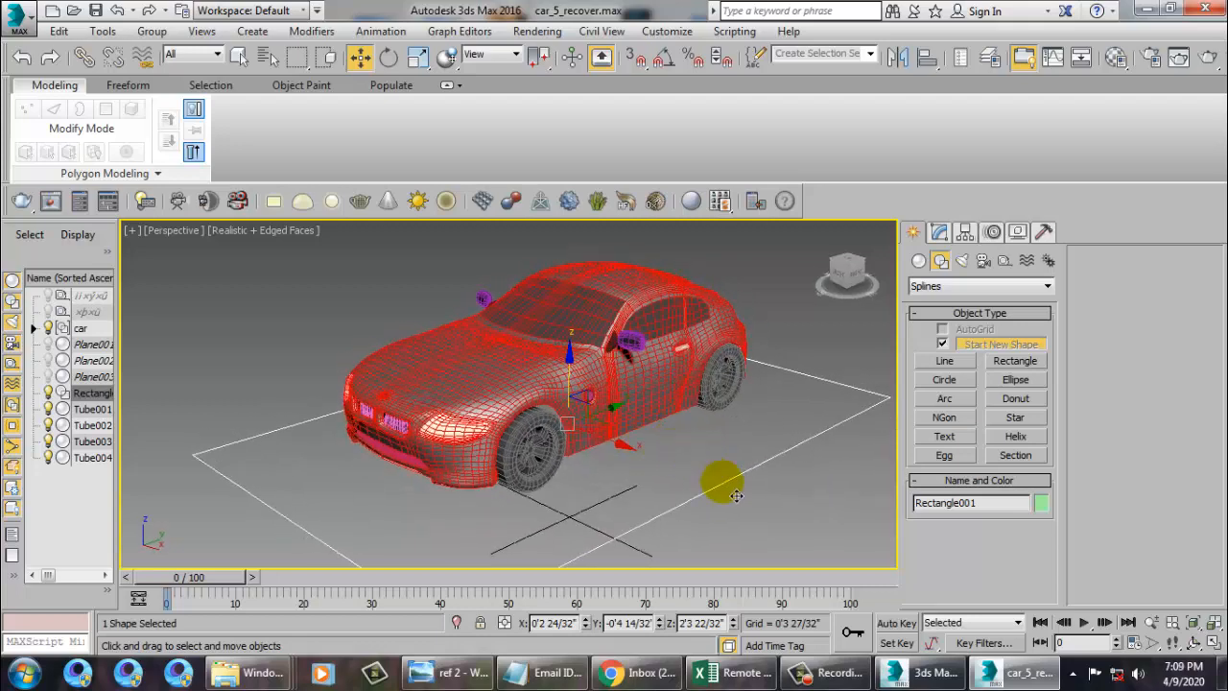
{"action": "left_click", "coordinate": [566, 384]}
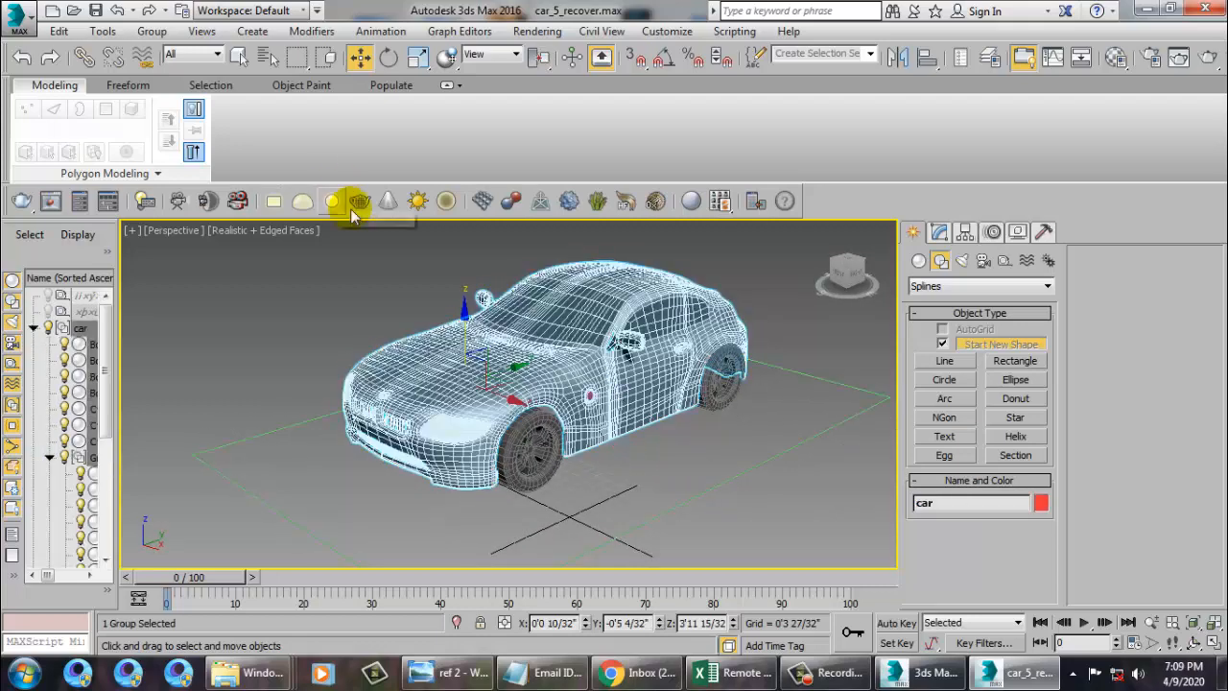
{"action": "left_click", "coordinate": [82, 59]}
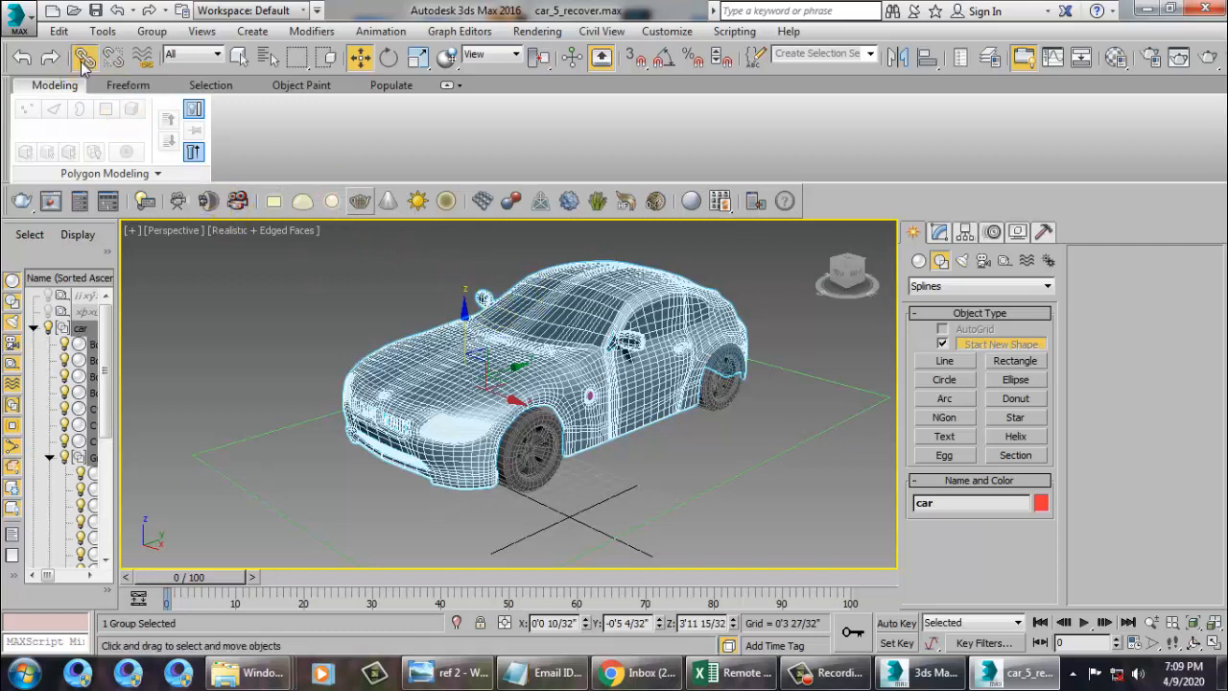
{"action": "left_click", "coordinate": [741, 483]}
{"action": "key", "text": "w"}
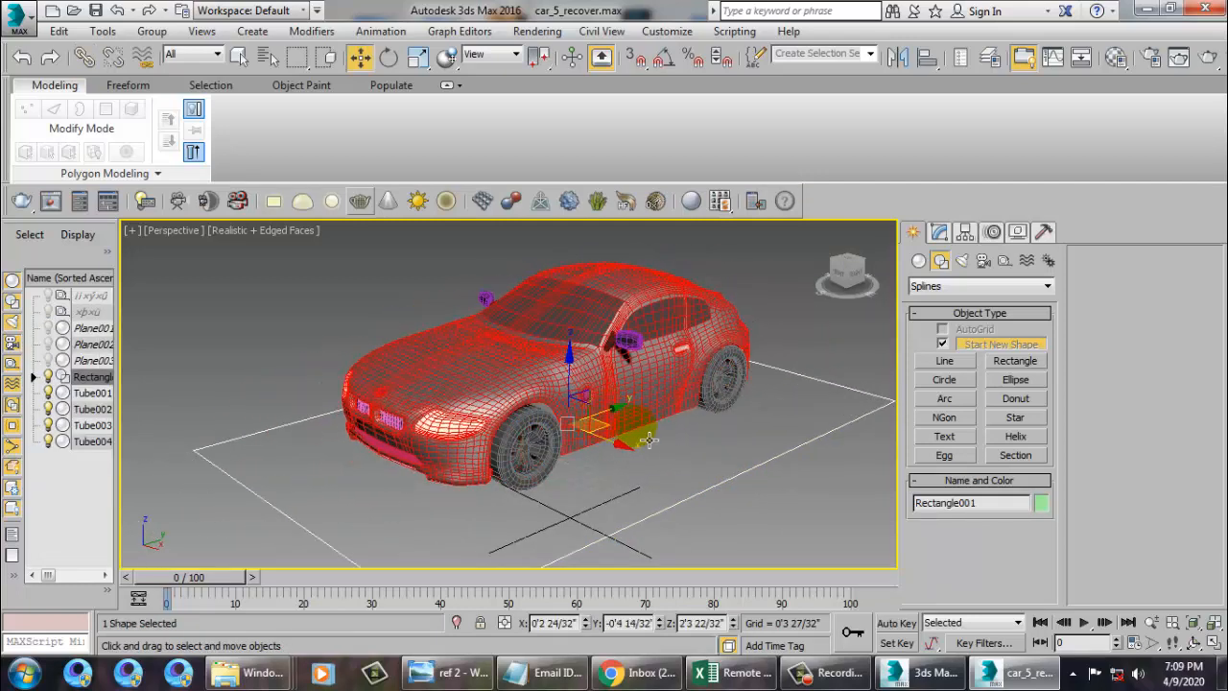
- Draw a Circle spline centred on the front wheel in the Right view, slightly larger than the tyre
{"action": "key", "text": "alt+w"}
{"action": "right_click", "coordinate": [316, 493]}
{"action": "key", "text": "alt+w"}
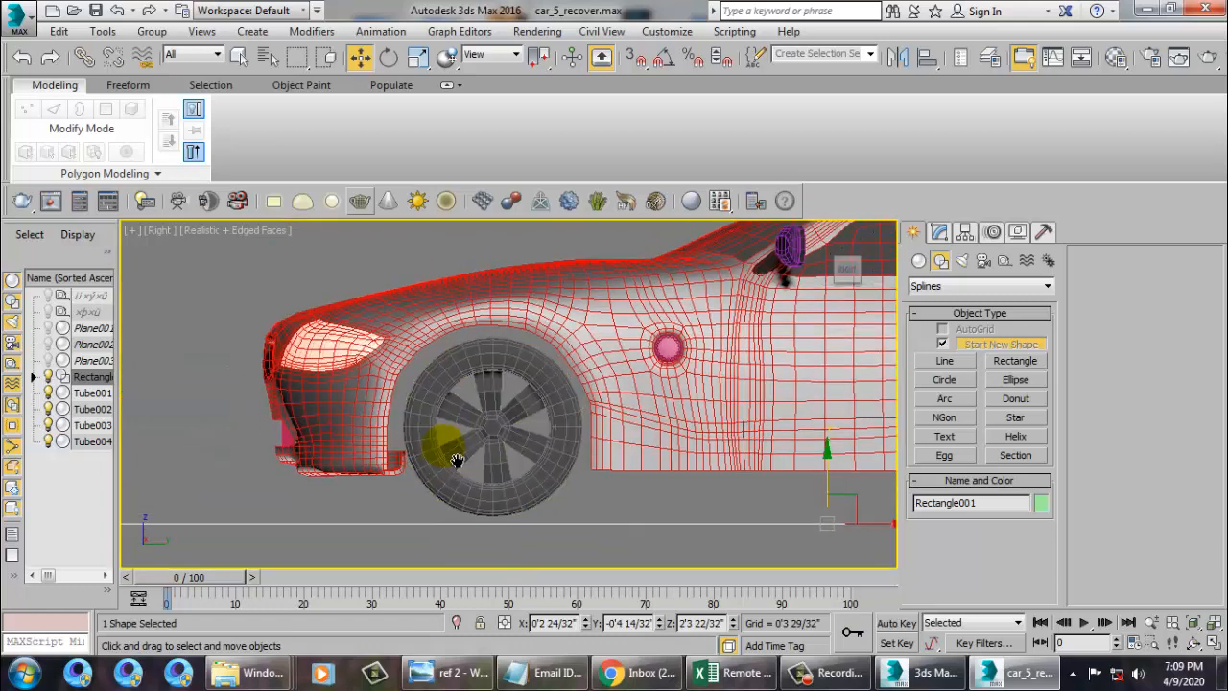
{"action": "middle_click_drag", "start_coordinate": [457, 460], "coordinate": [476, 472]}
{"action": "left_click", "coordinate": [942, 380]}
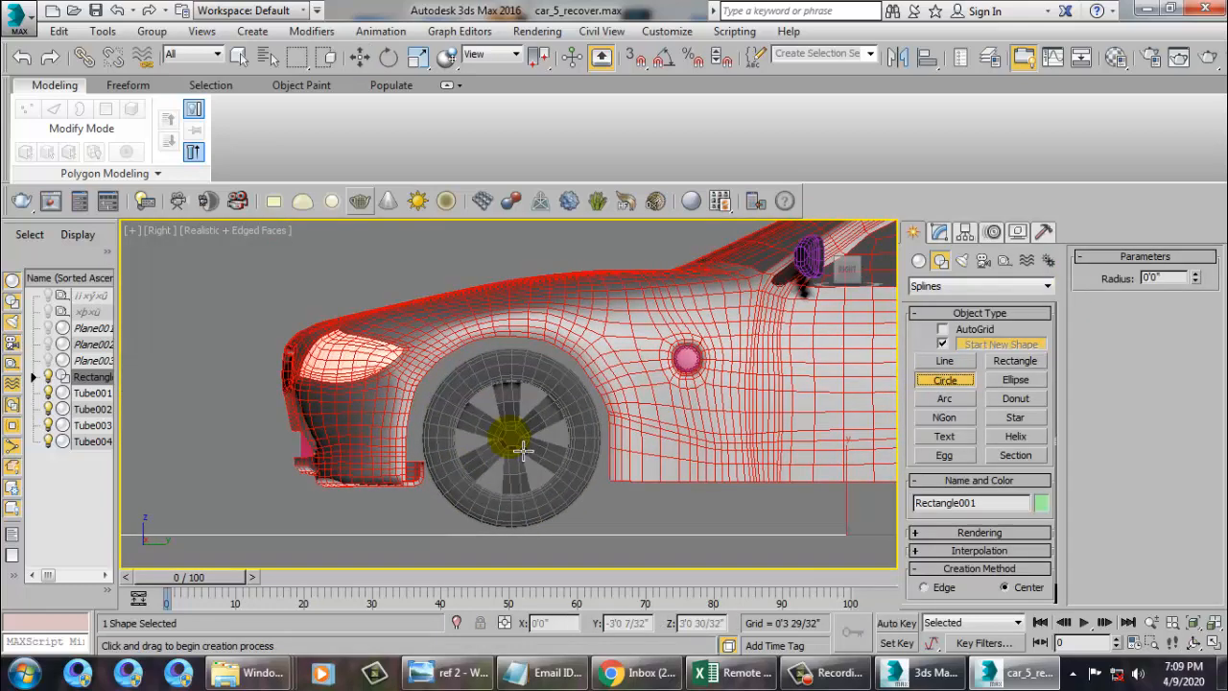
{"action": "left_click_drag", "start_coordinate": [581, 504], "coordinate": [581, 502]}
- Move the circle out beside the front-left wheel, to an X position of about 2'8 22/32"
{"action": "key", "text": "alt+w"}
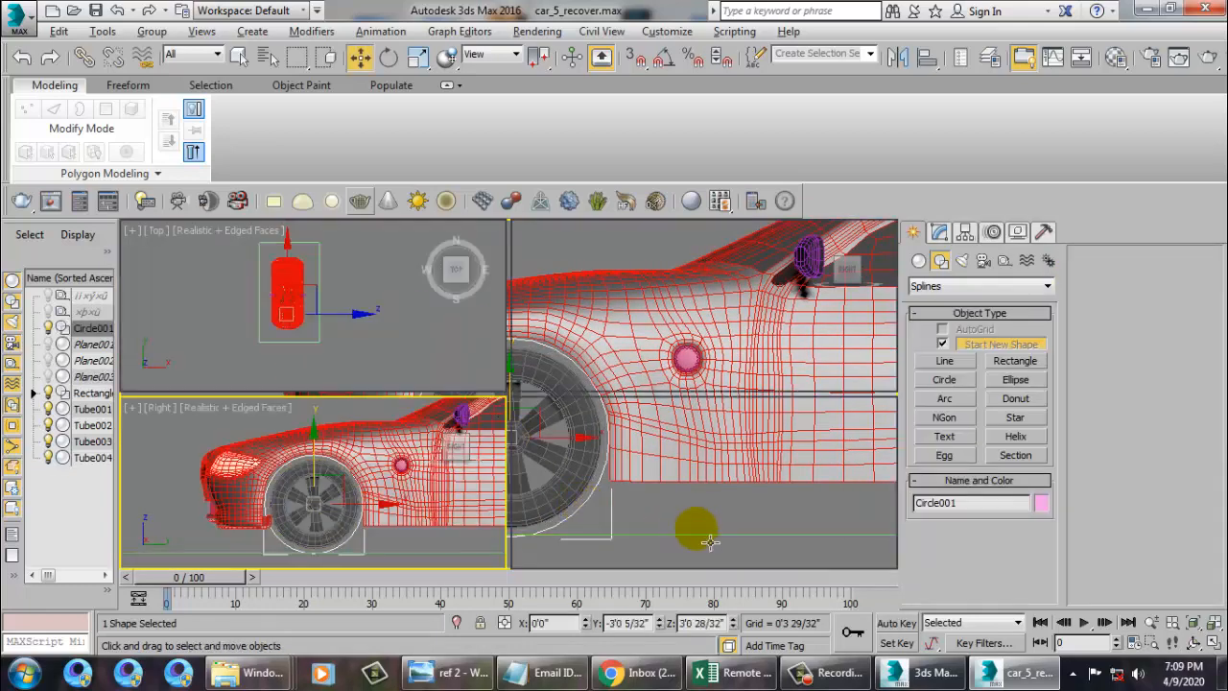
{"action": "right_click", "coordinate": [590, 468]}
{"action": "middle_click_drag", "start_coordinate": [590, 469], "coordinate": [815, 533], "text": "alt"}
{"action": "key", "text": "alt+w"}
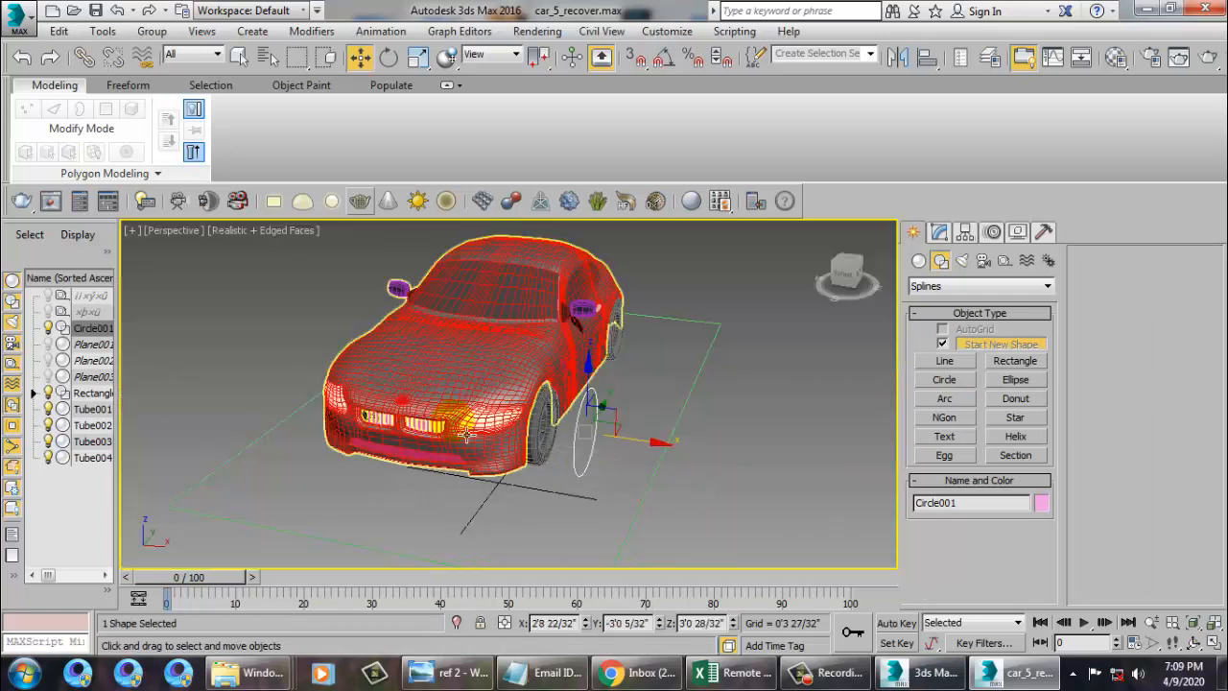
- Copy the circle across to the opposite side of the car in the Top view, at about X -2'7 31/32"
{"action": "key", "text": "alt+w"}
{"action": "middle_click_drag", "start_coordinate": [386, 365], "coordinate": [366, 355]}
{"action": "key", "text": "alt+w"}
{"action": "scroll", "coordinate": [461, 356], "scroll_direction": "up", "scroll_amount": 4}
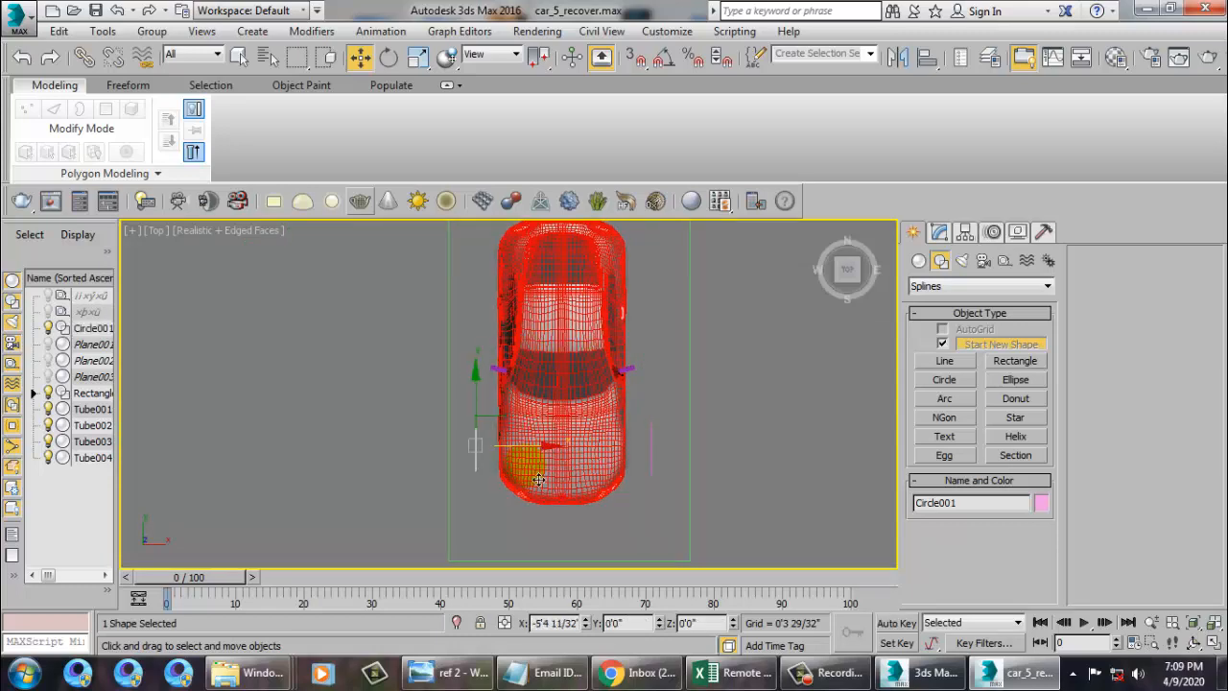
{"action": "left_click_drag", "start_coordinate": [539, 479], "coordinate": [662, 458], "text": "shift"}
{"action": "left_click", "coordinate": [609, 413]}
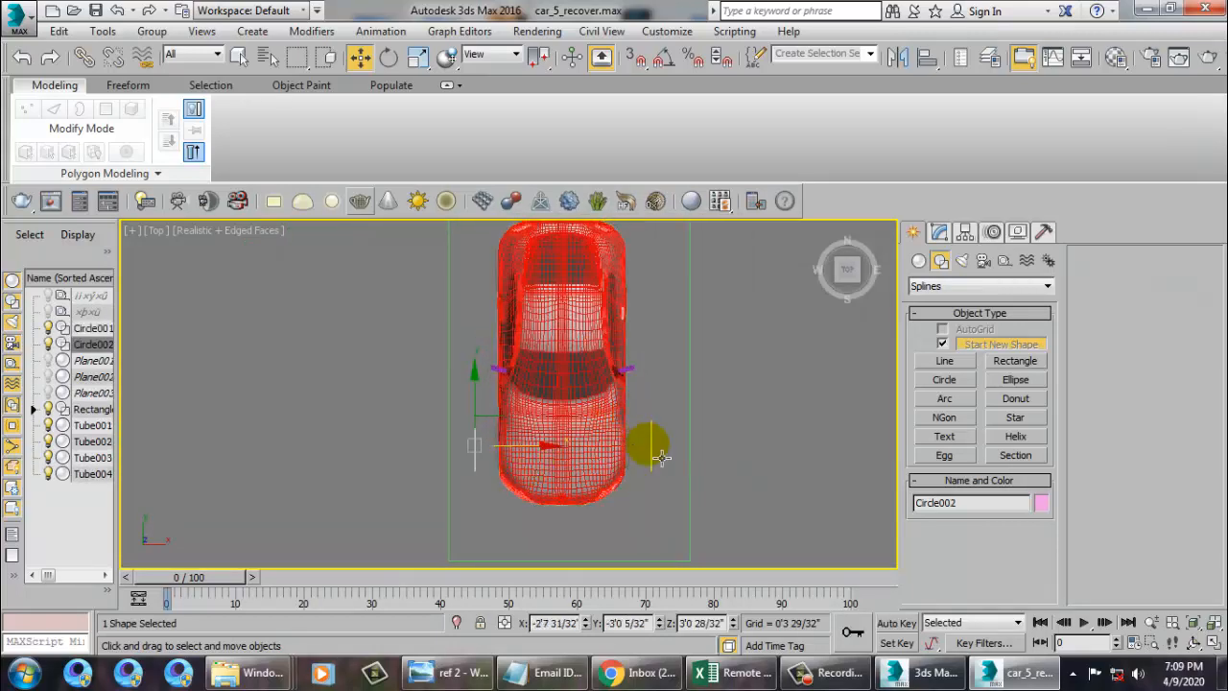
- Select both front circles and copy them back along the car so they sit beside the rear wheels
{"action": "left_click", "coordinate": [653, 418], "text": "ctrl"}
{"action": "middle_click_drag", "start_coordinate": [652, 417], "coordinate": [661, 527]}
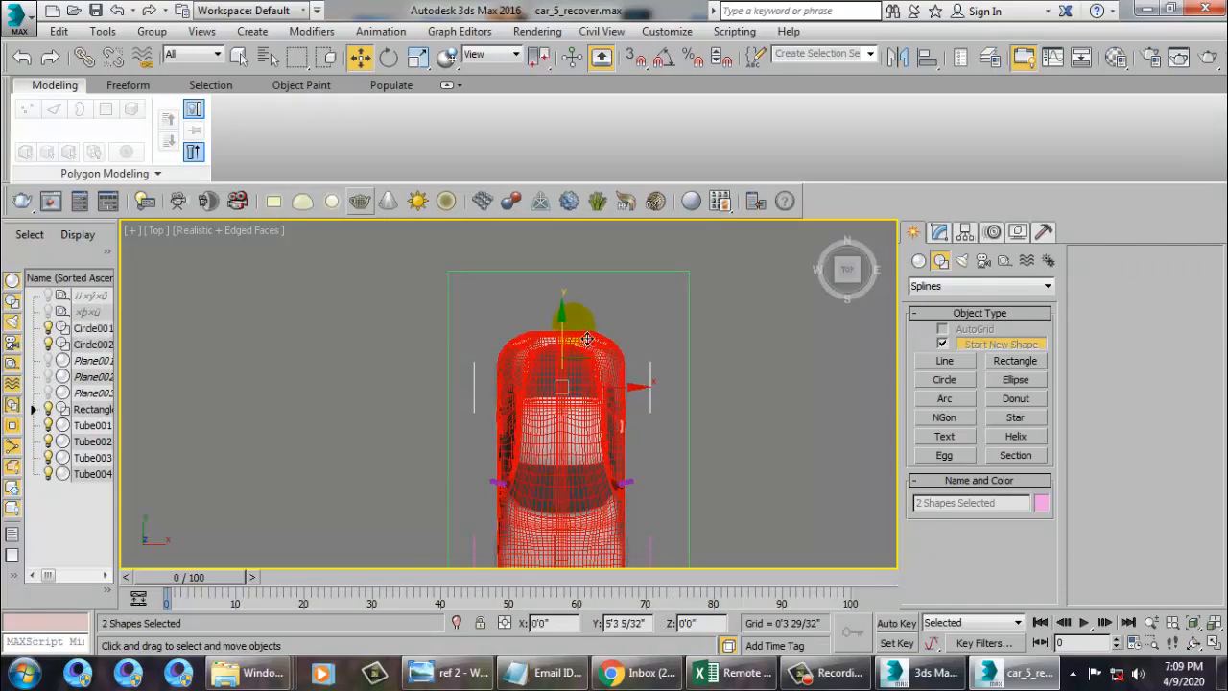
{"action": "left_click_drag", "start_coordinate": [587, 338], "coordinate": [587, 317], "text": "shift"}
{"action": "left_click", "coordinate": [617, 406]}
{"action": "key", "text": "alt+w"}
{"action": "middle_click", "coordinate": [703, 509]}
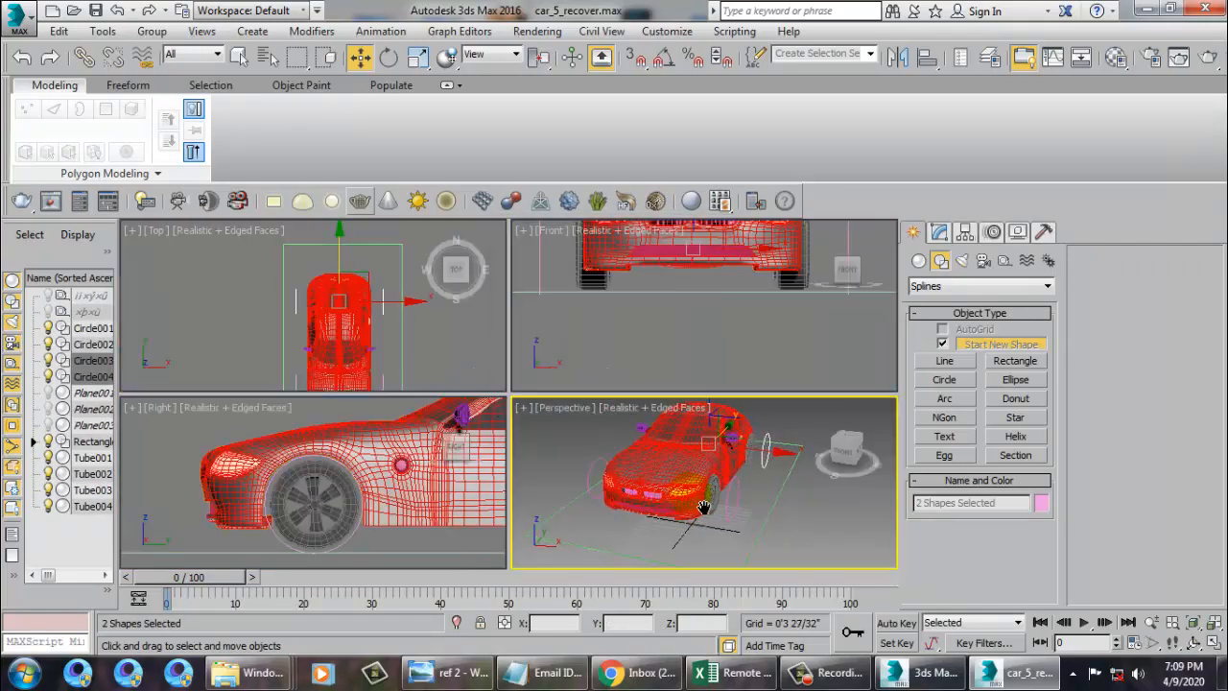
{"action": "key", "text": "alt+w"}
{"action": "middle_click_drag", "start_coordinate": [703, 509], "coordinate": [556, 420], "text": "alt"}
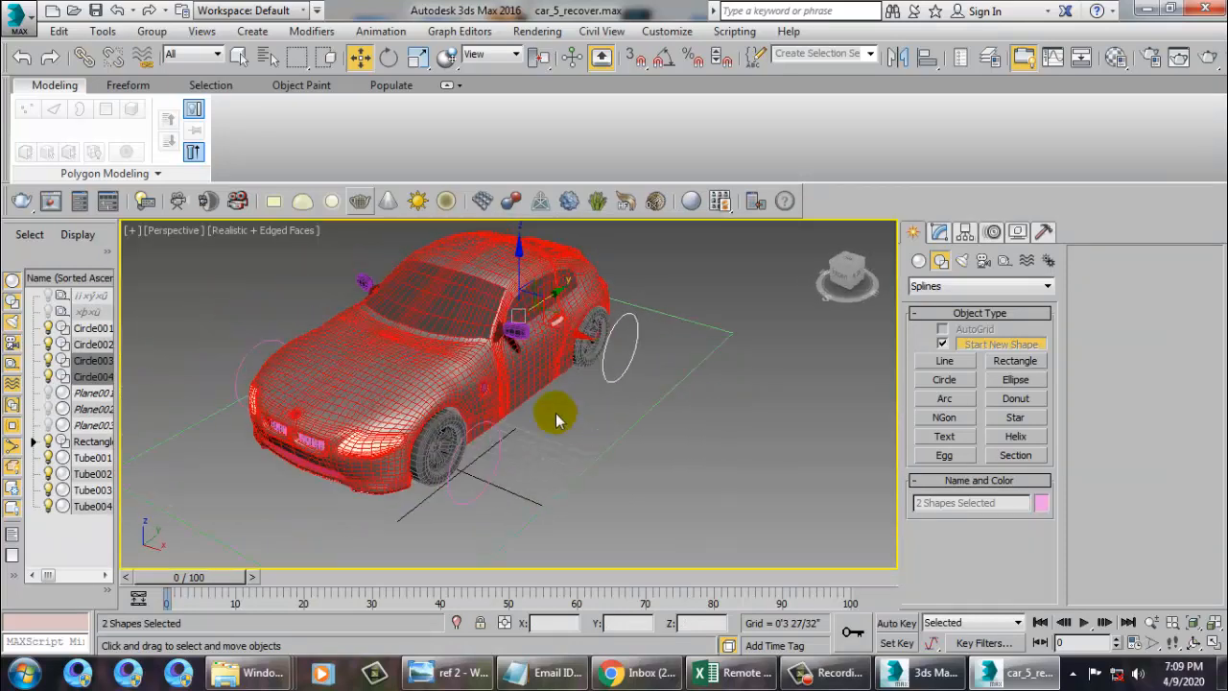
- Center the pivot of the car's front-left wheel to the object with Affect Pivot Only
{"action": "scroll", "coordinate": [442, 446], "scroll_direction": "up", "scroll_amount": 2}
{"action": "left_click", "coordinate": [469, 450]}
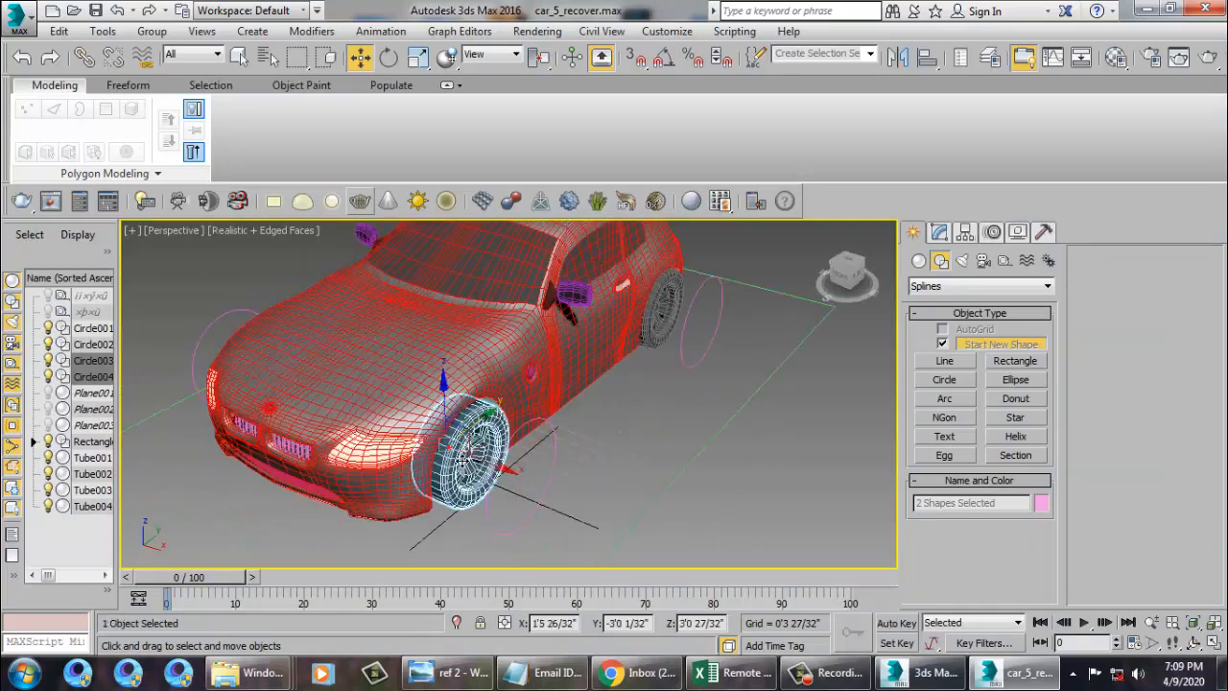
{"action": "left_click", "coordinate": [966, 233]}
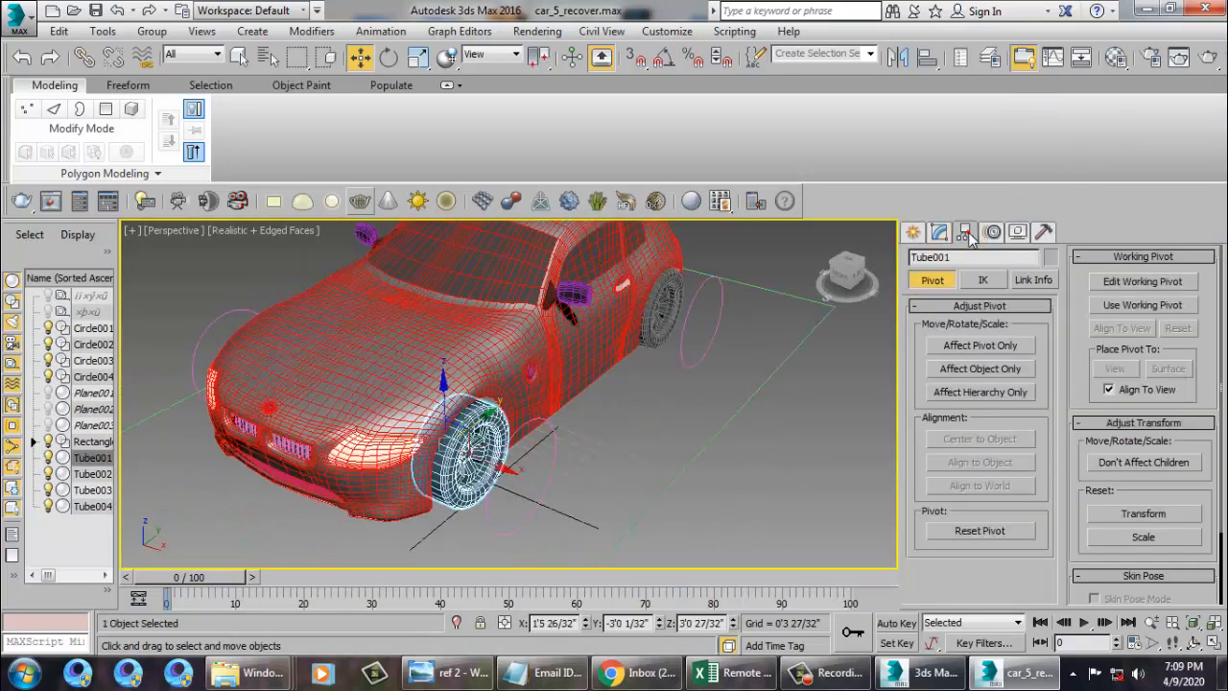
{"action": "left_click", "coordinate": [980, 345]}
{"action": "left_click", "coordinate": [998, 438]}
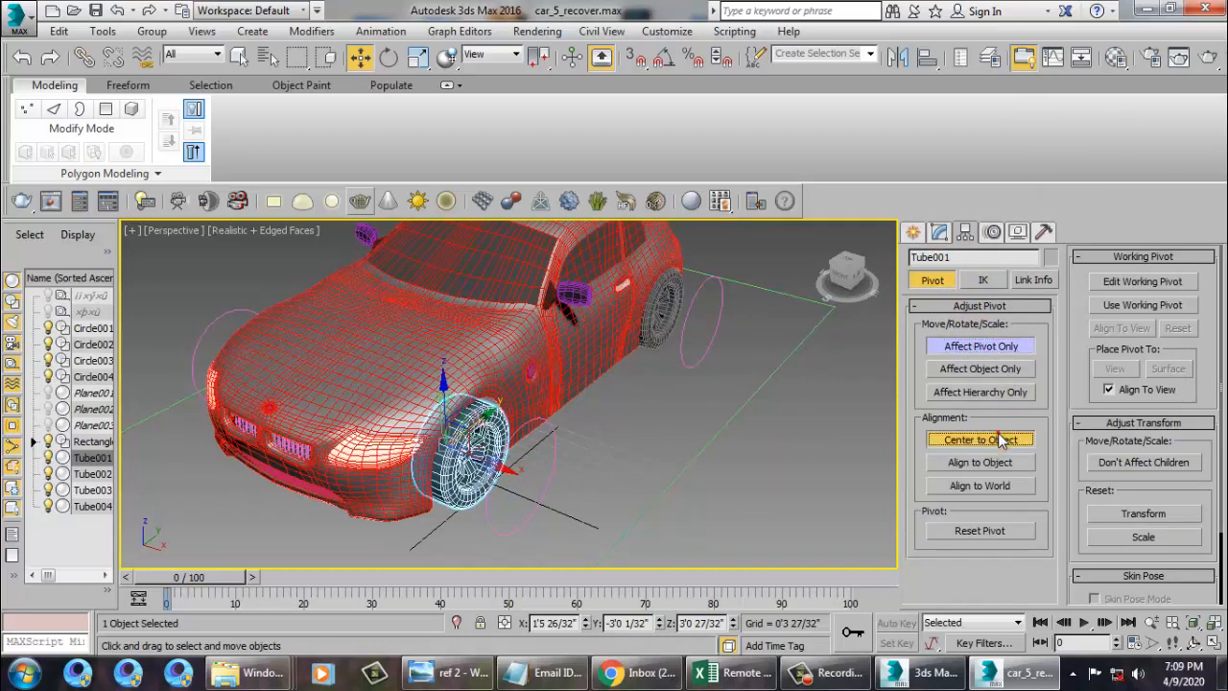
{"action": "left_click", "coordinate": [984, 344]}
- Center the pivot of the car's front-right wheel to the object
{"action": "middle_click_drag", "start_coordinate": [585, 391], "coordinate": [442, 461], "text": "alt"}
{"action": "left_click", "coordinate": [407, 470]}
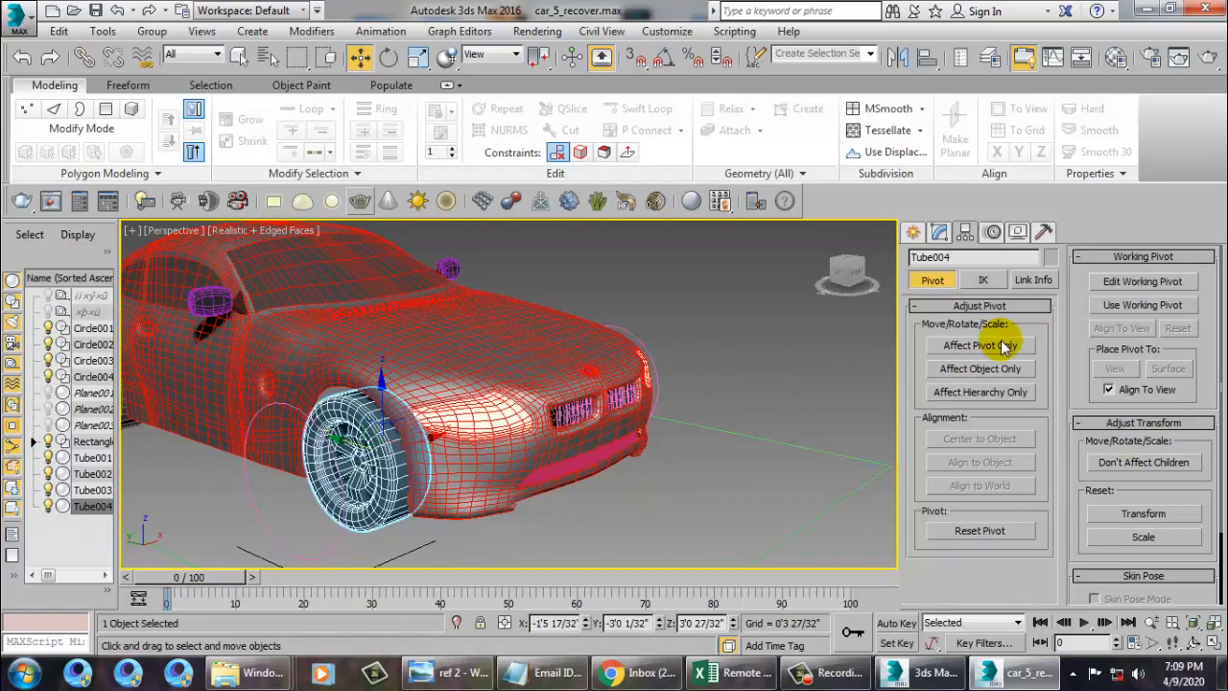
{"action": "left_click", "coordinate": [973, 442]}
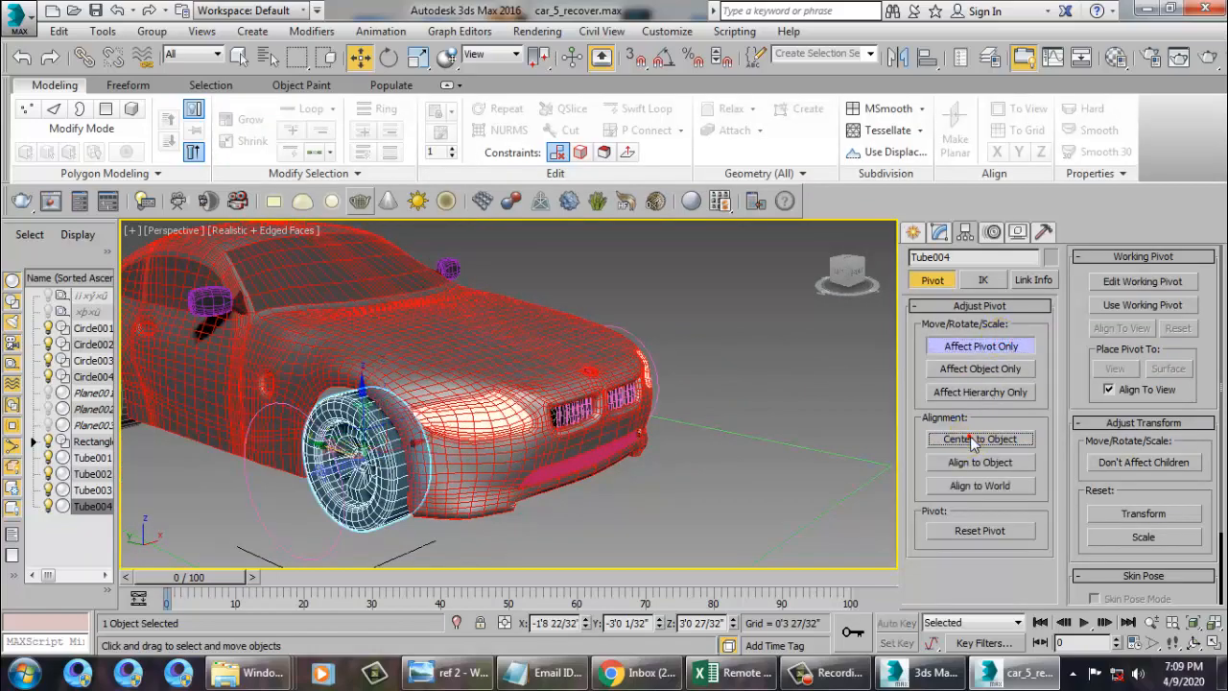
{"action": "left_click", "coordinate": [995, 350]}
- Center the pivot of the car's rear-left wheel to the object
{"action": "middle_click_drag", "start_coordinate": [803, 335], "coordinate": [576, 332], "text": "alt"}
{"action": "middle_click_drag", "start_coordinate": [575, 332], "coordinate": [458, 330]}
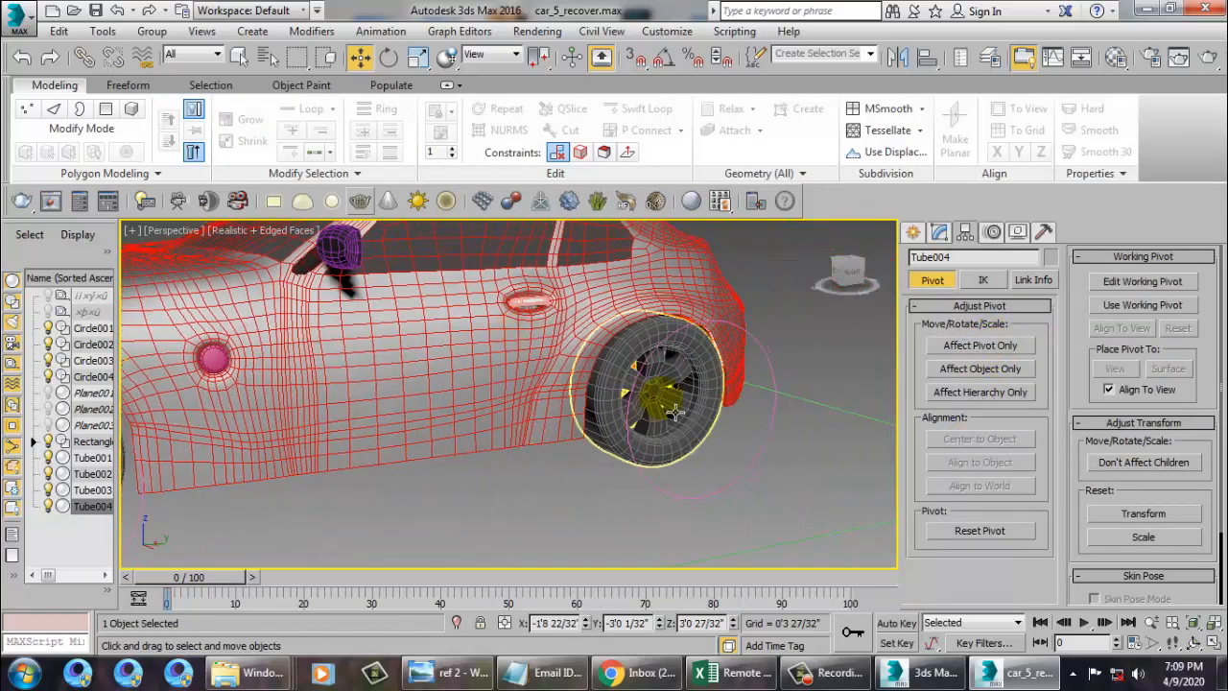
{"action": "left_click", "coordinate": [675, 411]}
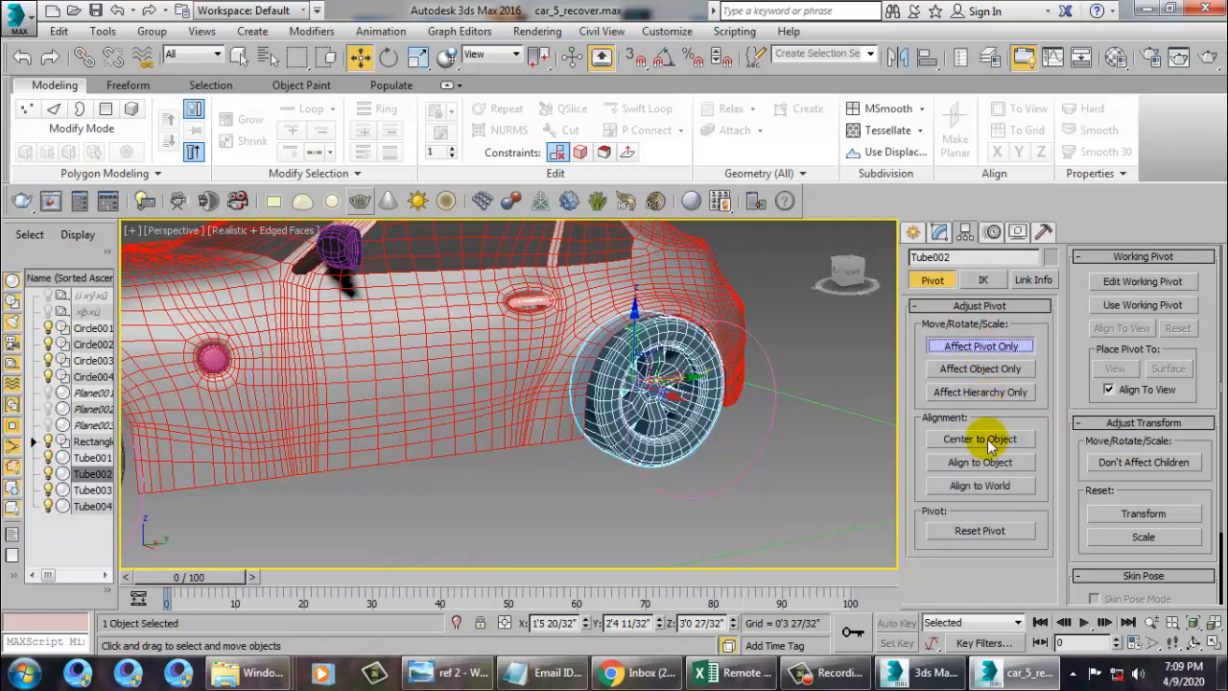
{"action": "left_click", "coordinate": [991, 441]}
{"action": "left_click", "coordinate": [973, 351]}
- Center the pivot of the car's rear-right wheel to the object
{"action": "middle_click_drag", "start_coordinate": [528, 367], "coordinate": [844, 329], "text": "alt"}
{"action": "left_click", "coordinate": [489, 461]}
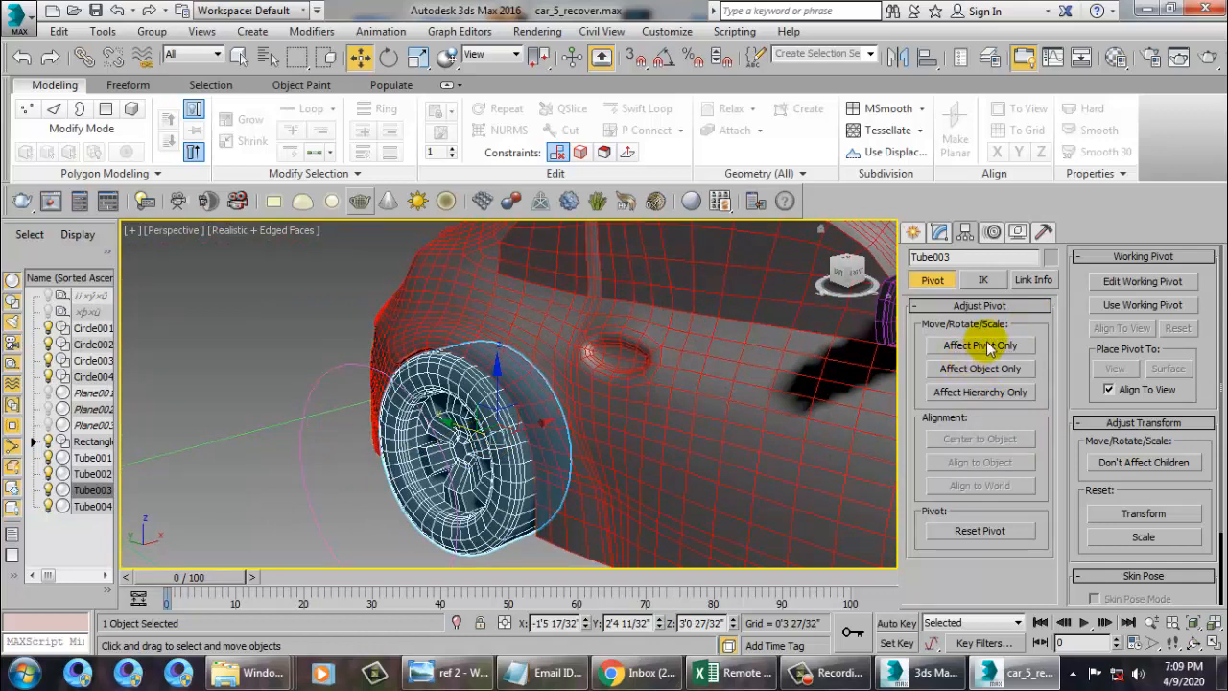
{"action": "left_click", "coordinate": [980, 346]}
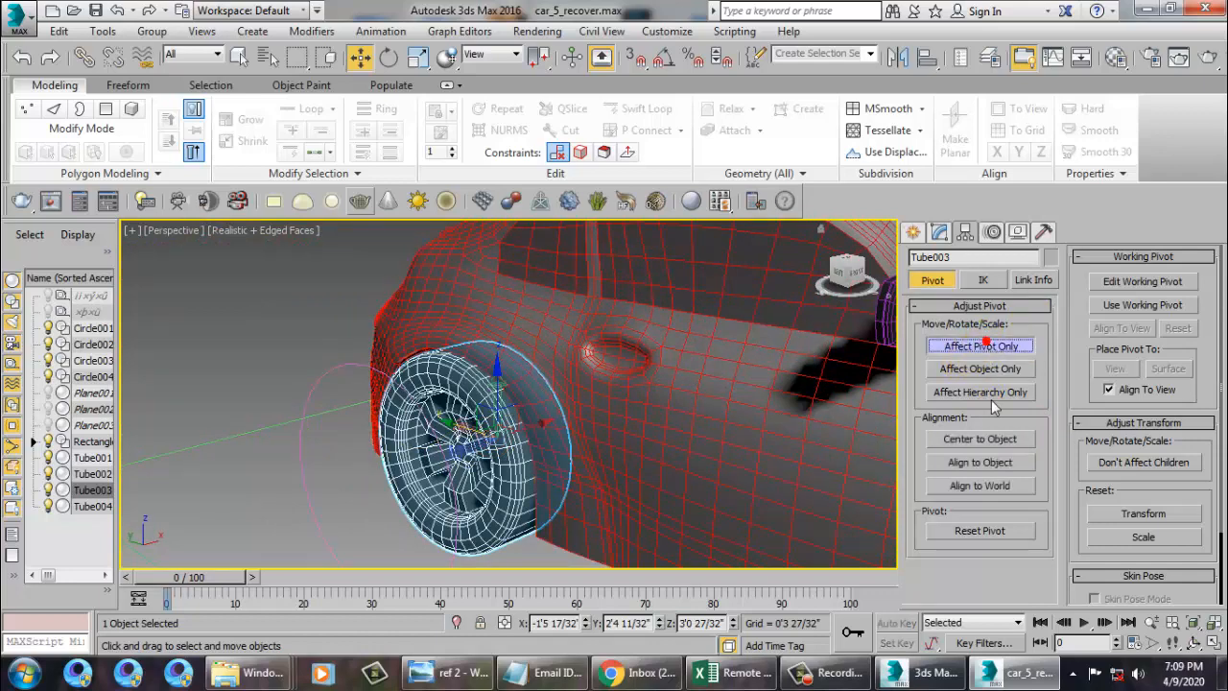
{"action": "left_click", "coordinate": [1009, 351]}
- Select the circle beside the front-left wheel and rotate it about the X axis
{"action": "middle_click_drag", "start_coordinate": [755, 302], "coordinate": [638, 183], "text": "alt"}
{"action": "scroll", "coordinate": [620, 352], "scroll_direction": "down", "scroll_amount": 5}
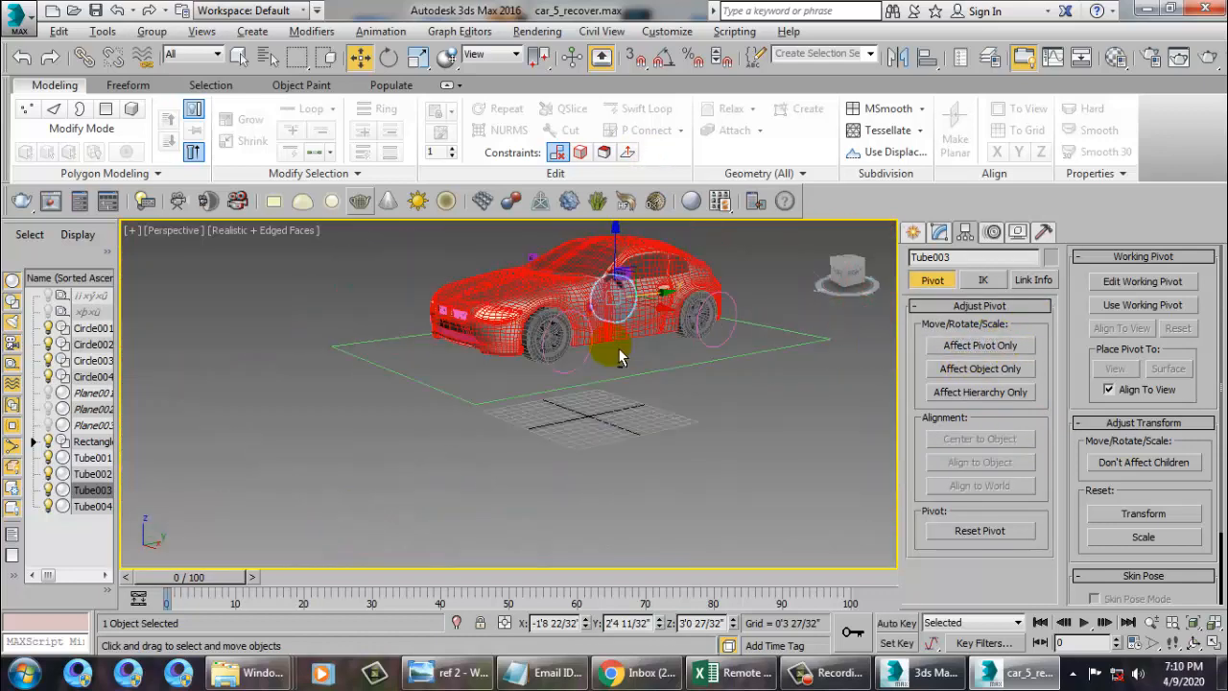
{"action": "scroll", "coordinate": [620, 357], "scroll_direction": "up", "scroll_amount": 10}
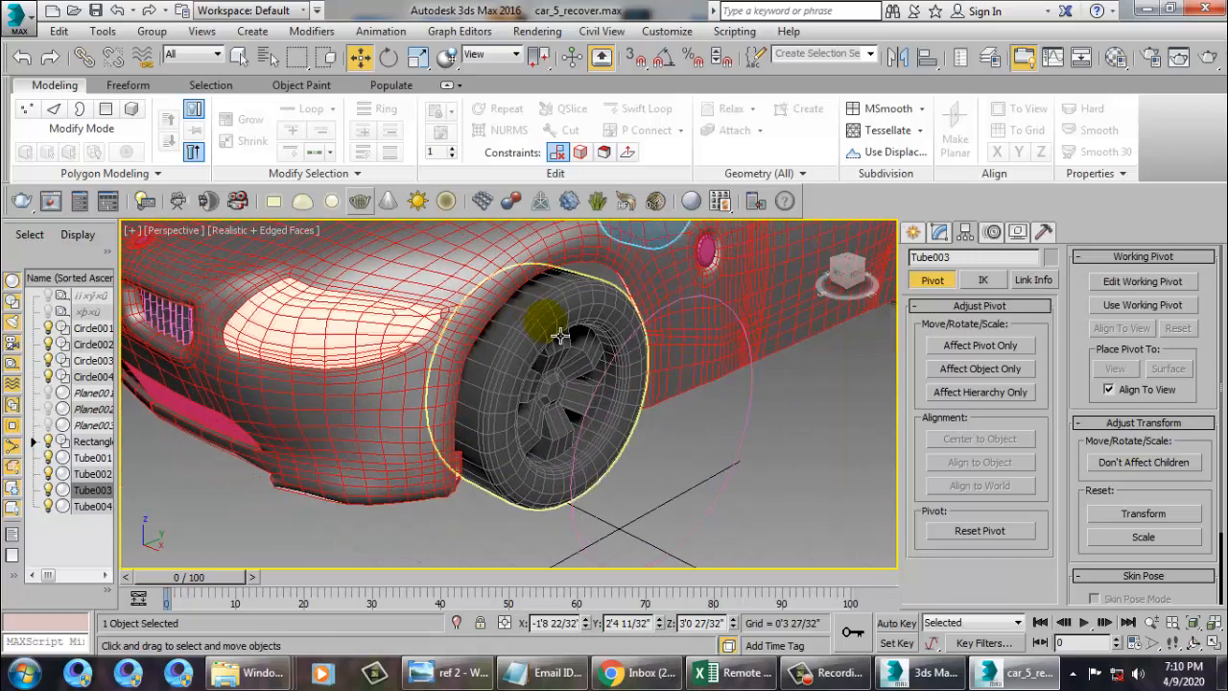
{"action": "left_click", "coordinate": [561, 334]}
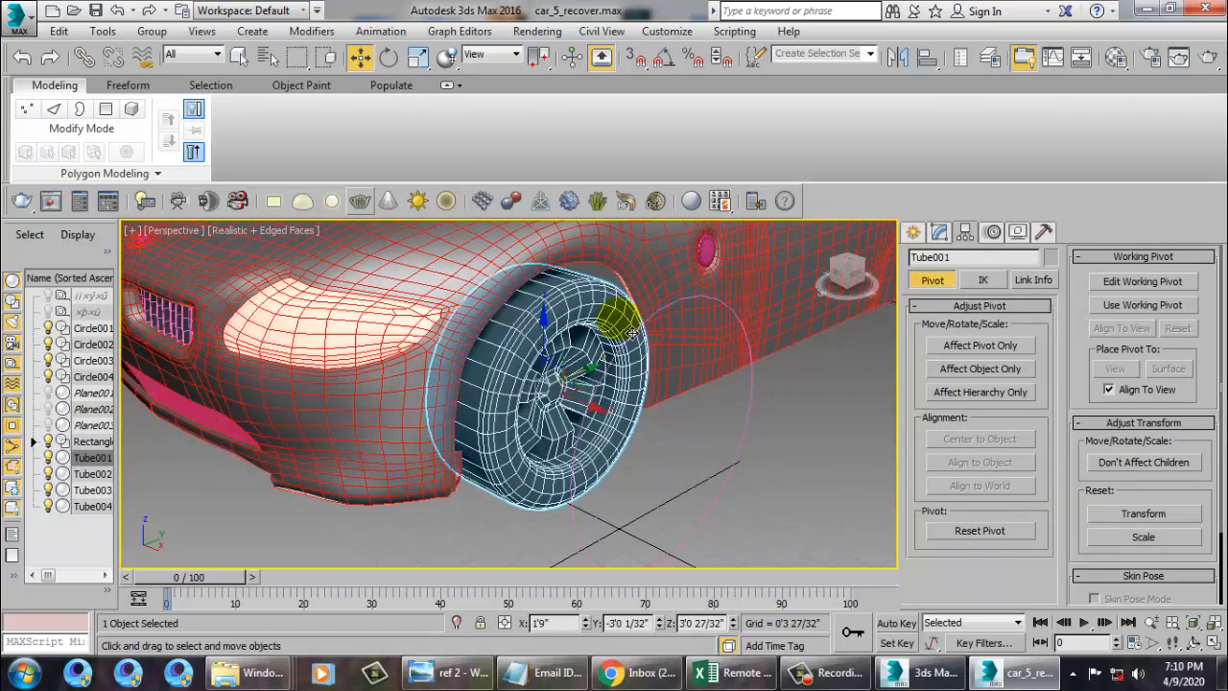
{"action": "left_click", "coordinate": [749, 458]}
{"action": "key", "text": "e"}
{"action": "left_click_drag", "start_coordinate": [637, 435], "coordinate": [624, 487]}
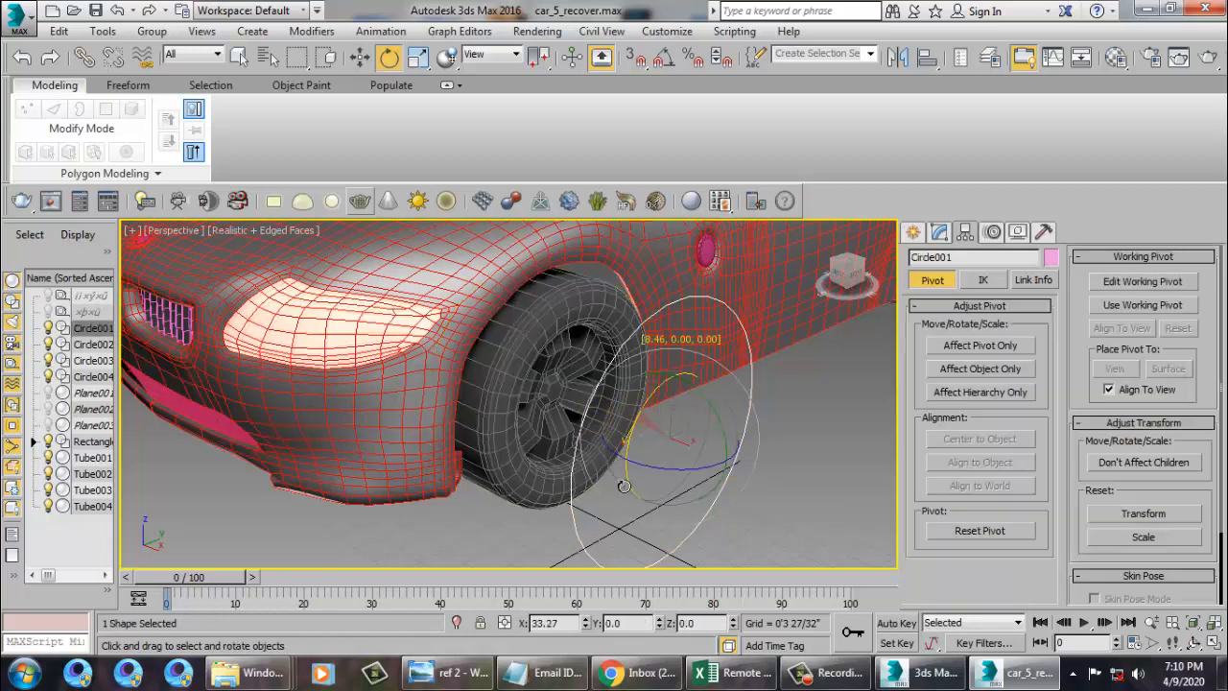
{"action": "left_click_drag", "start_coordinate": [675, 406], "coordinate": [665, 423]}
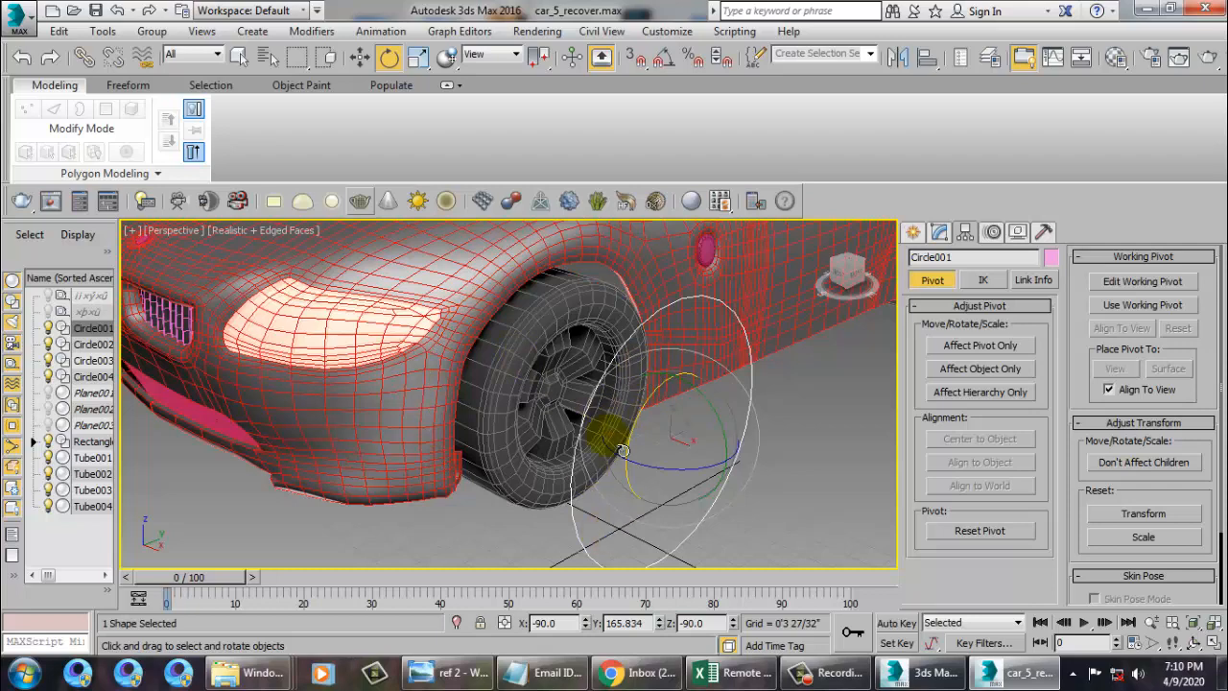
- Apply an Orientation Constraint to the front-left wheel, with the circle beside it as the target
{"action": "left_click", "coordinate": [584, 377]}
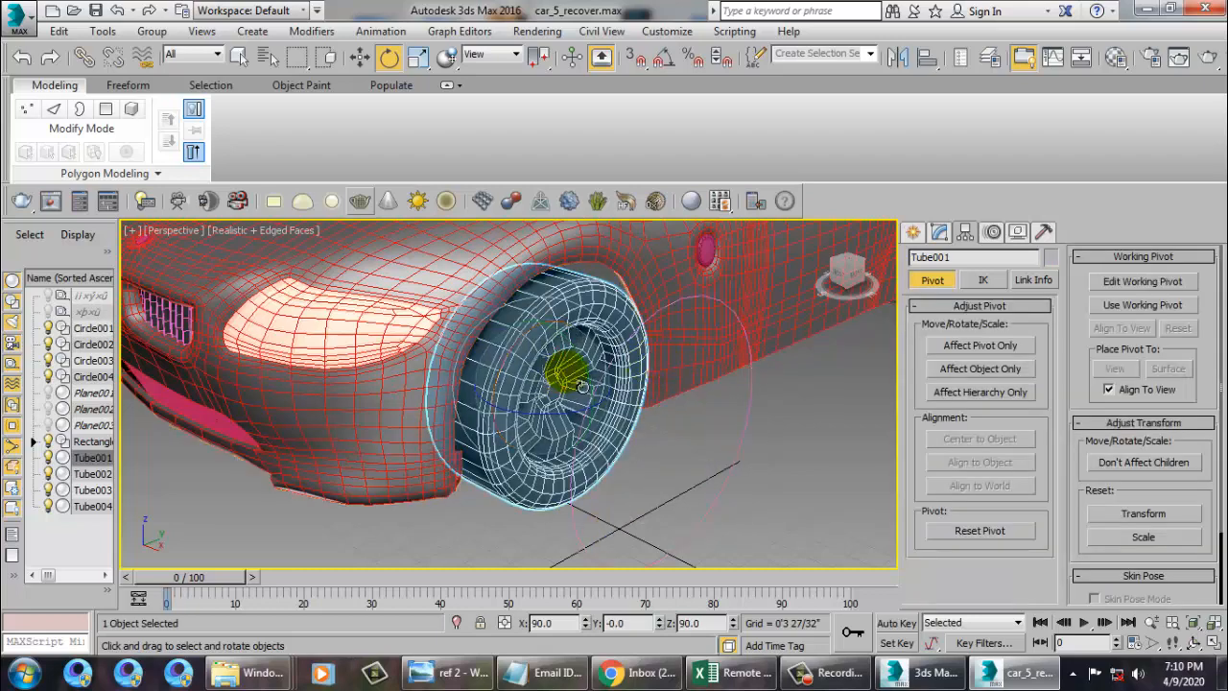
{"action": "key", "text": "w"}
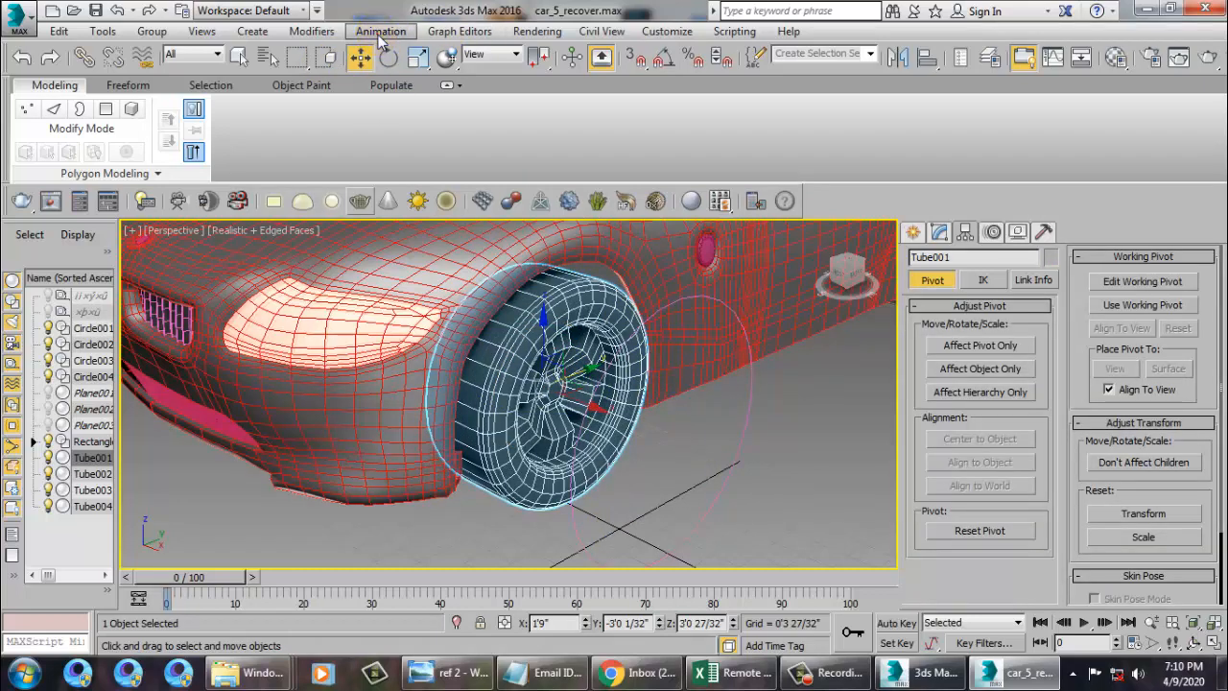
{"action": "left_click", "coordinate": [380, 32]}
{"action": "mouse_move", "coordinate": [470, 135]}
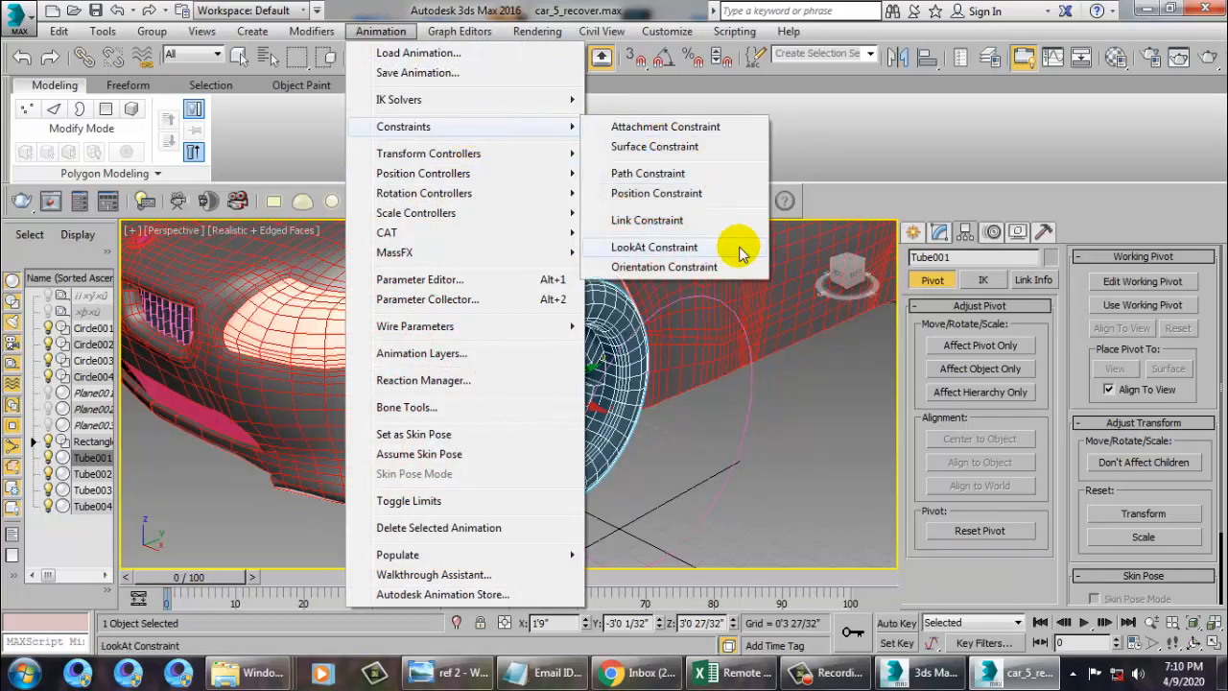
{"action": "left_click", "coordinate": [717, 269]}
{"action": "left_click", "coordinate": [745, 442]}
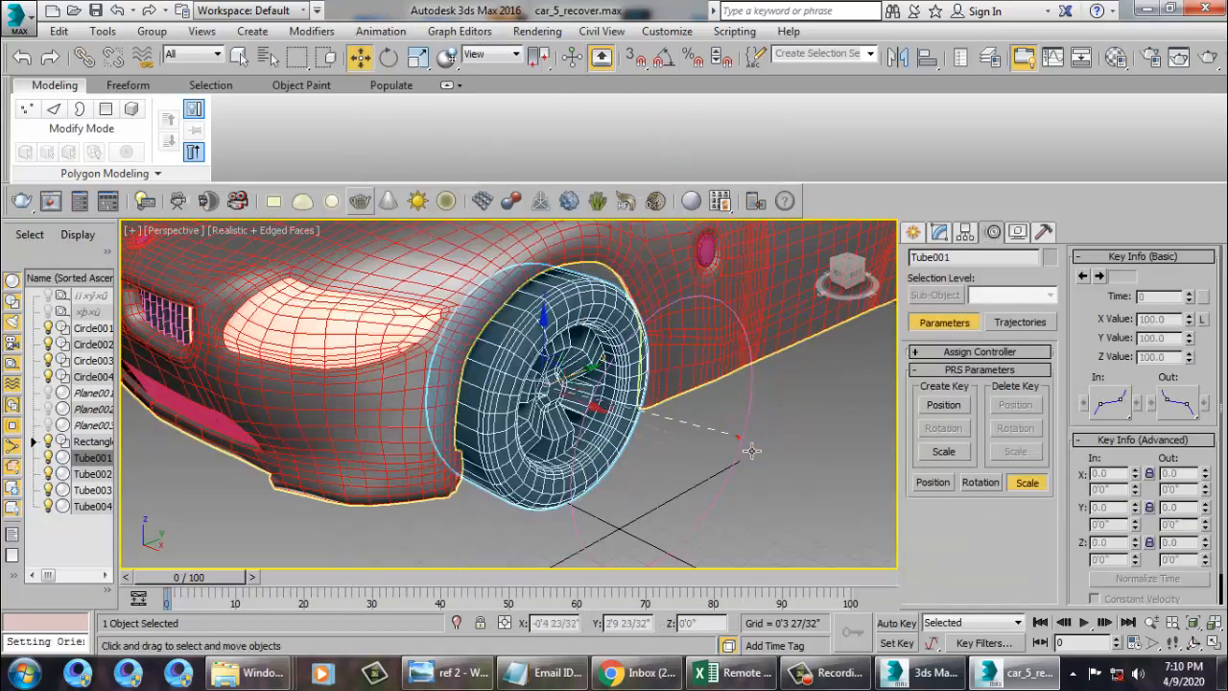
- Rotate the circle beside the front-left wheel about its X axis to test the wheel's orientation constraint
{"action": "left_click", "coordinate": [742, 444]}
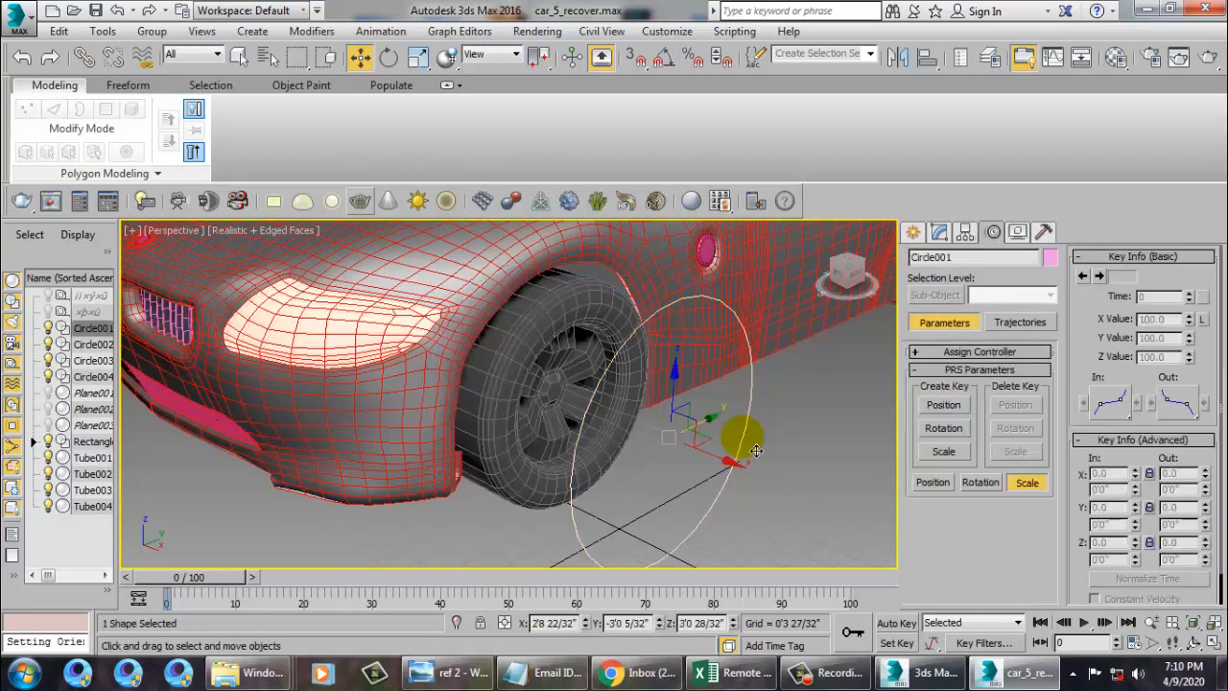
{"action": "key", "text": "e"}
{"action": "left_click_drag", "start_coordinate": [641, 468], "coordinate": [646, 322]}
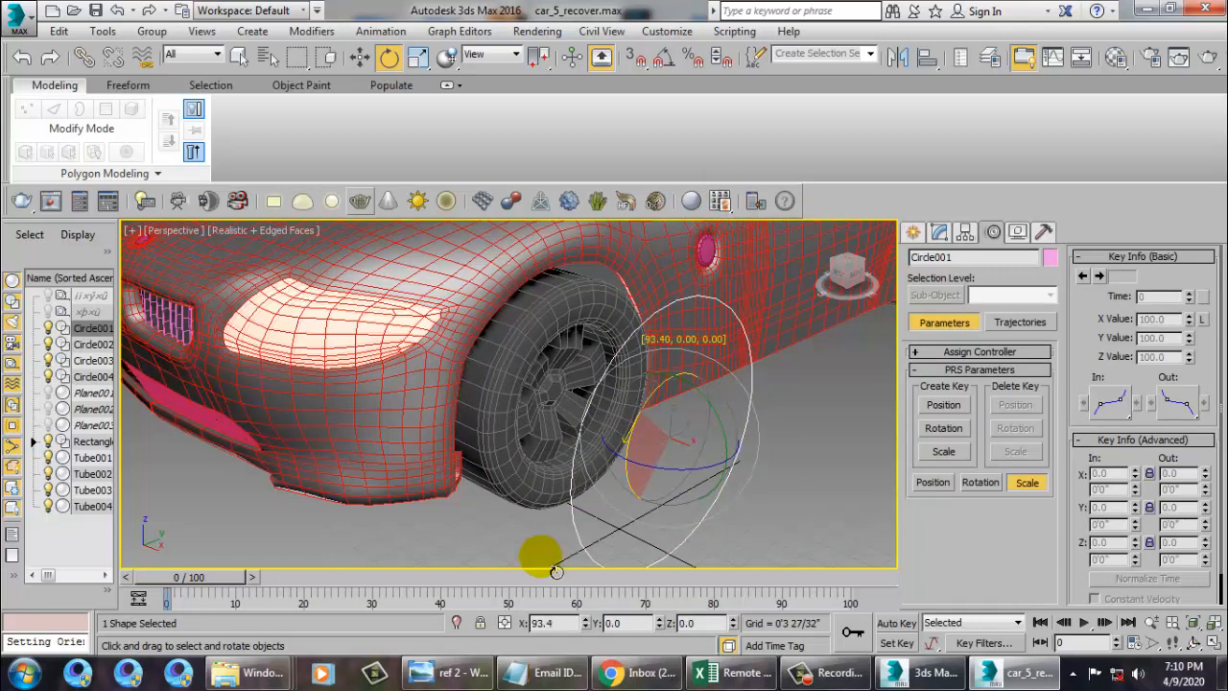
{"action": "left_click_drag", "start_coordinate": [556, 572], "coordinate": [643, 382]}
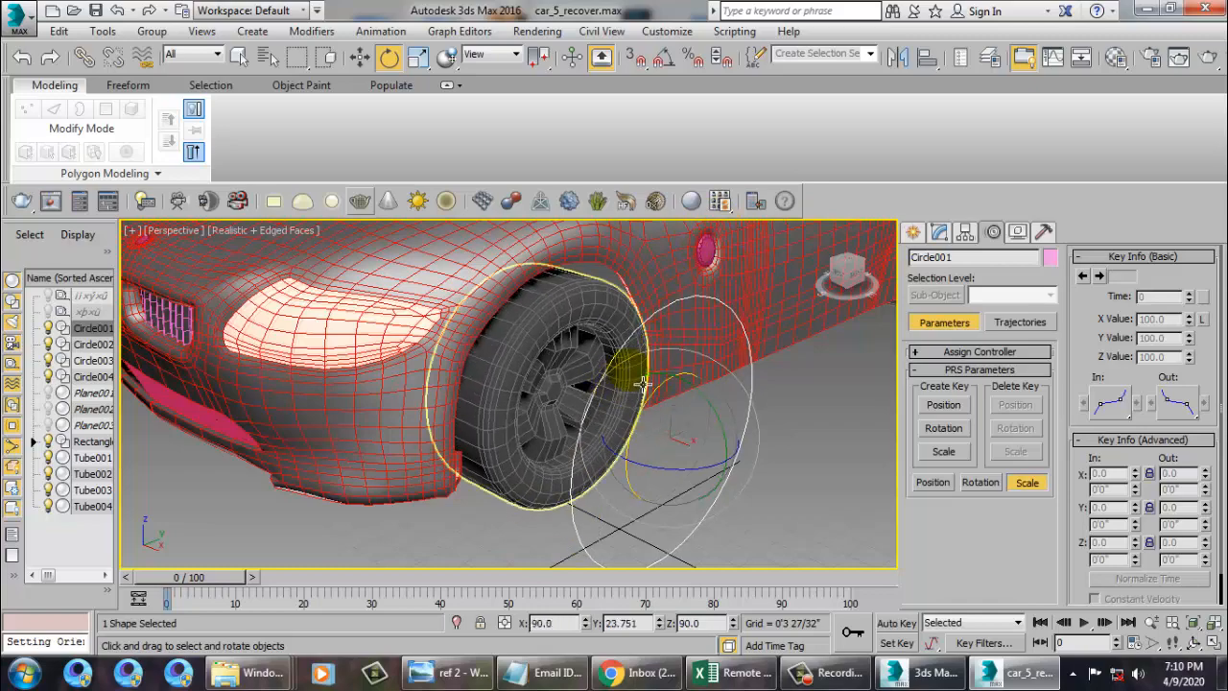
- Apply an Orientation Constraint to the front-right wheel, with the circle beside it as the target, and select that circle
{"action": "middle_click_drag", "start_coordinate": [643, 384], "coordinate": [619, 397], "text": "alt"}
{"action": "scroll", "coordinate": [564, 360], "scroll_direction": "down", "scroll_amount": 6}
{"action": "middle_click_drag", "start_coordinate": [565, 360], "coordinate": [555, 400], "text": "alt"}
{"action": "scroll", "coordinate": [656, 369], "scroll_direction": "up", "scroll_amount": 4}
{"action": "left_click", "coordinate": [625, 370]}
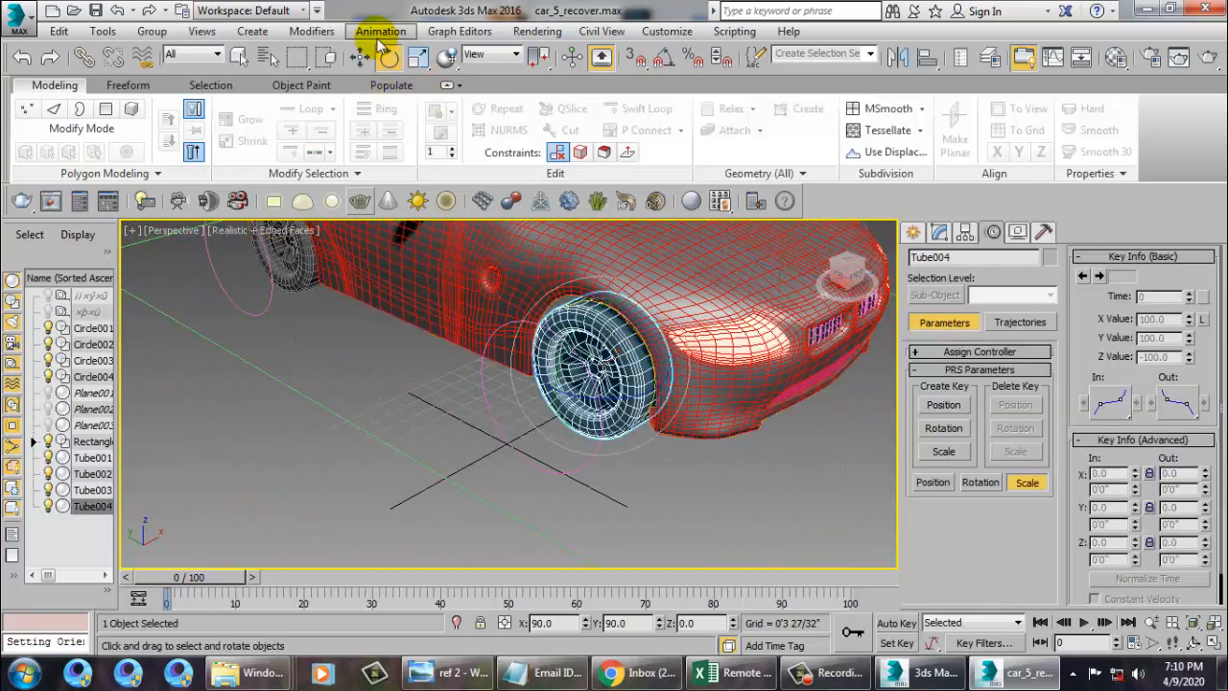
{"action": "left_click", "coordinate": [381, 31]}
{"action": "mouse_move", "coordinate": [446, 130]}
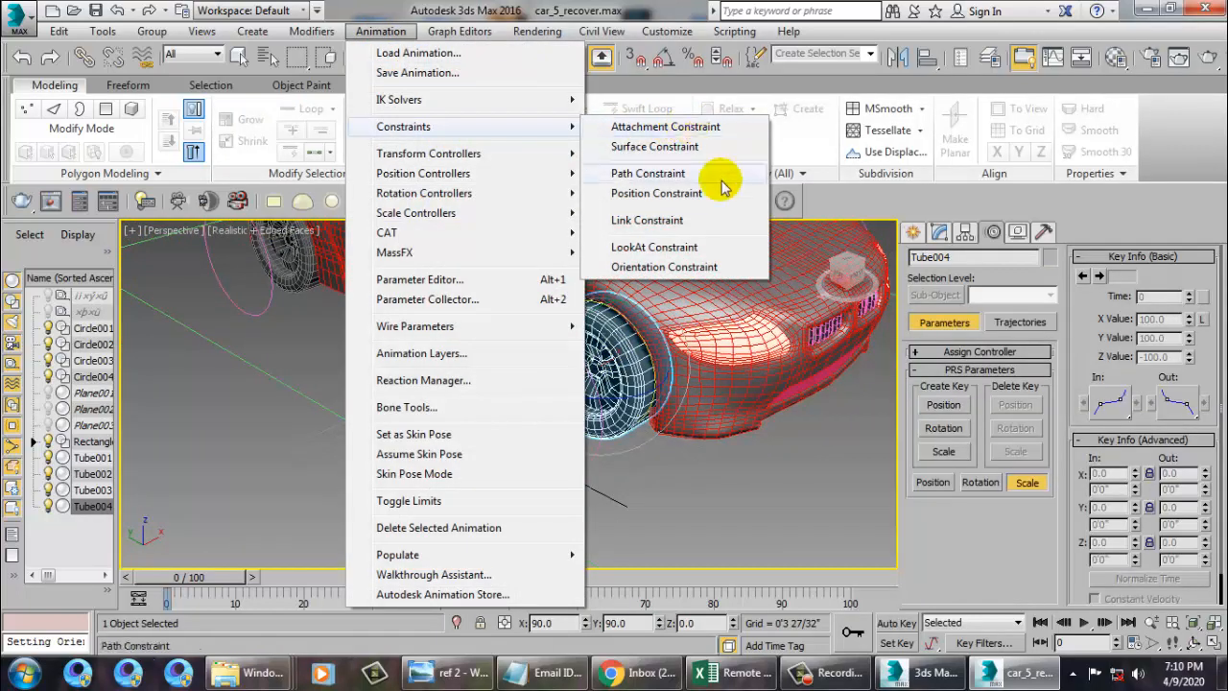
{"action": "left_click", "coordinate": [683, 267]}
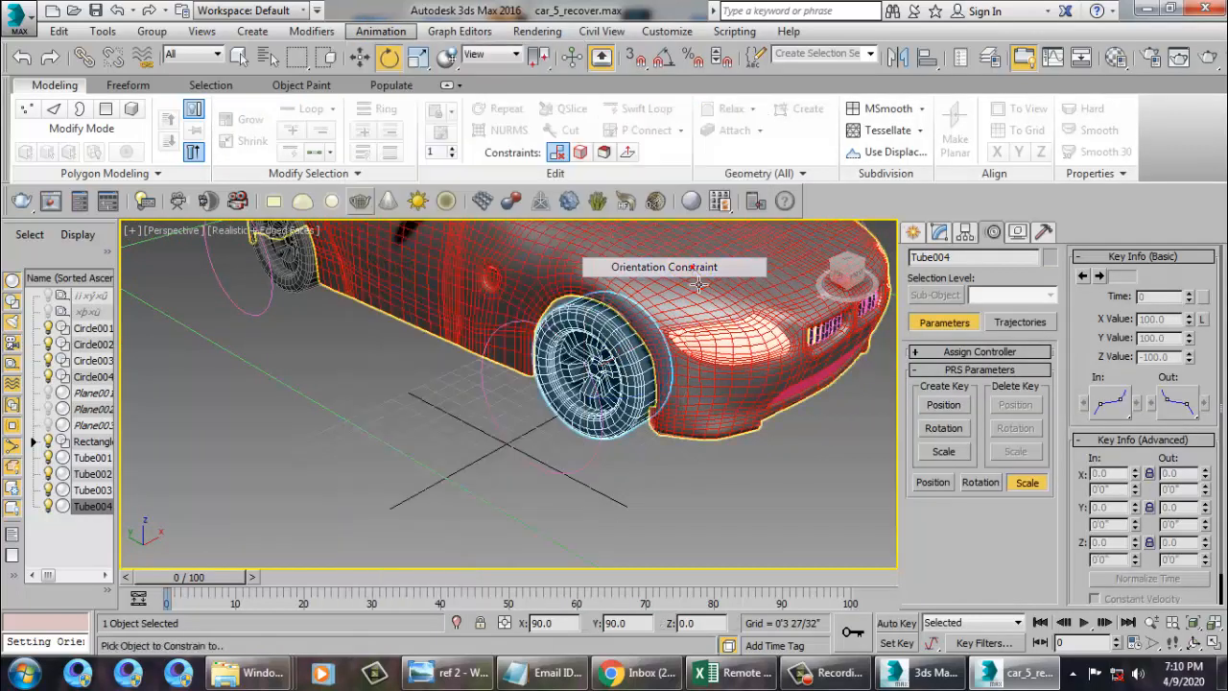
{"action": "left_click", "coordinate": [569, 484]}
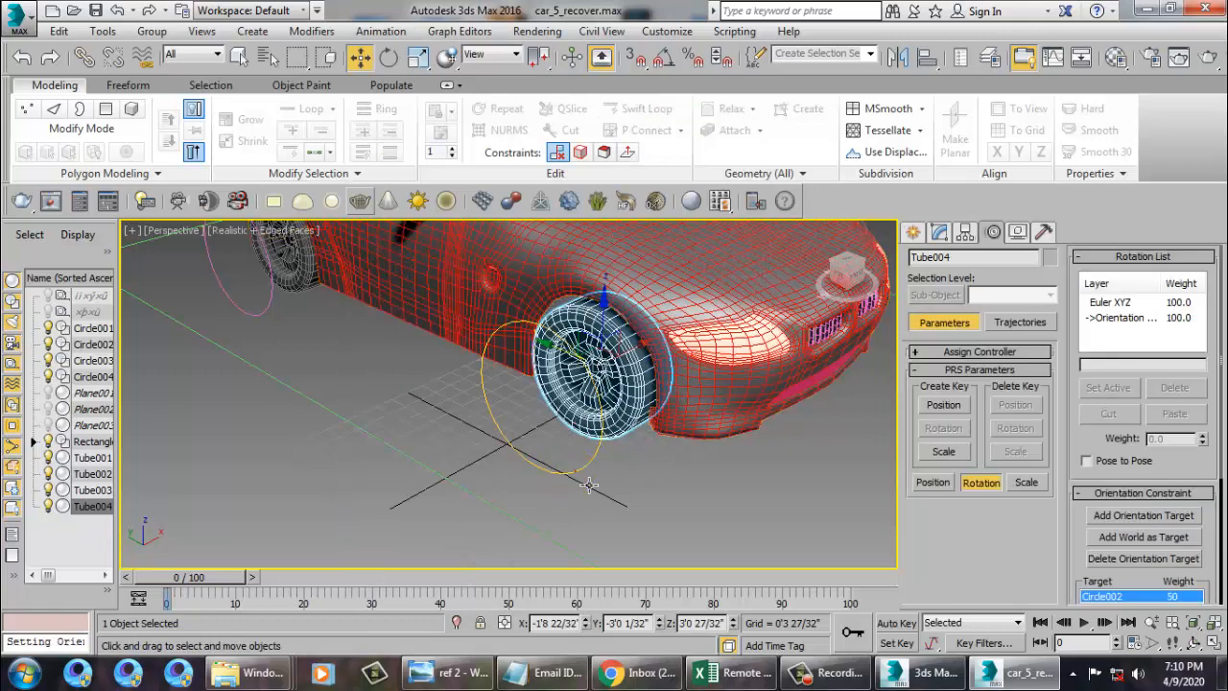
{"action": "left_click", "coordinate": [588, 482]}
{"action": "key", "text": "e"}
- Apply an Orientation Constraint to the rear-right wheel, with the circle beside it as the target, and select that circle
{"action": "middle_click_drag", "start_coordinate": [593, 391], "coordinate": [507, 327], "text": "alt"}
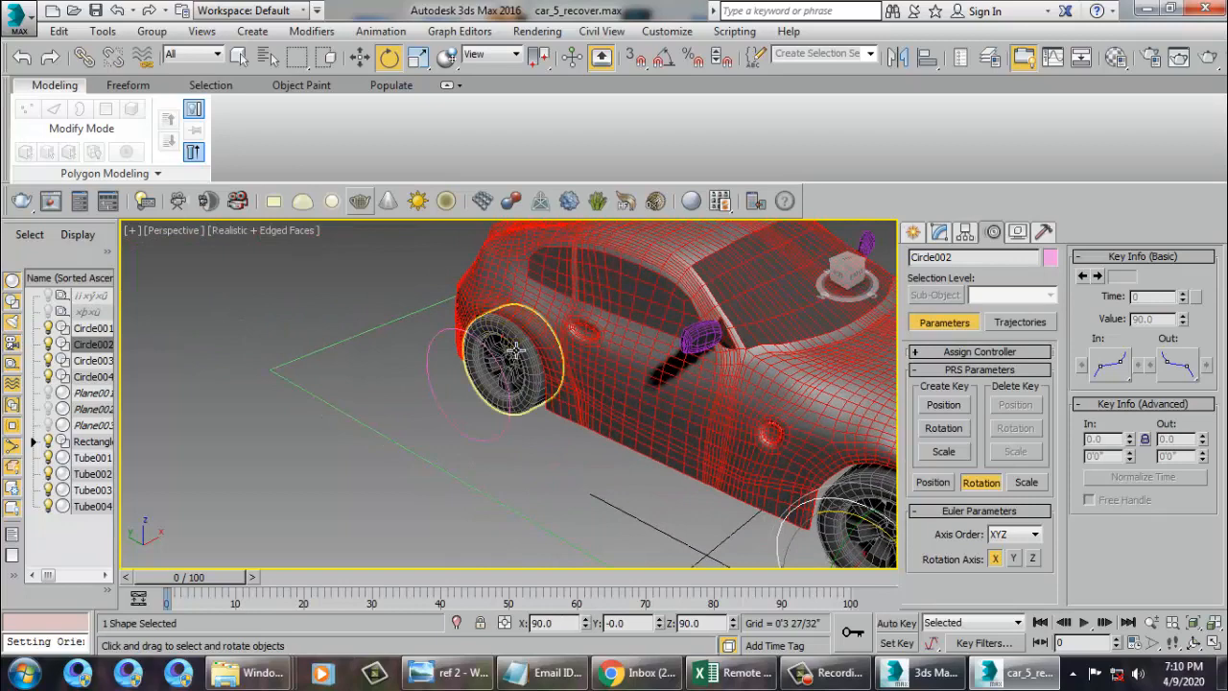
{"action": "left_click", "coordinate": [516, 352]}
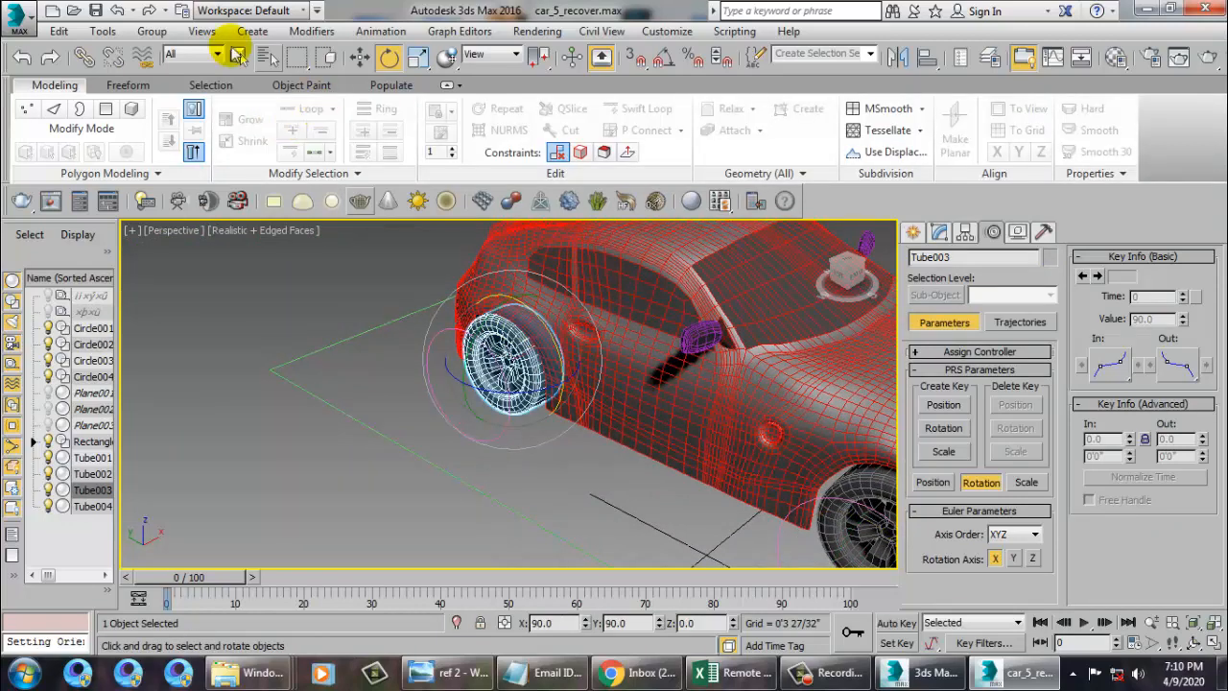
{"action": "left_click", "coordinate": [379, 35]}
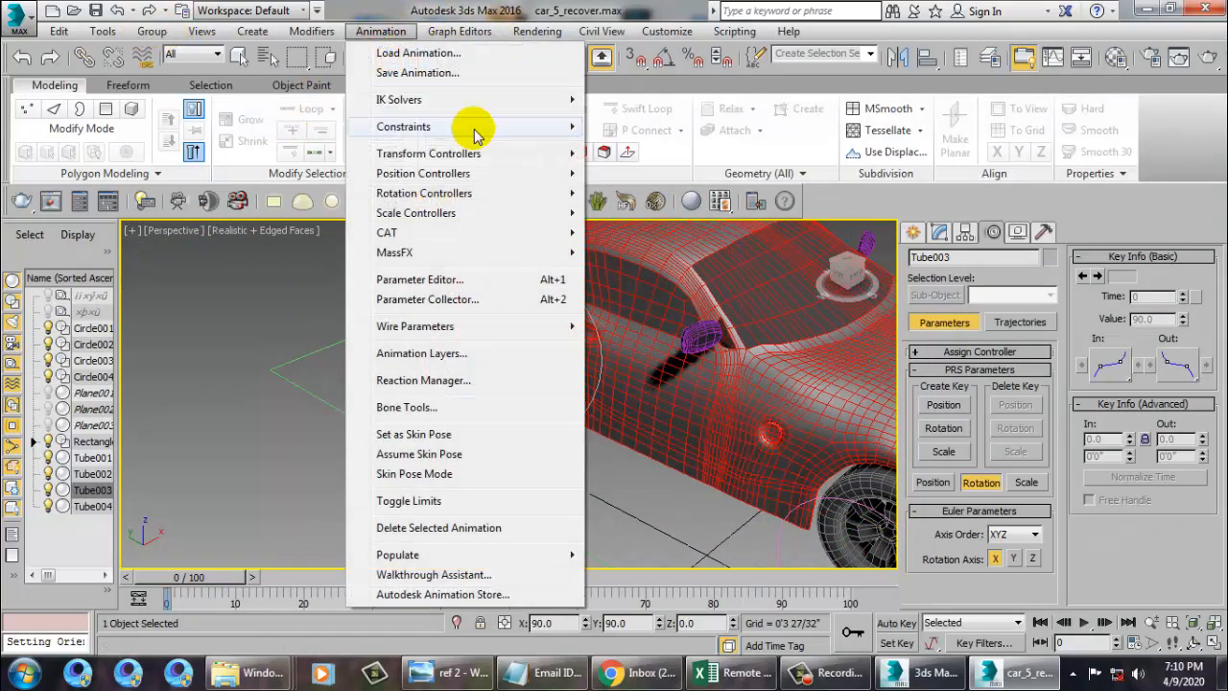
{"action": "mouse_move", "coordinate": [477, 131]}
{"action": "left_click", "coordinate": [672, 267]}
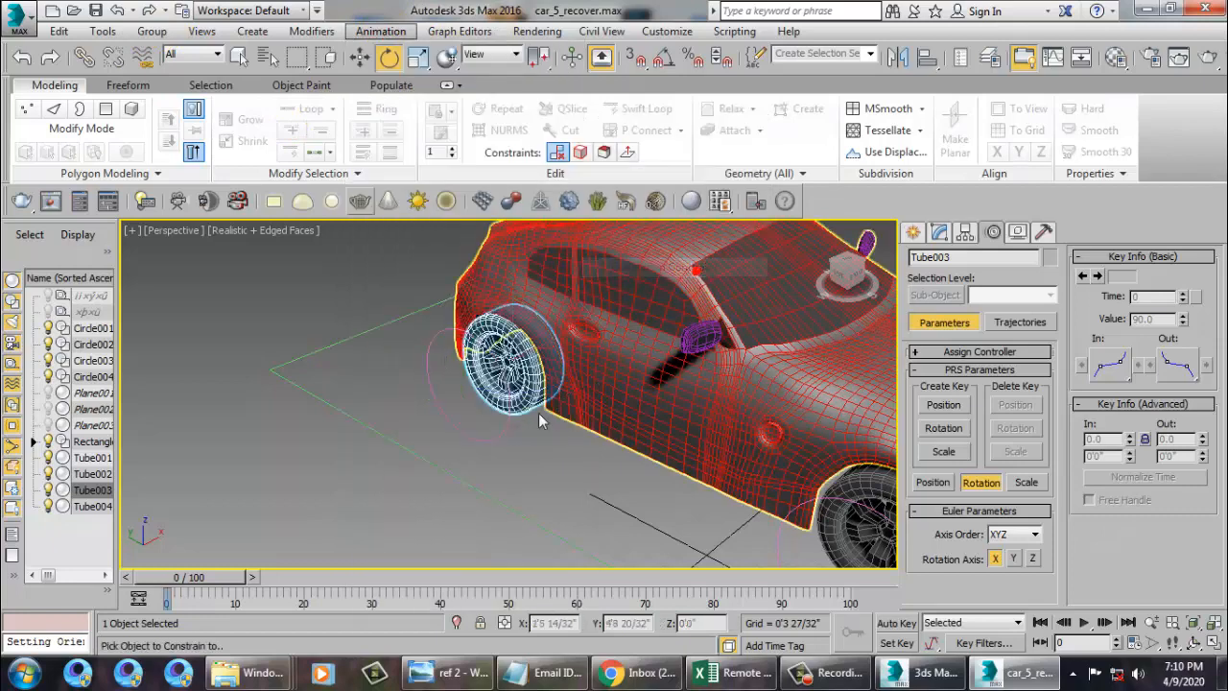
{"action": "left_click", "coordinate": [513, 448]}
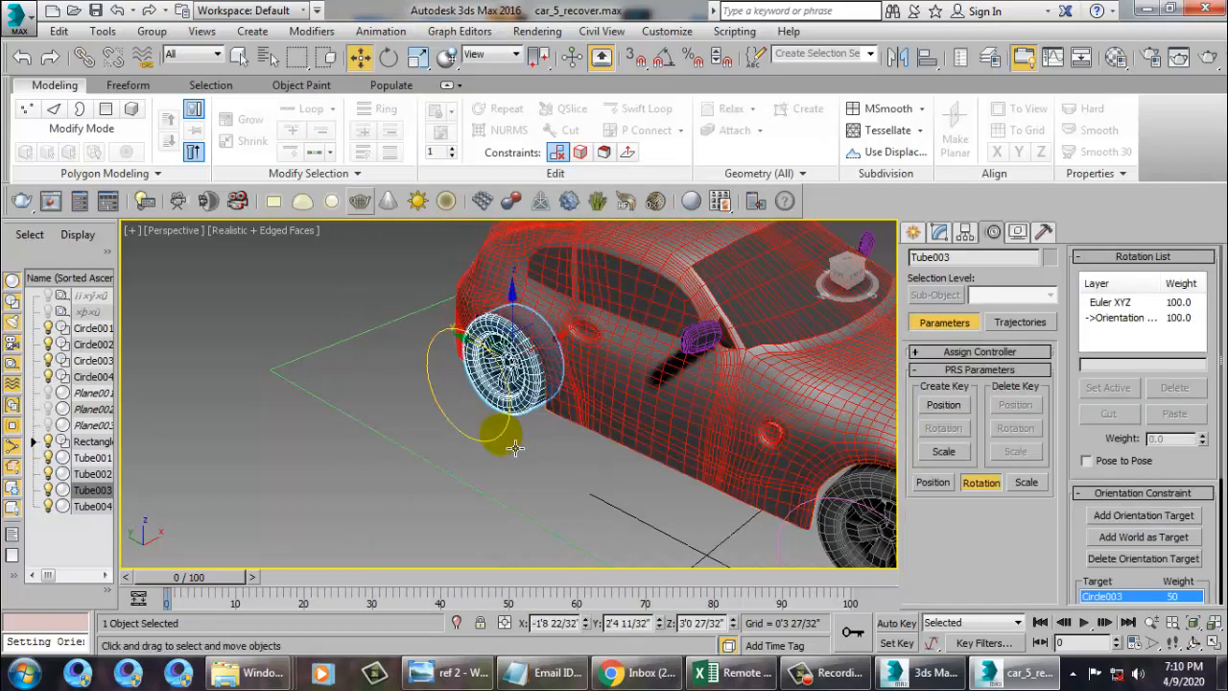
{"action": "left_click", "coordinate": [506, 444]}
{"action": "key", "text": "e"}
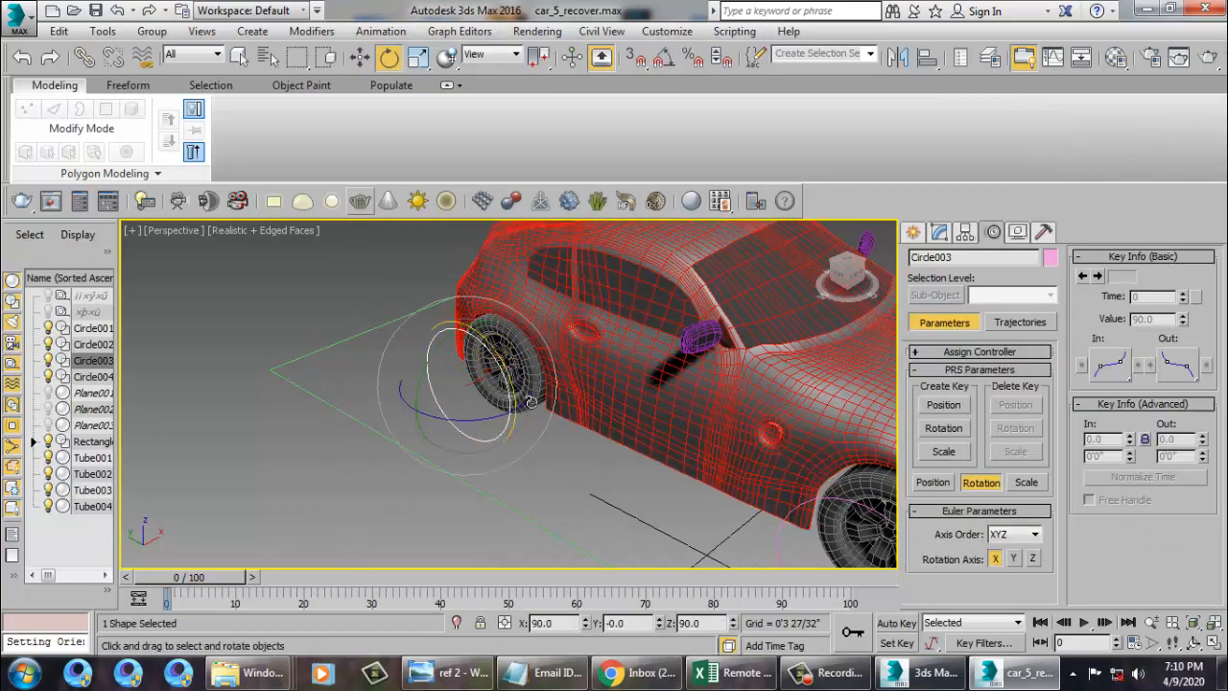
- Apply an Orientation Constraint to the rear-left wheel, with the circle beside it as the target
{"action": "middle_click_drag", "start_coordinate": [531, 401], "coordinate": [693, 431], "text": "alt"}
{"action": "left_click", "coordinate": [668, 417]}
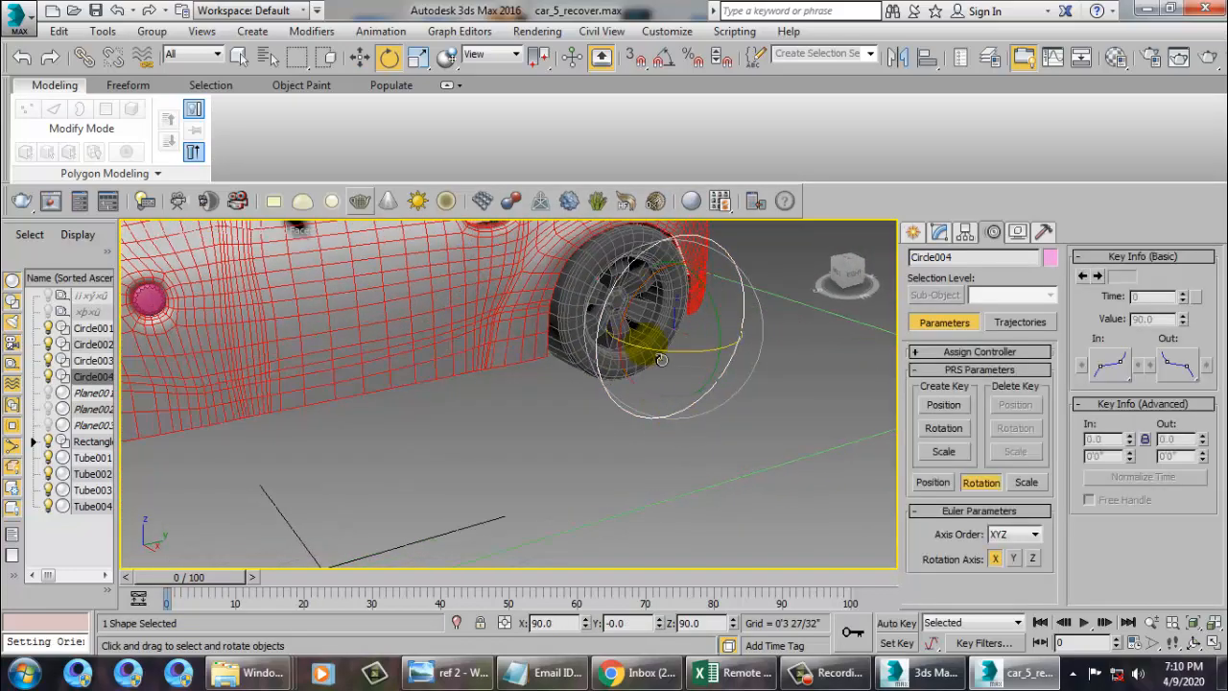
{"action": "left_click", "coordinate": [661, 359]}
{"action": "key", "text": "w"}
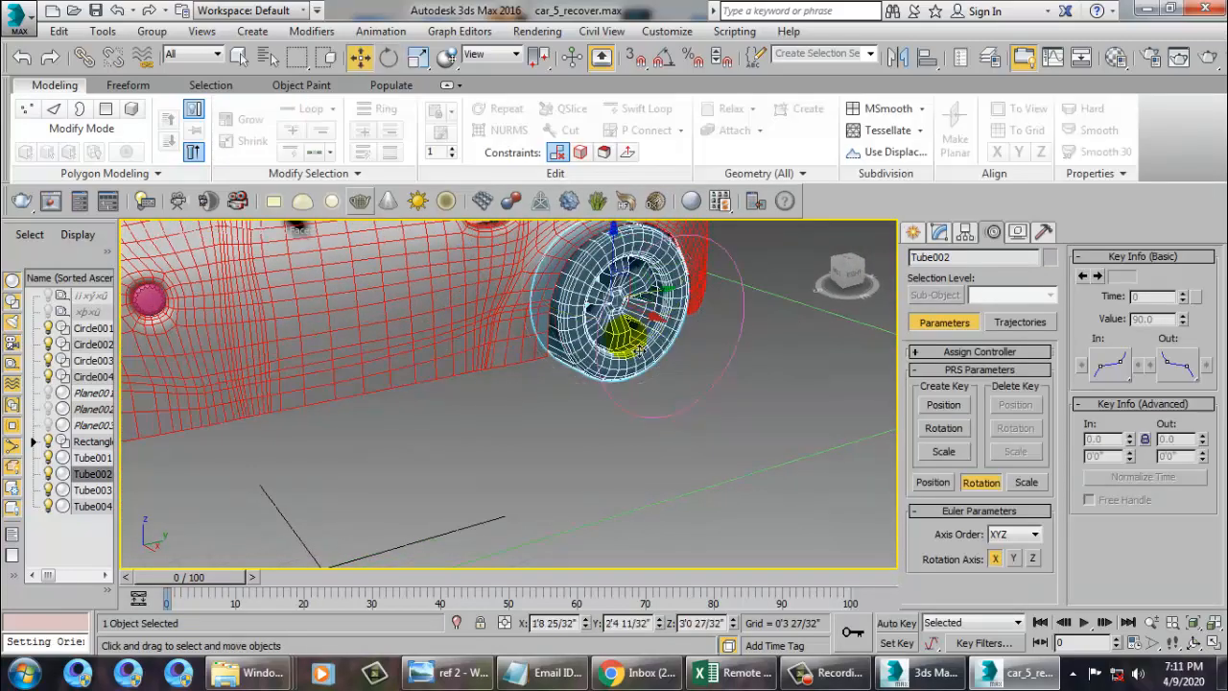
{"action": "left_click", "coordinate": [381, 32]}
{"action": "mouse_move", "coordinate": [444, 132]}
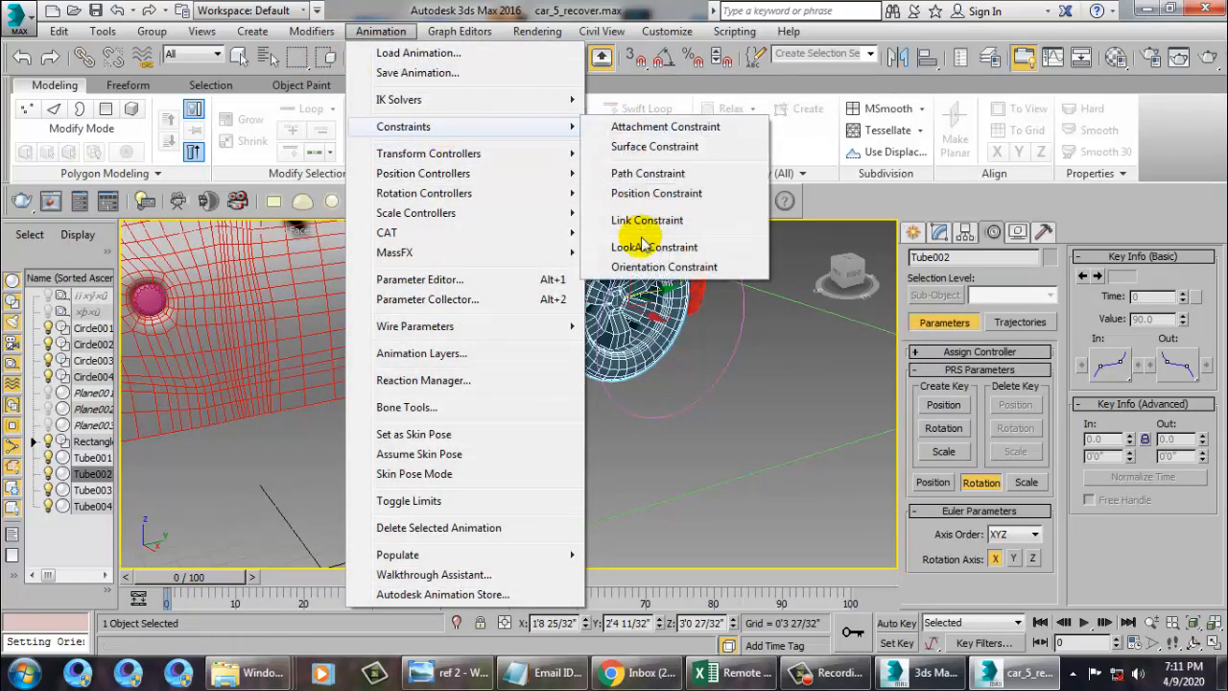
{"action": "left_click", "coordinate": [645, 268]}
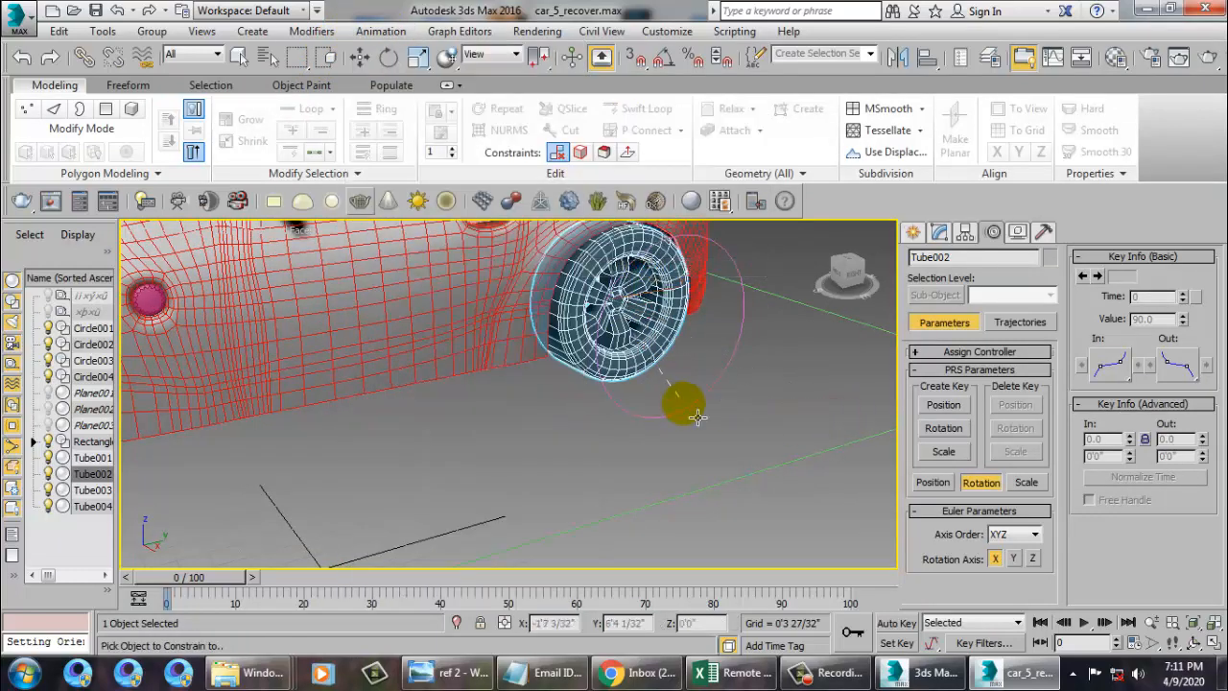
{"action": "left_click", "coordinate": [700, 418]}
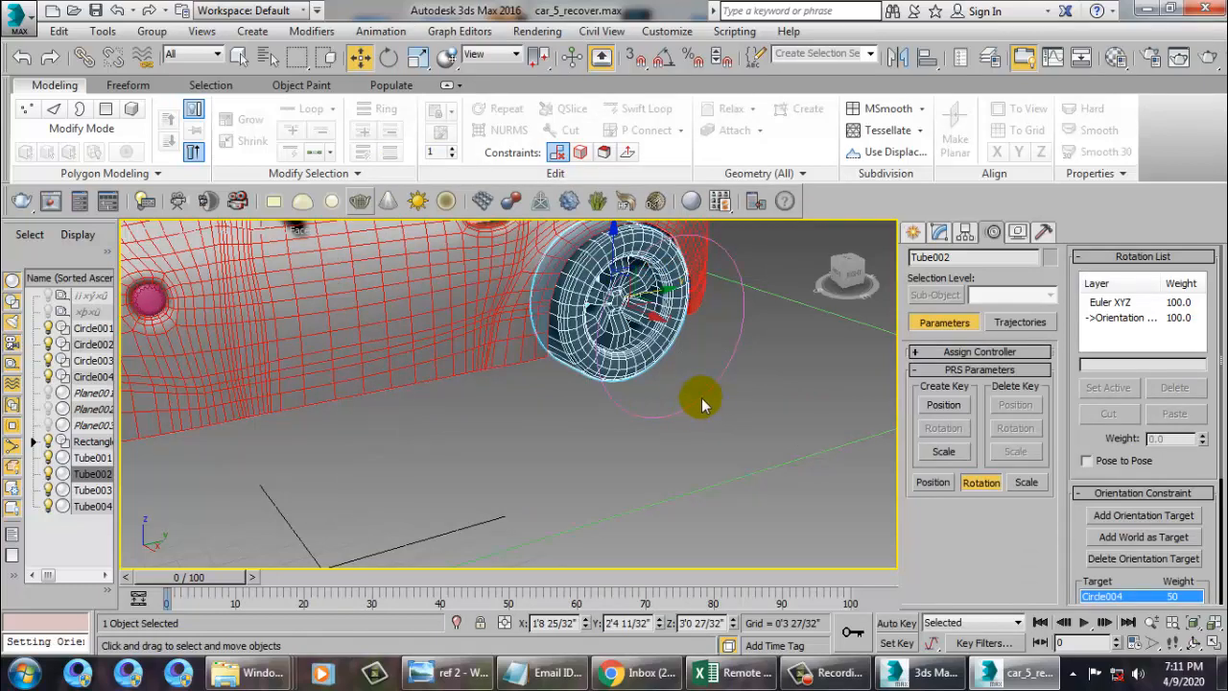
- Try rotating the circle beside the rear-left wheel about the X axis to test that wheel's constraint
{"action": "left_click", "coordinate": [708, 401]}
{"action": "key", "text": "e"}
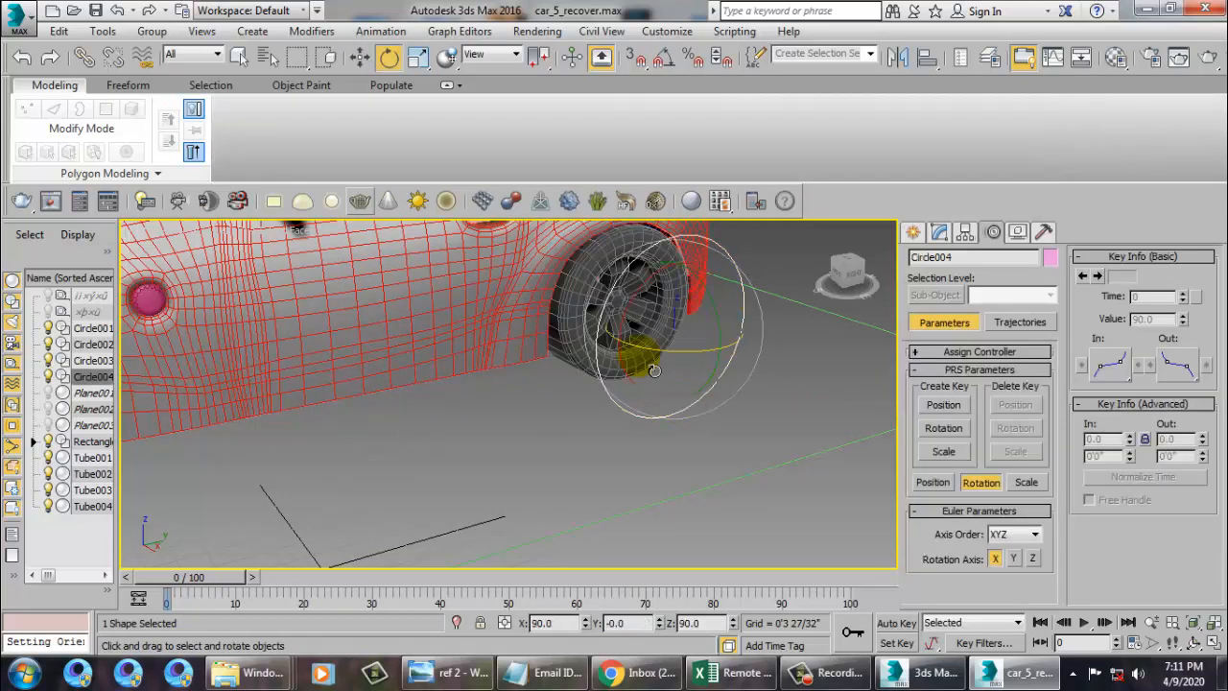
{"action": "middle_click_drag", "start_coordinate": [654, 370], "coordinate": [670, 362], "text": "alt"}
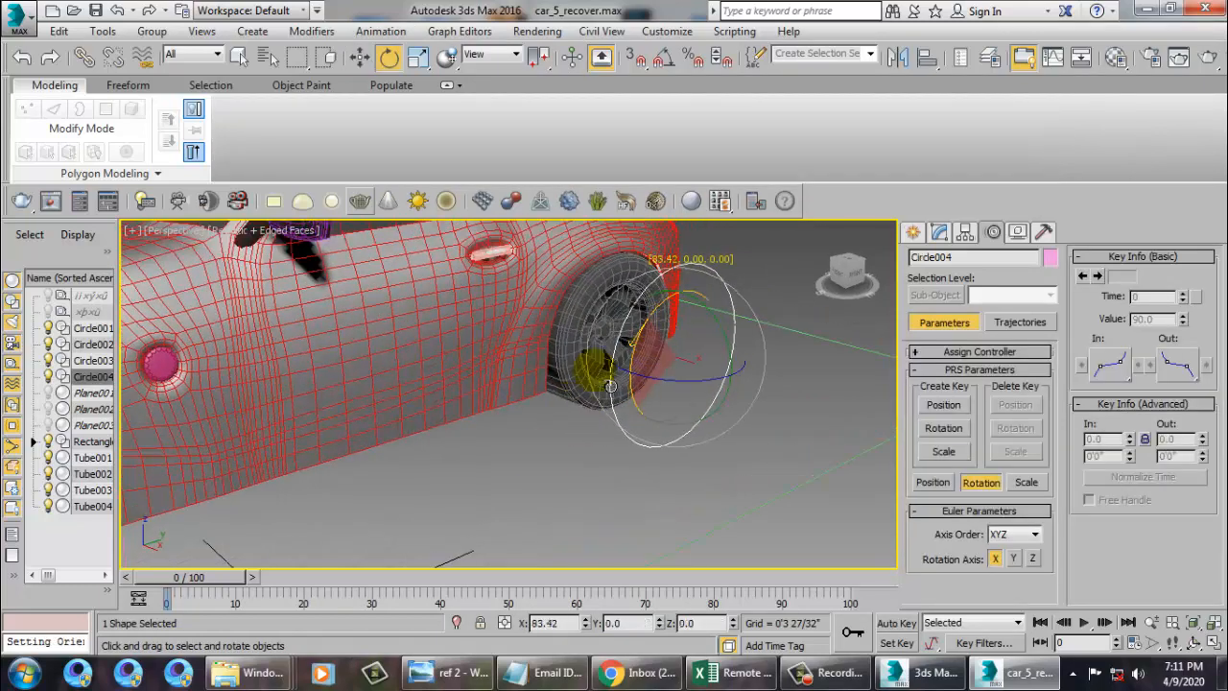
{"action": "middle_click_drag", "start_coordinate": [582, 441], "coordinate": [697, 434], "text": "alt"}
- Try moving the rectangle controller to test how the car and wheels follow, and undo the move
{"action": "scroll", "coordinate": [698, 434], "scroll_direction": "down", "scroll_amount": 6}
{"action": "left_click_drag", "start_coordinate": [521, 383], "coordinate": [565, 392], "text": "alt"}
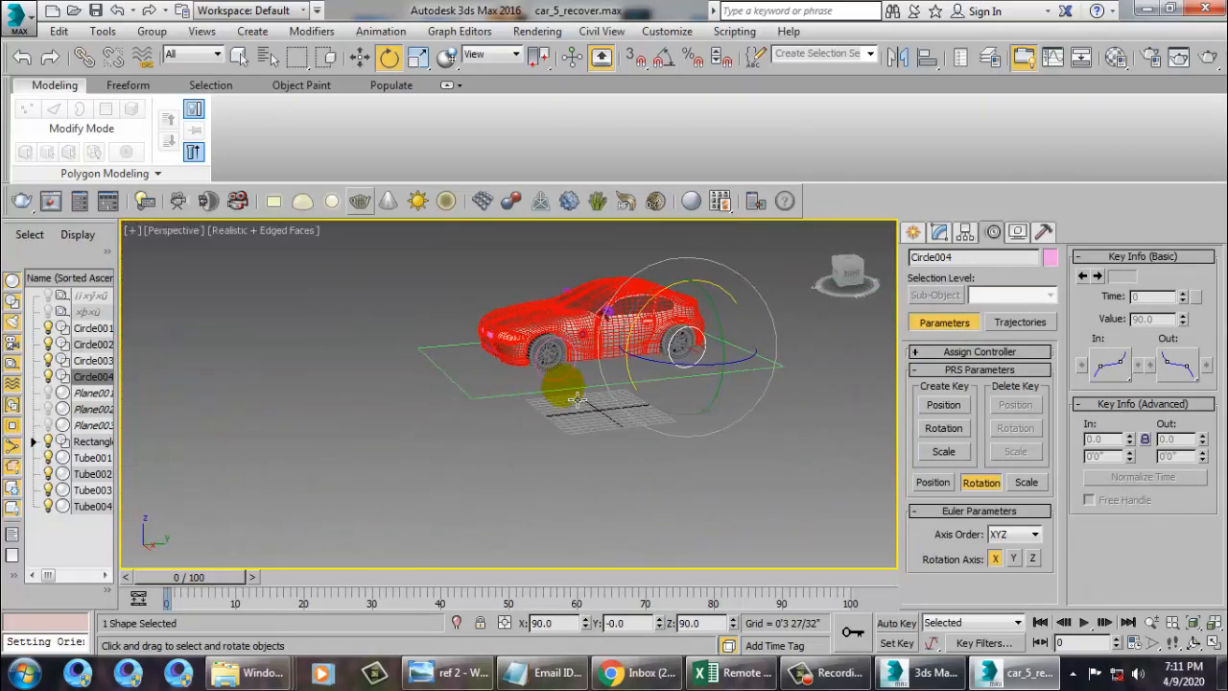
{"action": "mouse_move", "coordinate": [564, 392]}
{"action": "middle_mouse_down", "text": "alt"}
{"action": "mouse_move", "coordinate": [560, 430]}
{"action": "mouse_move", "coordinate": [607, 453]}
{"action": "mouse_move", "coordinate": [639, 423]}
{"action": "mouse_move", "coordinate": [595, 408]}
{"action": "mouse_move", "coordinate": [584, 379]}
{"action": "middle_mouse_up", "text": "alt"}
{"action": "scroll", "coordinate": [566, 420], "scroll_direction": "up", "scroll_amount": 3}
{"action": "scroll", "coordinate": [568, 420], "scroll_direction": "up", "scroll_amount": 2}
{"action": "left_click", "coordinate": [622, 460]}
{"action": "key", "text": "w"}
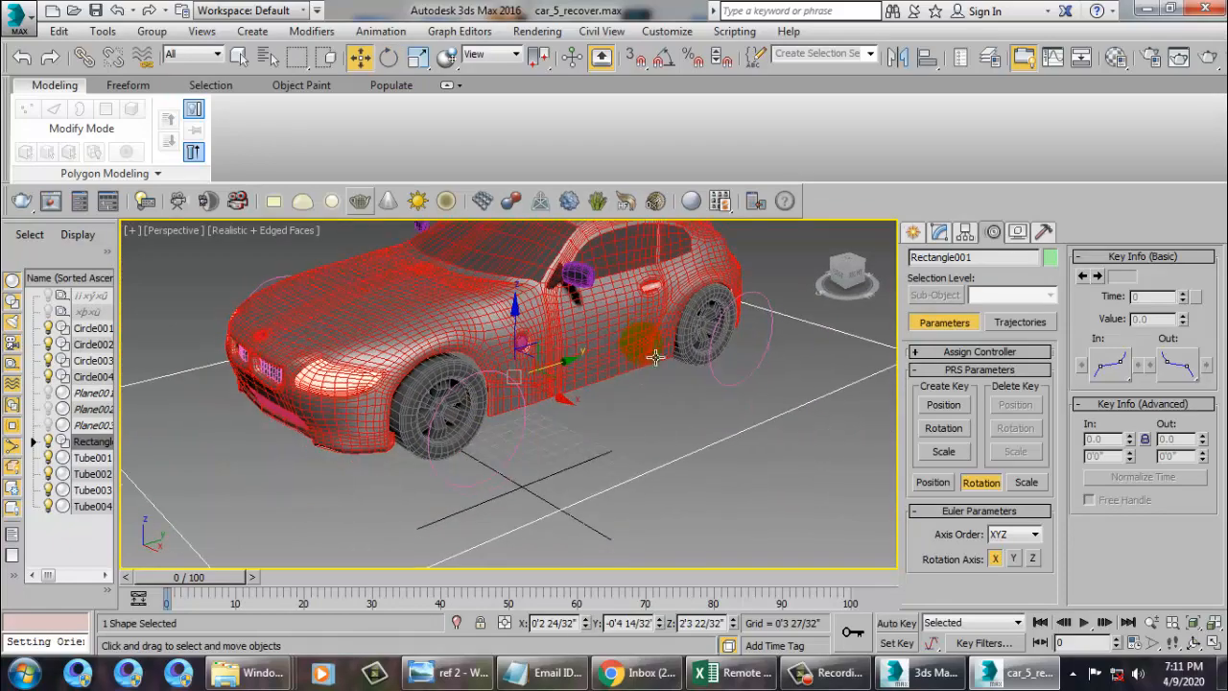
{"action": "mouse_move", "coordinate": [577, 376]}
{"action": "left_mouse_down"}
{"action": "mouse_move", "coordinate": [537, 391]}
{"action": "mouse_move", "coordinate": [595, 384]}
{"action": "left_mouse_up"}
{"action": "key", "text": "ctrl+z"}
- Try rotating the circle beside the front-left wheel about the X axis, and select the wheel it drives
{"action": "left_click", "coordinate": [484, 470]}
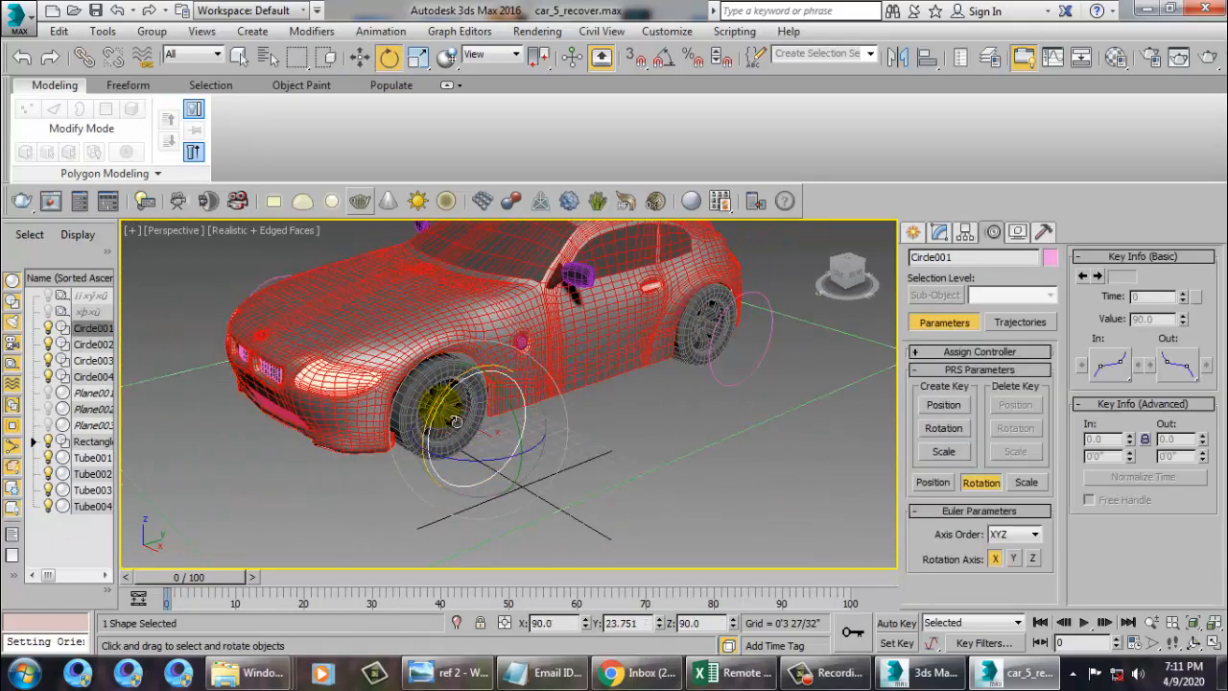
{"action": "key", "text": "e"}
{"action": "left_click_drag", "start_coordinate": [454, 409], "coordinate": [487, 405]}
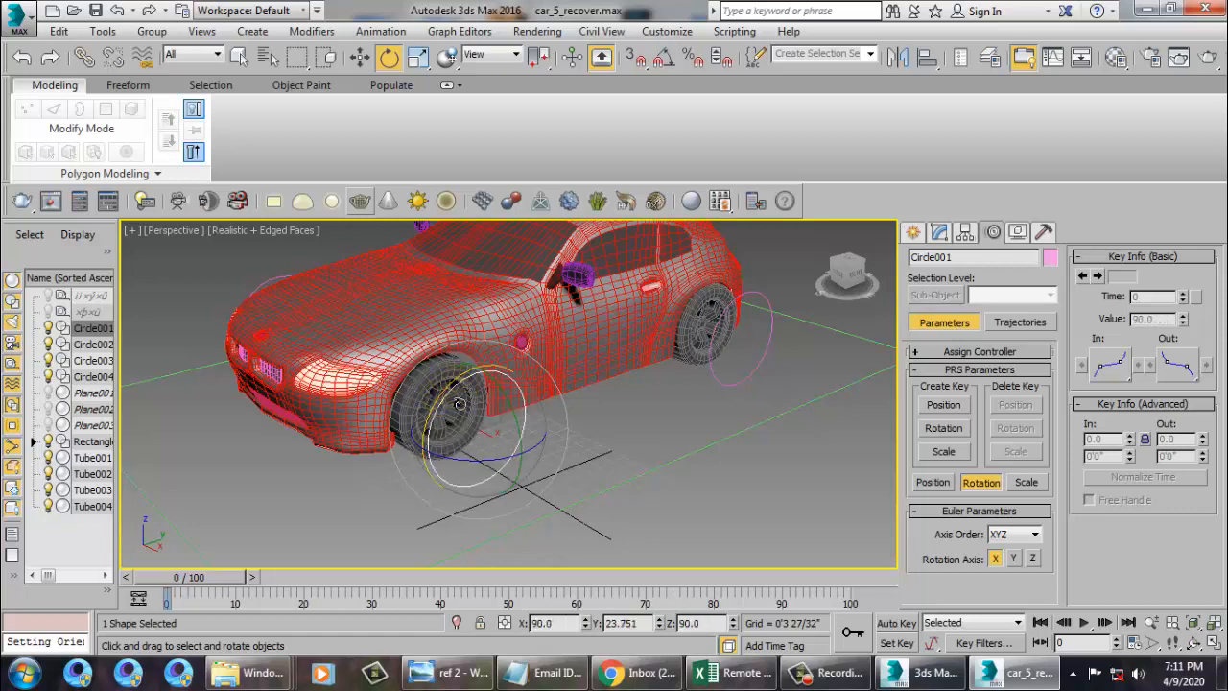
{"action": "middle_click_drag", "start_coordinate": [505, 401], "coordinate": [497, 417], "text": "alt"}
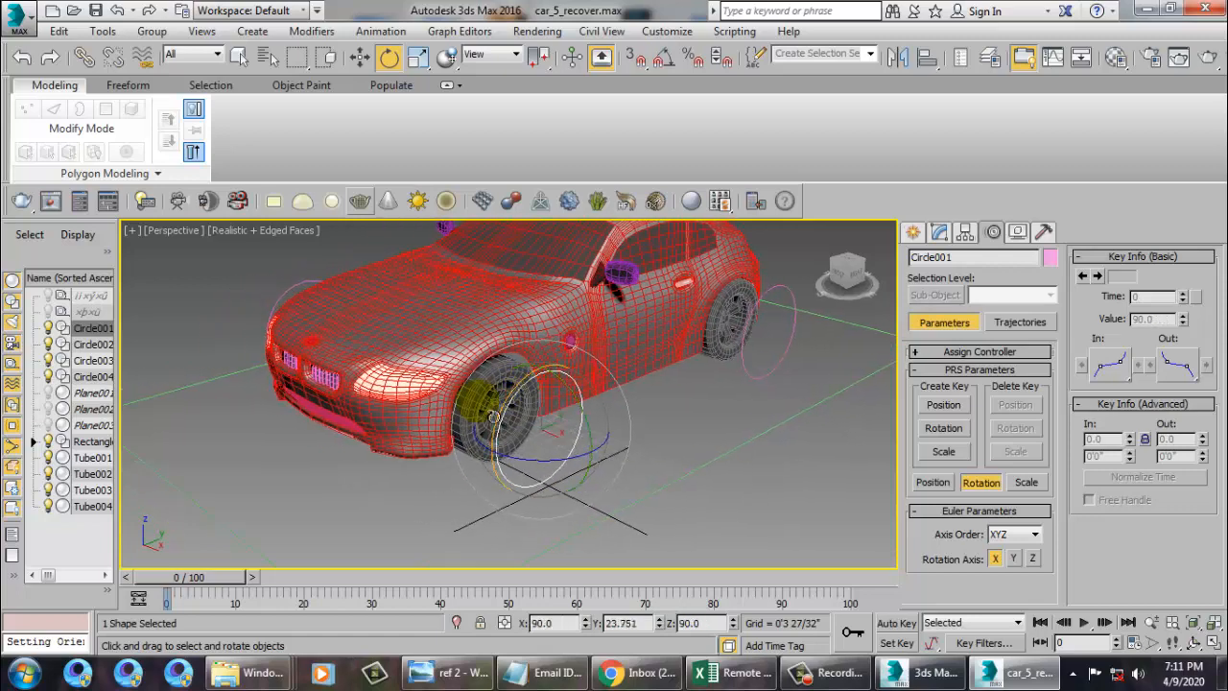
{"action": "left_click", "coordinate": [498, 417]}
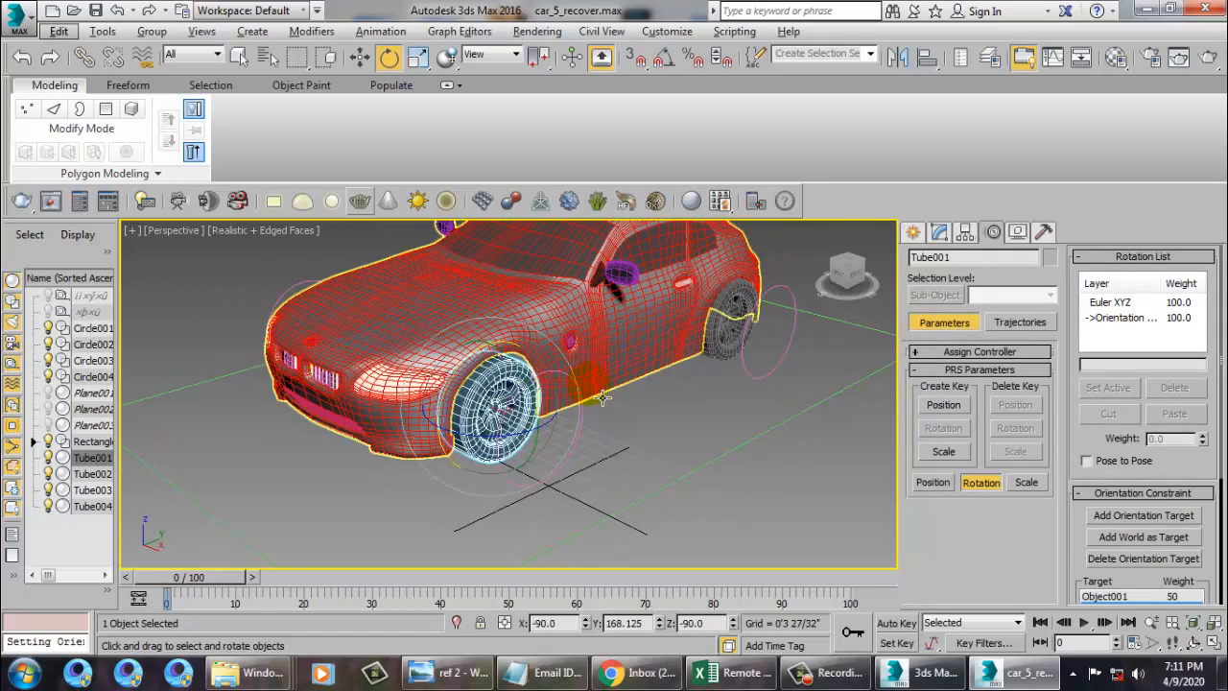
- Try moving the rectangle controller once more, undo the move, and examine the front-left wheel and its circle
{"action": "middle_click_drag", "start_coordinate": [618, 396], "coordinate": [647, 393], "text": "alt"}
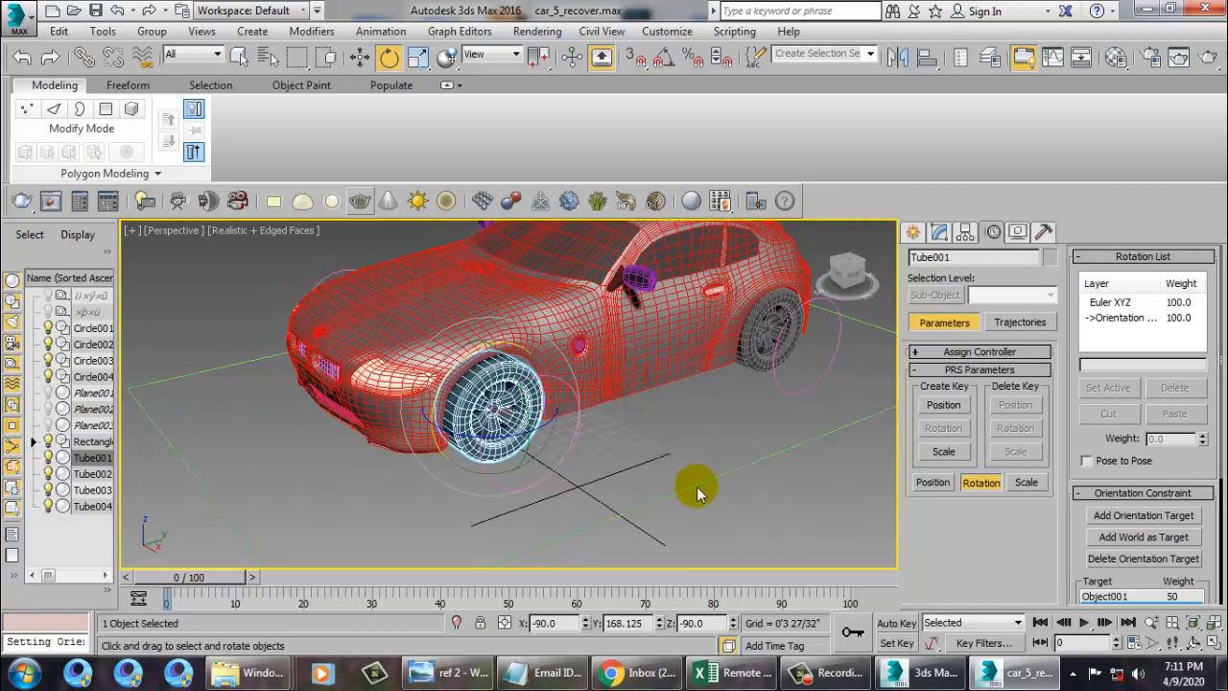
{"action": "left_click", "coordinate": [739, 468]}
{"action": "key", "text": "w"}
{"action": "left_click_drag", "start_coordinate": [645, 378], "coordinate": [672, 382]}
{"action": "key", "text": "ctrl+z"}
{"action": "middle_click_drag", "start_coordinate": [677, 381], "coordinate": [669, 365], "text": "alt"}
{"action": "scroll", "coordinate": [605, 384], "scroll_direction": "up", "scroll_amount": 5}
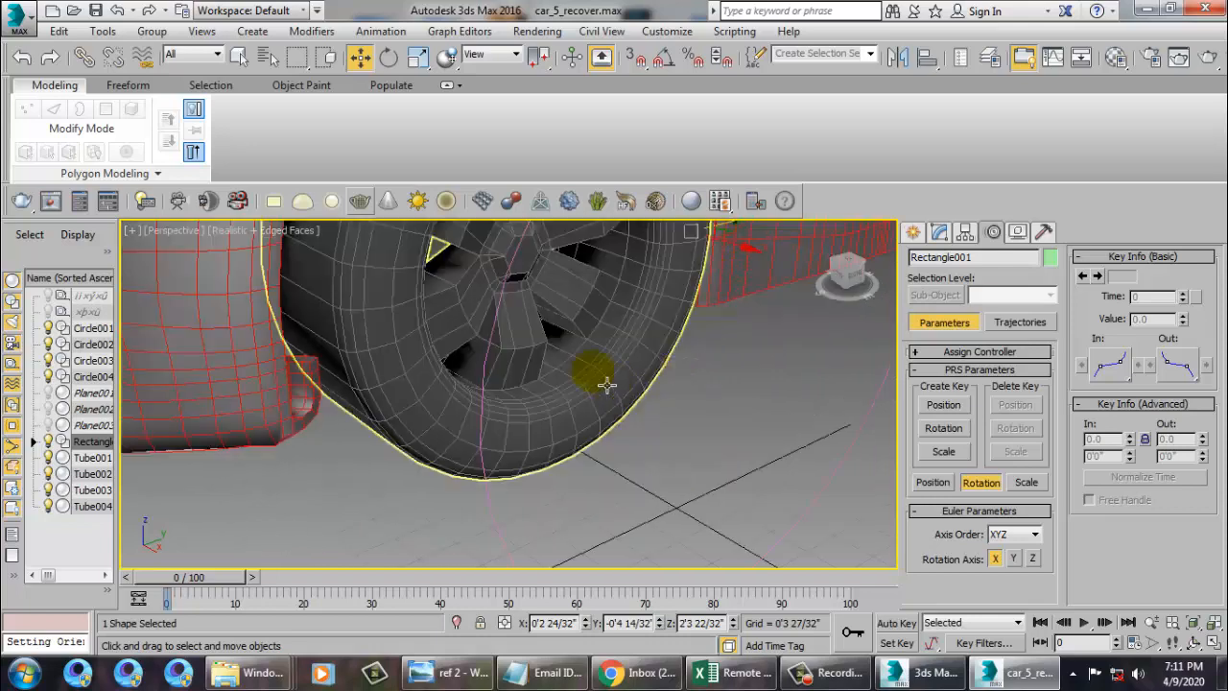
{"action": "scroll", "coordinate": [570, 365], "scroll_direction": "down", "scroll_amount": 5}
{"action": "middle_click_drag", "start_coordinate": [570, 366], "coordinate": [552, 376], "text": "alt"}
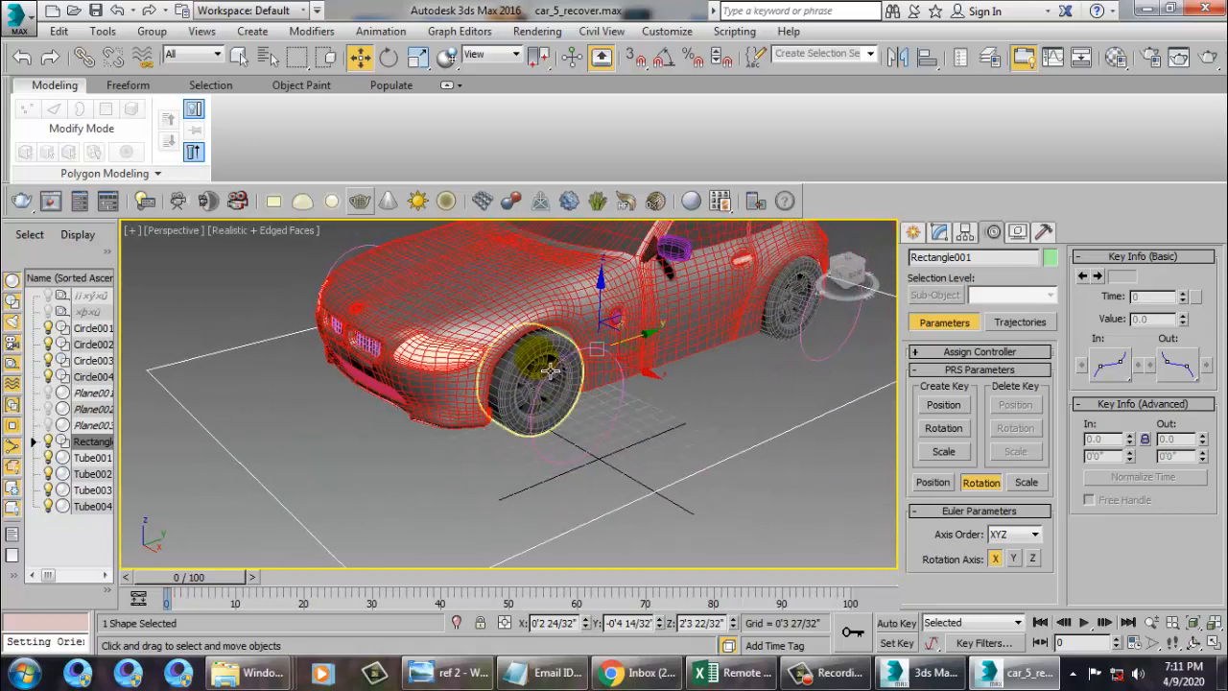
{"action": "left_click", "coordinate": [550, 373]}
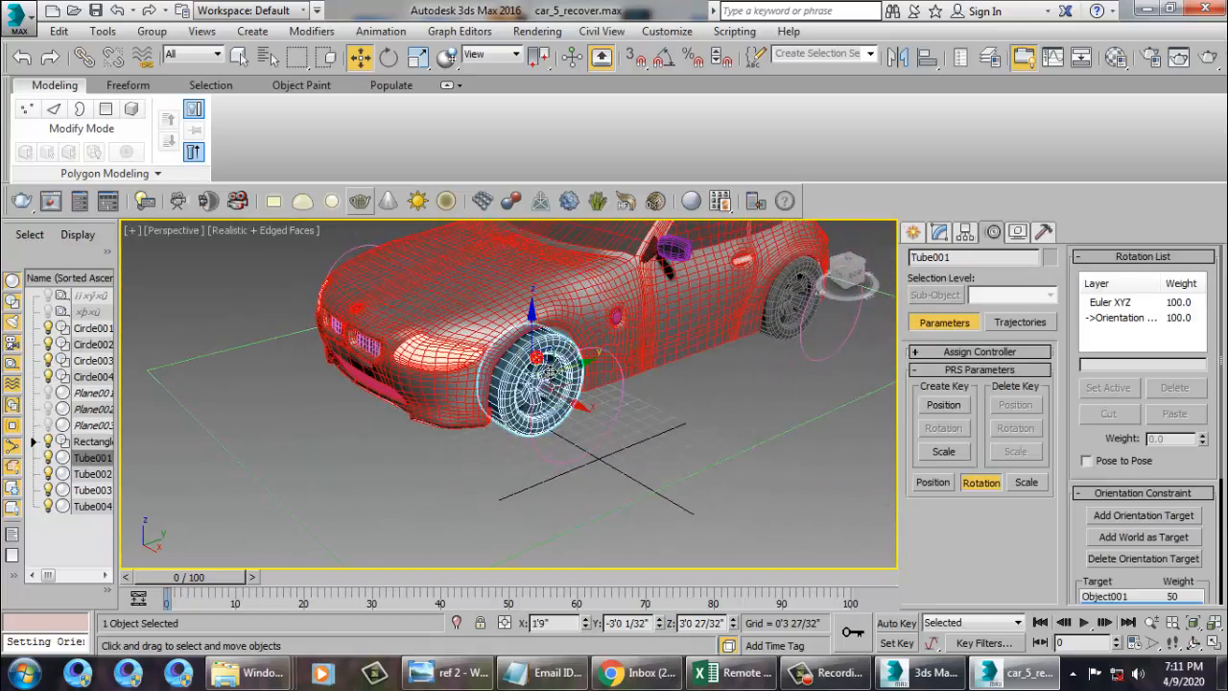
- Select all four circles beside the wheels and link them to the rectangle controller as their parent
{"action": "left_click", "coordinate": [635, 397]}
{"action": "left_click", "coordinate": [831, 375], "text": "ctrl"}
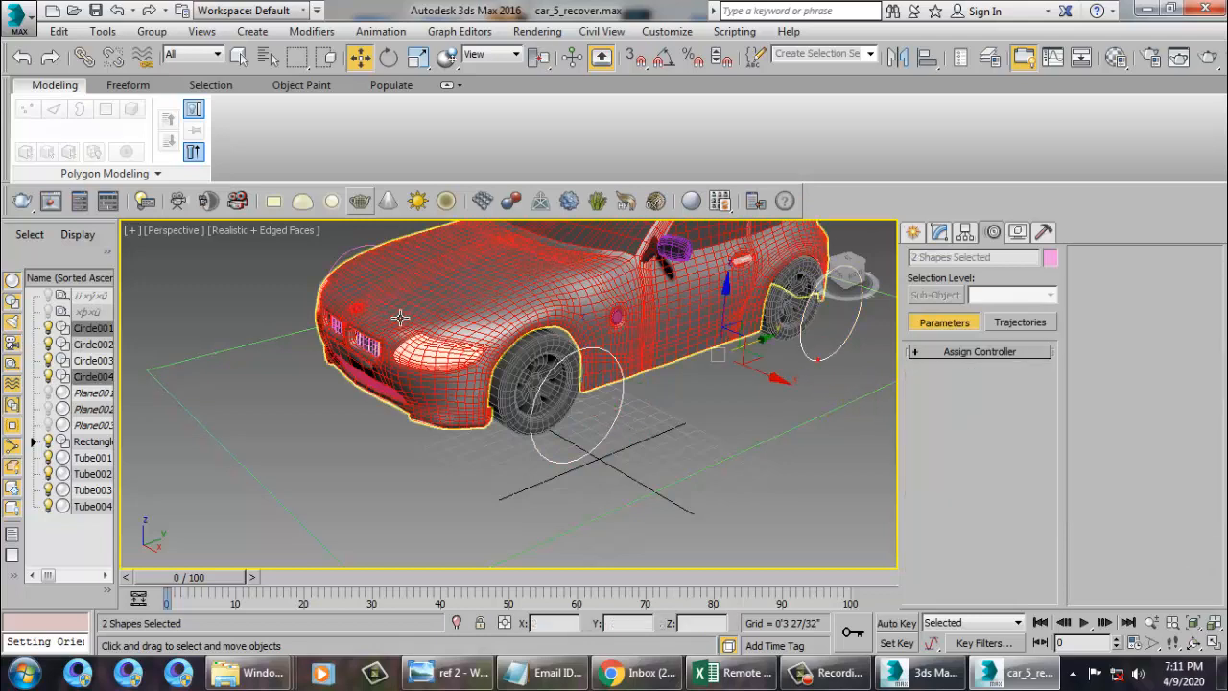
{"action": "middle_click_drag", "start_coordinate": [832, 375], "coordinate": [436, 513], "text": "alt"}
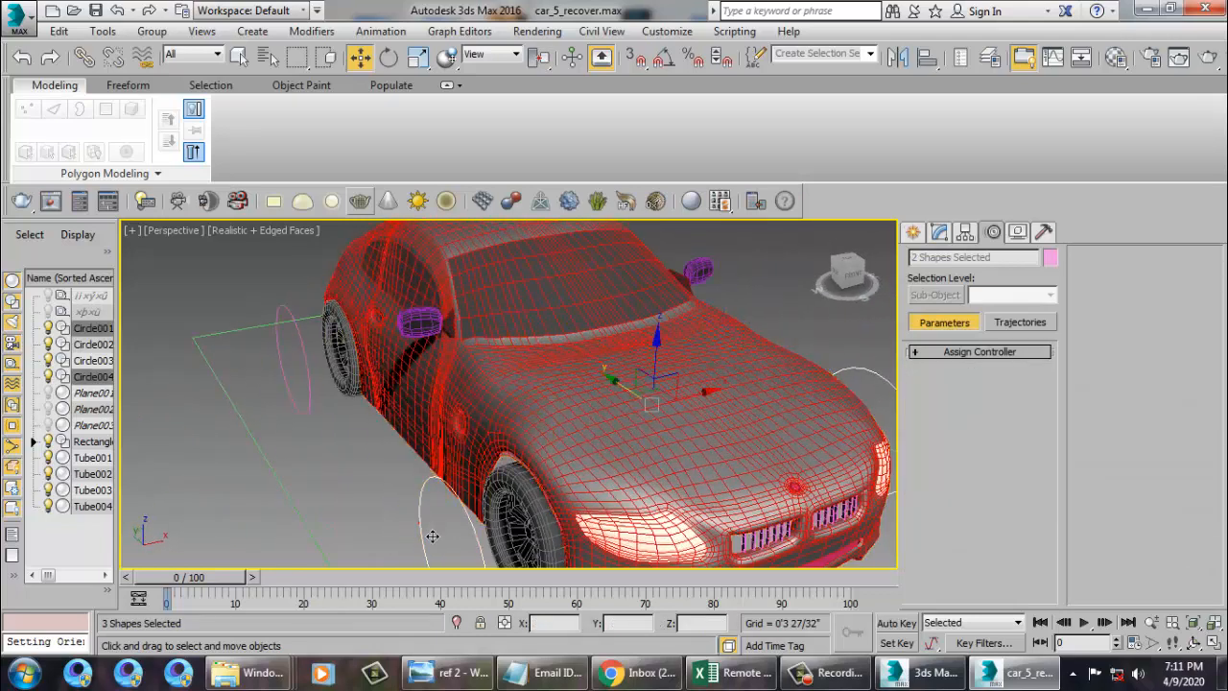
{"action": "left_click", "coordinate": [278, 341], "text": "ctrl"}
{"action": "middle_click_drag", "start_coordinate": [278, 340], "coordinate": [394, 334], "text": "alt"}
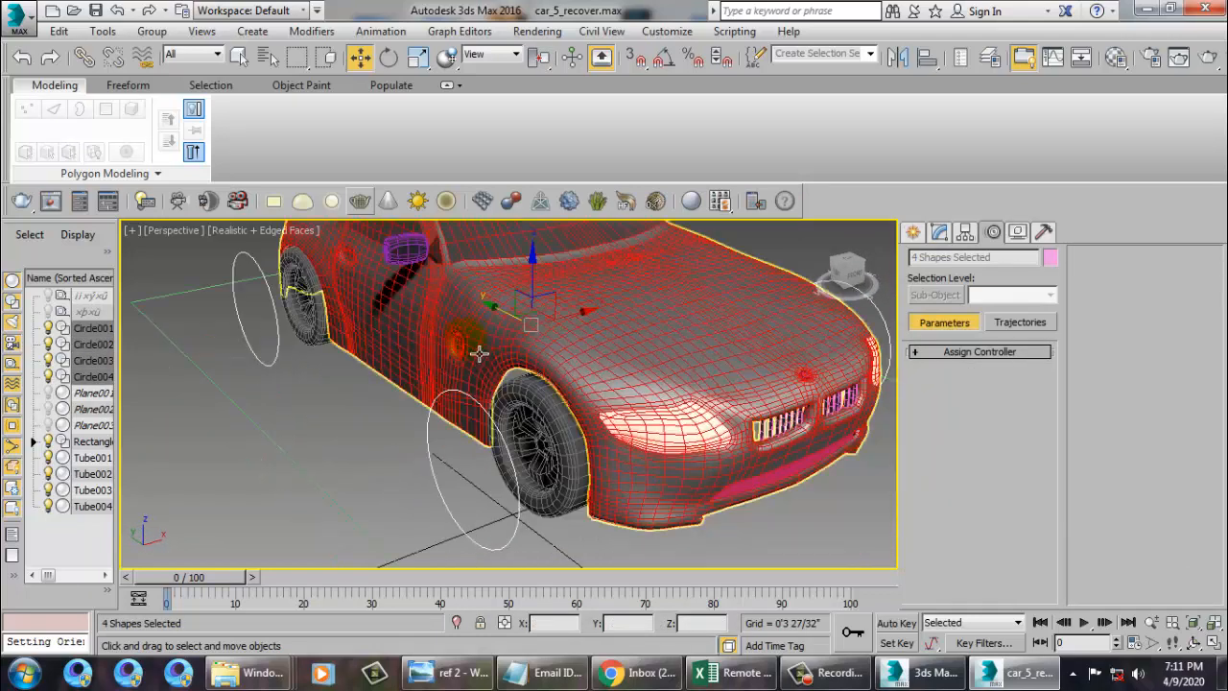
{"action": "scroll", "coordinate": [393, 334], "scroll_direction": "down", "scroll_amount": 5}
{"action": "left_click", "coordinate": [86, 61]}
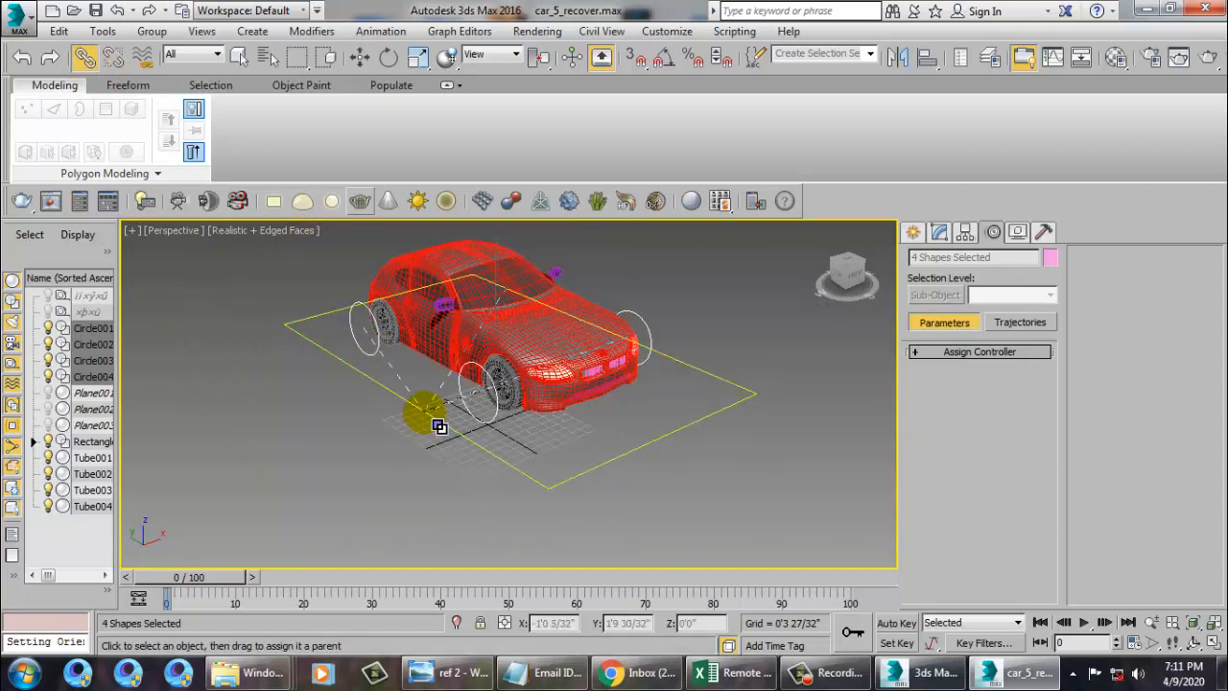
{"action": "left_click_drag", "start_coordinate": [440, 425], "coordinate": [567, 384]}
{"action": "key", "text": "w"}
- Try moving the rectangle controller to check that the linked circles follow, and cancel the move
{"action": "middle_click_drag", "start_coordinate": [625, 416], "coordinate": [491, 477], "text": "alt"}
{"action": "left_click", "coordinate": [489, 456]}
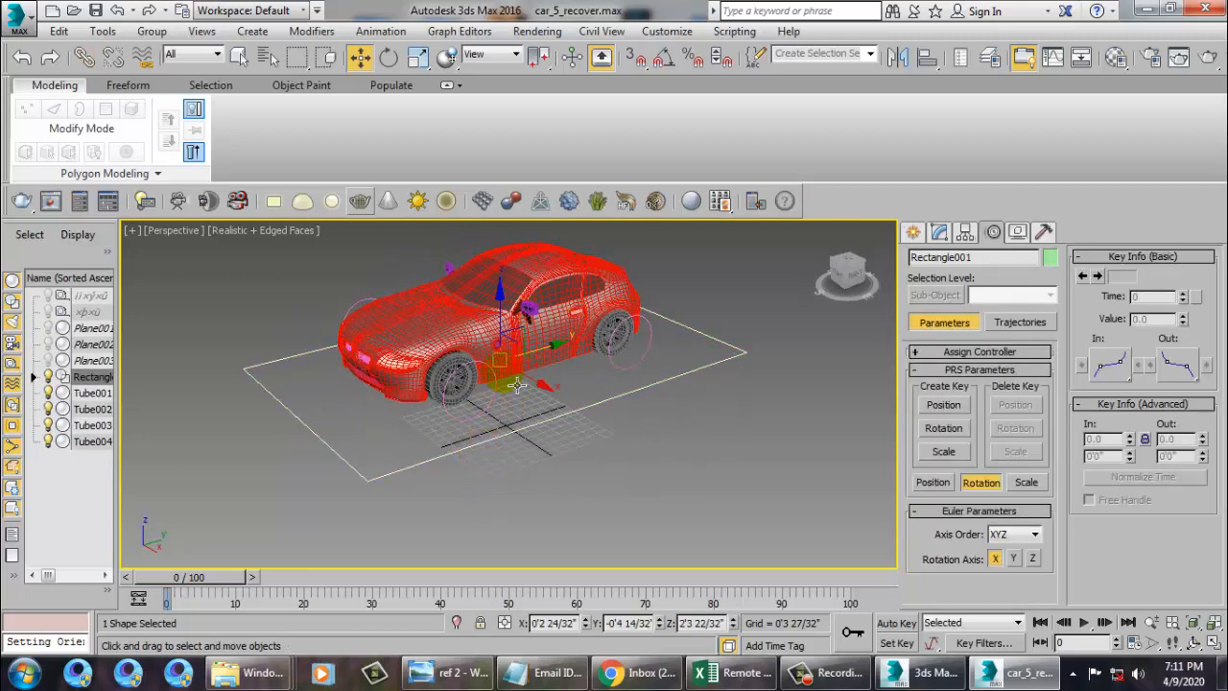
{"action": "mouse_move", "coordinate": [561, 363]}
{"action": "left_mouse_down"}
{"action": "mouse_move", "coordinate": [469, 386]}
{"action": "mouse_move", "coordinate": [554, 370]}
{"action": "left_mouse_up"}
{"action": "right_click", "coordinate": [554, 369]}
{"action": "left_click", "coordinate": [625, 433]}
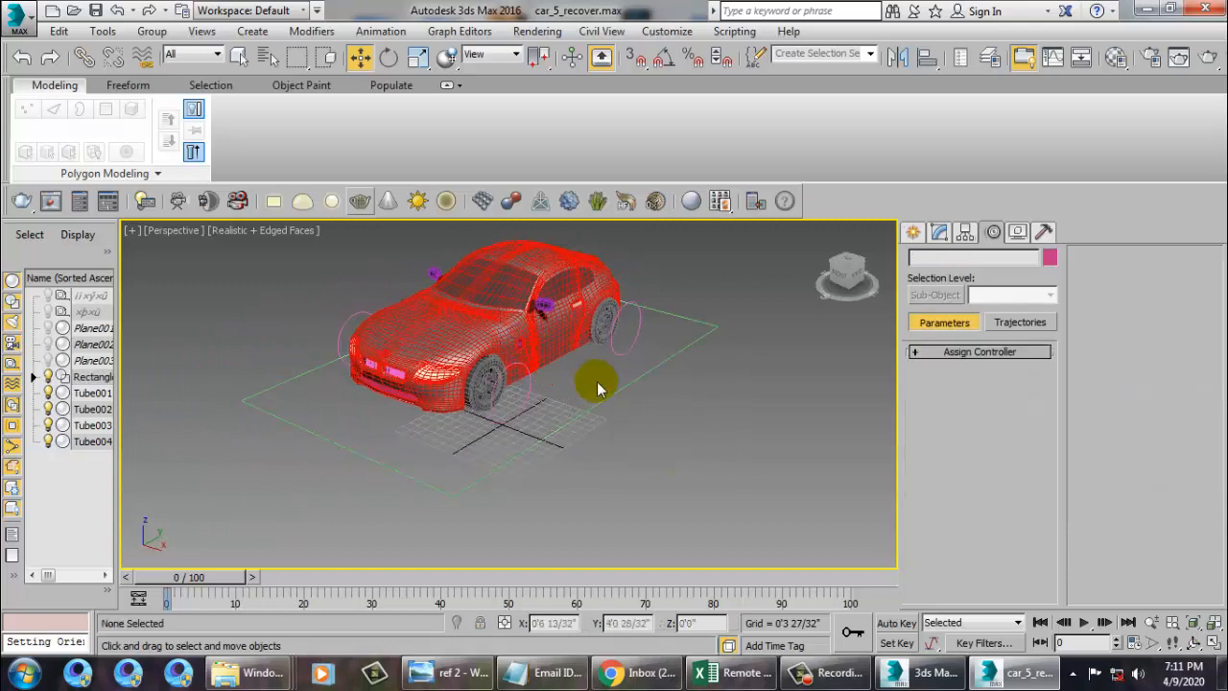
- Select the front-left wheel and link it to the circle beside it as its parent
{"action": "middle_click_drag", "start_coordinate": [585, 375], "coordinate": [506, 336], "text": "alt"}
{"action": "scroll", "coordinate": [567, 354], "scroll_direction": "up", "scroll_amount": 5}
{"action": "middle_click_drag", "start_coordinate": [396, 341], "coordinate": [472, 359]}
{"action": "left_click", "coordinate": [543, 360]}
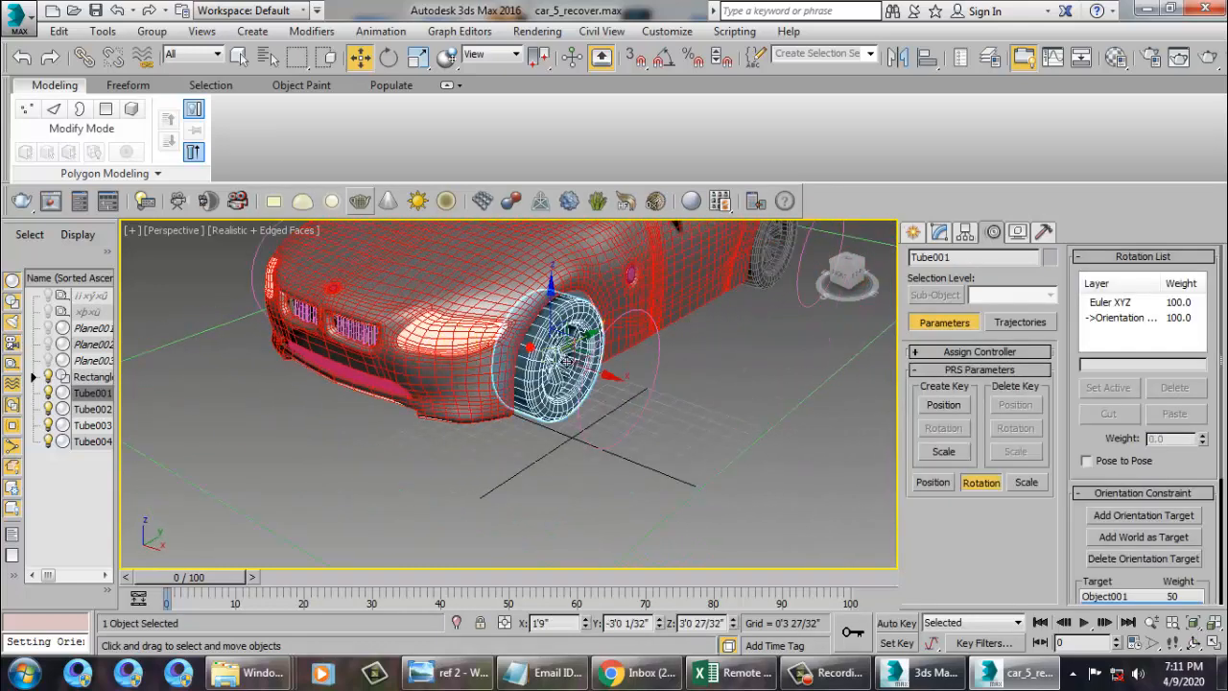
{"action": "left_click", "coordinate": [83, 60]}
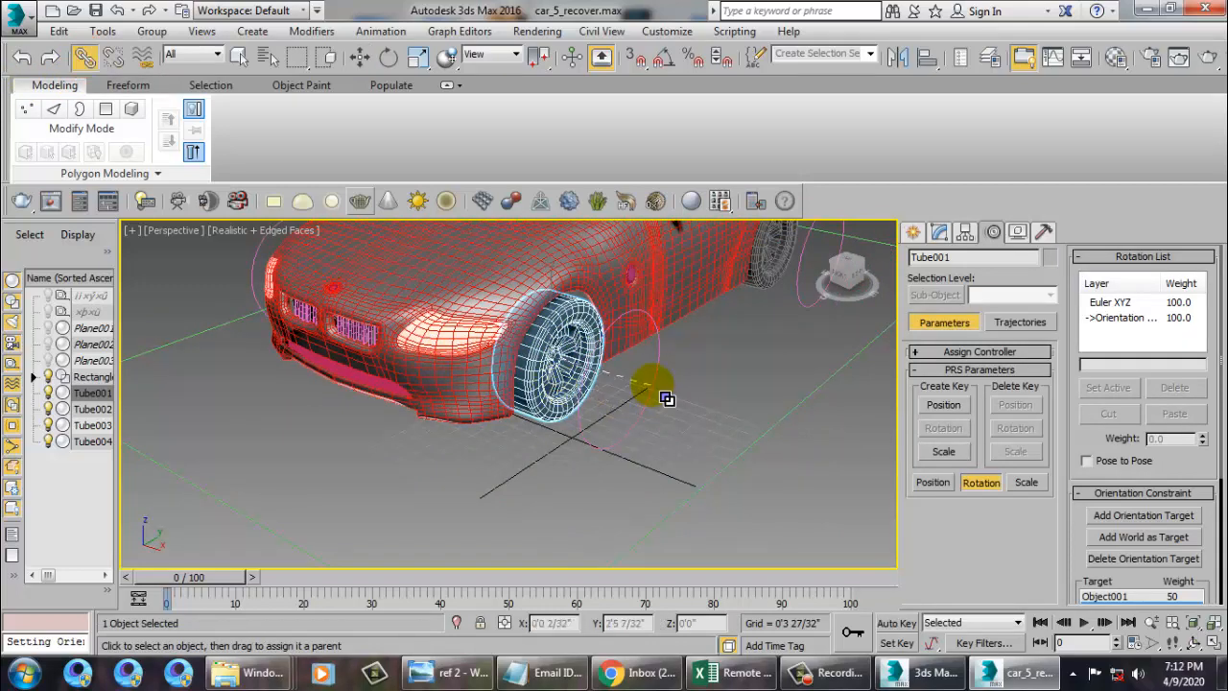
{"action": "left_click_drag", "start_coordinate": [668, 395], "coordinate": [638, 376]}
- Select the front-right wheel and link it to the circle beside it as its parent
{"action": "middle_click_drag", "start_coordinate": [638, 377], "coordinate": [546, 357], "text": "alt"}
{"action": "left_click", "coordinate": [494, 374]}
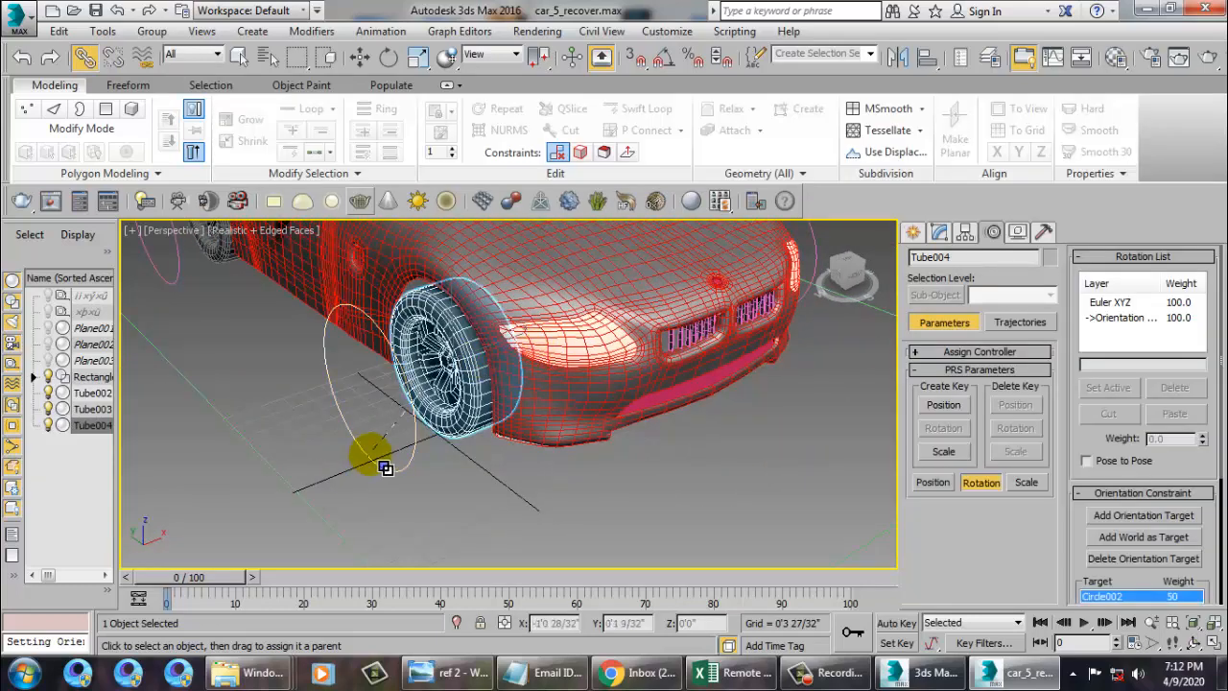
{"action": "left_click_drag", "start_coordinate": [385, 467], "coordinate": [382, 464]}
{"action": "key", "text": "w"}
- Select the rear-right wheel and link it to the circle beside it as its parent
{"action": "middle_click_drag", "start_coordinate": [365, 378], "coordinate": [408, 389], "text": "alt"}
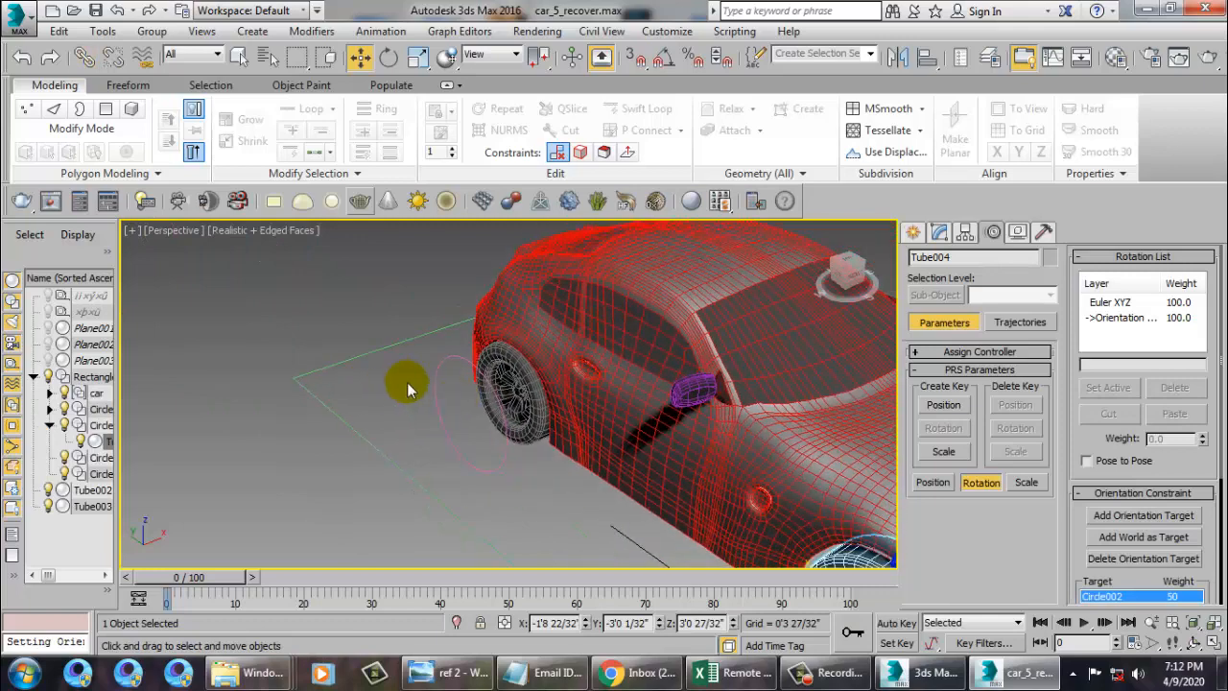
{"action": "left_click", "coordinate": [552, 420]}
{"action": "scroll", "coordinate": [555, 403], "scroll_direction": "up", "scroll_amount": 5}
{"action": "scroll", "coordinate": [521, 365], "scroll_direction": "down", "scroll_amount": 5}
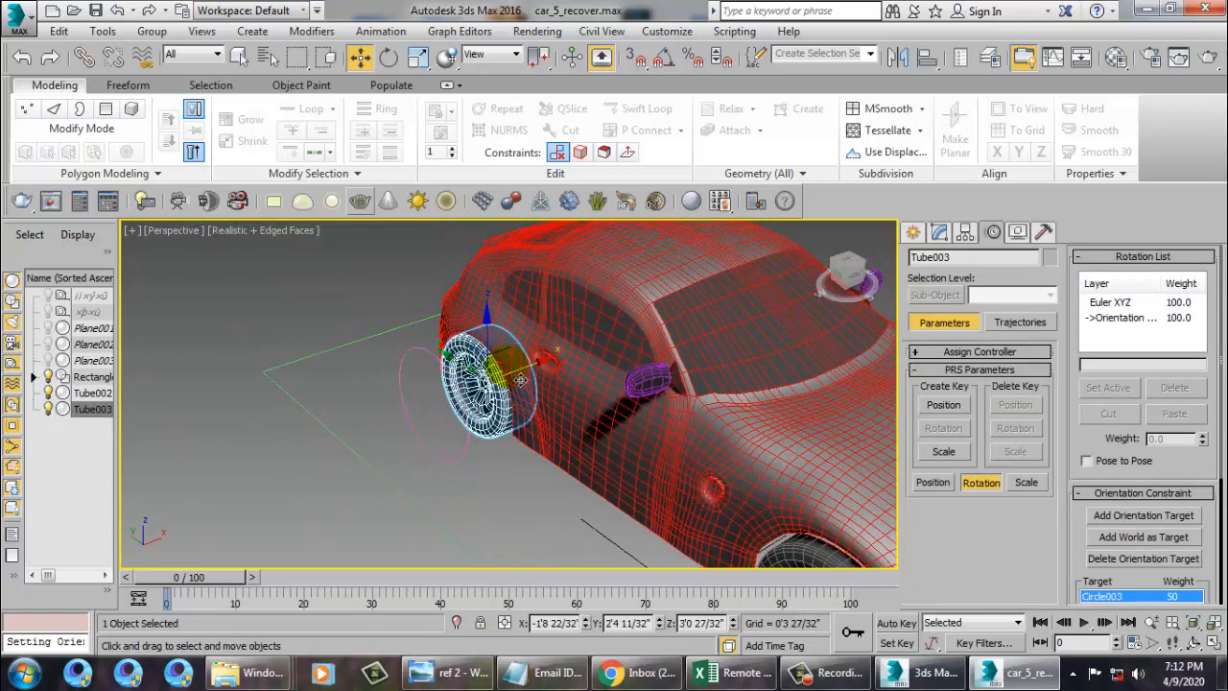
{"action": "left_click", "coordinate": [84, 58]}
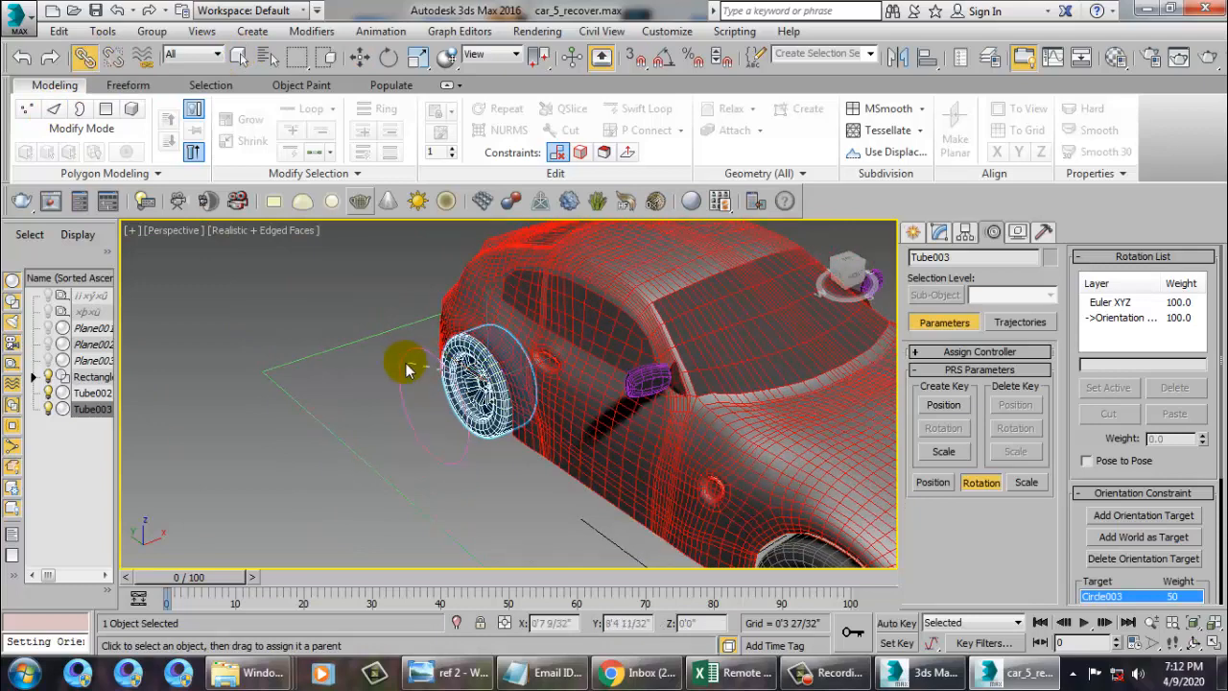
{"action": "left_click_drag", "start_coordinate": [414, 374], "coordinate": [415, 375]}
{"action": "key", "text": "w"}
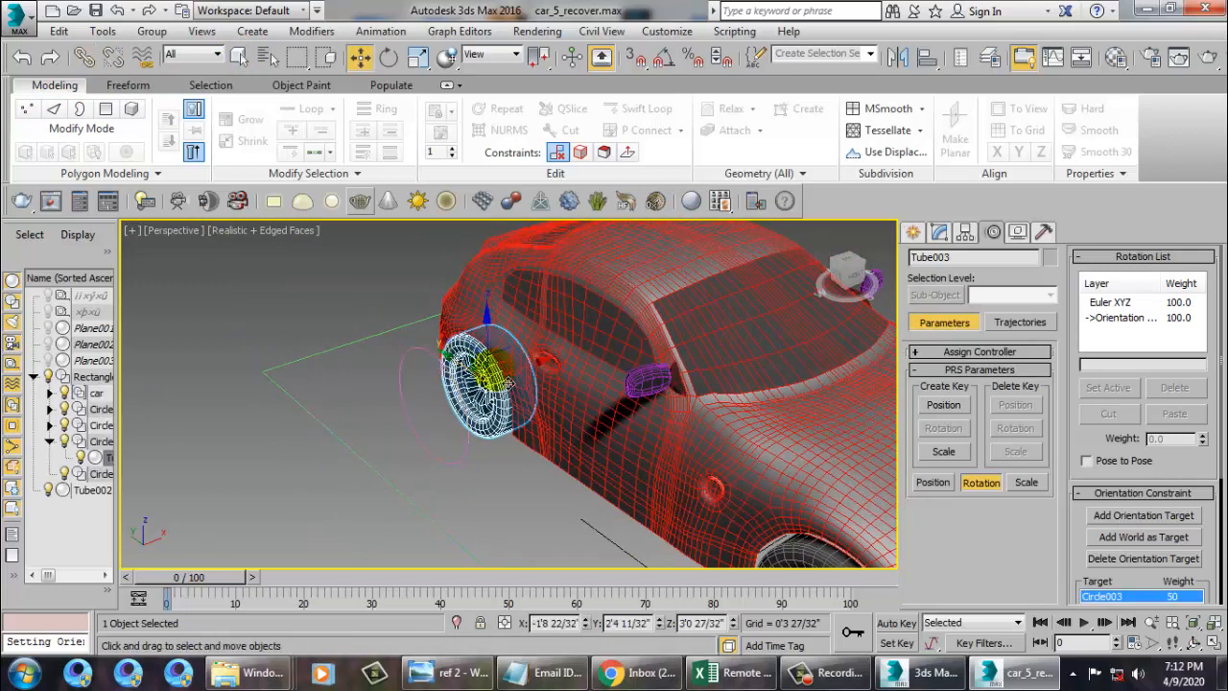
- Select the rear-left wheel and link it to the circle beside it as its parent
{"action": "middle_click_drag", "start_coordinate": [534, 380], "coordinate": [490, 416], "text": "alt"}
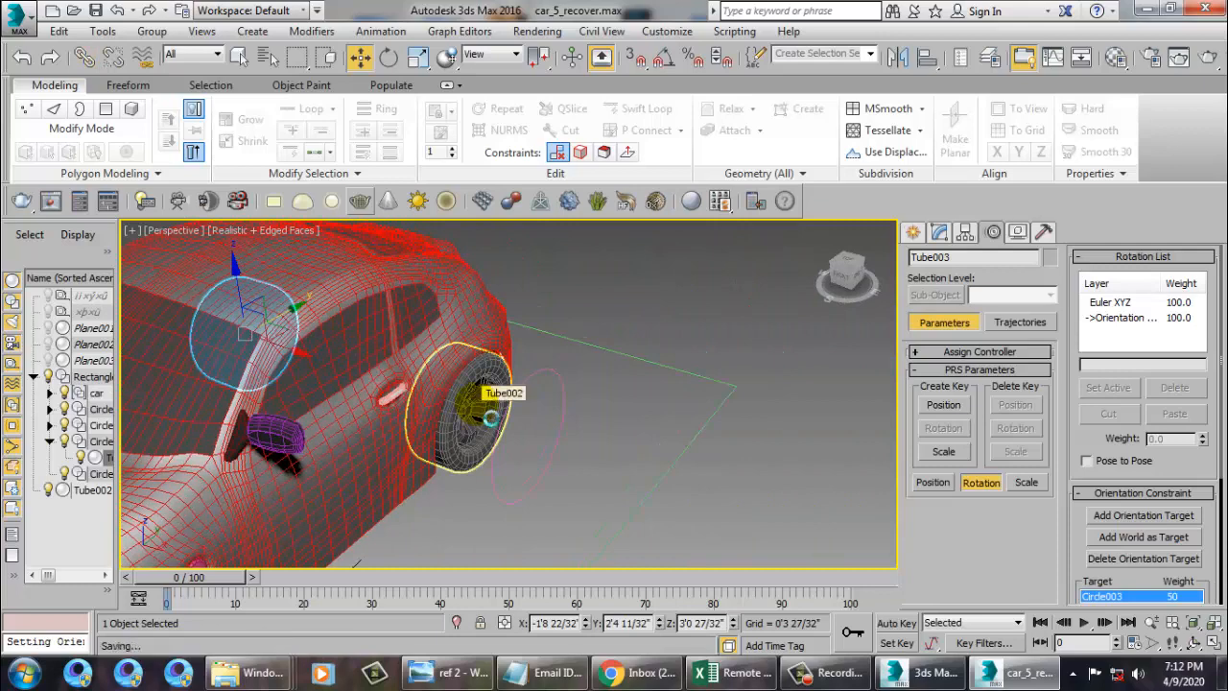
{"action": "left_click", "coordinate": [489, 413]}
{"action": "middle_click_drag", "start_coordinate": [608, 403], "coordinate": [576, 413], "text": "alt"}
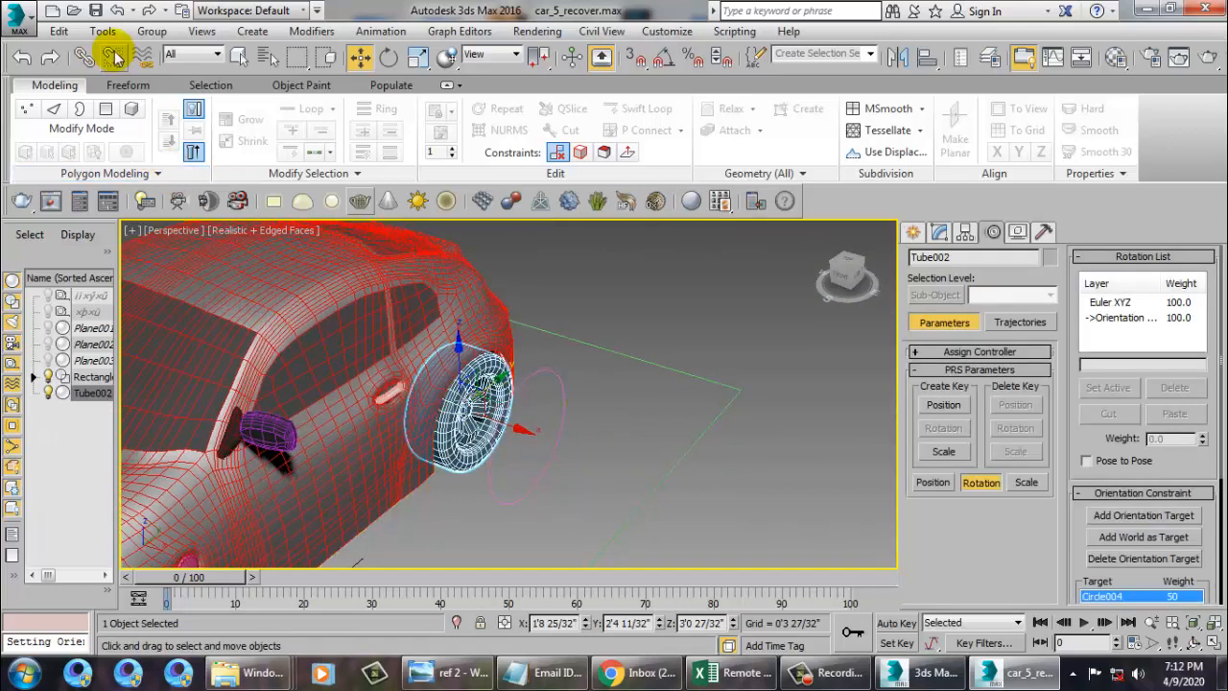
{"action": "left_click", "coordinate": [84, 57]}
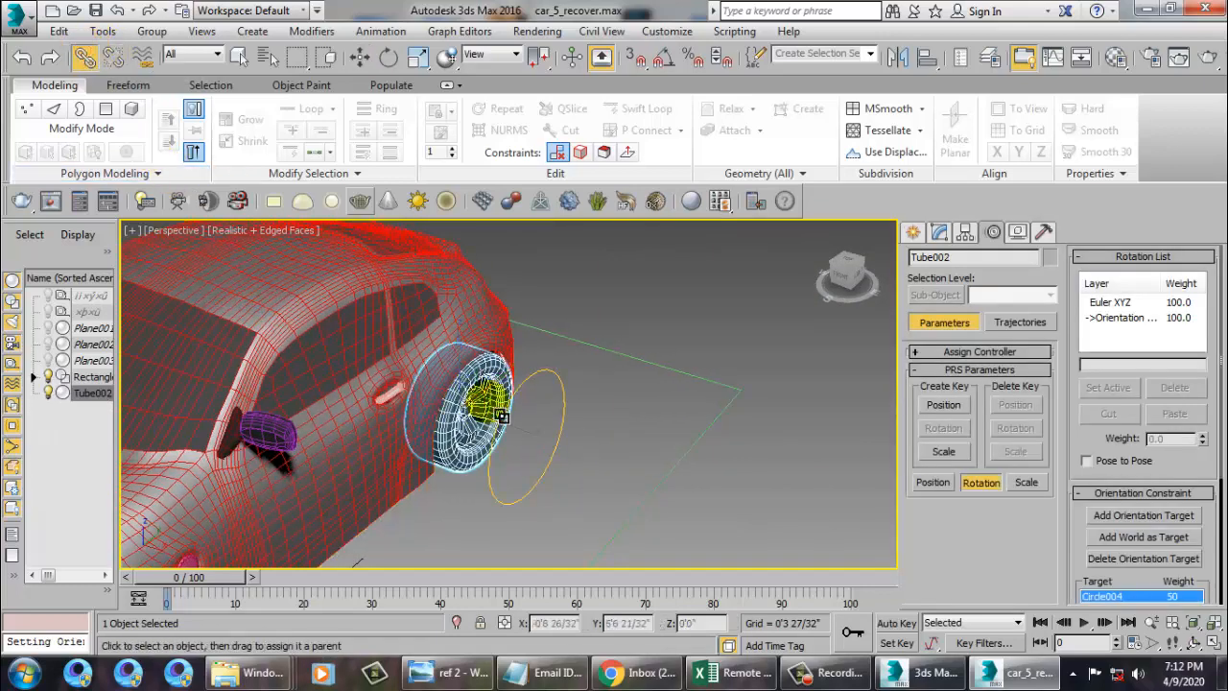
{"action": "left_click", "coordinate": [563, 384]}
{"action": "key", "text": "w"}
- Try moving the rectangle controller to test that the car, circles and wheels travel together, and cancel the move
{"action": "scroll", "coordinate": [563, 385], "scroll_direction": "down", "scroll_amount": 8}
{"action": "scroll", "coordinate": [614, 395], "scroll_direction": "up", "scroll_amount": 4}
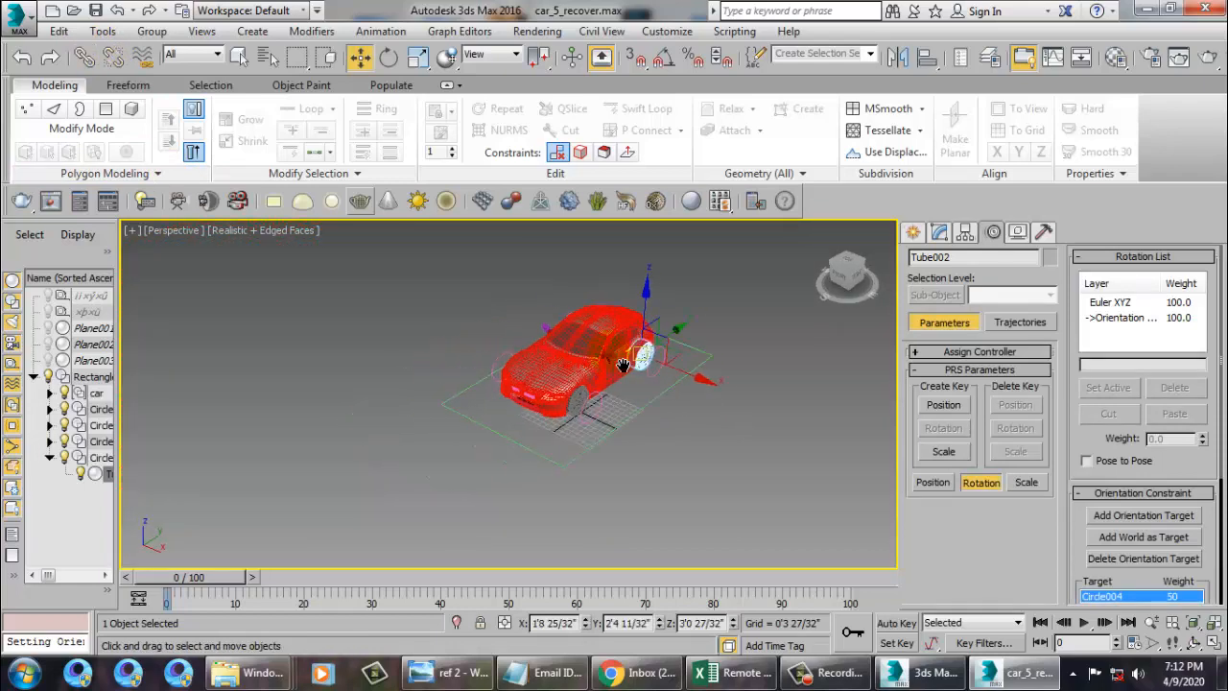
{"action": "left_click", "coordinate": [630, 493]}
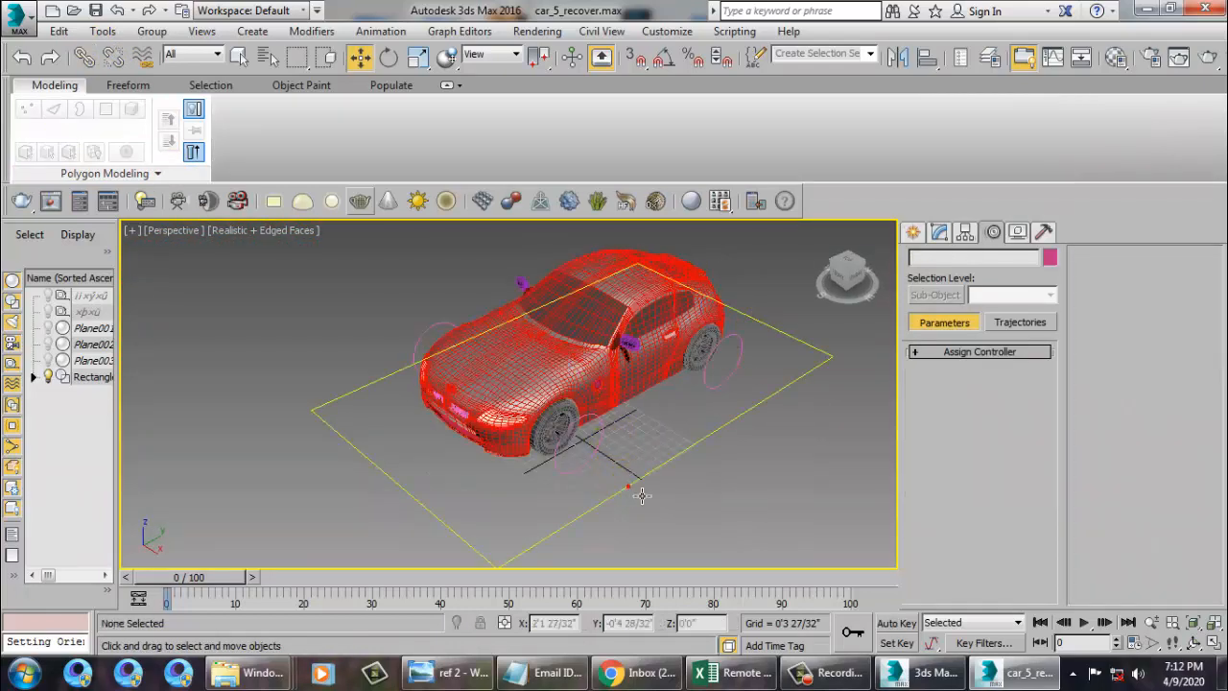
{"action": "left_click", "coordinate": [642, 495]}
{"action": "mouse_move", "coordinate": [633, 381]}
{"action": "left_mouse_down"}
{"action": "mouse_move", "coordinate": [615, 413]}
{"action": "mouse_move", "coordinate": [637, 428]}
{"action": "mouse_move", "coordinate": [493, 439]}
{"action": "mouse_move", "coordinate": [508, 412]}
{"action": "mouse_move", "coordinate": [630, 422]}
{"action": "mouse_move", "coordinate": [626, 396]}
{"action": "mouse_move", "coordinate": [576, 439]}
{"action": "mouse_move", "coordinate": [630, 387]}
{"action": "left_mouse_up"}
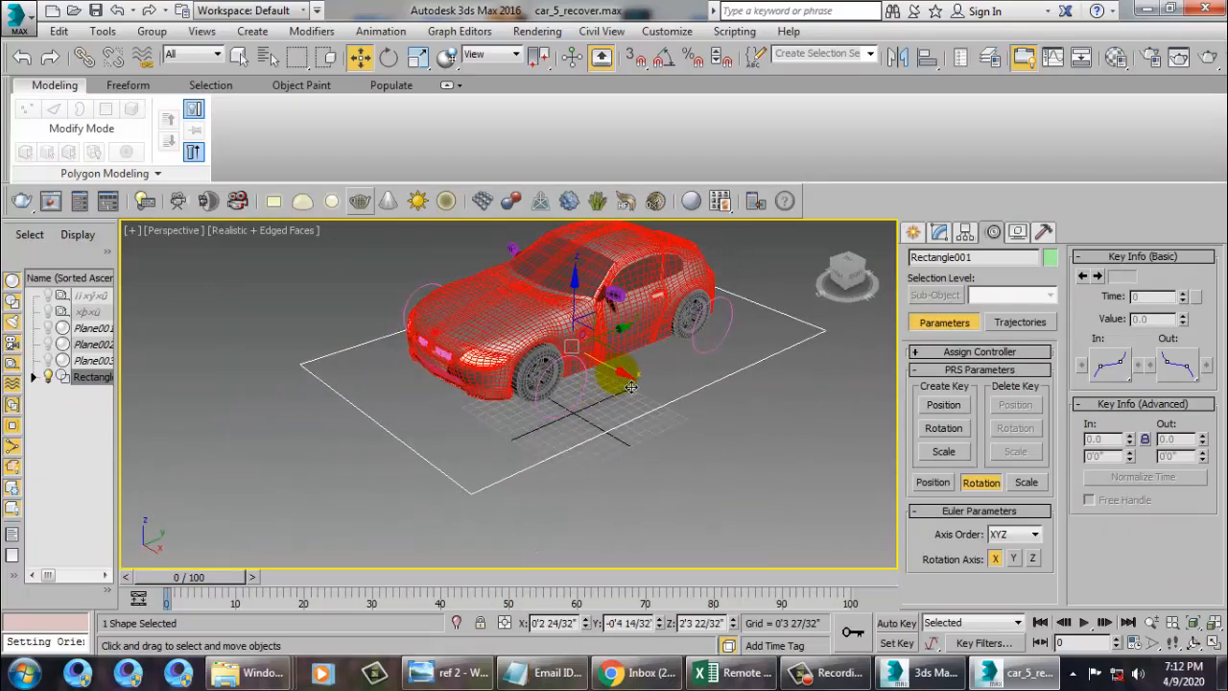
- Rotate the circle beside the front-left wheel about the X axis to test how the wheel turns
{"action": "left_click", "coordinate": [565, 419]}
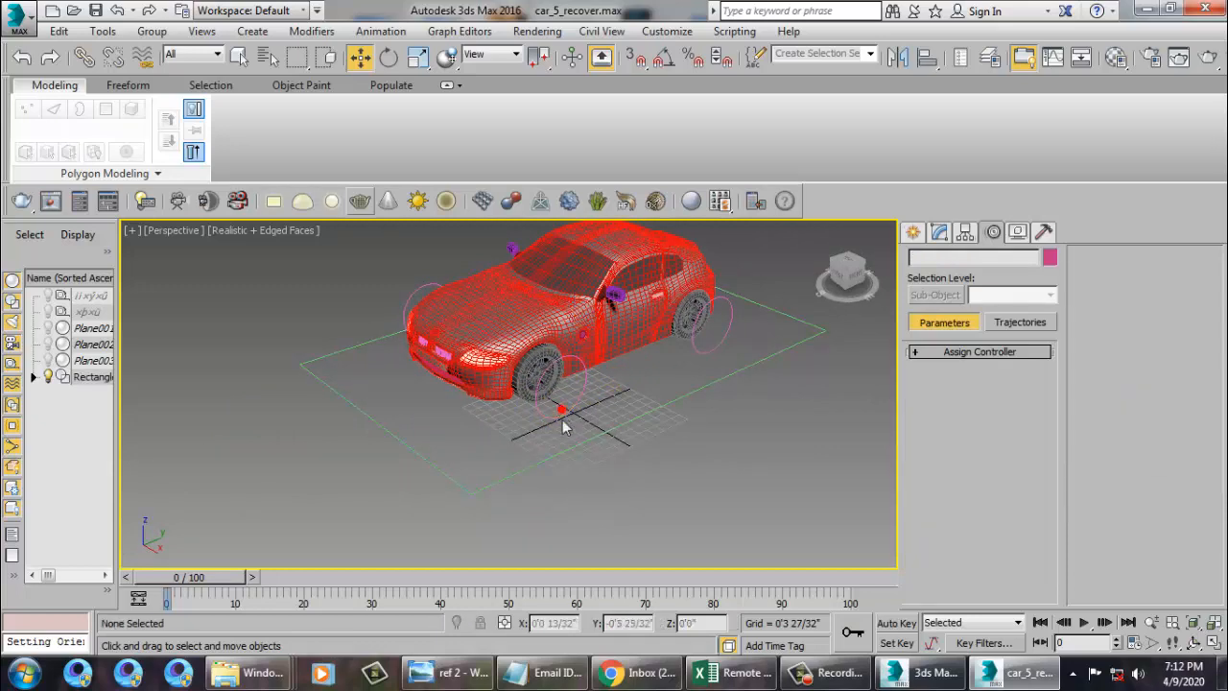
{"action": "scroll", "coordinate": [562, 418], "scroll_direction": "up", "scroll_amount": 5}
{"action": "left_click", "coordinate": [551, 418]}
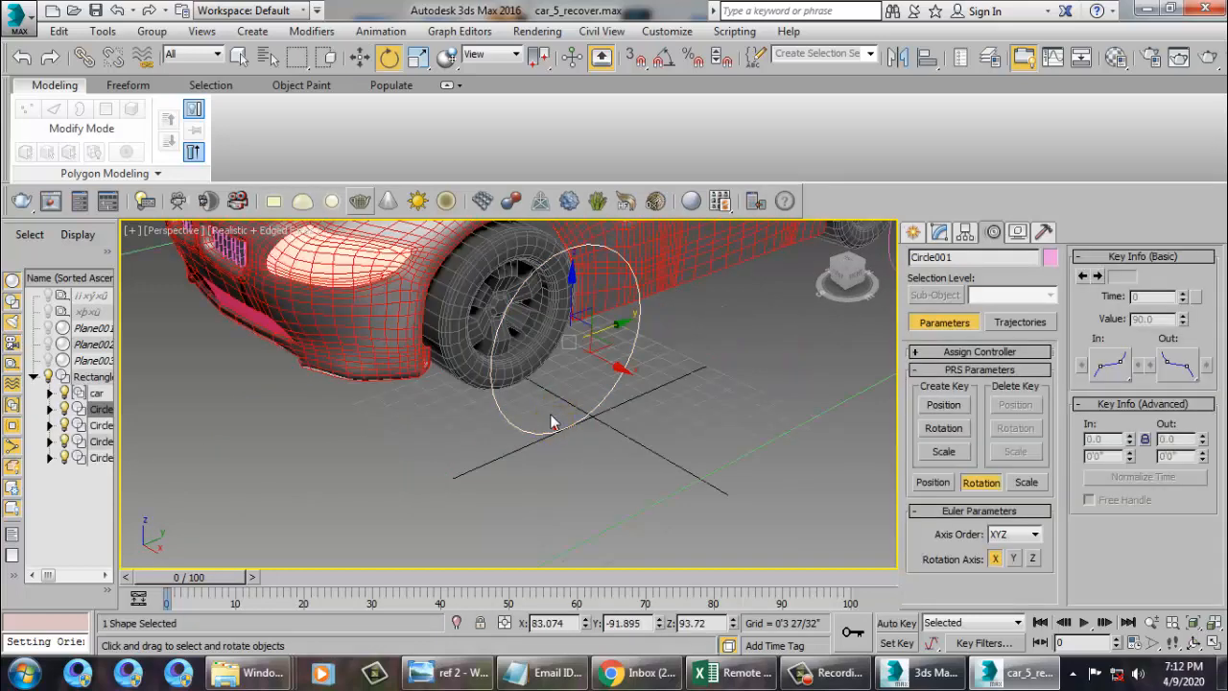
{"action": "key", "text": "e"}
{"action": "left_click_drag", "start_coordinate": [553, 426], "coordinate": [467, 342]}
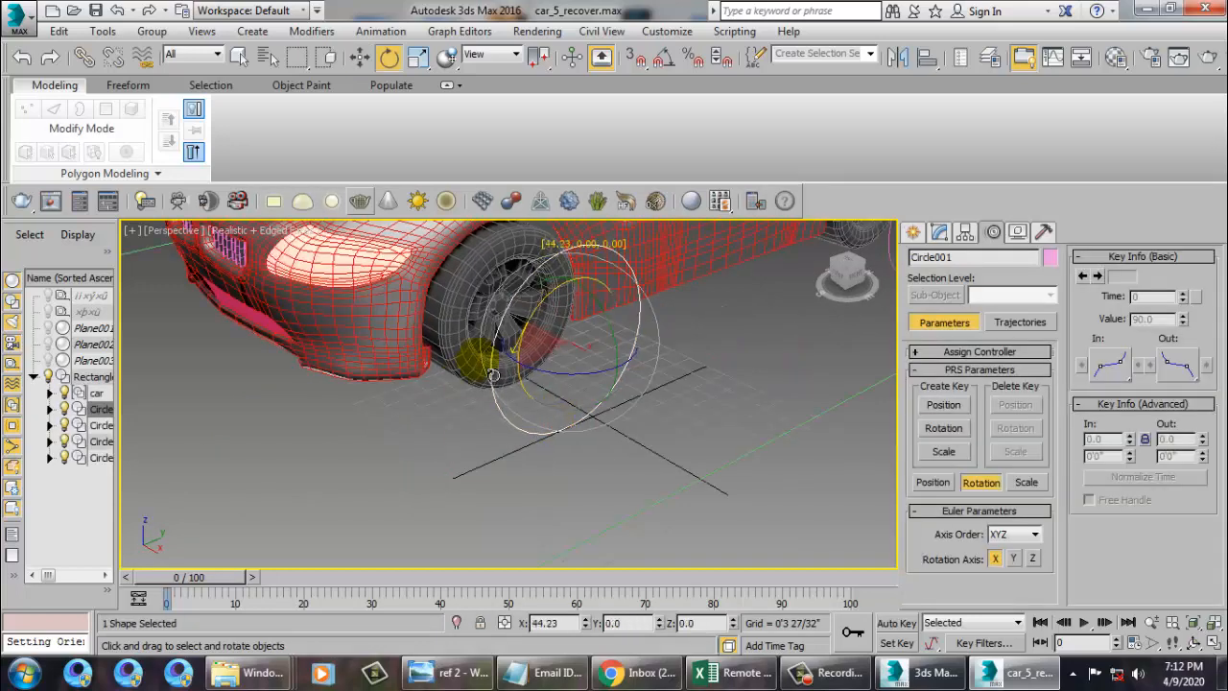
- Select the rectangle controller, turn on automatic keyframing and set a key for it at frame 0
{"action": "scroll", "coordinate": [470, 356], "scroll_direction": "down", "scroll_amount": 5}
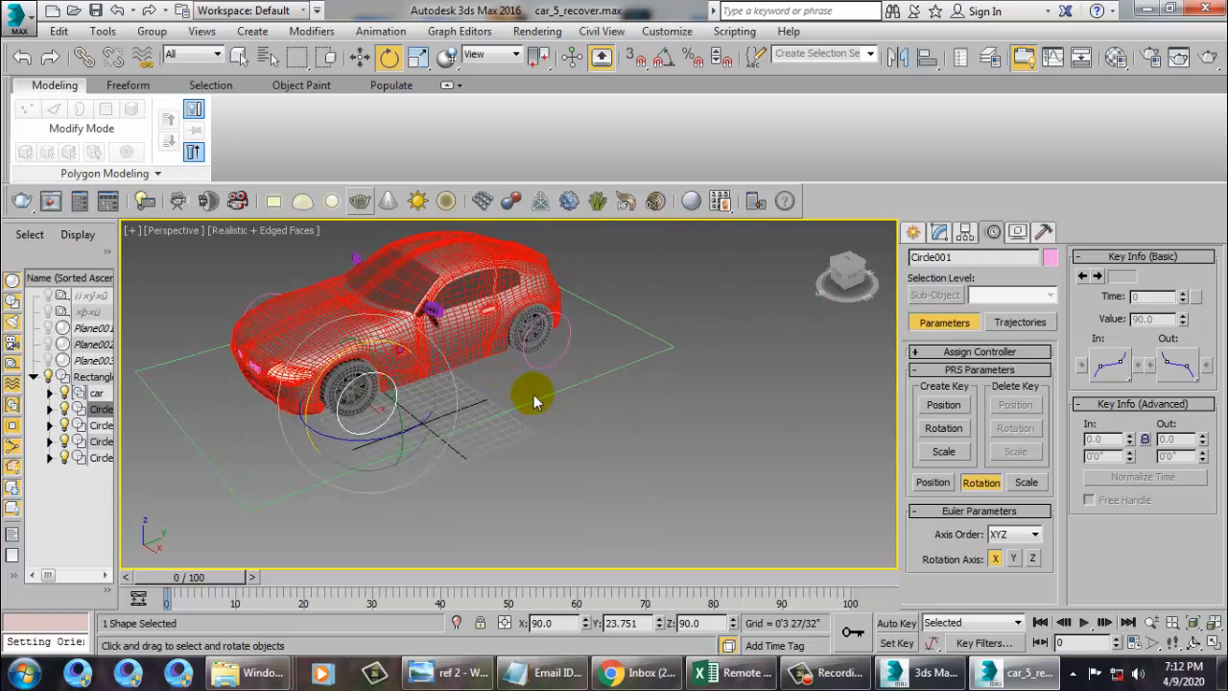
{"action": "left_click", "coordinate": [534, 399]}
{"action": "middle_click_drag", "start_coordinate": [536, 405], "coordinate": [515, 401], "text": "alt"}
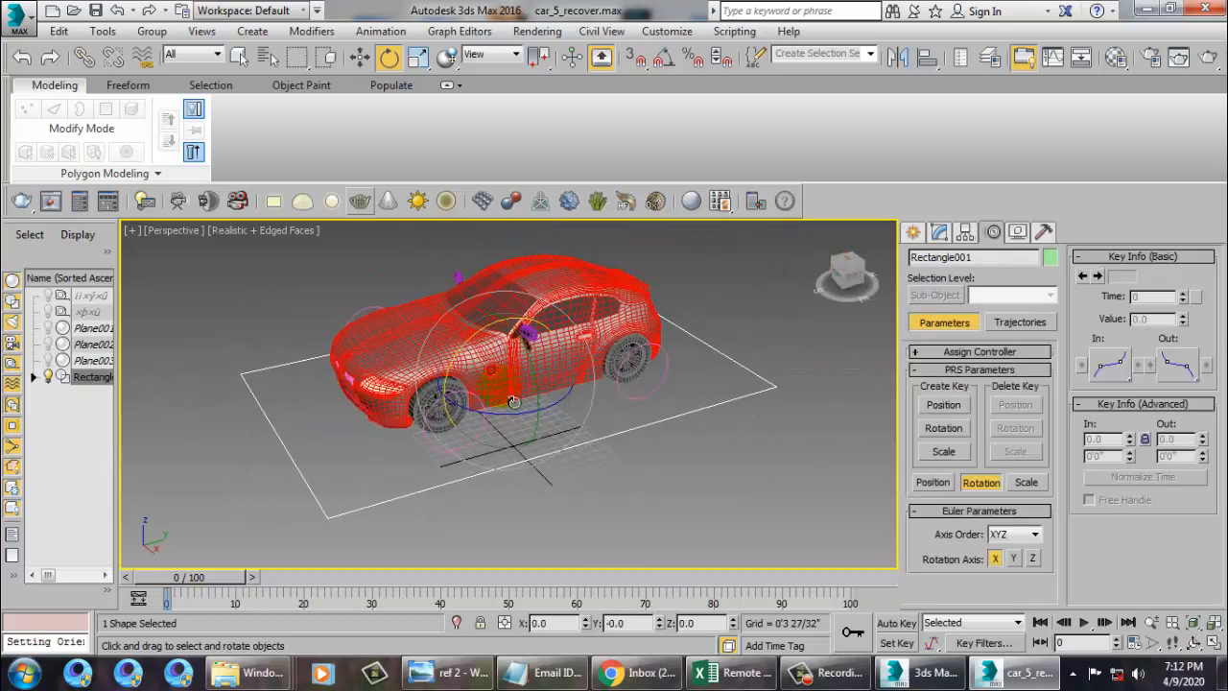
{"action": "key", "text": "w"}
{"action": "scroll", "coordinate": [514, 401], "scroll_direction": "down", "scroll_amount": 5}
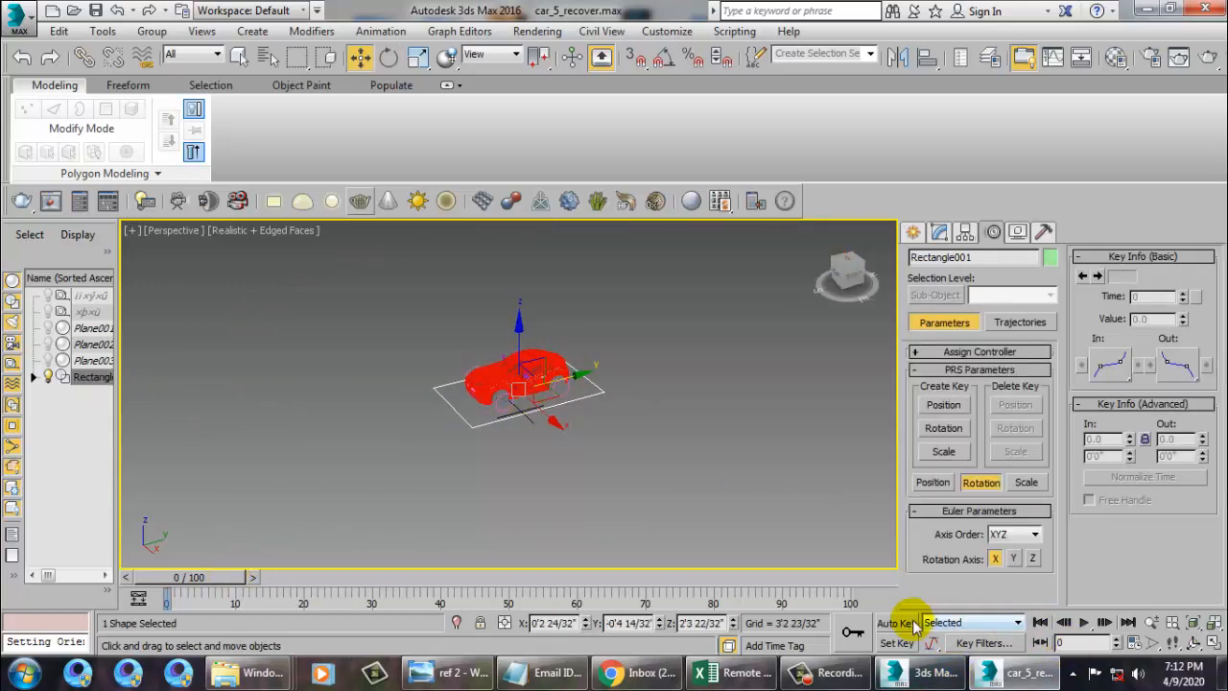
{"action": "left_click", "coordinate": [897, 624]}
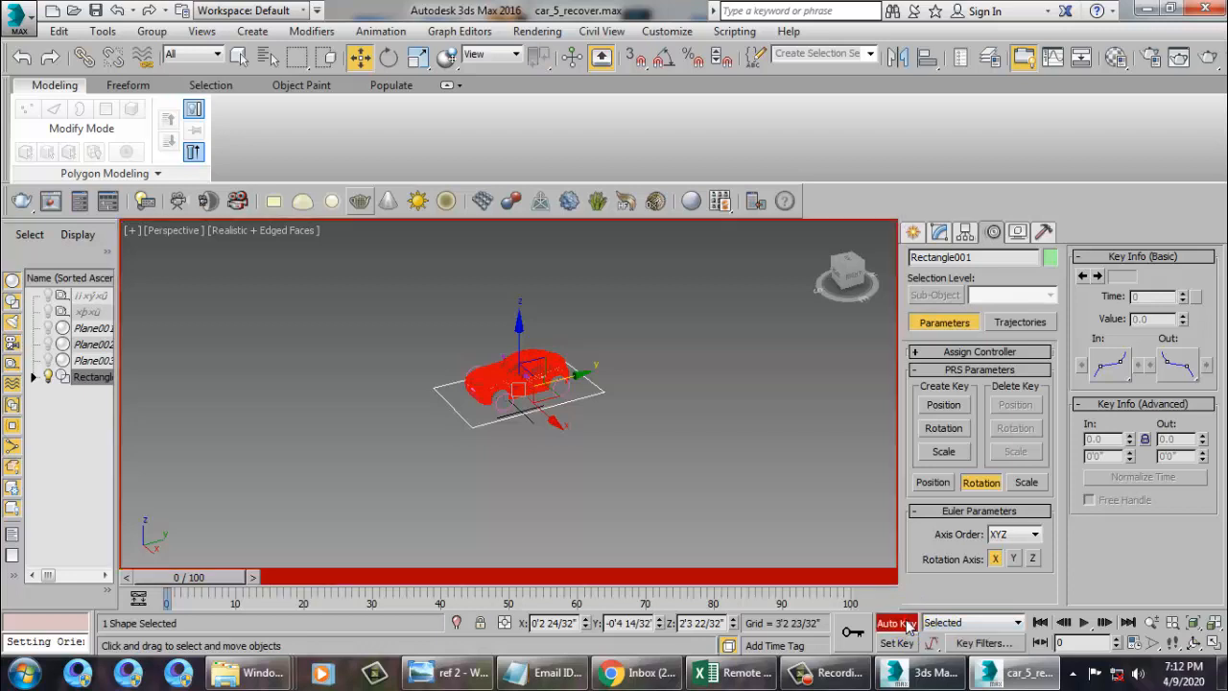
{"action": "left_click", "coordinate": [859, 641]}
- Go to frame 100 and move the rectangle controller forward along the Y axis to about -36'5"
{"action": "left_click_drag", "start_coordinate": [192, 584], "coordinate": [864, 579]}
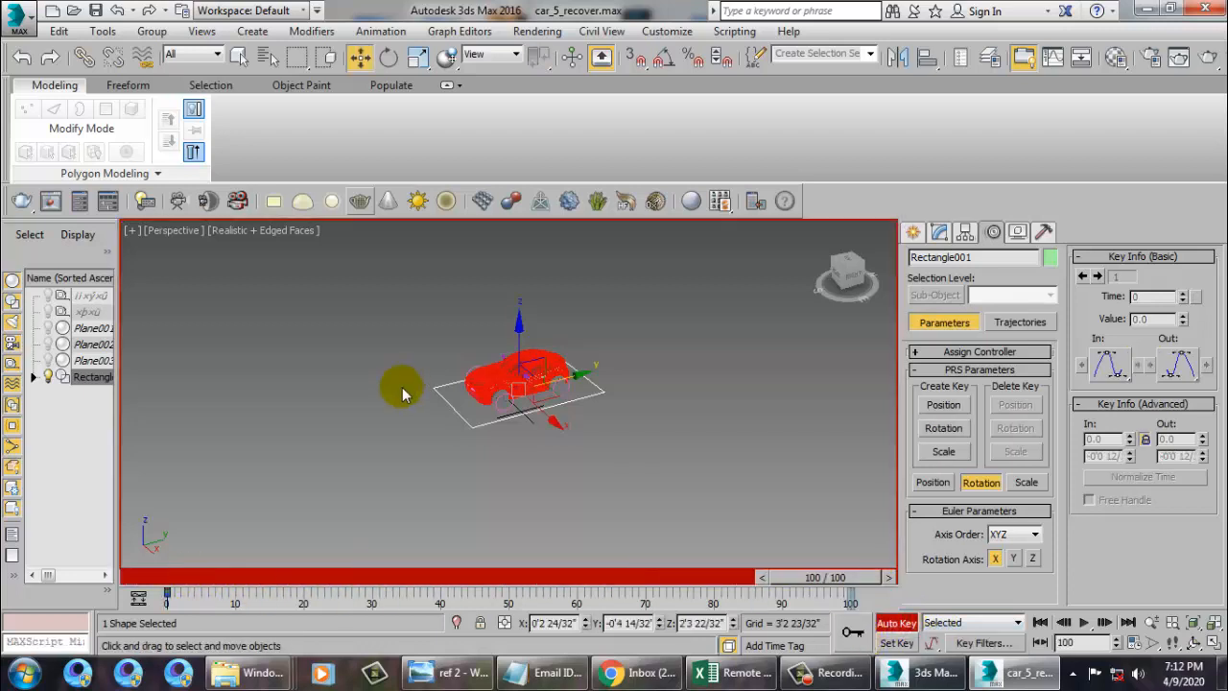
{"action": "left_click_drag", "start_coordinate": [600, 405], "coordinate": [301, 468]}
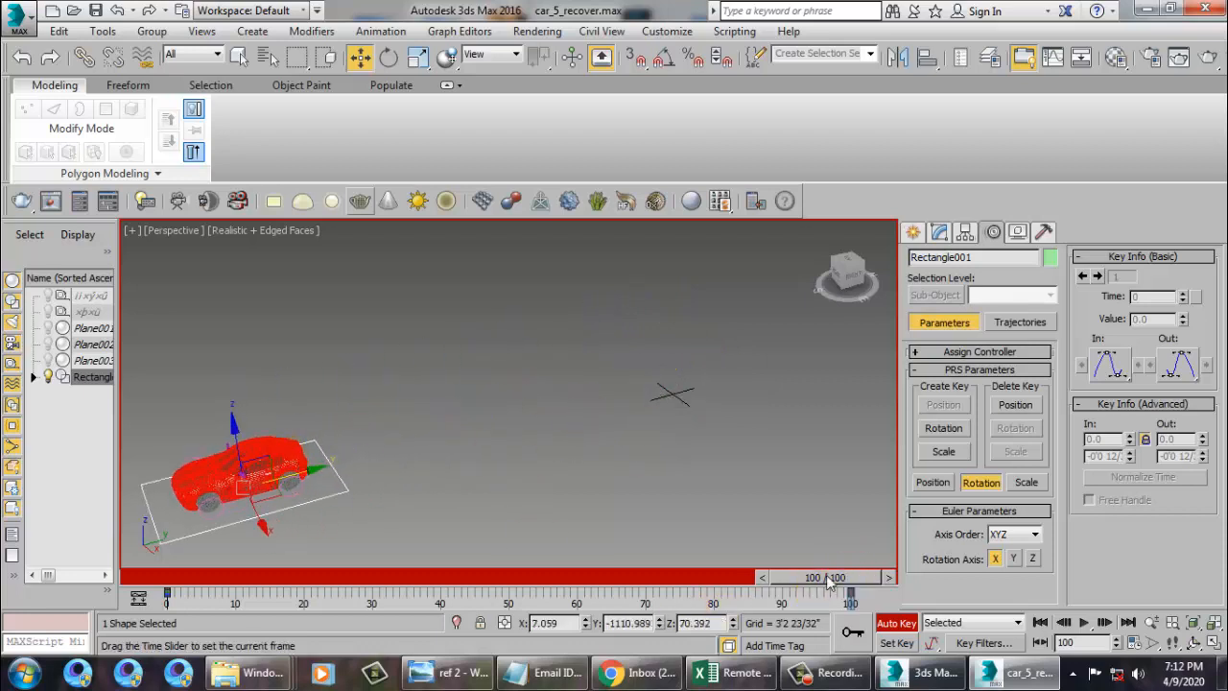
{"action": "mouse_move", "coordinate": [830, 580]}
{"action": "left_mouse_down"}
{"action": "mouse_move", "coordinate": [168, 579]}
{"action": "mouse_move", "coordinate": [848, 575]}
{"action": "left_mouse_up"}
{"action": "key", "text": "ctrl+z"}
- At frame 100, select the circle beside the front-left wheel and rotate it about the X axis to roll the wheel
{"action": "scroll", "coordinate": [462, 451], "scroll_direction": "up", "scroll_amount": 8}
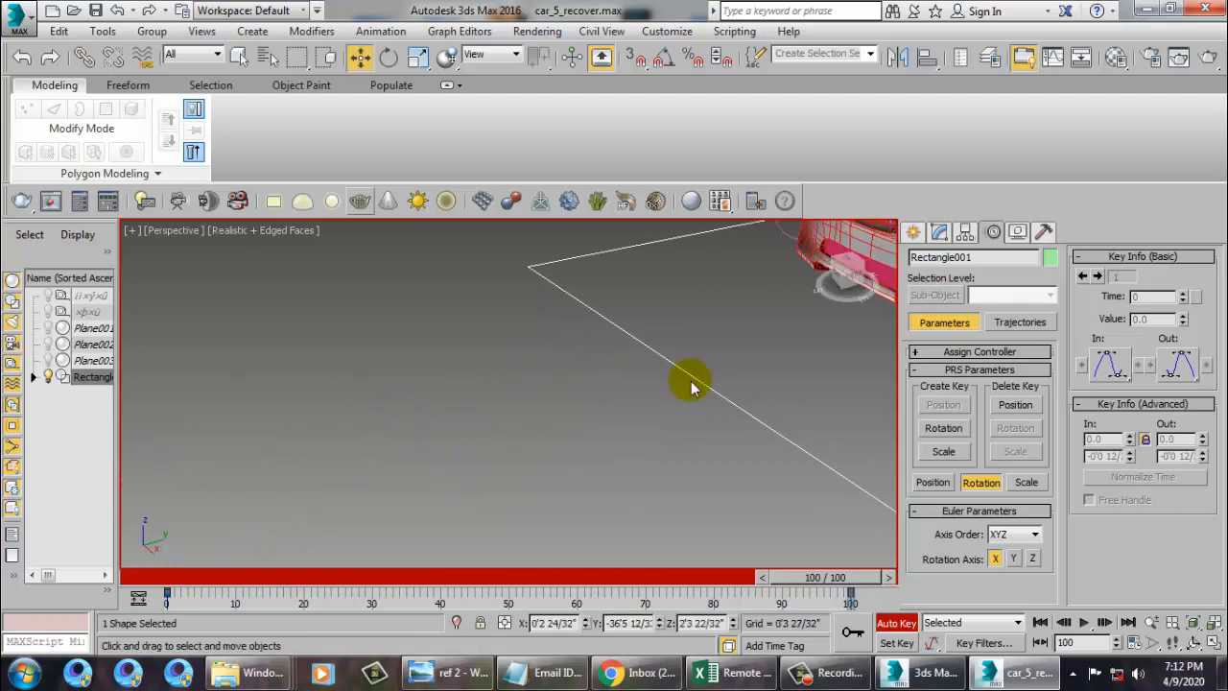
{"action": "key", "text": "z"}
{"action": "scroll", "coordinate": [510, 424], "scroll_direction": "up", "scroll_amount": 3}
{"action": "left_click", "coordinate": [485, 466]}
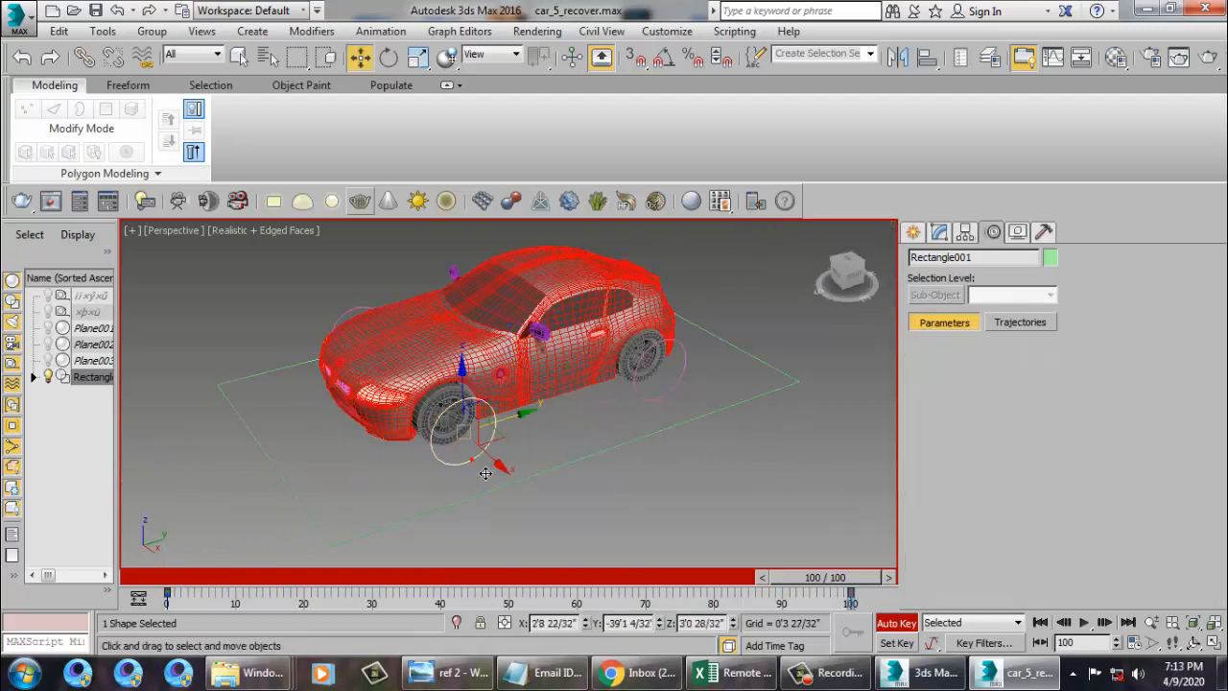
{"action": "key", "text": "z"}
{"action": "key", "text": "e"}
{"action": "left_click_drag", "start_coordinate": [536, 396], "coordinate": [535, 9]}
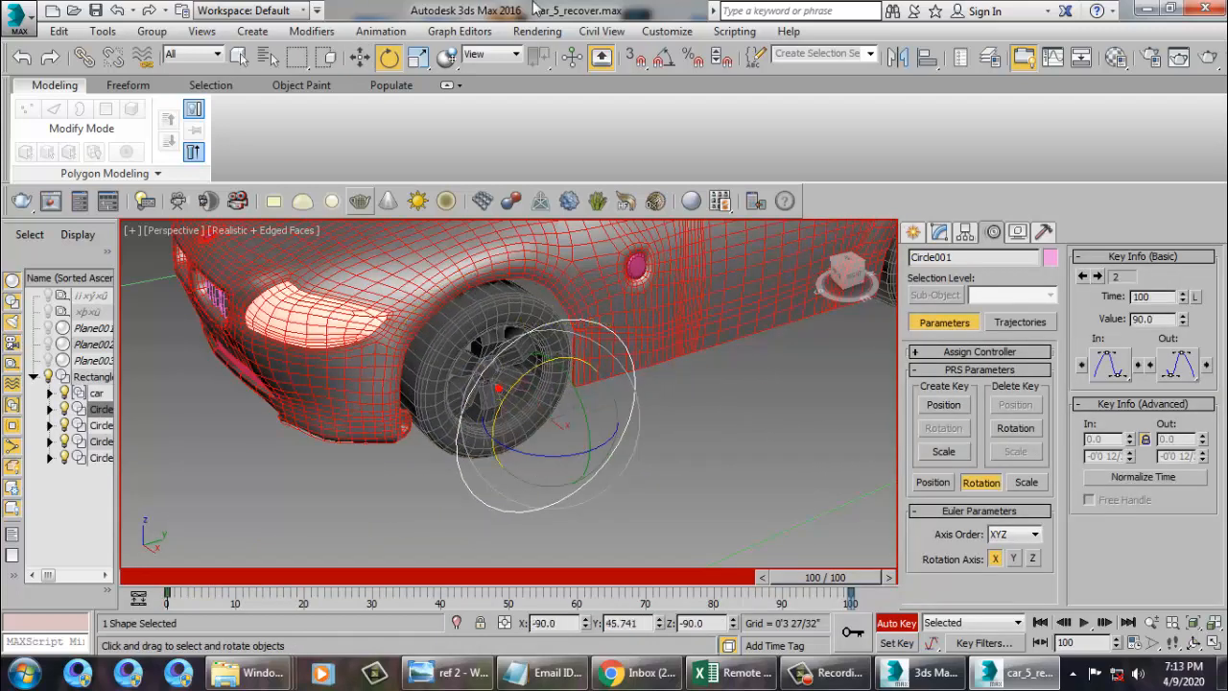
{"action": "left_click_drag", "start_coordinate": [538, 392], "coordinate": [360, 622]}
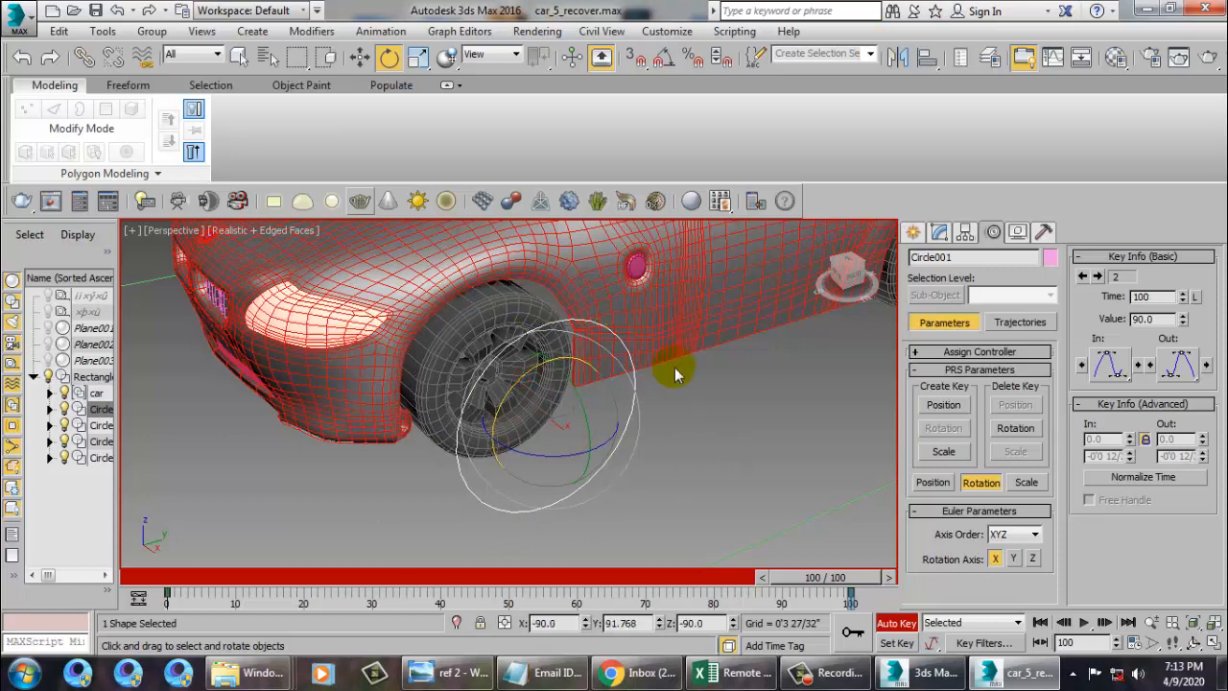
- Try rotating the circle beside the rear-left wheel about the X axis at frame 100, and undo each rotation
{"action": "middle_click_drag", "start_coordinate": [674, 374], "coordinate": [588, 432], "text": "alt"}
{"action": "left_click", "coordinate": [601, 447]}
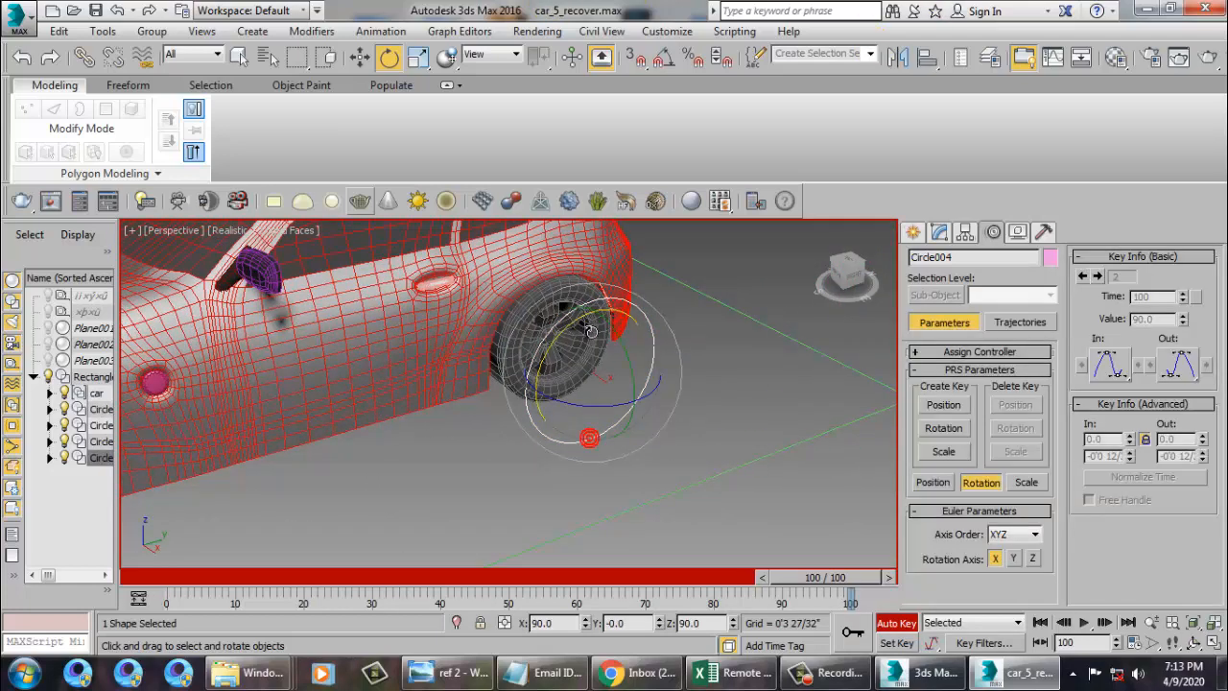
{"action": "key", "text": "ctrl+z"}
{"action": "left_click_drag", "start_coordinate": [606, 338], "coordinate": [562, 10]}
{"action": "key", "text": "ctrl+z"}
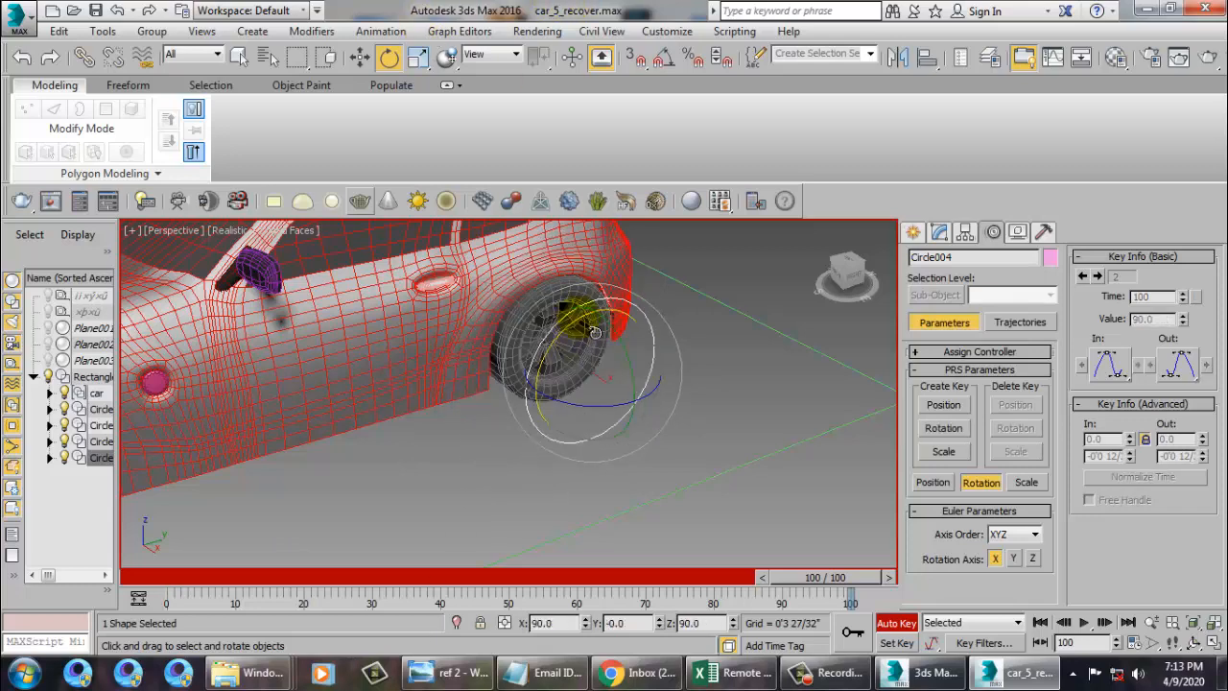
{"action": "left_click_drag", "start_coordinate": [595, 332], "coordinate": [1177, 551]}
{"action": "key", "text": "ctrl+z"}
{"action": "scroll", "coordinate": [474, 411], "scroll_direction": "down", "scroll_amount": 4}
- At frame 100, select the circle beside the front-right wheel and rotate it about the X axis
{"action": "middle_click_drag", "start_coordinate": [475, 411], "coordinate": [553, 458], "text": "alt"}
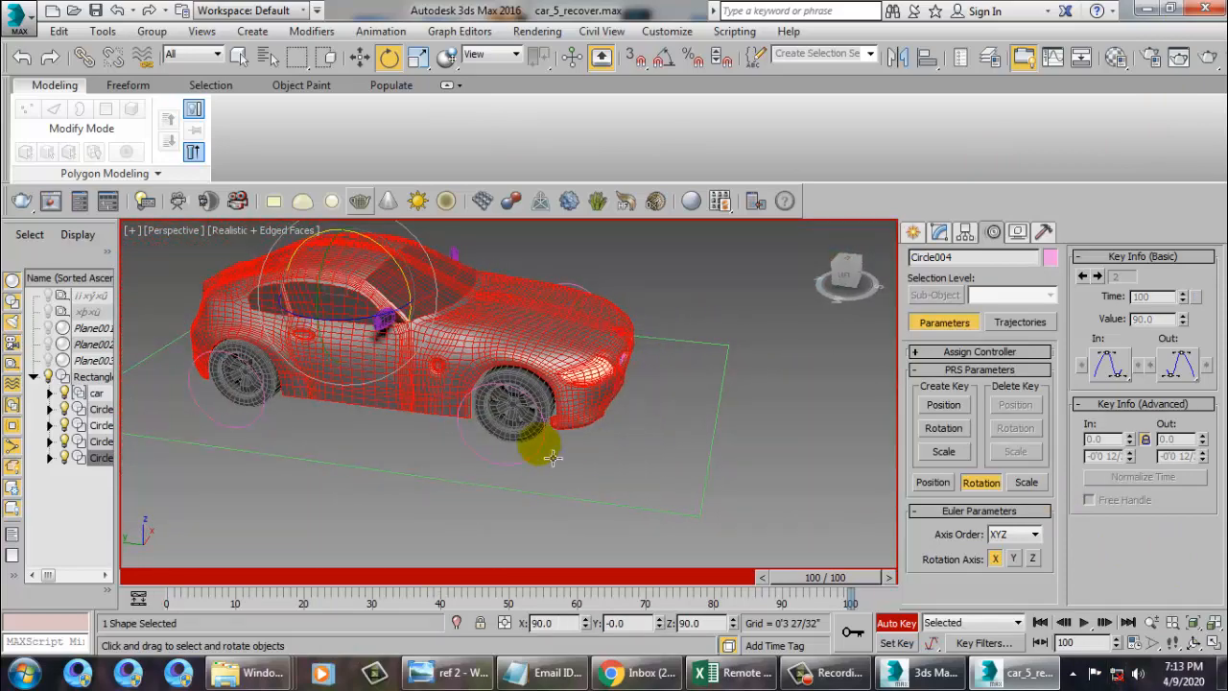
{"action": "left_click", "coordinate": [533, 460]}
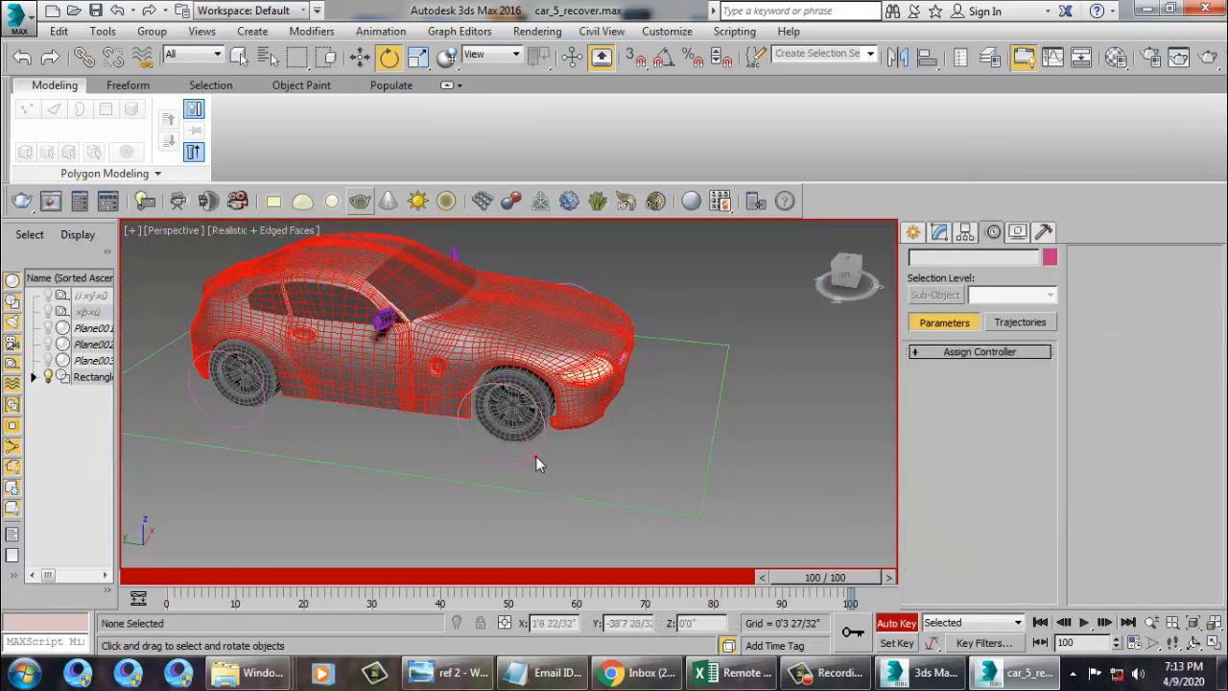
{"action": "left_click", "coordinate": [544, 464]}
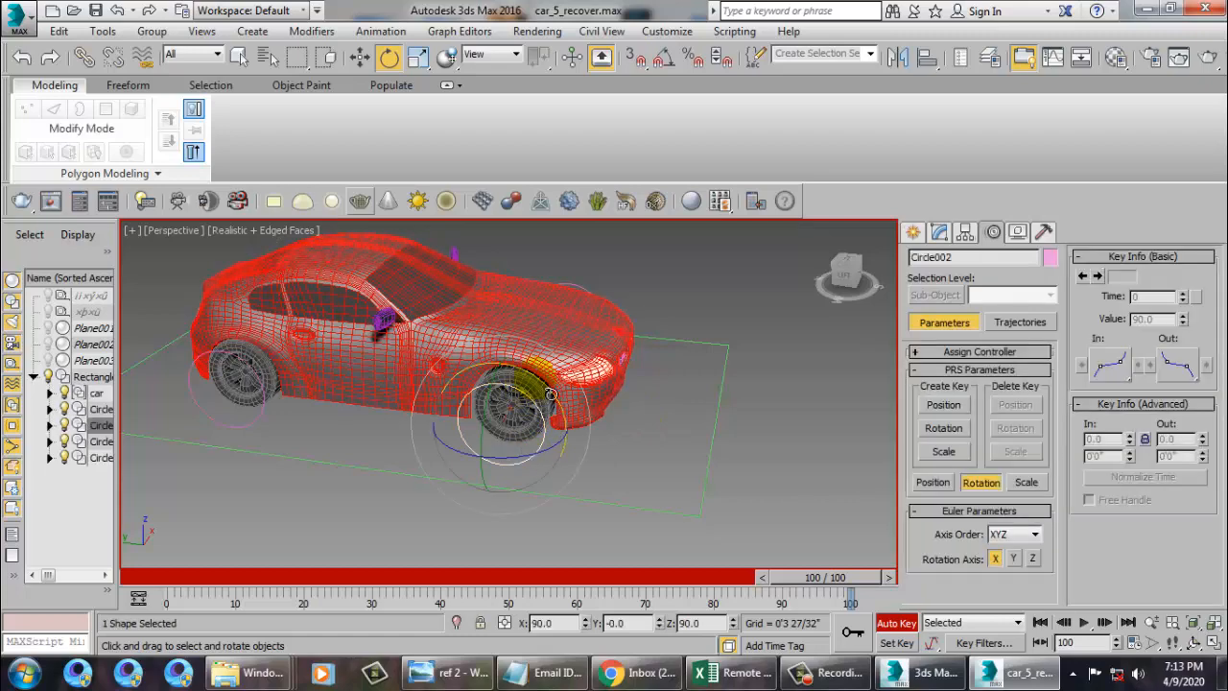
{"action": "left_click_drag", "start_coordinate": [540, 411], "coordinate": [531, 98]}
- Select the circle beside the rear-right wheel and scrub the animation back to frame 0 to review the car's drive
{"action": "middle_click_drag", "start_coordinate": [431, 343], "coordinate": [299, 326], "text": "alt"}
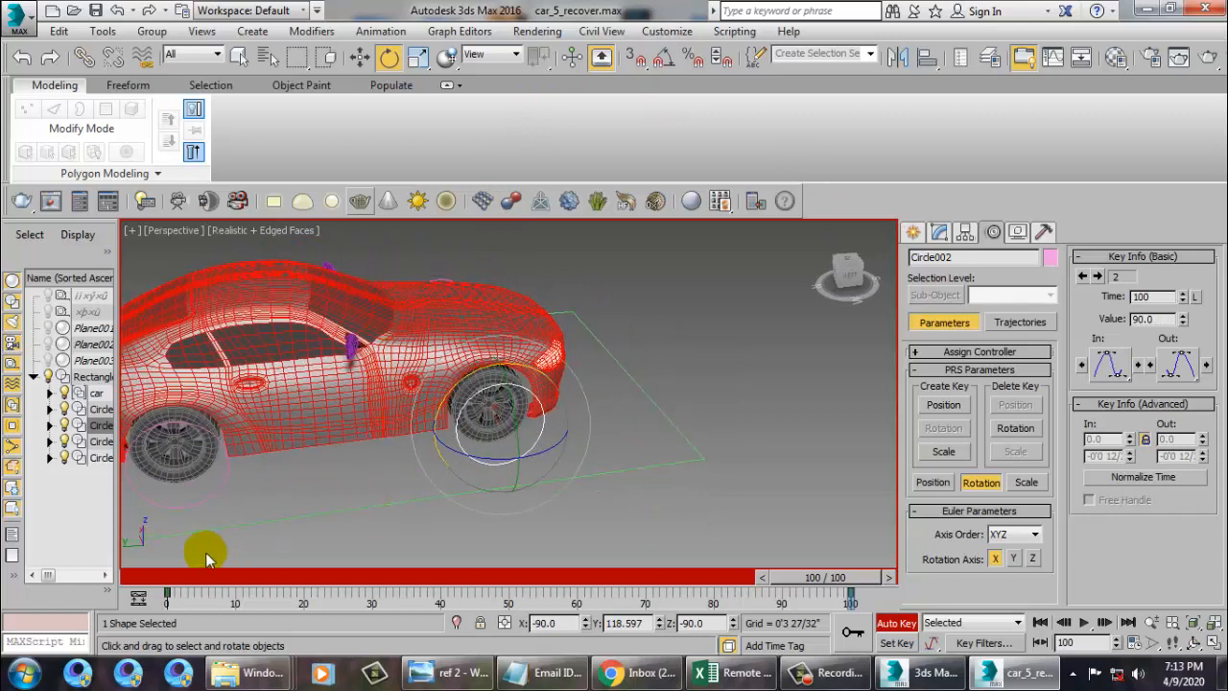
{"action": "left_click", "coordinate": [226, 509]}
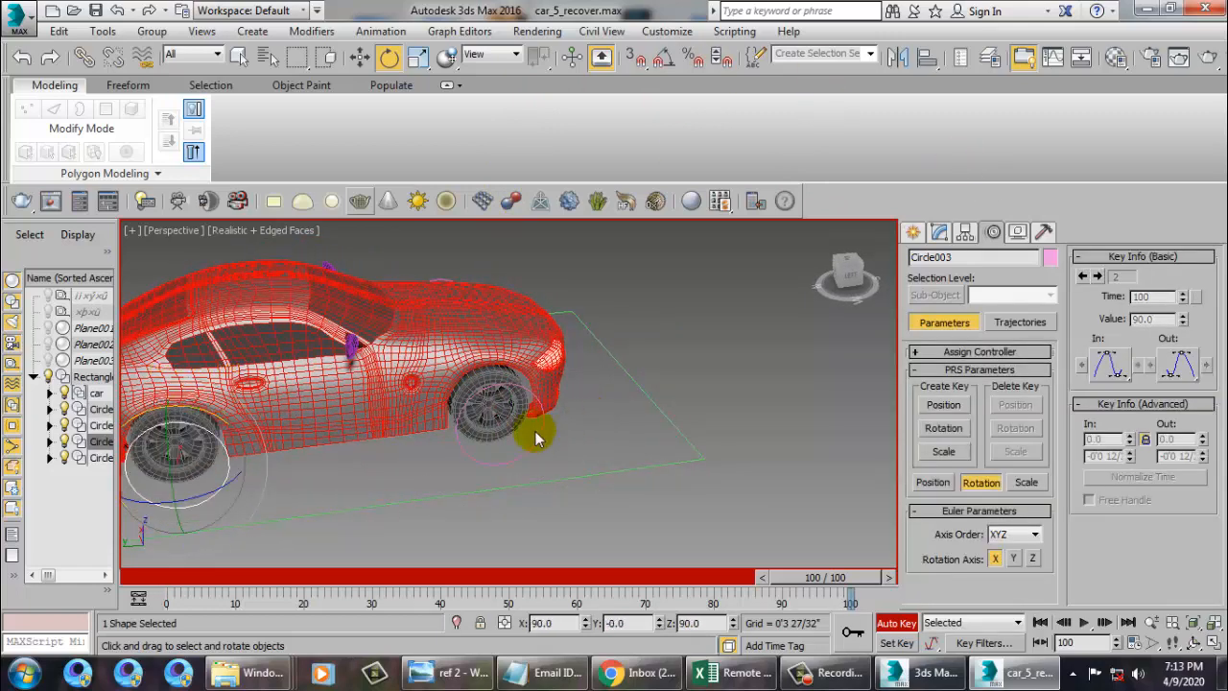
{"action": "middle_click_drag", "start_coordinate": [536, 432], "coordinate": [636, 414], "text": "alt"}
{"action": "scroll", "coordinate": [637, 415], "scroll_direction": "down", "scroll_amount": 6}
{"action": "middle_click_drag", "start_coordinate": [512, 418], "coordinate": [624, 383]}
{"action": "middle_click_drag", "start_coordinate": [624, 384], "coordinate": [642, 399], "text": "alt"}
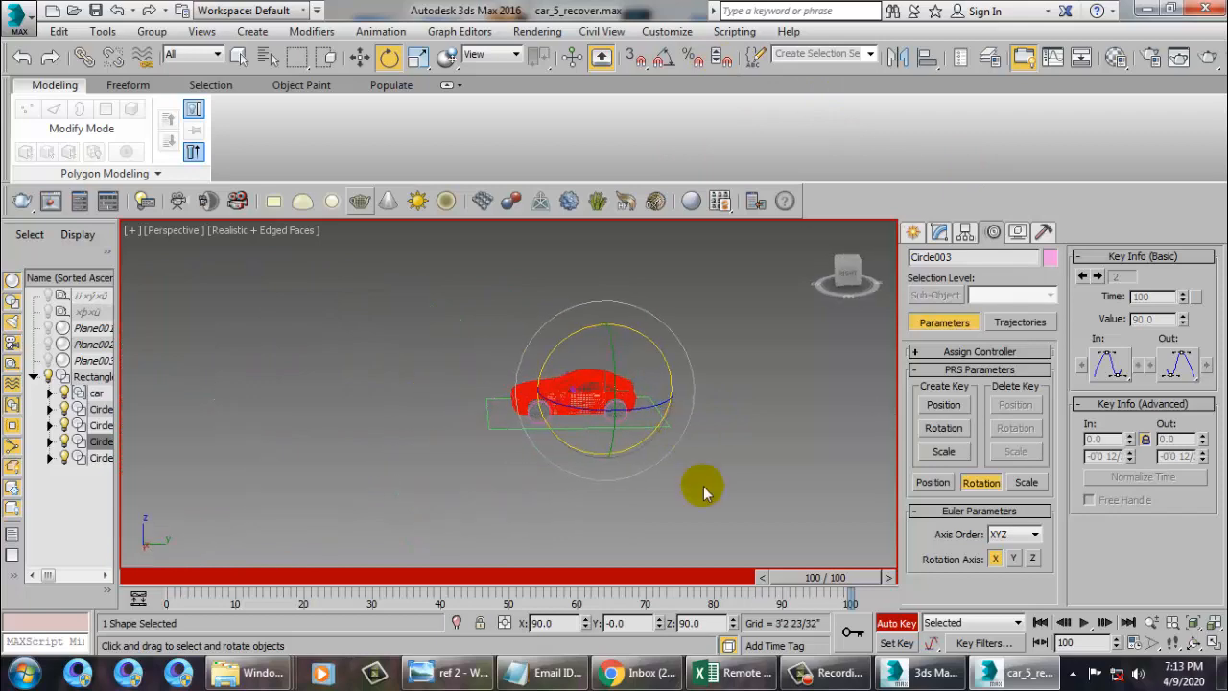
{"action": "left_click_drag", "start_coordinate": [842, 585], "coordinate": [206, 579]}
{"action": "key", "text": "z"}
{"action": "scroll", "coordinate": [600, 451], "scroll_direction": "down", "scroll_amount": 8}
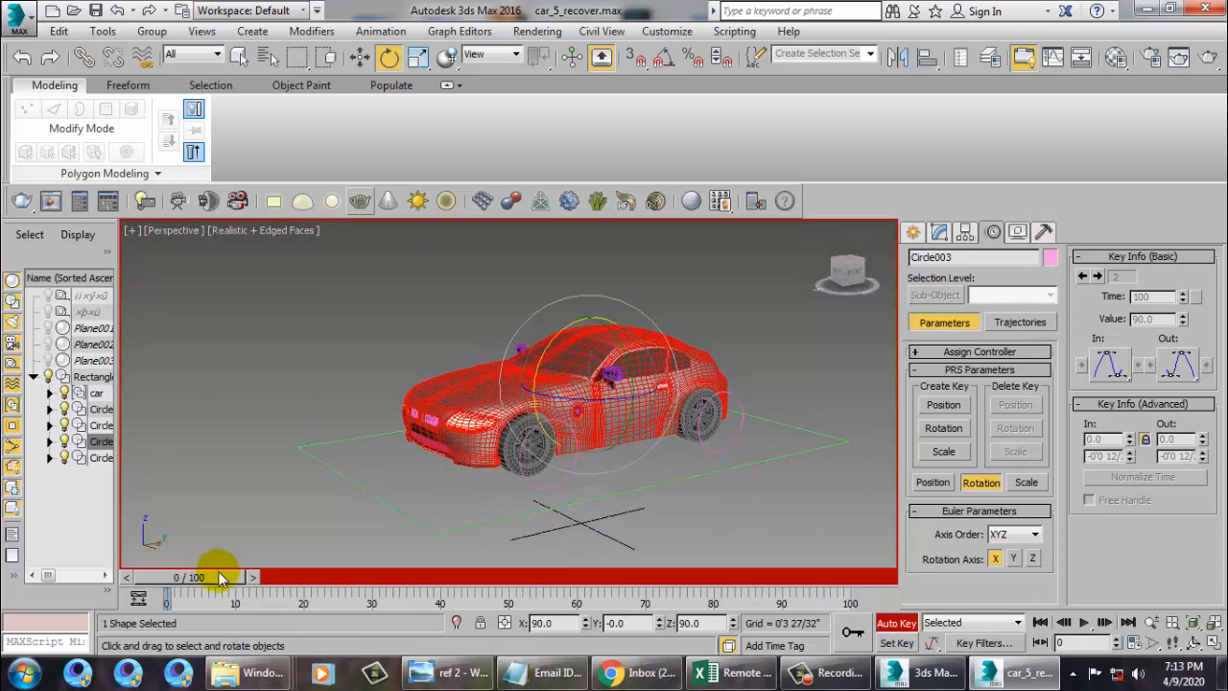
{"action": "mouse_move", "coordinate": [220, 579]}
{"action": "left_mouse_down"}
{"action": "mouse_move", "coordinate": [350, 581]}
{"action": "mouse_move", "coordinate": [197, 579]}
{"action": "left_mouse_up"}
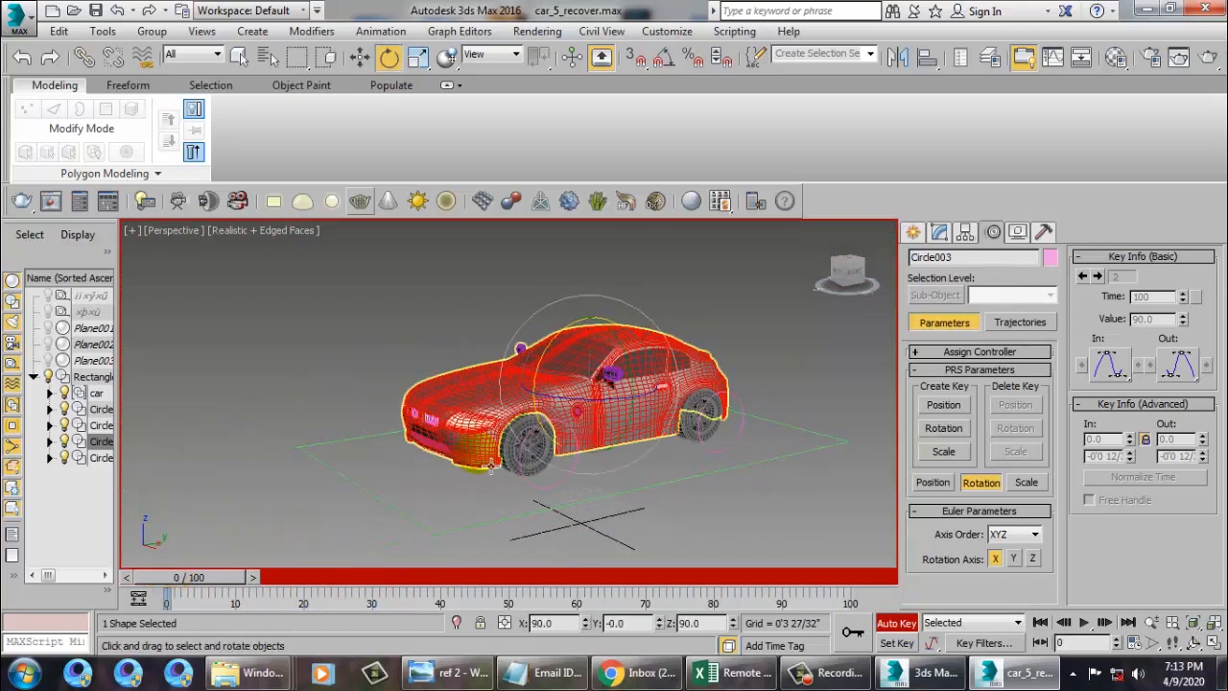
- Select the circle beside the front-left wheel and rotate it about the X axis at frame 100
{"action": "middle_click_drag", "start_coordinate": [490, 468], "coordinate": [530, 509]}
{"action": "left_click", "coordinate": [572, 501]}
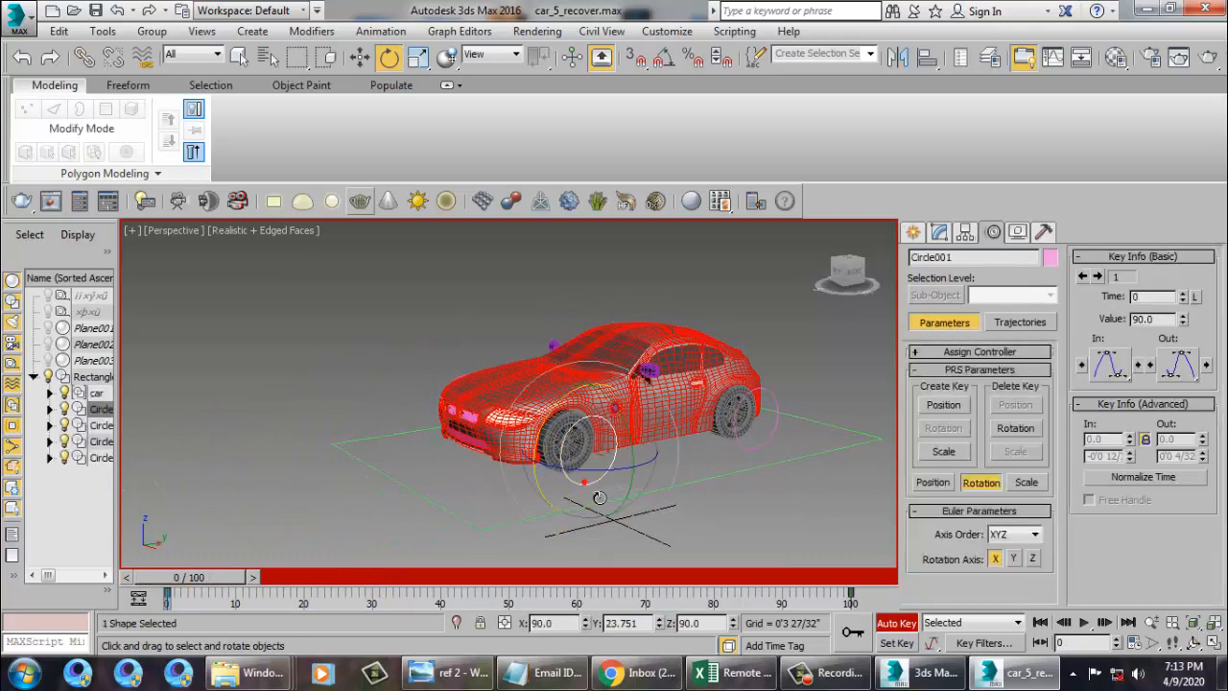
{"action": "left_click_drag", "start_coordinate": [201, 583], "coordinate": [907, 582]}
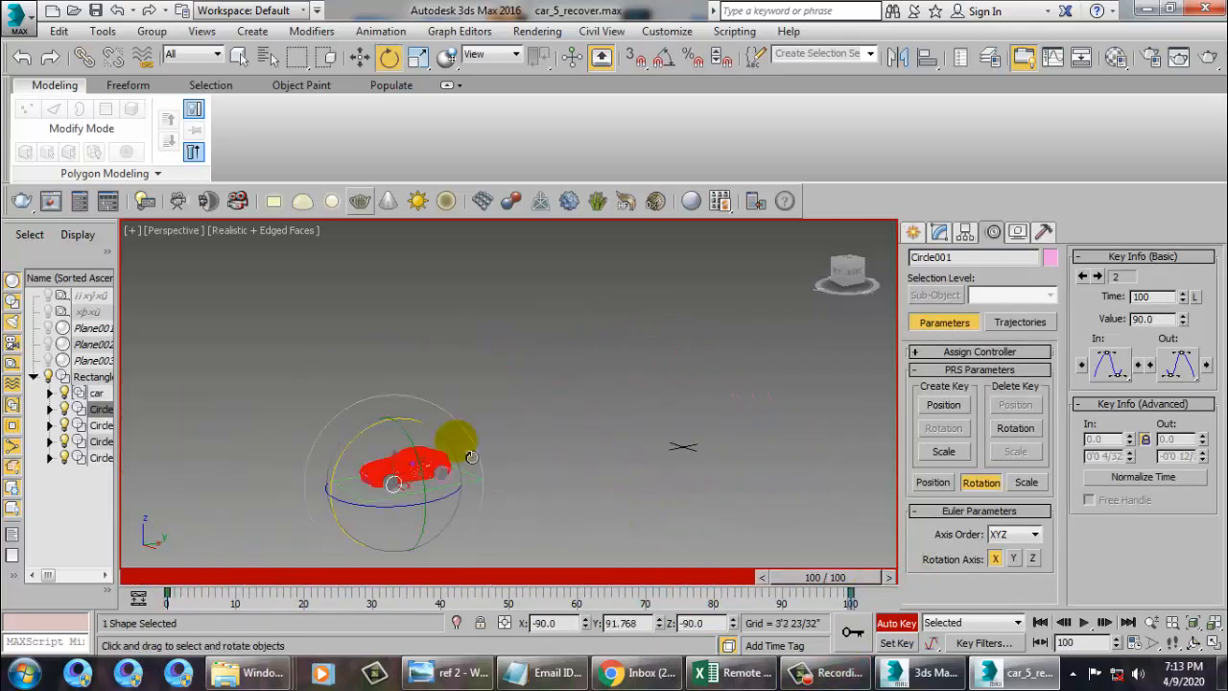
{"action": "scroll", "coordinate": [471, 457], "scroll_direction": "up", "scroll_amount": 10}
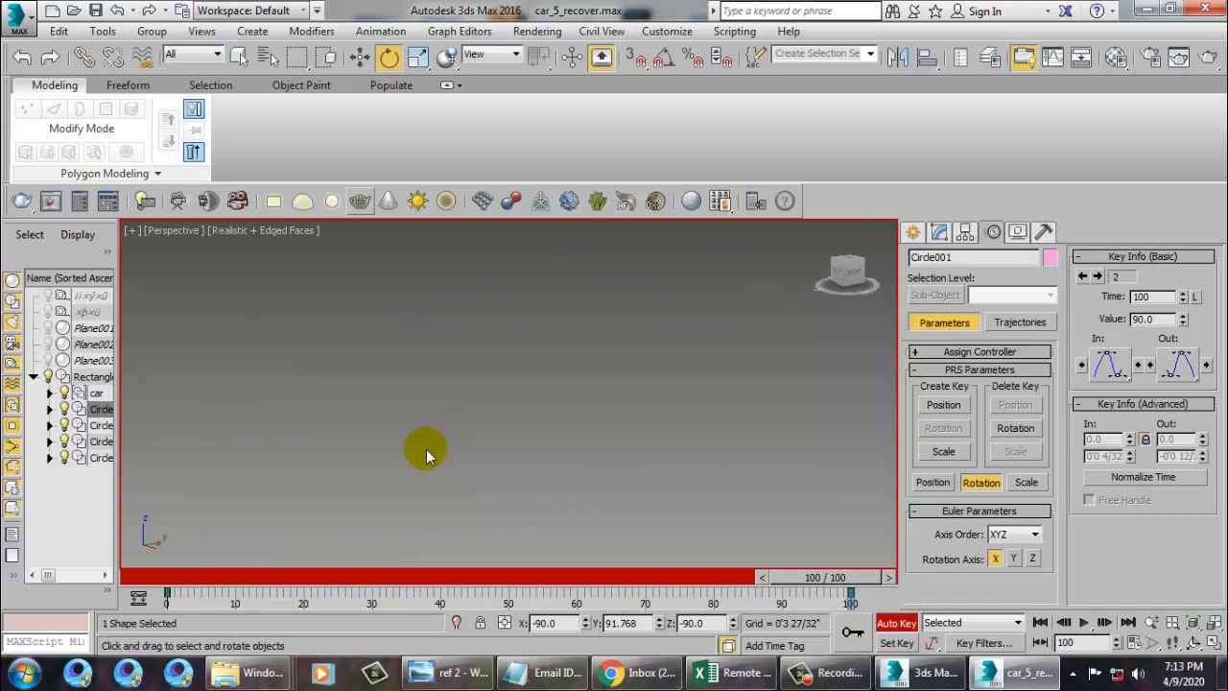
{"action": "scroll", "coordinate": [427, 455], "scroll_direction": "down", "scroll_amount": 3}
{"action": "left_click_drag", "start_coordinate": [477, 383], "coordinate": [838, 677]}
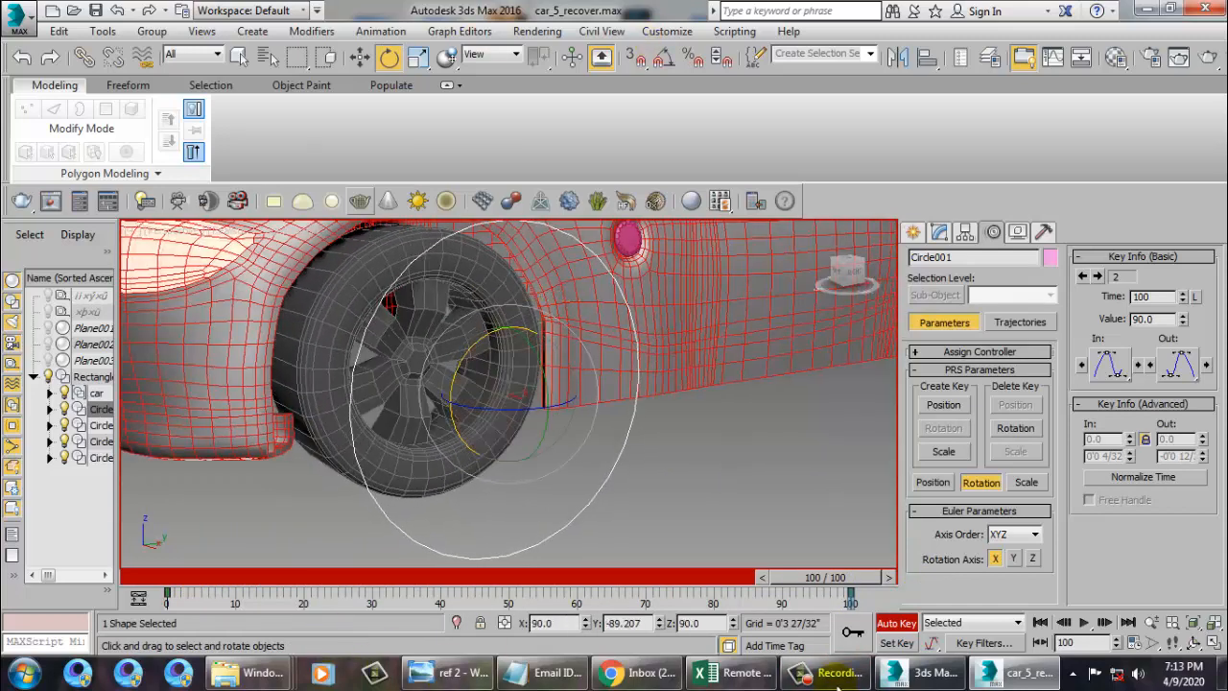
- At frame 61, rotate the circle beside the front-left wheel about the X axis to key its roll
{"action": "left_click_drag", "start_coordinate": [819, 585], "coordinate": [623, 581]}
{"action": "middle_click_drag", "start_coordinate": [699, 443], "coordinate": [613, 473]}
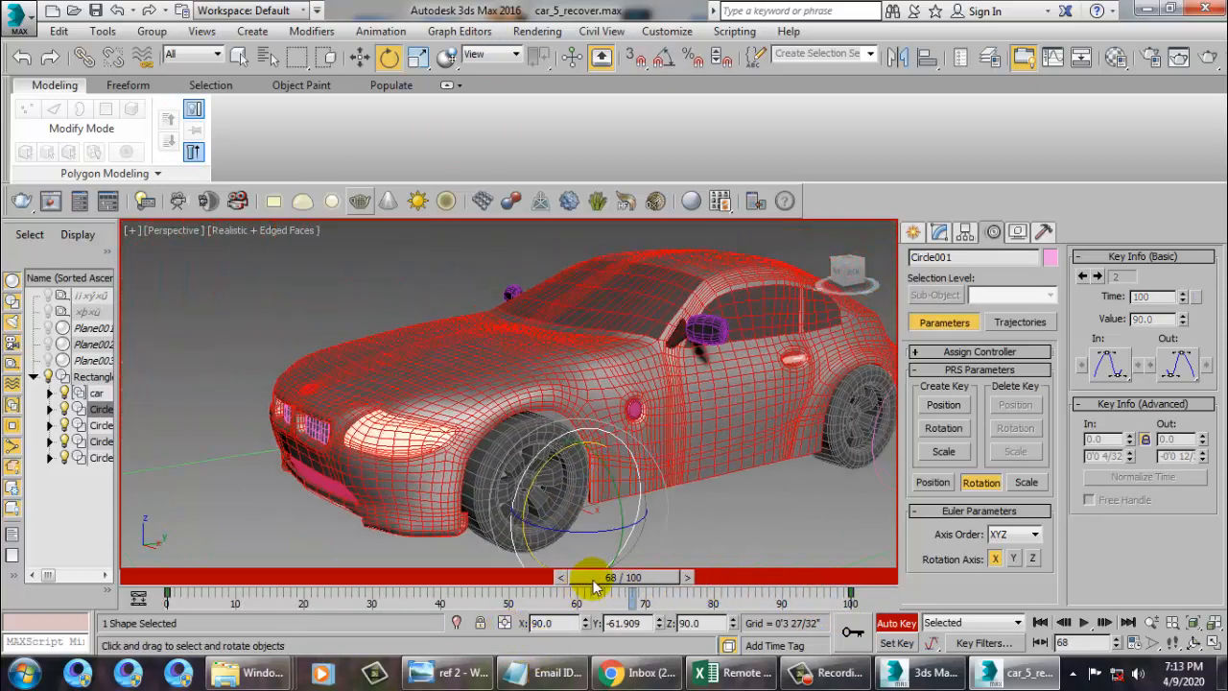
{"action": "left_click_drag", "start_coordinate": [595, 587], "coordinate": [573, 581]}
{"action": "left_click_drag", "start_coordinate": [798, 451], "coordinate": [670, 245]}
- Play the animation from near the start, stop it, and scrub to frame 32 to check the motion
{"action": "left_click_drag", "start_coordinate": [600, 578], "coordinate": [184, 582]}
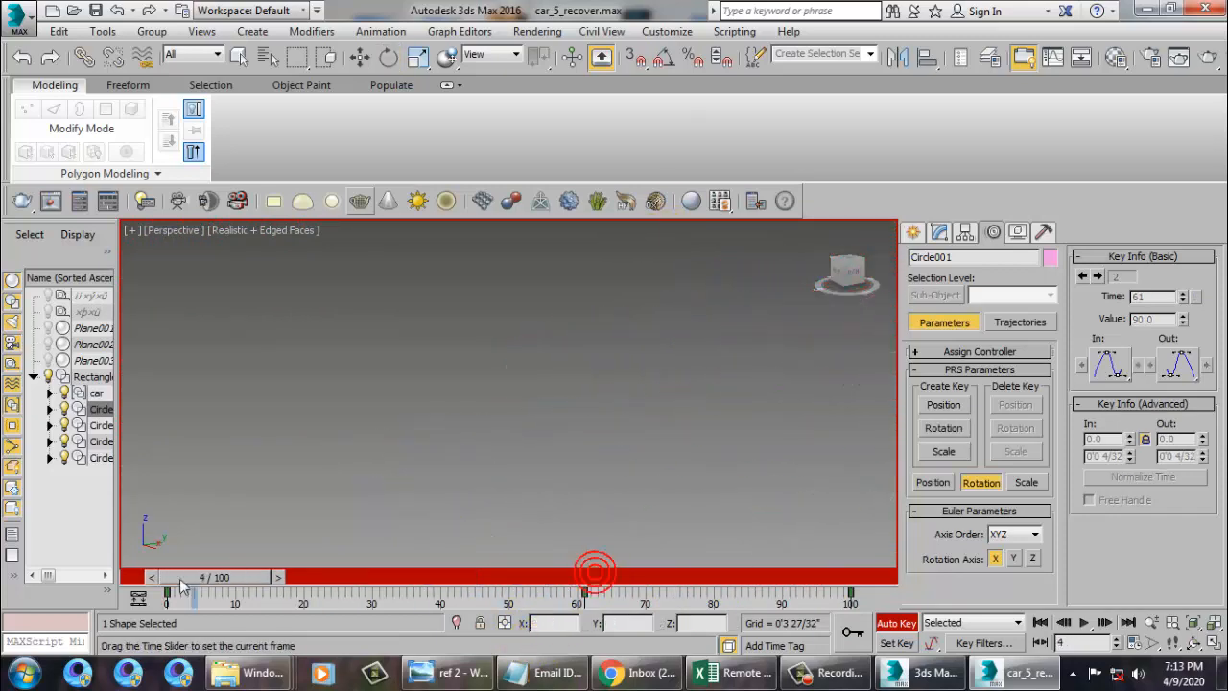
{"action": "middle_click_drag", "start_coordinate": [709, 276], "coordinate": [413, 388]}
{"action": "scroll", "coordinate": [512, 375], "scroll_direction": "up", "scroll_amount": 5}
{"action": "left_click", "coordinate": [1092, 623]}
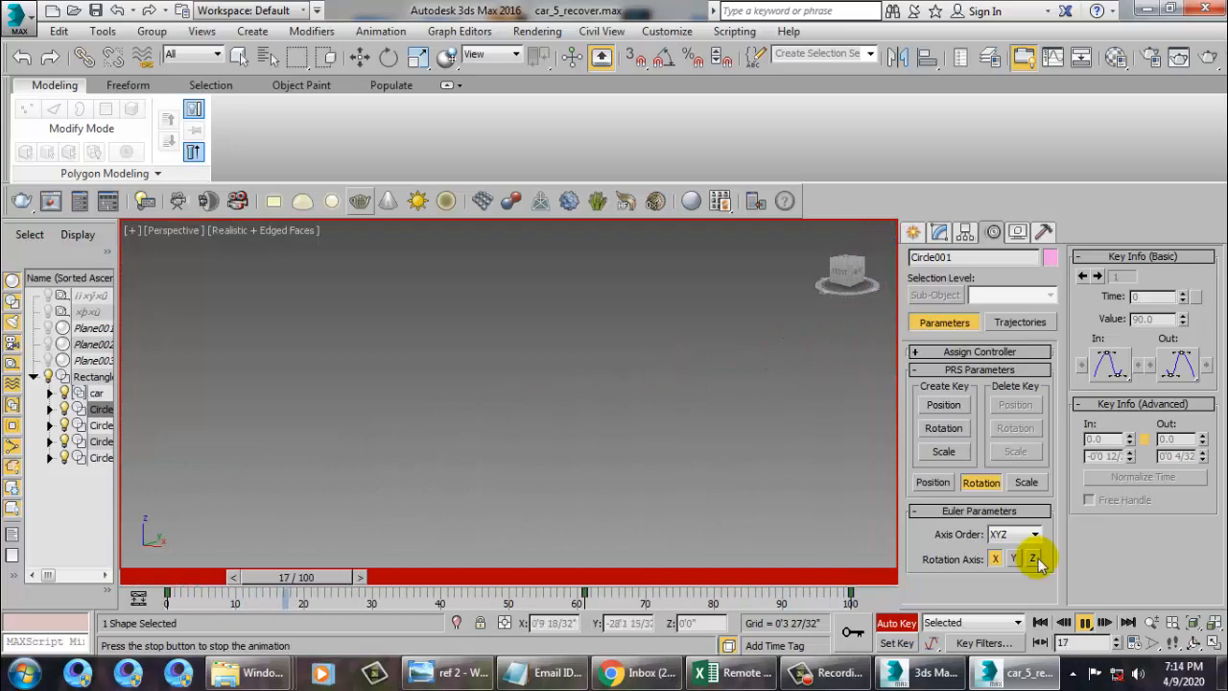
{"action": "left_click", "coordinate": [1089, 623]}
{"action": "left_click_drag", "start_coordinate": [715, 576], "coordinate": [405, 584]}
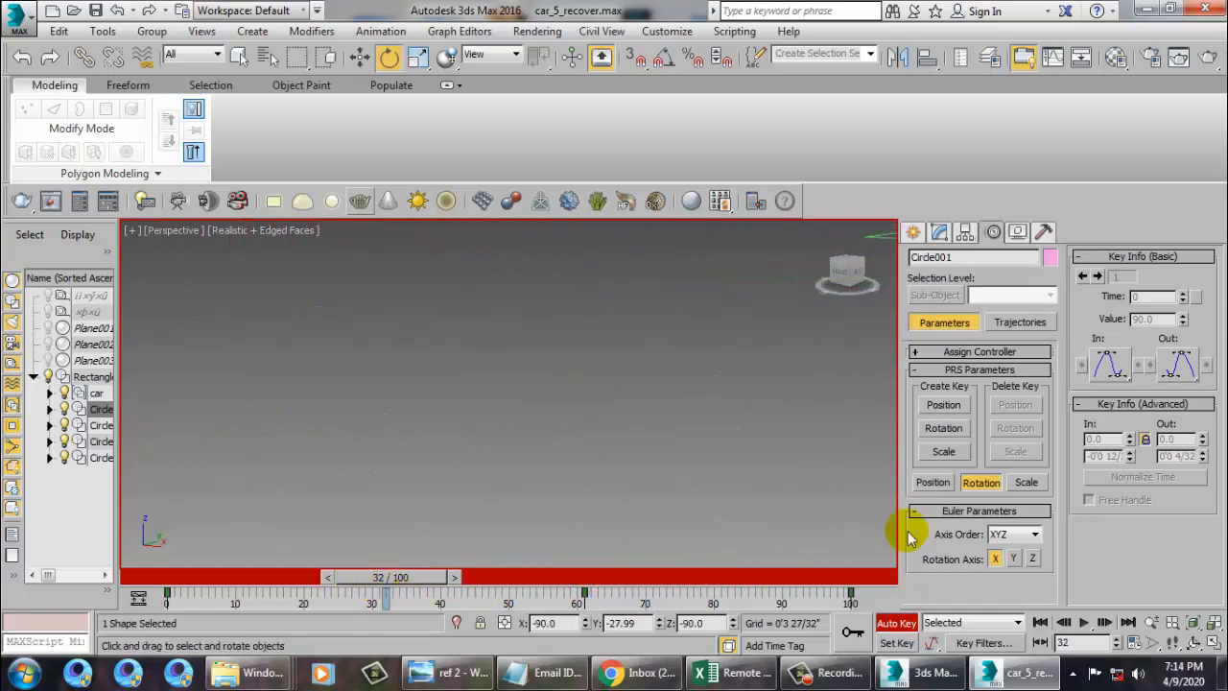
- Select the circle beside the rear-right wheel and rotate it about the X axis at frame 31
{"action": "scroll", "coordinate": [646, 405], "scroll_direction": "down", "scroll_amount": 4}
{"action": "middle_click_drag", "start_coordinate": [650, 402], "coordinate": [511, 535], "text": "alt"}
{"action": "scroll", "coordinate": [765, 349], "scroll_direction": "down", "scroll_amount": 4}
{"action": "left_click", "coordinate": [529, 532]}
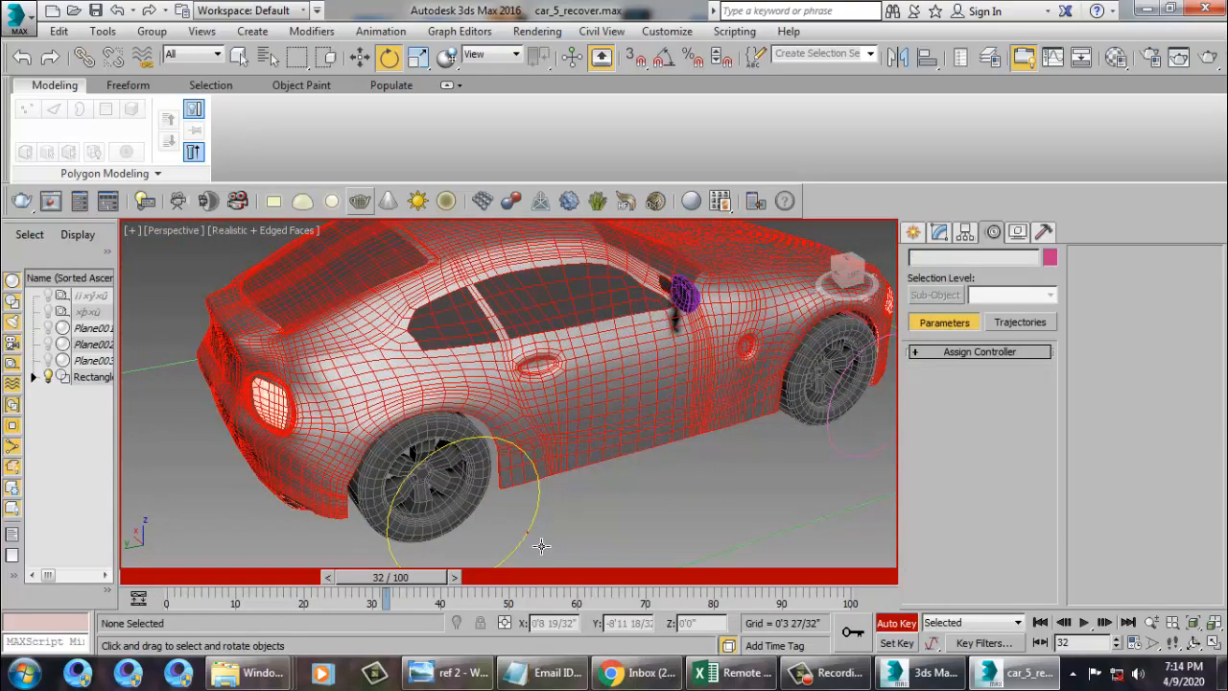
{"action": "left_click", "coordinate": [527, 536]}
{"action": "mouse_move", "coordinate": [401, 580]}
{"action": "left_mouse_down"}
{"action": "mouse_move", "coordinate": [239, 581]}
{"action": "mouse_move", "coordinate": [375, 581]}
{"action": "mouse_move", "coordinate": [401, 595]}
{"action": "left_mouse_up"}
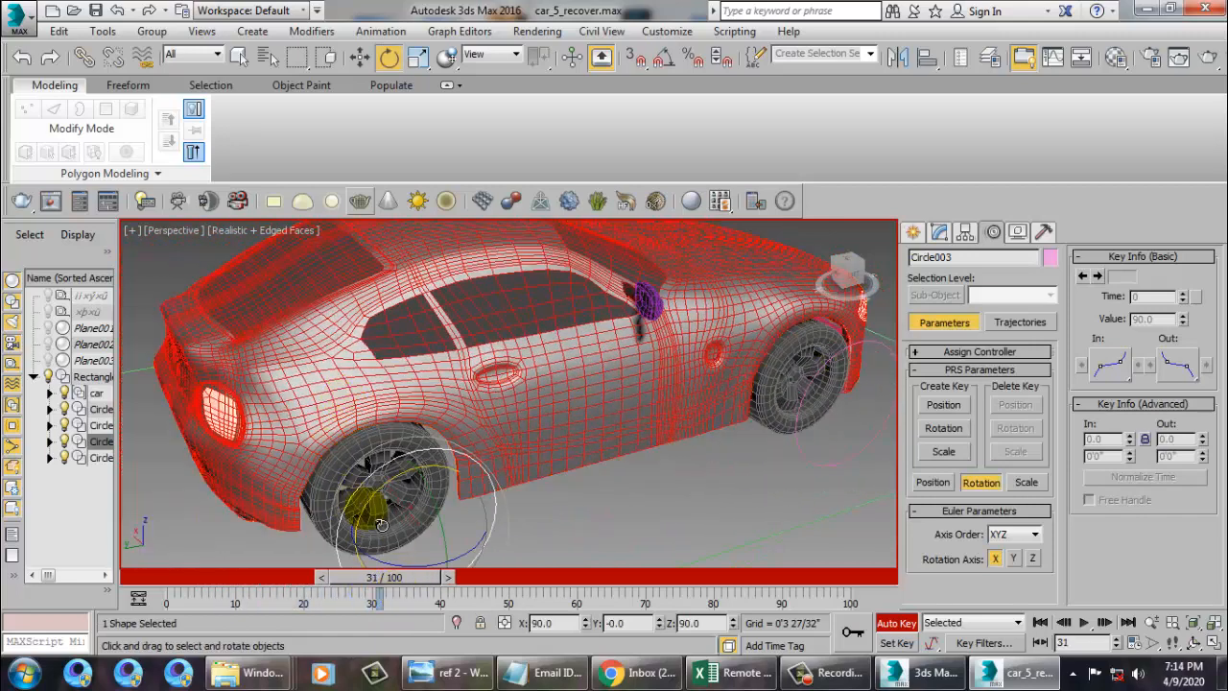
{"action": "left_click_drag", "start_coordinate": [383, 488], "coordinate": [875, 478]}
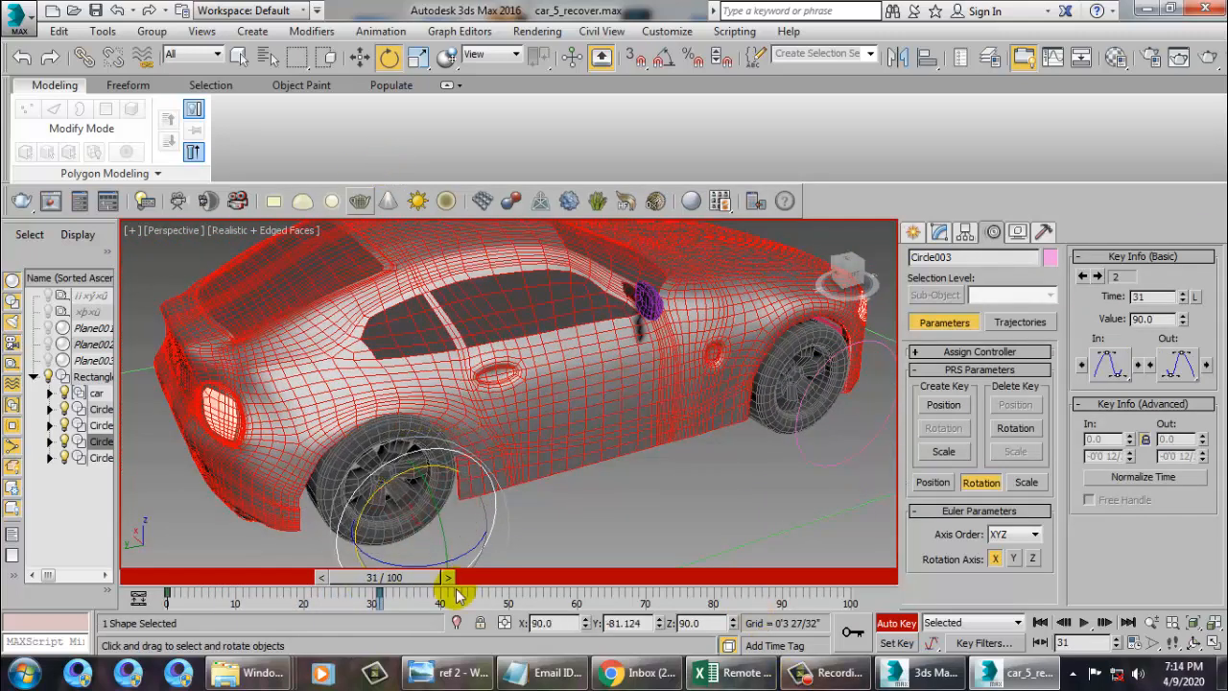
- Go to frame 42, select the rectangle controller around the car, and switch to the Move tool
{"action": "left_click_drag", "start_coordinate": [396, 592], "coordinate": [490, 588]}
{"action": "middle_click_drag", "start_coordinate": [452, 399], "coordinate": [642, 434], "text": "alt"}
{"action": "scroll", "coordinate": [642, 435], "scroll_direction": "down", "scroll_amount": 6}
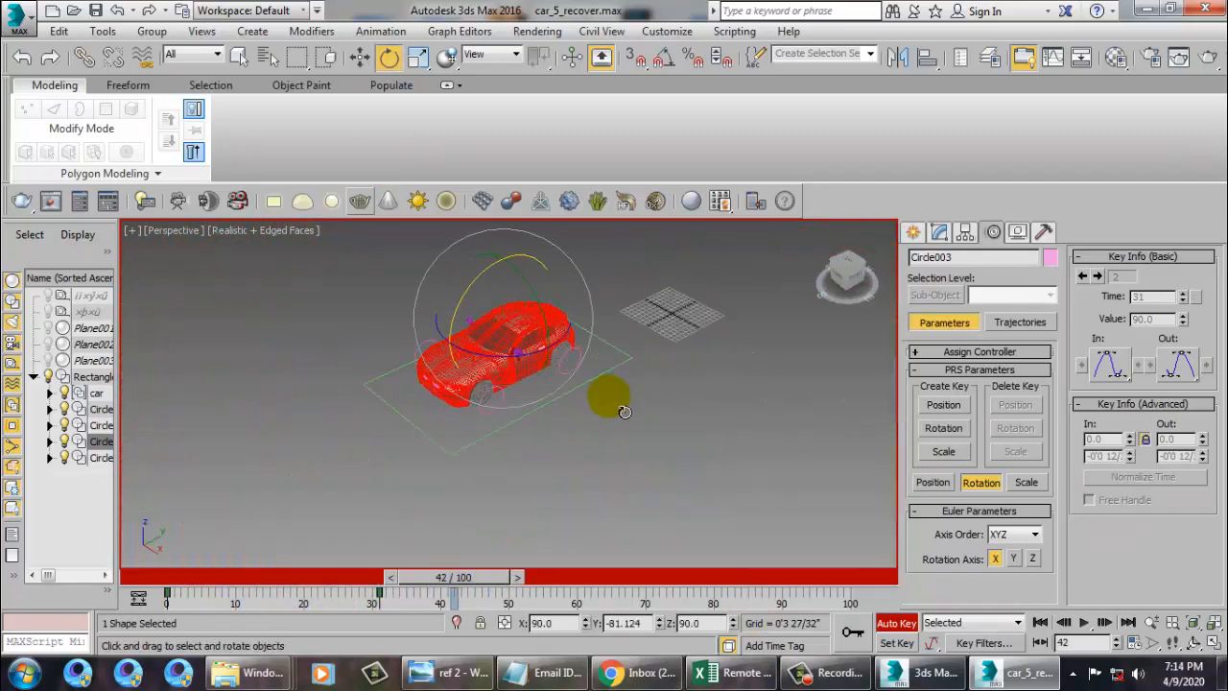
{"action": "scroll", "coordinate": [635, 437], "scroll_direction": "up", "scroll_amount": 8}
{"action": "scroll", "coordinate": [657, 482], "scroll_direction": "down", "scroll_amount": 2}
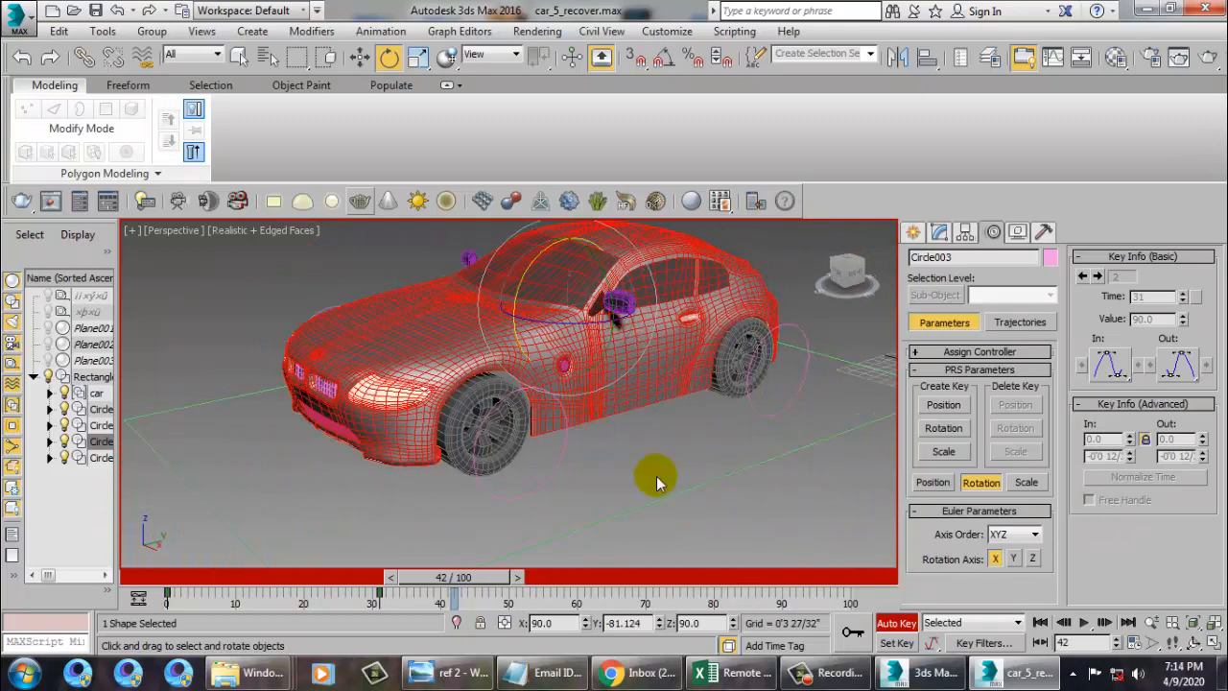
{"action": "left_click", "coordinate": [662, 516]}
{"action": "scroll", "coordinate": [672, 494], "scroll_direction": "down", "scroll_amount": 3}
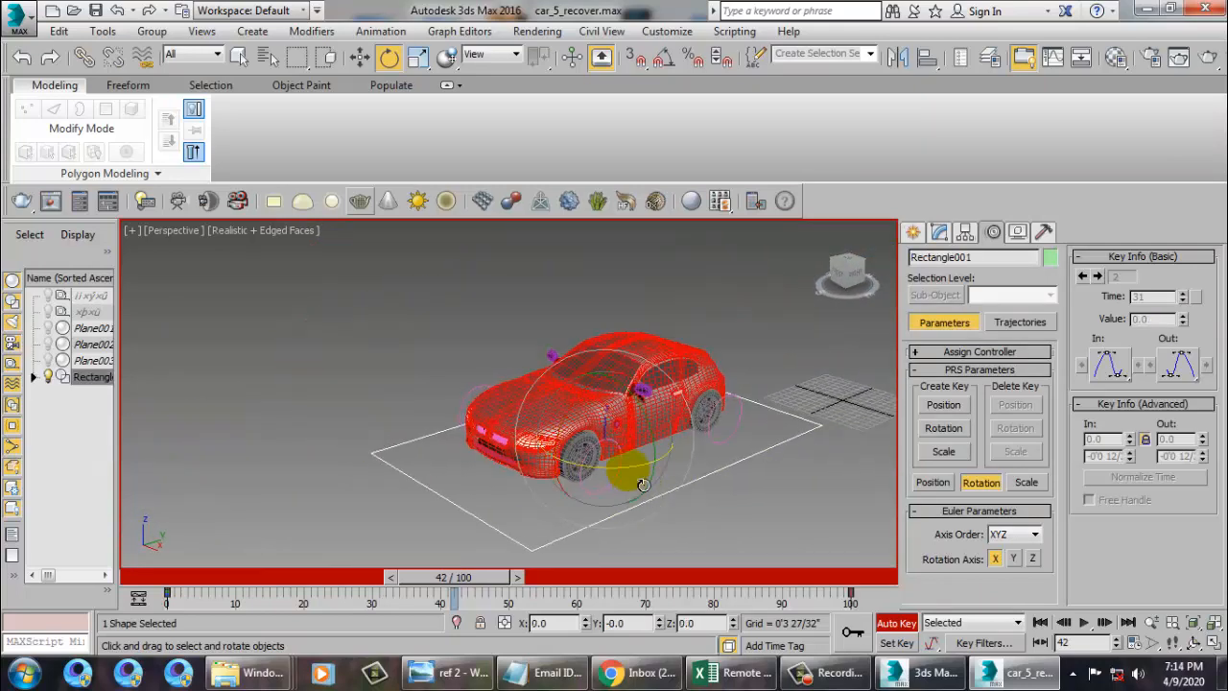
{"action": "left_click_drag", "start_coordinate": [664, 438], "coordinate": [675, 506]}
{"action": "scroll", "coordinate": [690, 499], "scroll_direction": "up", "scroll_amount": 10}
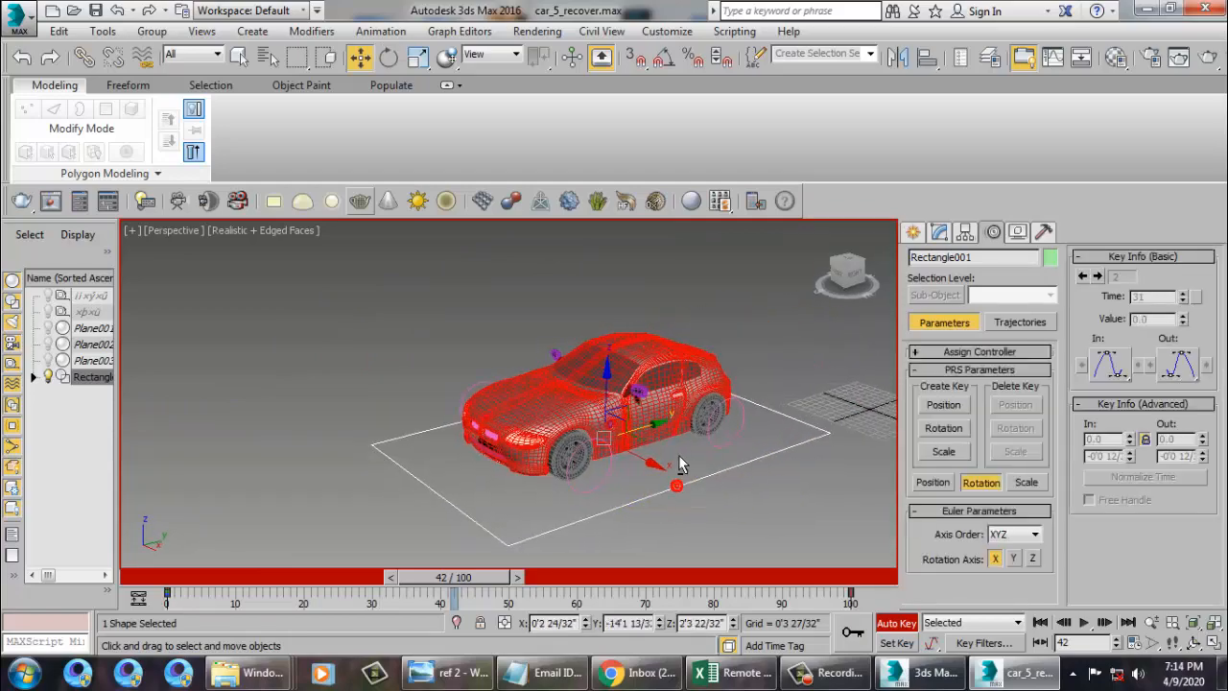
{"action": "scroll", "coordinate": [691, 473], "scroll_direction": "down", "scroll_amount": 10}
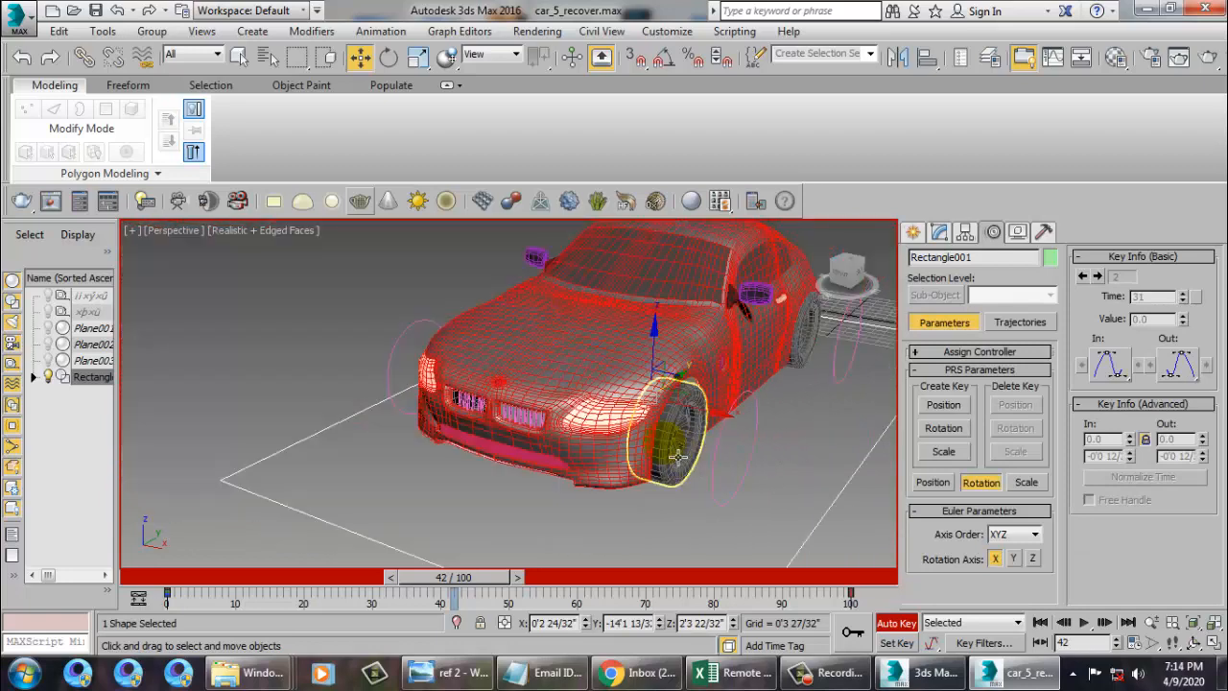
- Select the front-left wheel and center its pivot to the object
{"action": "left_click", "coordinate": [696, 469]}
{"action": "scroll", "coordinate": [701, 468], "scroll_direction": "up", "scroll_amount": 8}
{"action": "middle_click_drag", "start_coordinate": [705, 463], "coordinate": [549, 445], "text": "alt"}
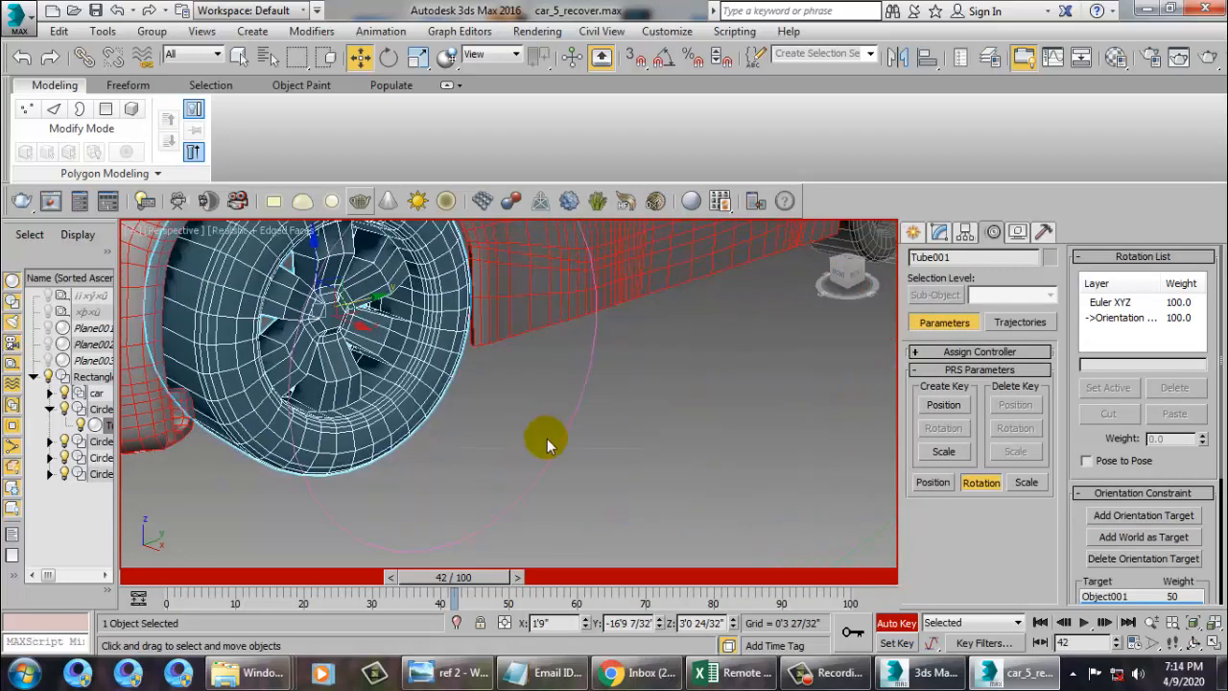
{"action": "left_click", "coordinate": [966, 231]}
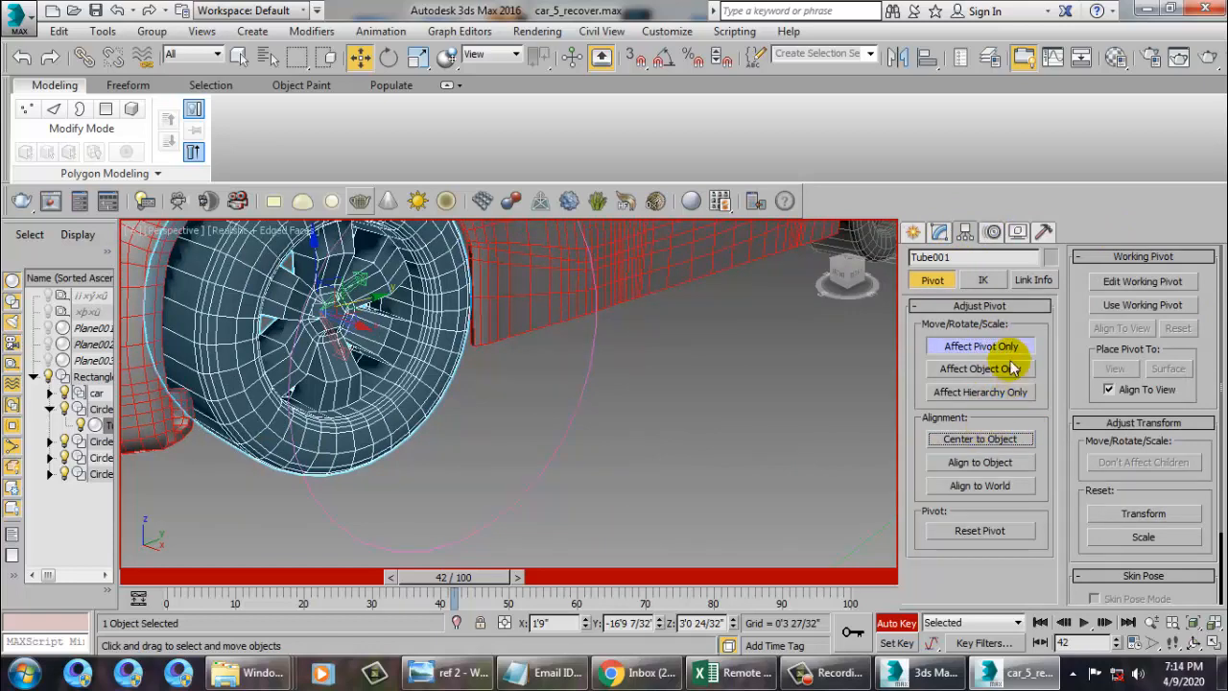
{"action": "middle_click_drag", "start_coordinate": [479, 388], "coordinate": [443, 409], "text": "alt"}
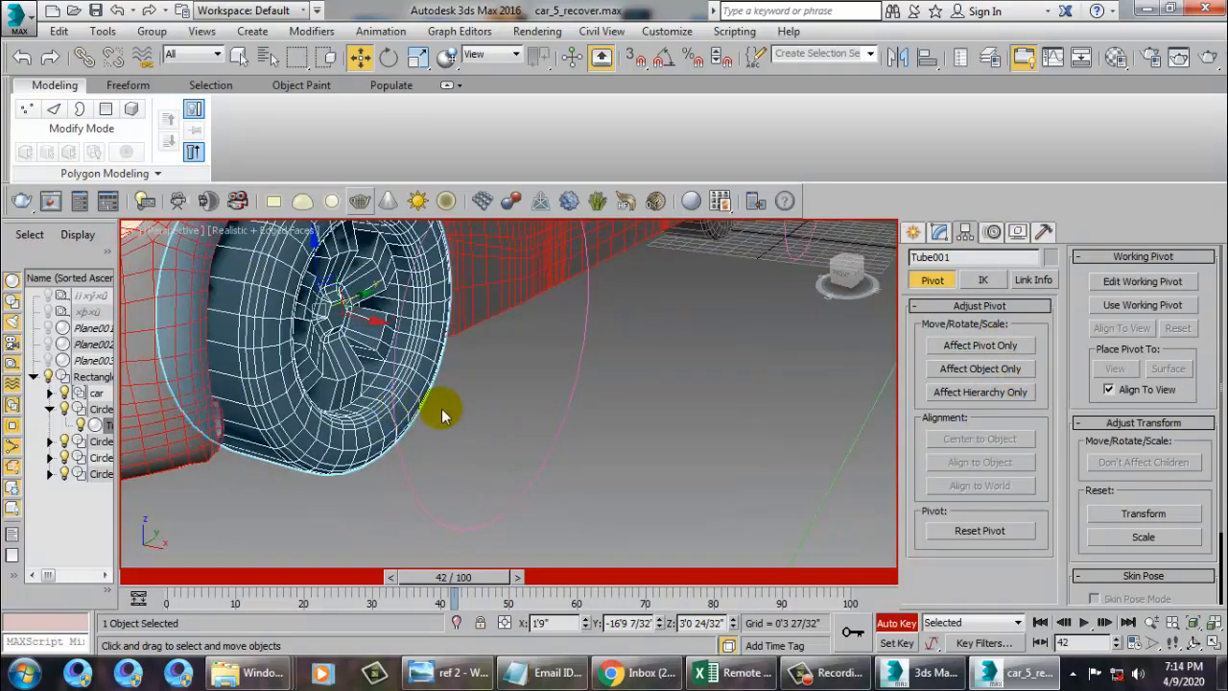
- Apply an Orientation constraint from the front-left wheel to the circle beside it
{"action": "left_click", "coordinate": [376, 32]}
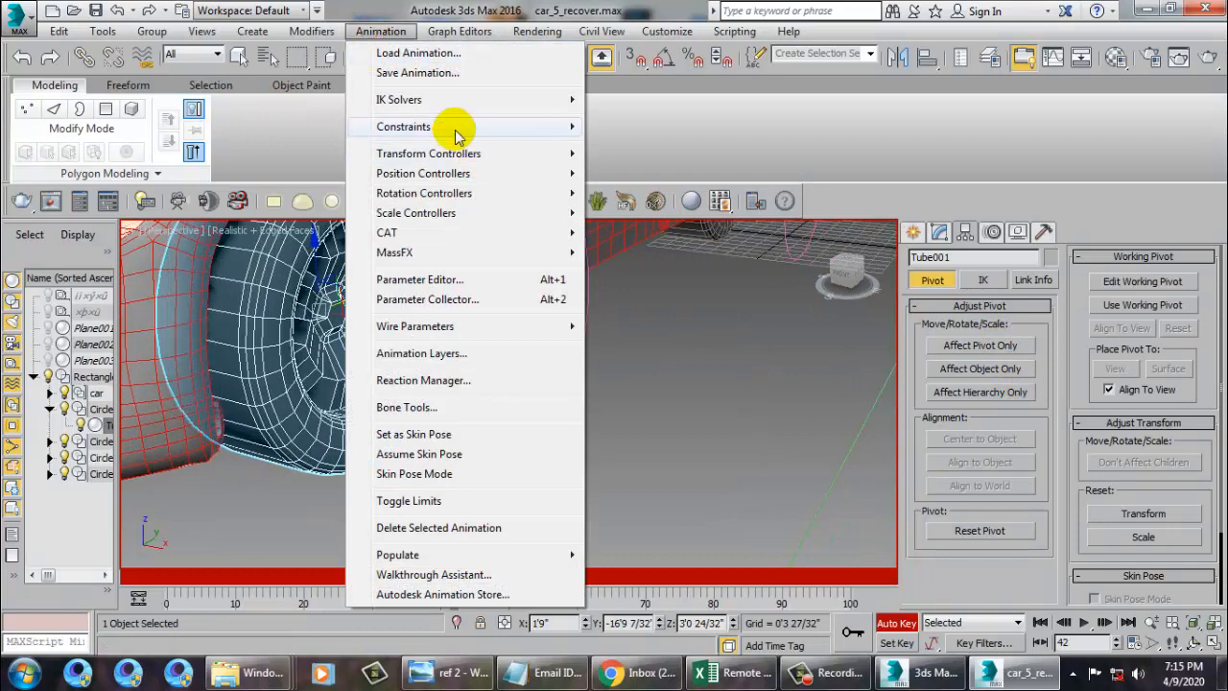
{"action": "mouse_move", "coordinate": [499, 136]}
{"action": "left_click", "coordinate": [659, 268]}
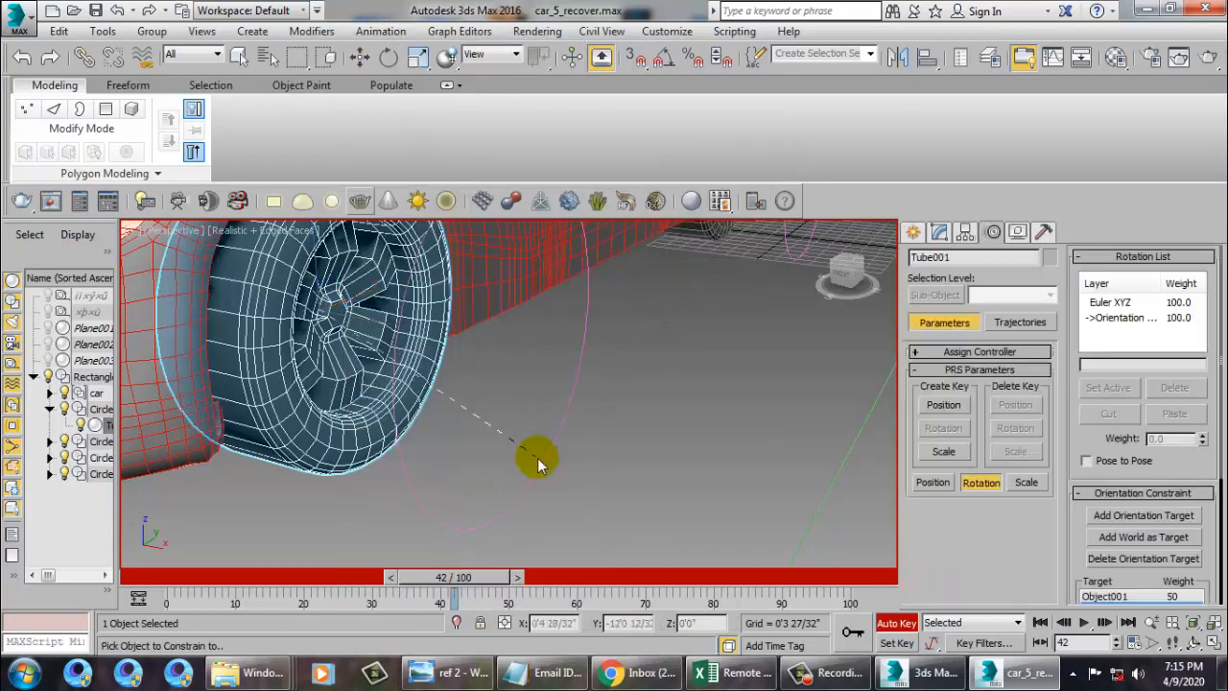
{"action": "left_click", "coordinate": [558, 474]}
{"action": "left_click", "coordinate": [728, 405]}
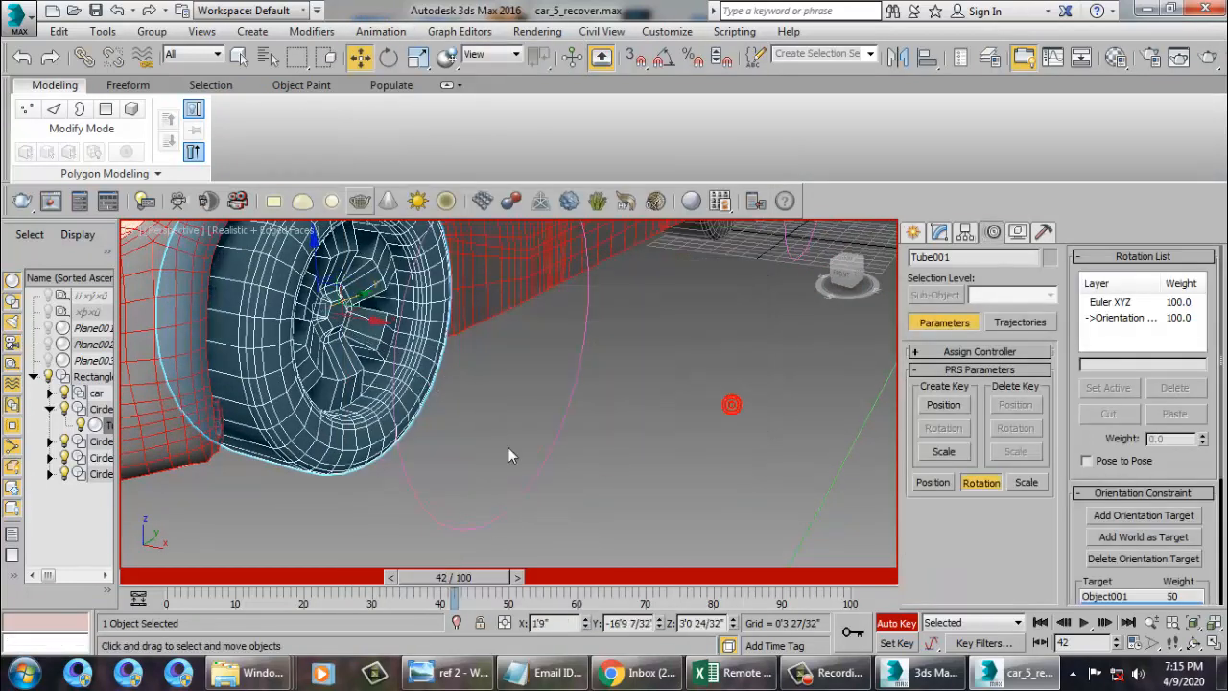
- Select the circle beside the front-left wheel and rotate it about the X axis at frame 42
{"action": "left_click", "coordinate": [550, 468]}
{"action": "key", "text": "e"}
{"action": "scroll", "coordinate": [499, 408], "scroll_direction": "down", "scroll_amount": 5}
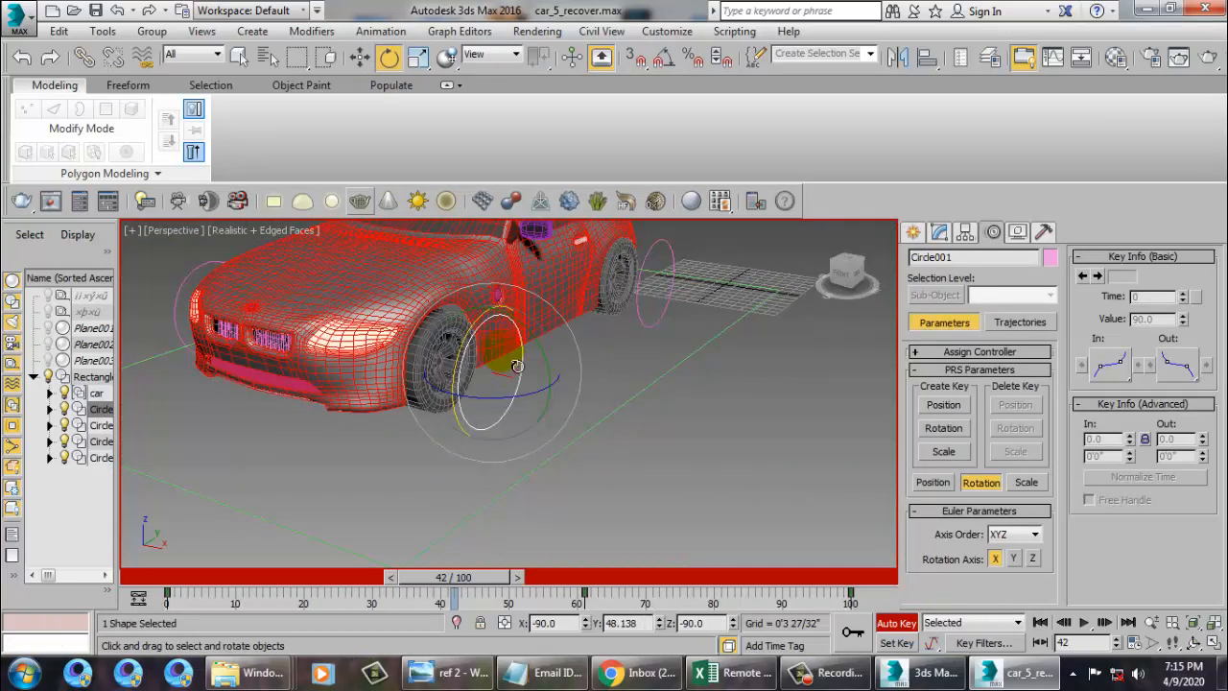
{"action": "left_click_drag", "start_coordinate": [485, 367], "coordinate": [477, 363]}
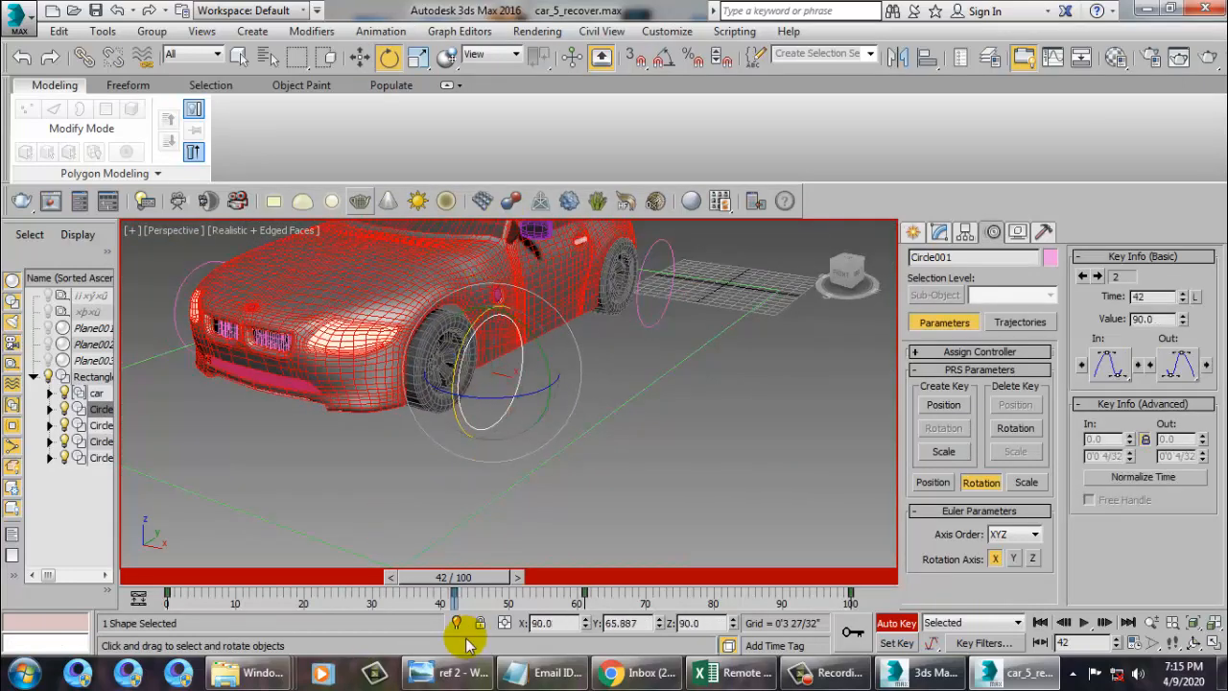
- Add roll keys at frames 32 and 22 by rotating the front-left wheel's circle about the X axis
{"action": "left_click_drag", "start_coordinate": [483, 581], "coordinate": [420, 579]}
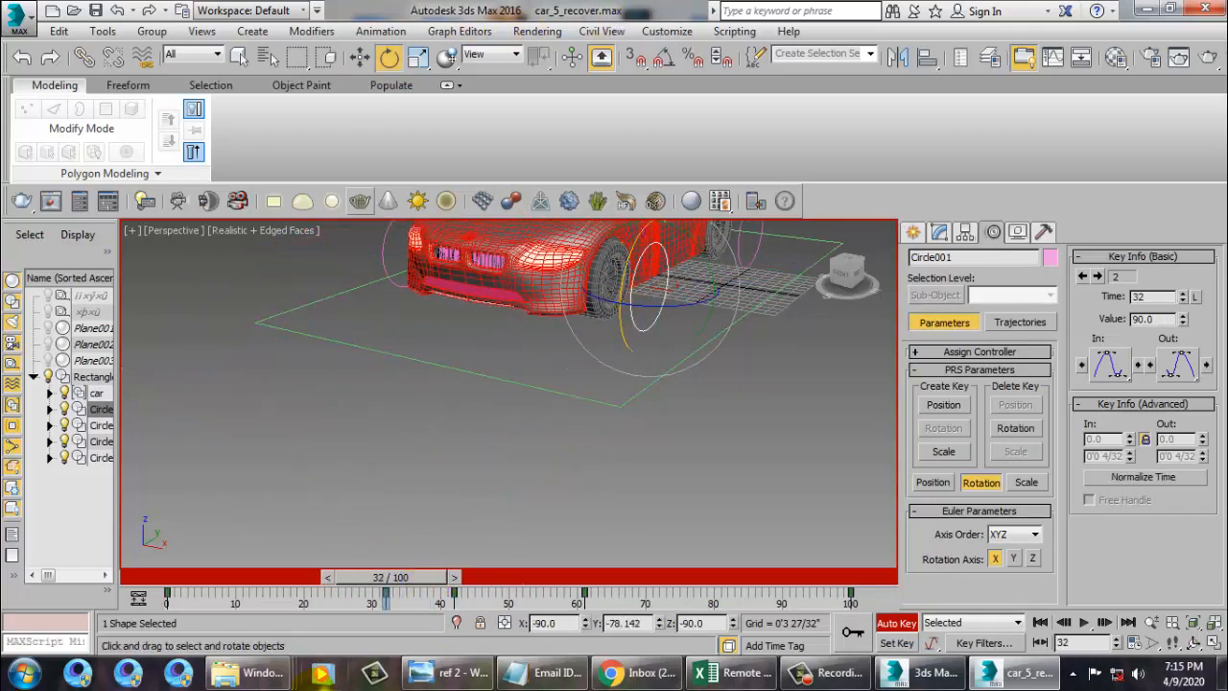
{"action": "left_click_drag", "start_coordinate": [413, 583], "coordinate": [348, 581]}
{"action": "key", "text": "e"}
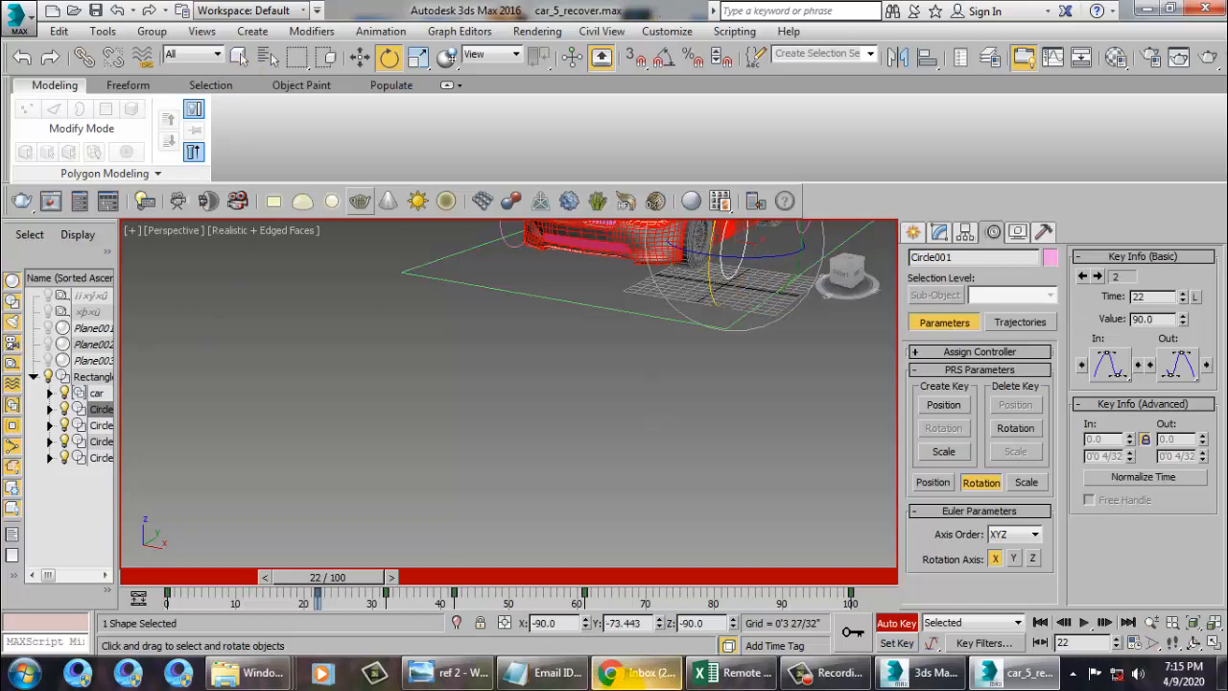
- Turn off the viewport's edged-faces display and scrub between frames 34 and 9 to review the rolling front-left wheel
{"action": "left_click_drag", "start_coordinate": [316, 584], "coordinate": [396, 602]}
{"action": "key", "text": "F4"}
{"action": "middle_click_drag", "start_coordinate": [526, 376], "coordinate": [486, 449]}
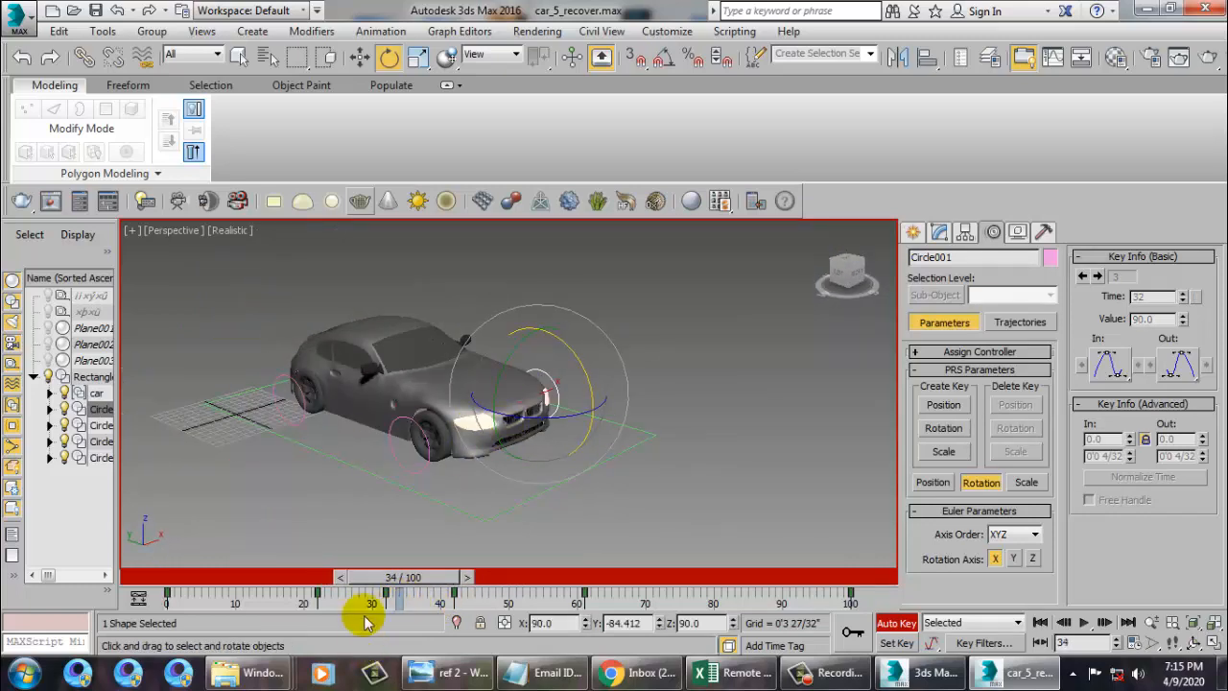
{"action": "left_click_drag", "start_coordinate": [364, 617], "coordinate": [243, 609]}
{"action": "middle_click_drag", "start_coordinate": [718, 348], "coordinate": [629, 467], "text": "alt"}
{"action": "scroll", "coordinate": [533, 451], "scroll_direction": "up", "scroll_amount": 3}
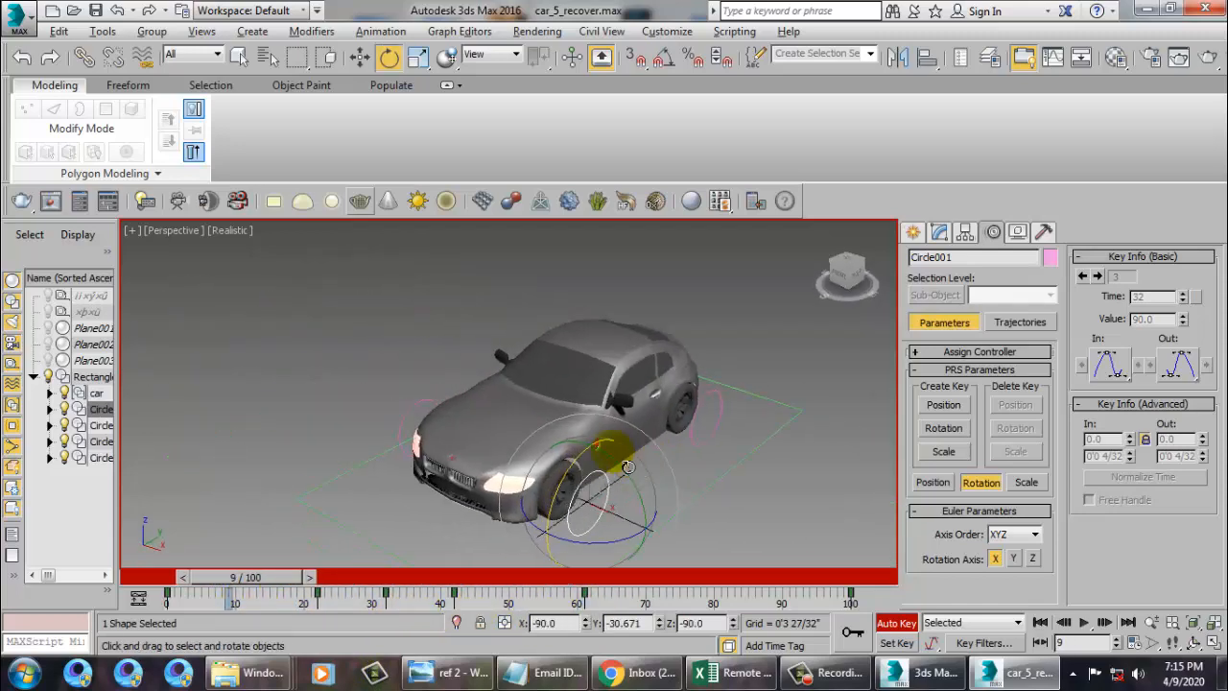
{"action": "scroll", "coordinate": [626, 467], "scroll_direction": "up", "scroll_amount": 3}
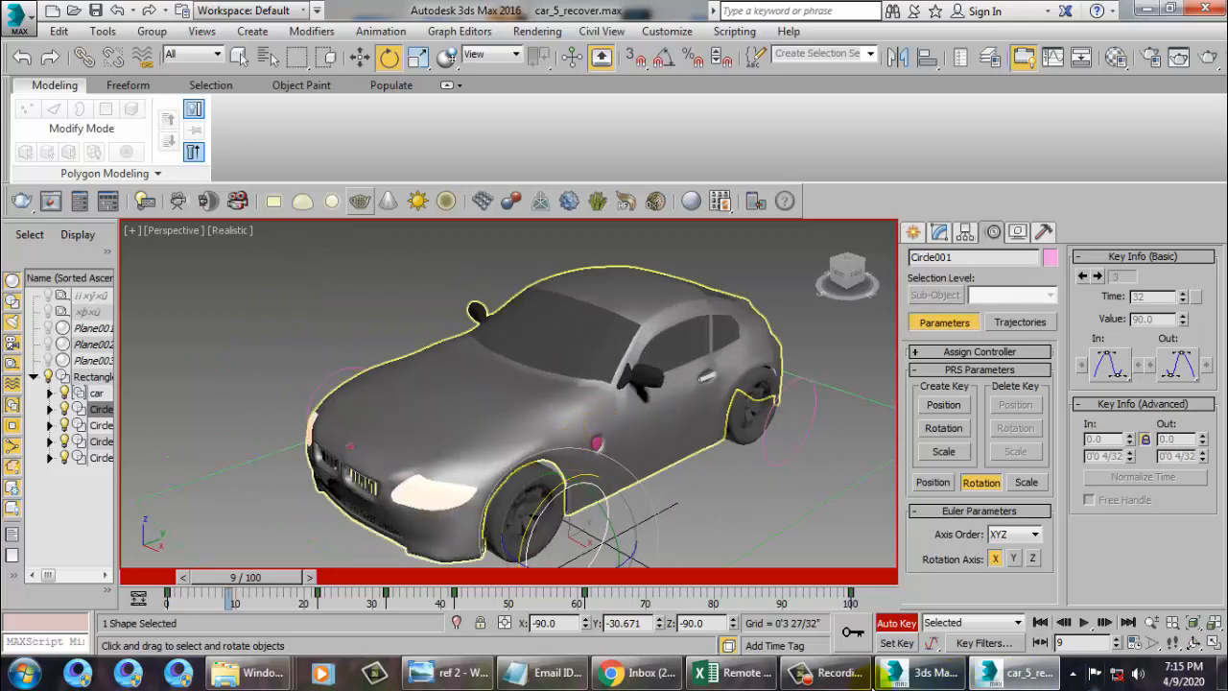
{"action": "left_click", "coordinate": [861, 679]}
{"action": "left_click", "coordinate": [1189, 593]}
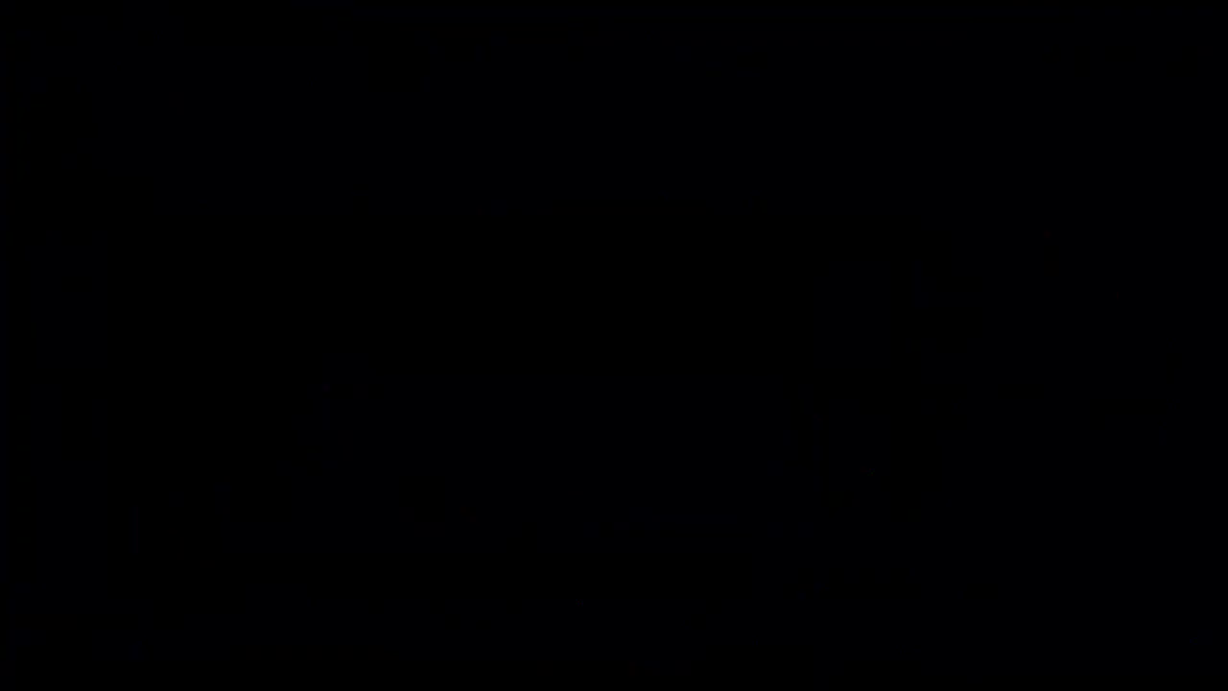